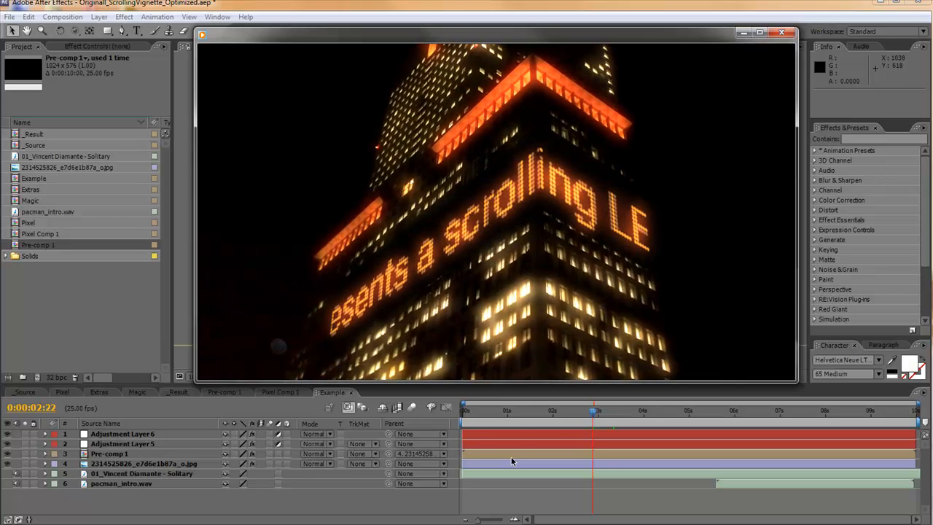
Step: Close the finished preview video and examine the scrolling text in the _Source composition by scrubbing through its timeline
mouse_move(547, 230)
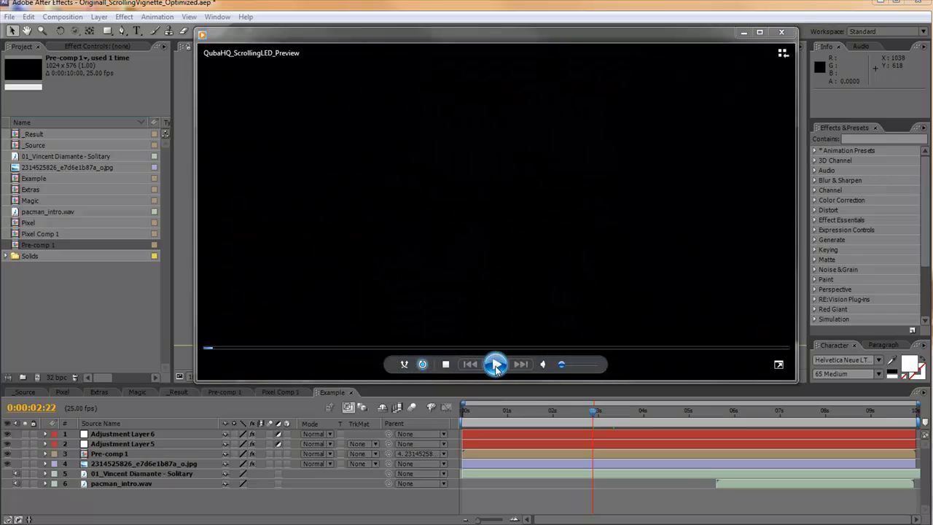
click(782, 33)
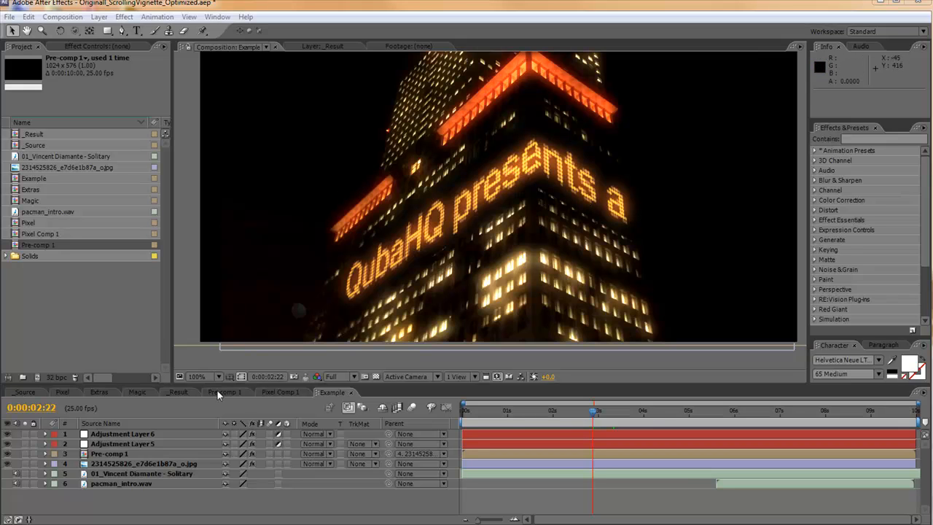
click(180, 391)
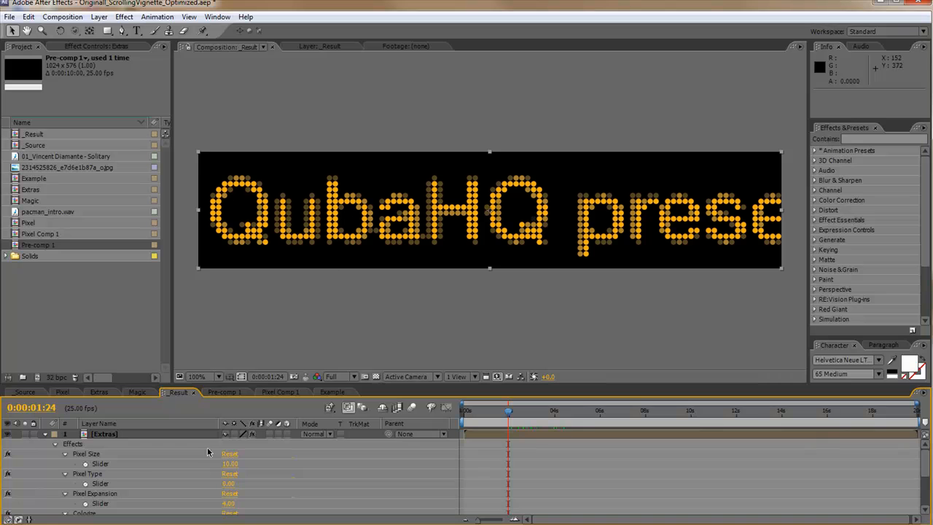
click(22, 392)
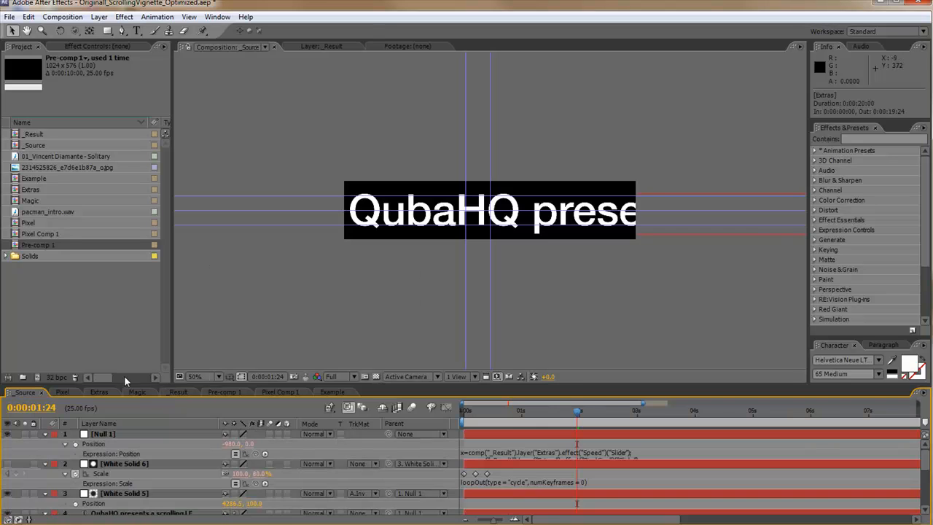
drag(497, 412, 651, 415)
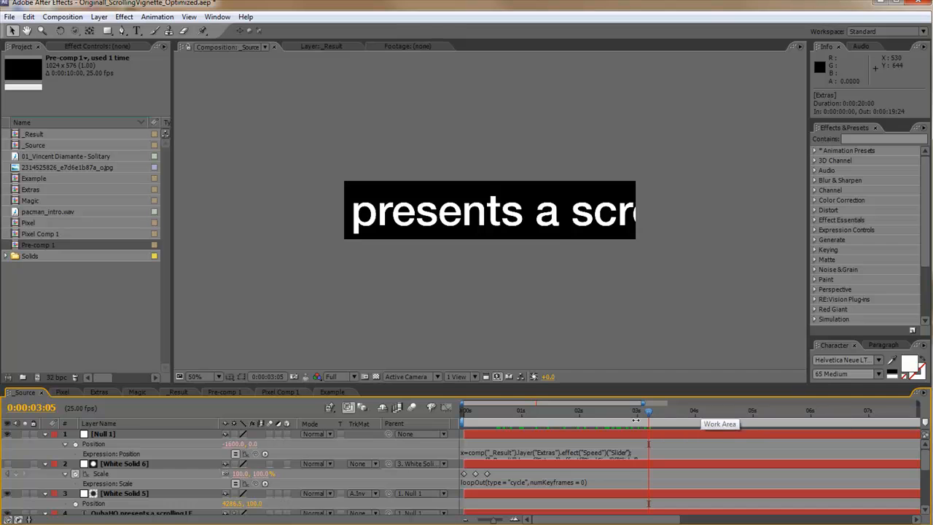
drag(649, 414, 669, 424)
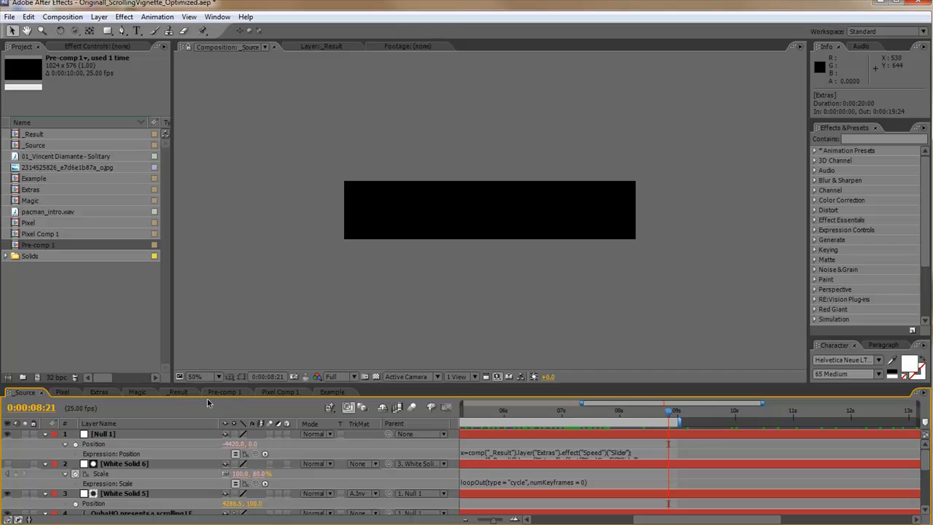
Step: Examine the LED version of the text in the _Result composition, moving the current time to 0:00:01:24
click(178, 393)
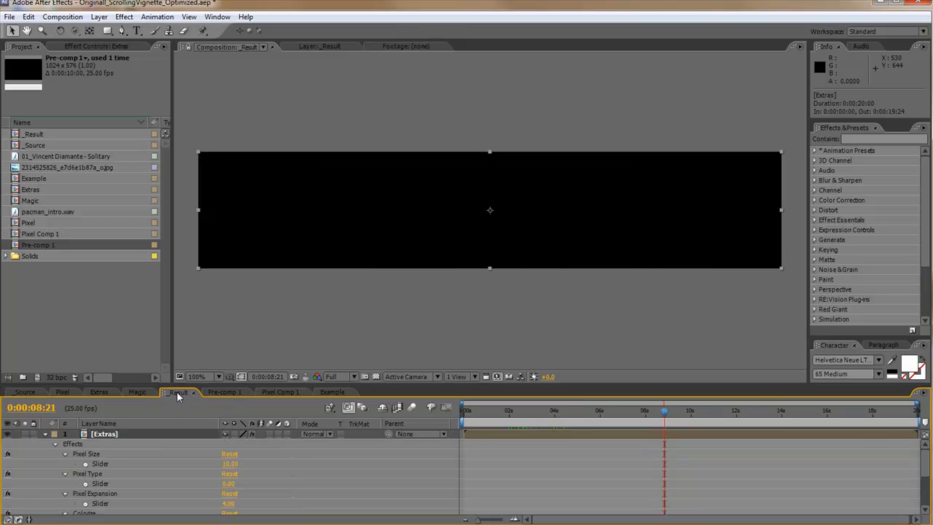
click(551, 413)
drag(552, 414, 509, 415)
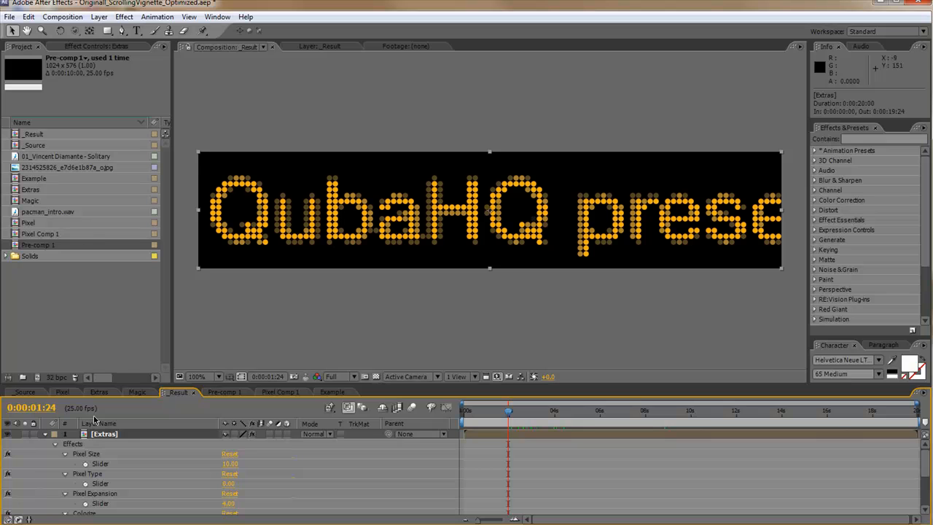
Step: Try a Pixel Size of 20 in the Extras layer's effect controls and restore it to 10
click(98, 46)
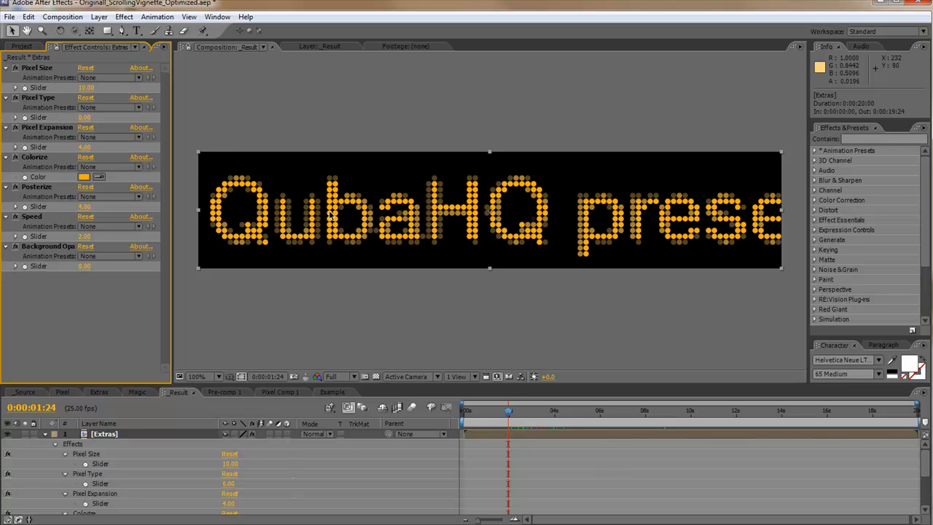
click(86, 88)
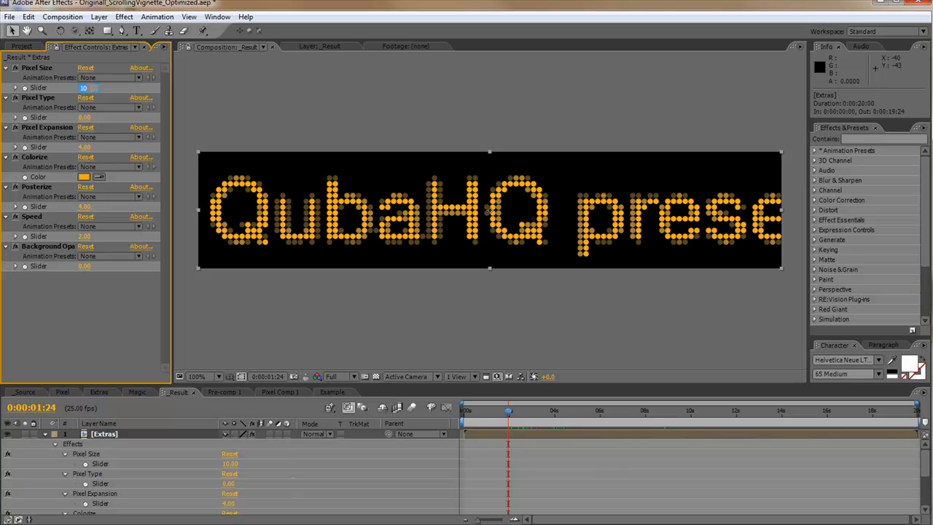
text(20)
key(Return)
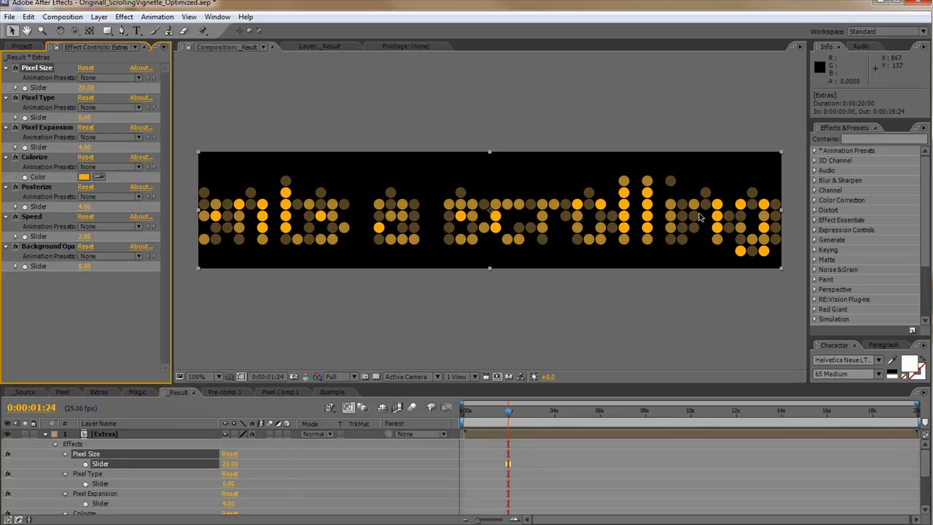
click(84, 87)
text(10)
key(Return)
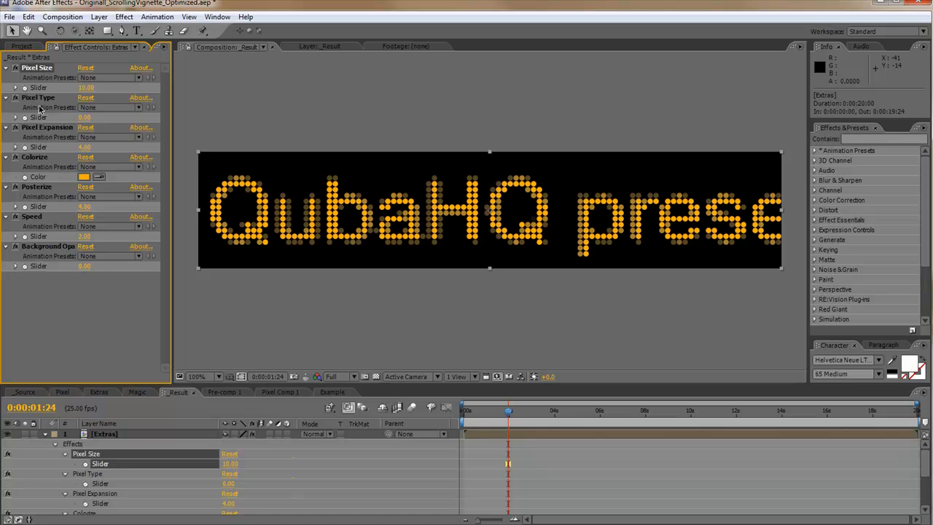
Step: Set the Extras layer's Pixel Type to 1 and its Pixel Expansion to 12
click(85, 118)
text(1)
key(Return)
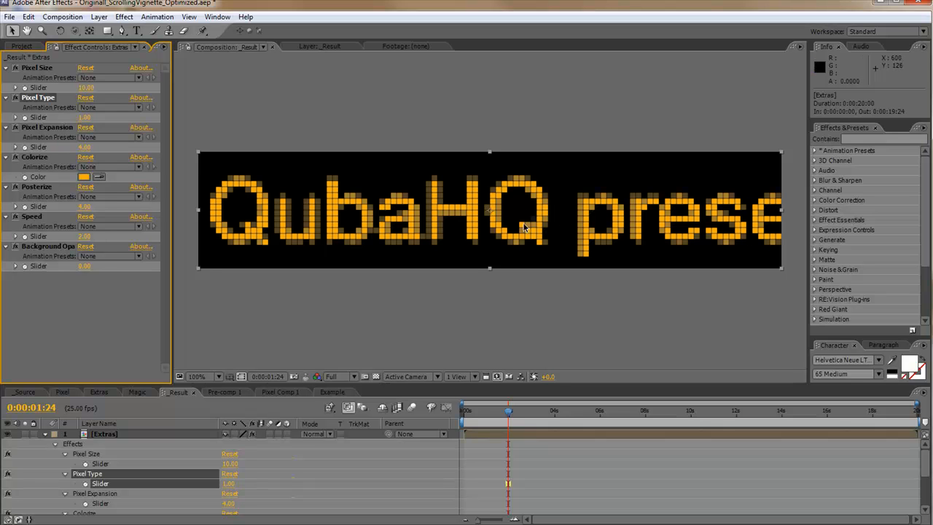
click(81, 148)
text(12)
key(Return)
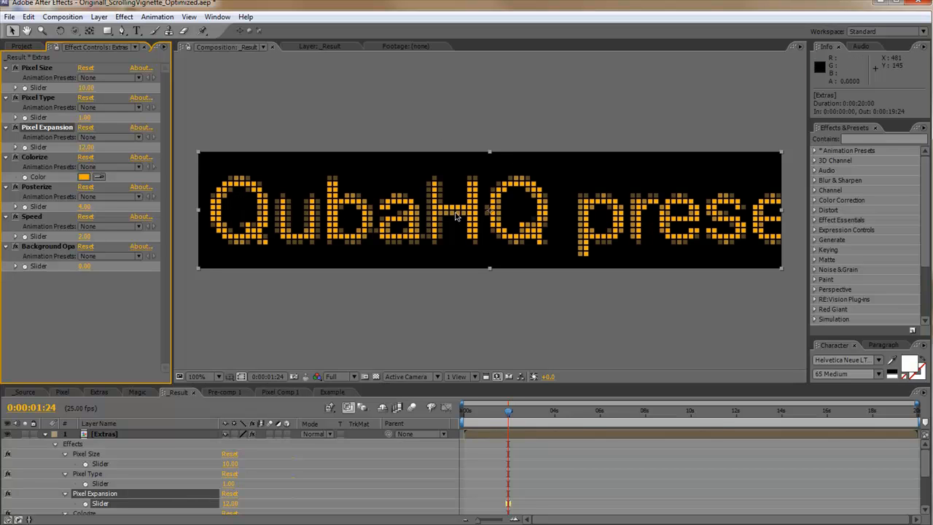
Step: Change the Extras layer's Colorize color to light blue, 00D8FF
click(87, 181)
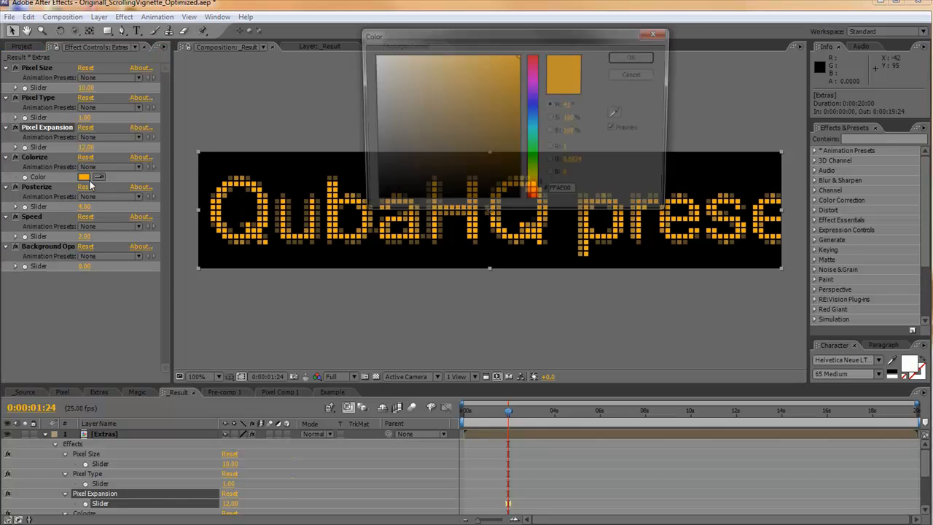
click(535, 159)
drag(535, 159, 540, 129)
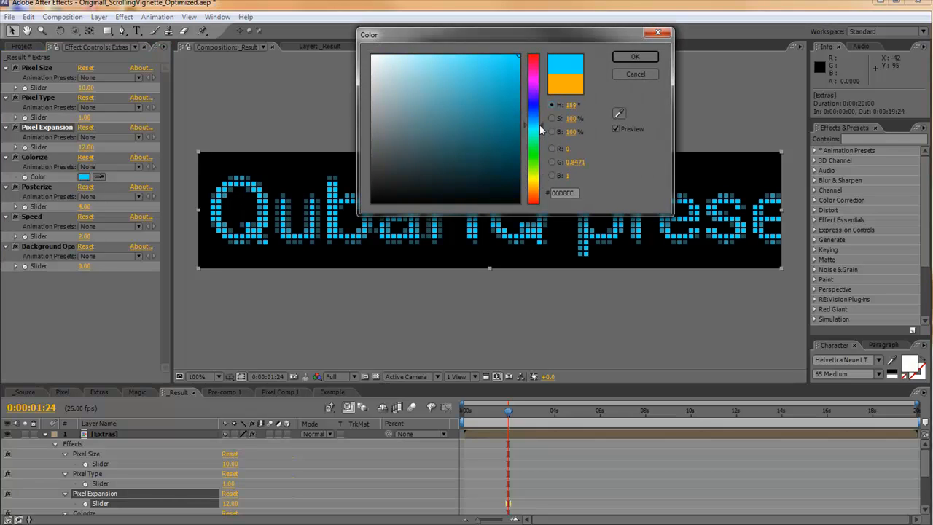
click(635, 57)
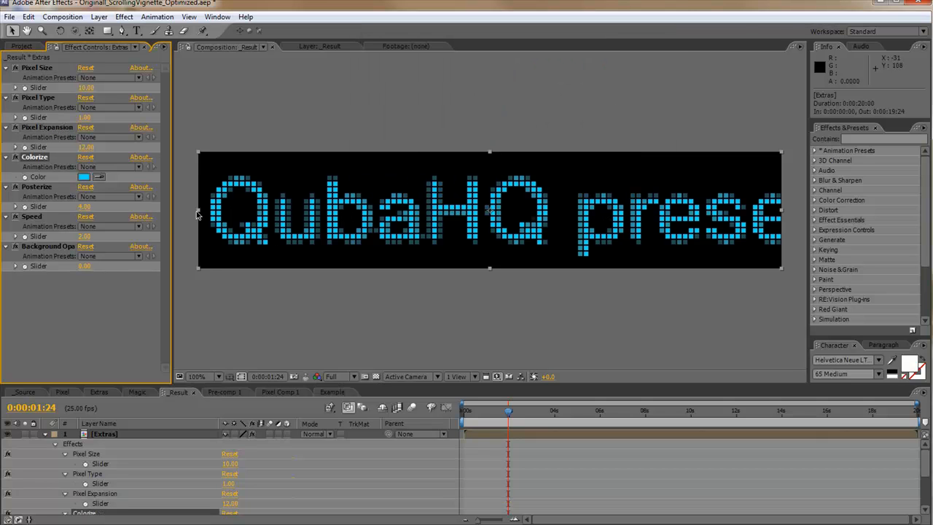
Step: Try Posterize values of 2 and 3 on the Extras layer and restore the value to 4
key(period)
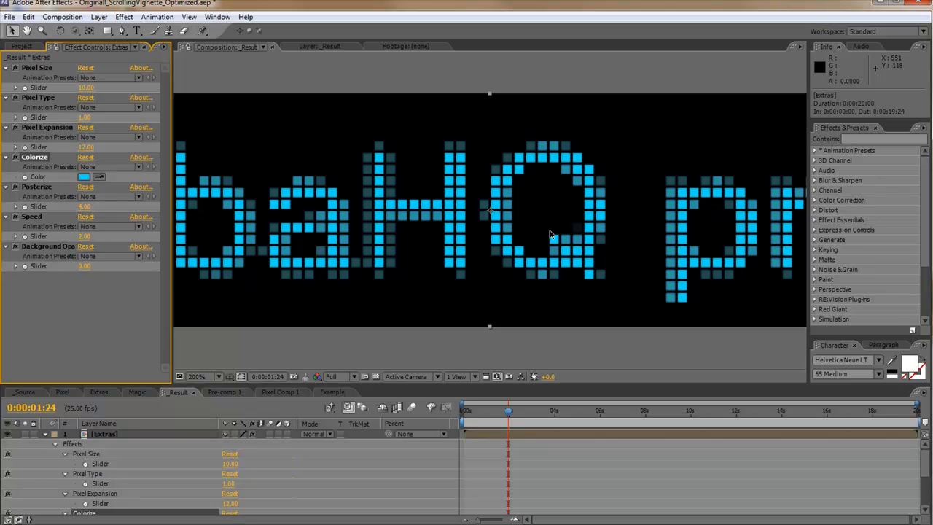
click(83, 206)
text(2)
key(Return)
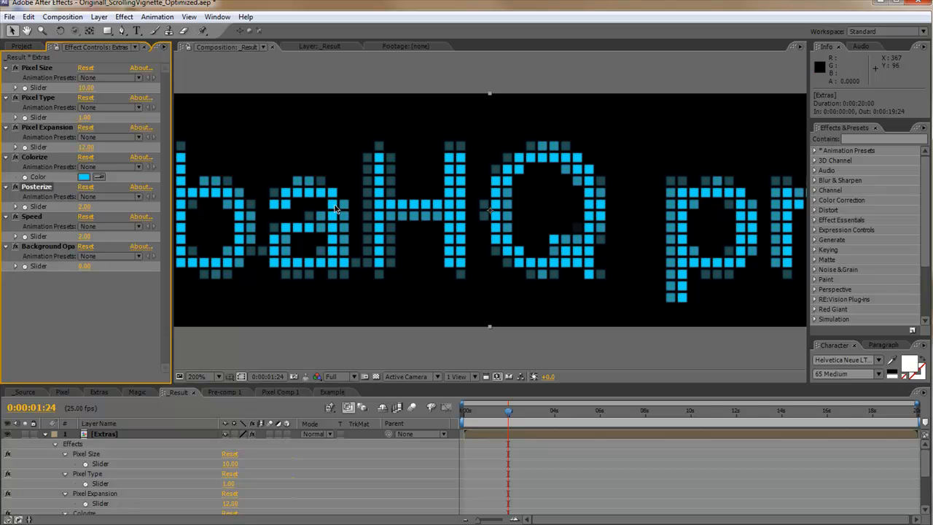
key(comma)
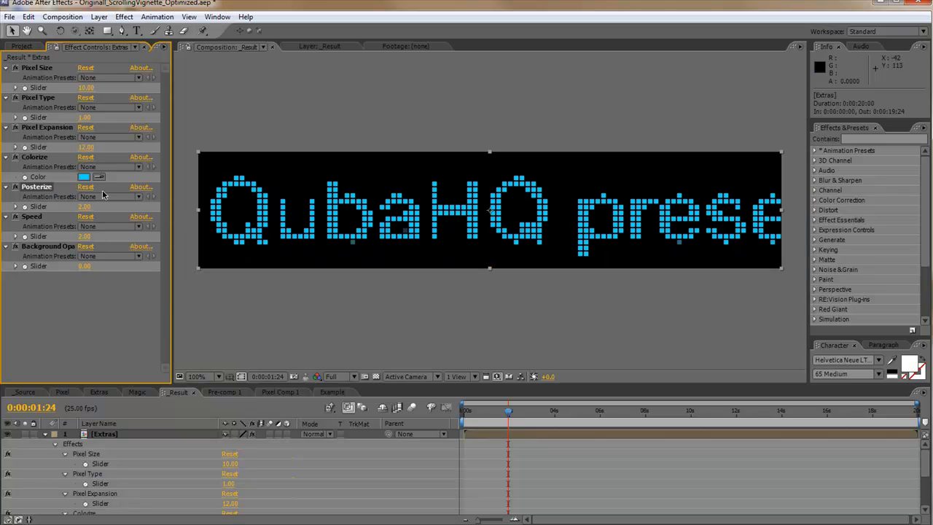
click(85, 207)
text(3)
key(Return)
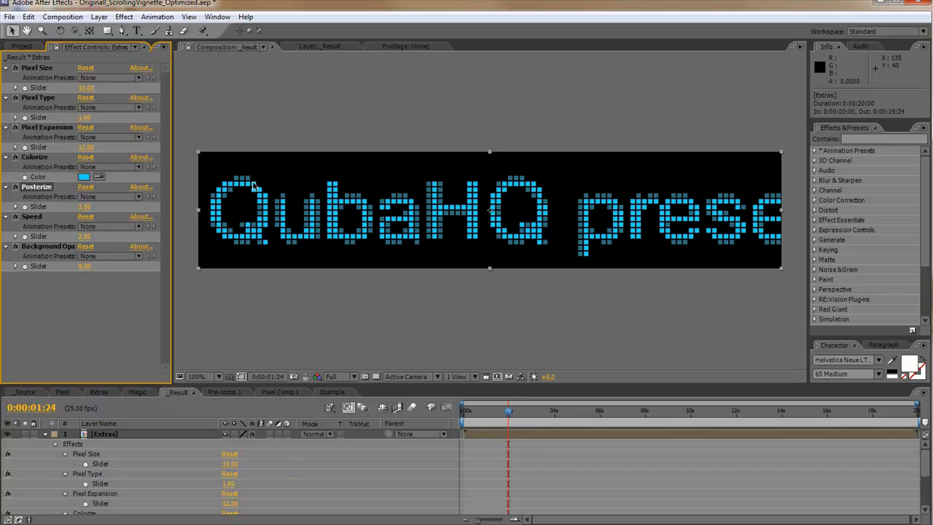
click(85, 207)
text(4)
key(Return)
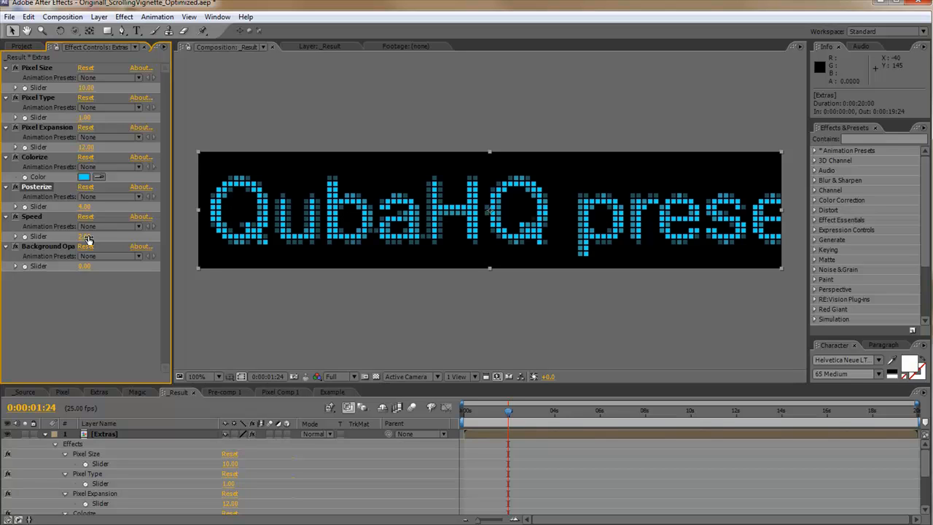
Step: Preview the text scroll, set the Extras layer's Speed to 1, and scrub to 0:00:03:17 to check the slower movement
drag(508, 412, 467, 414)
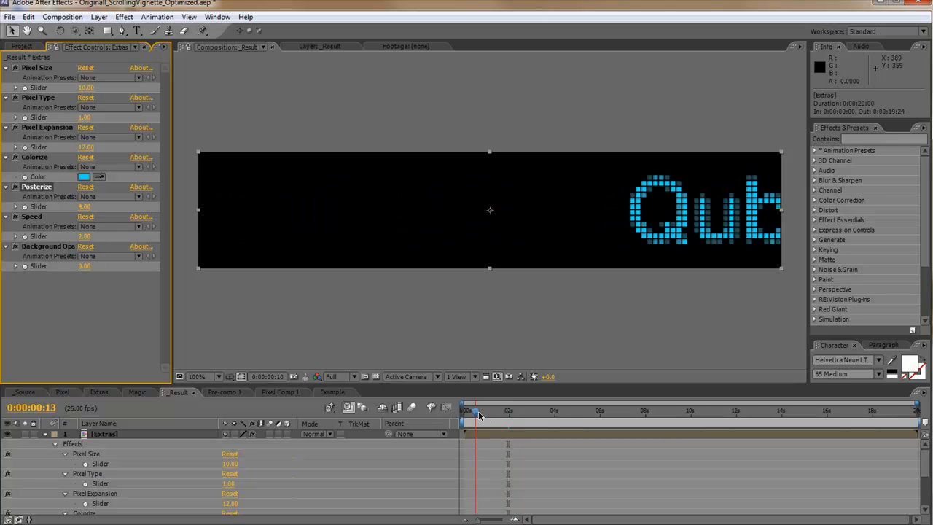
key(space)
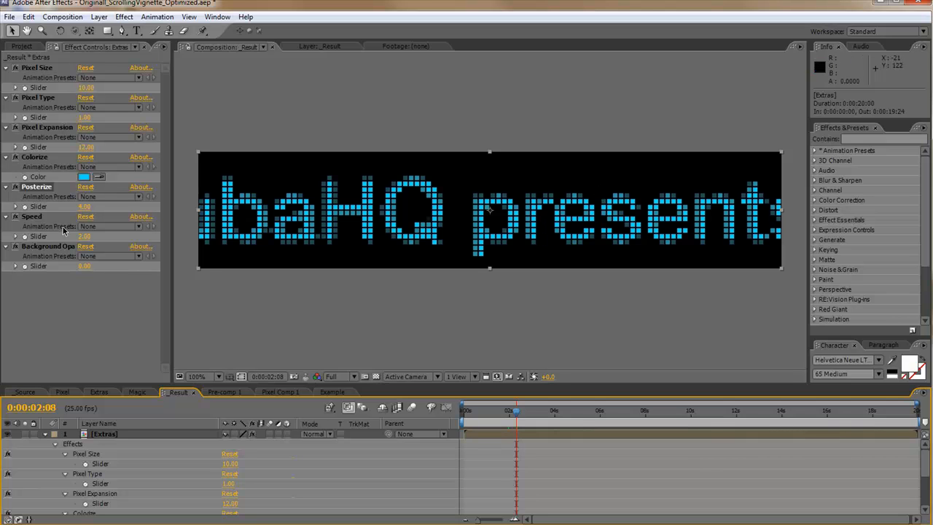
click(84, 236)
text(1)
key(Return)
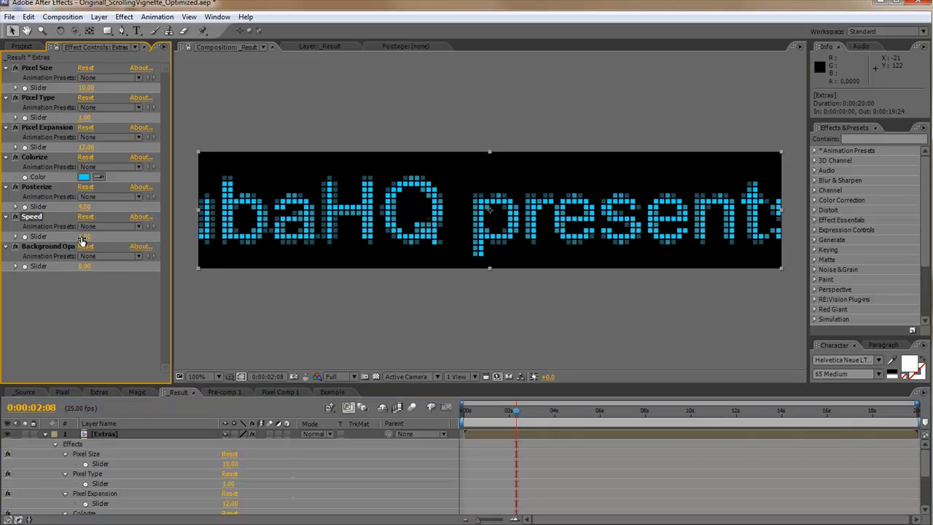
drag(517, 414, 548, 414)
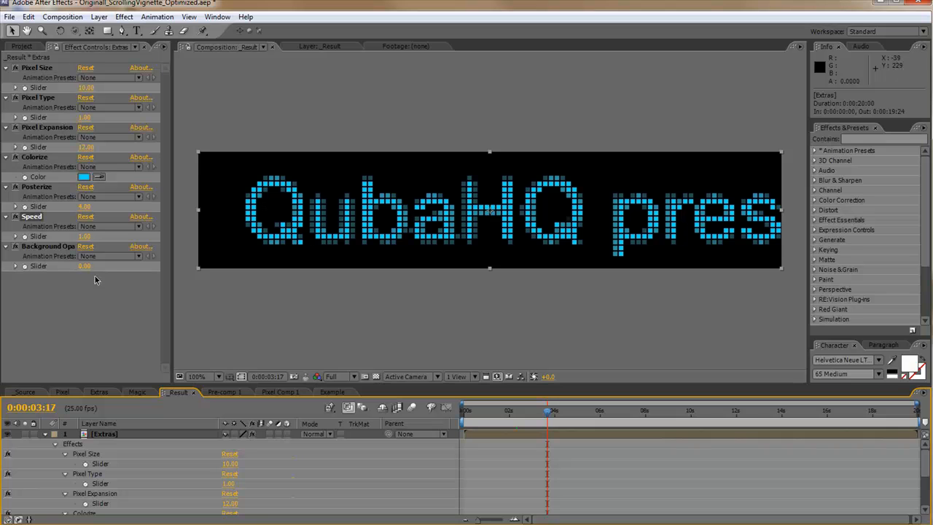
Step: Raise the Extras layer's background opacity to 17 and inspect the unlit pixel grid up close
drag(85, 267, 93, 267)
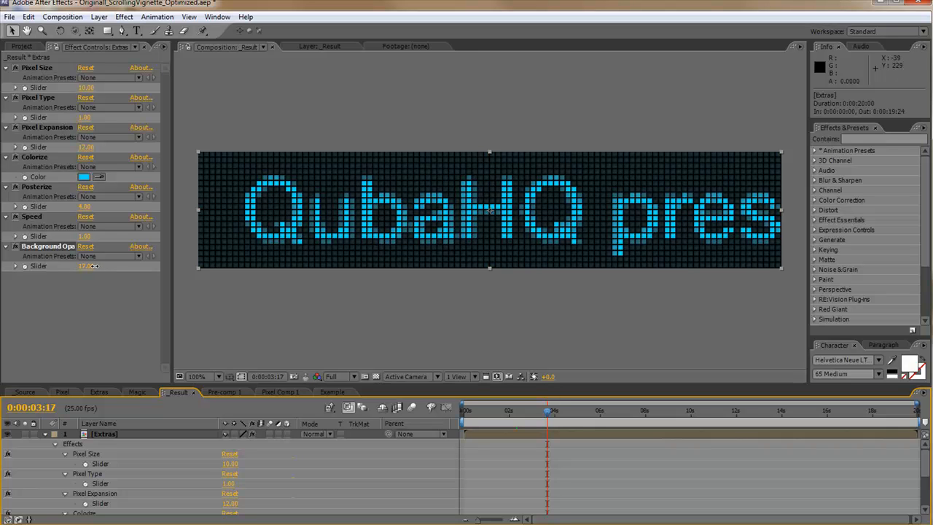
key(period)
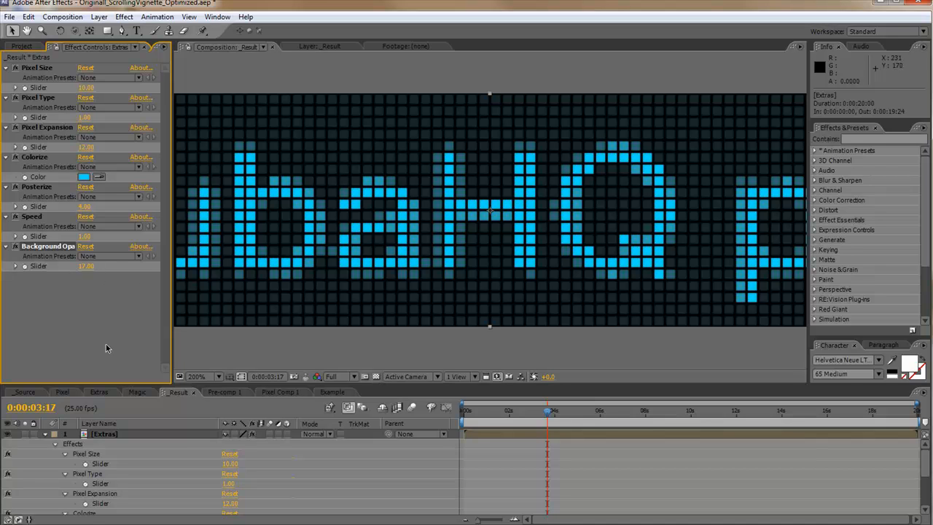
scroll(573, 253, down, 1)
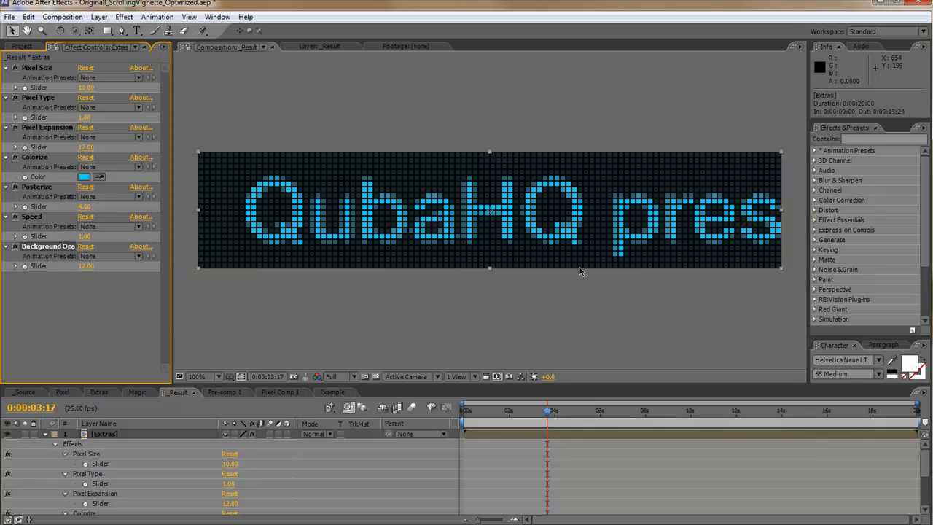
Step: Create a new project, discarding the changes to the current one
click(9, 17)
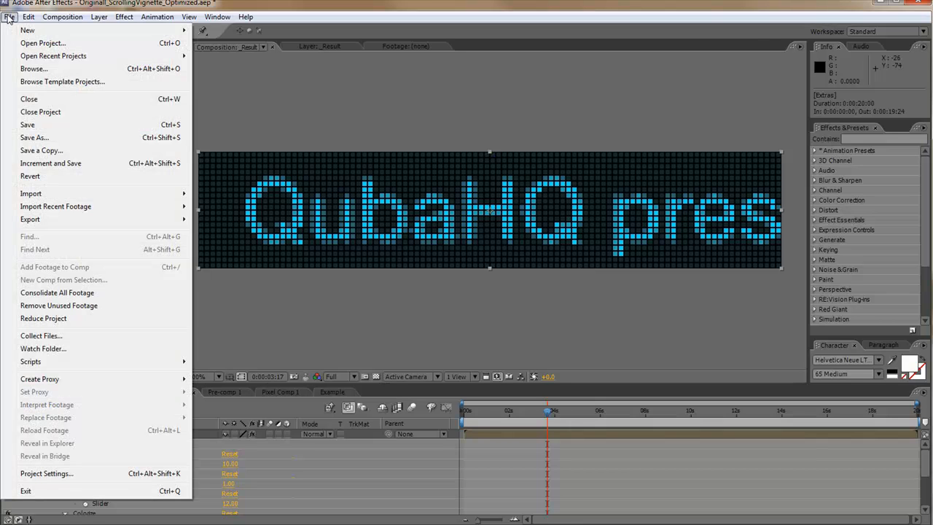
mouse_move(45, 34)
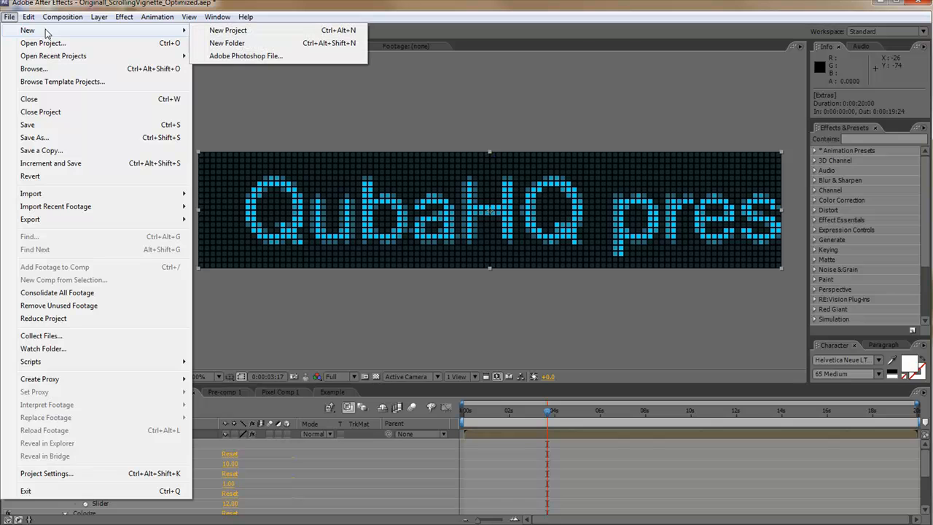
click(232, 30)
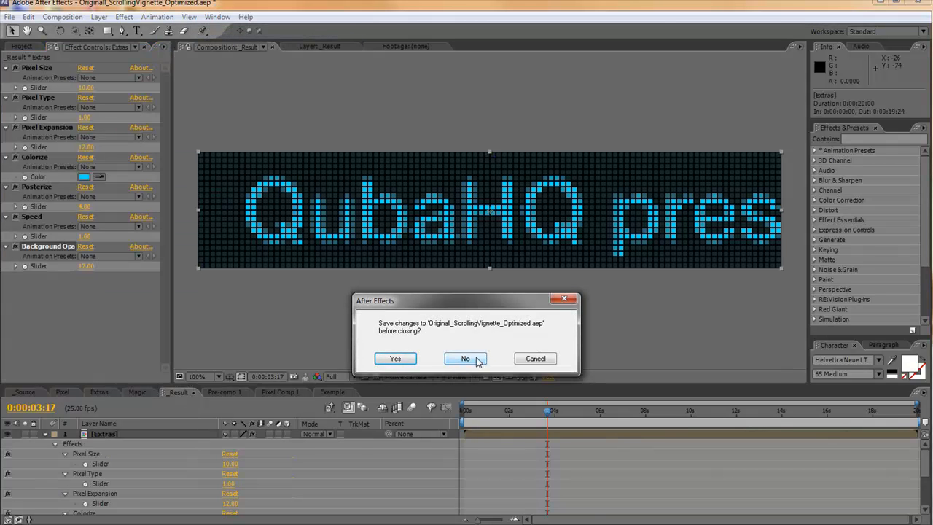
click(475, 359)
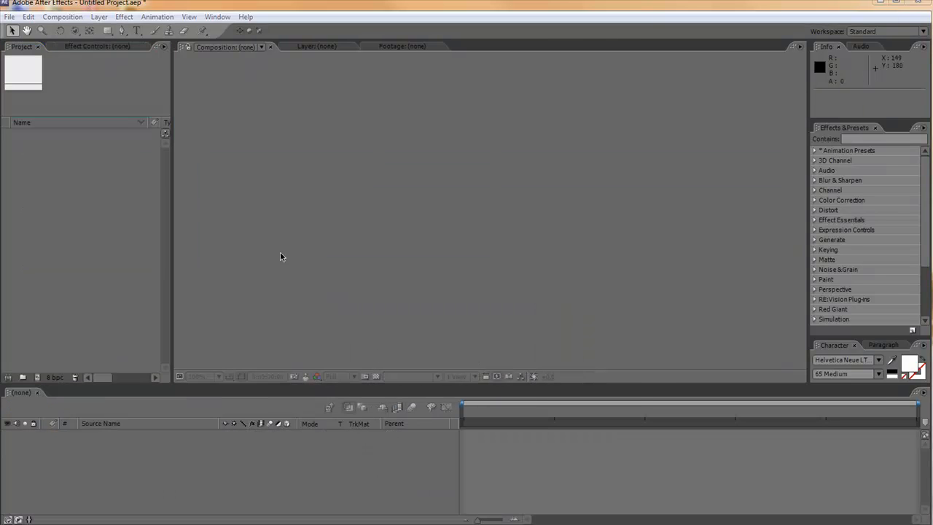
Step: Set the project's color depth to 16 bits per channel
click(52, 379)
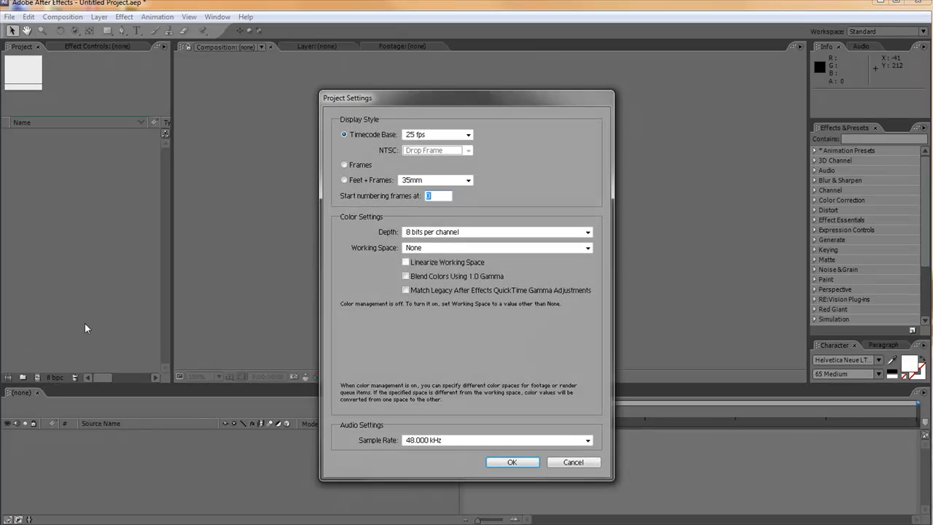
click(517, 232)
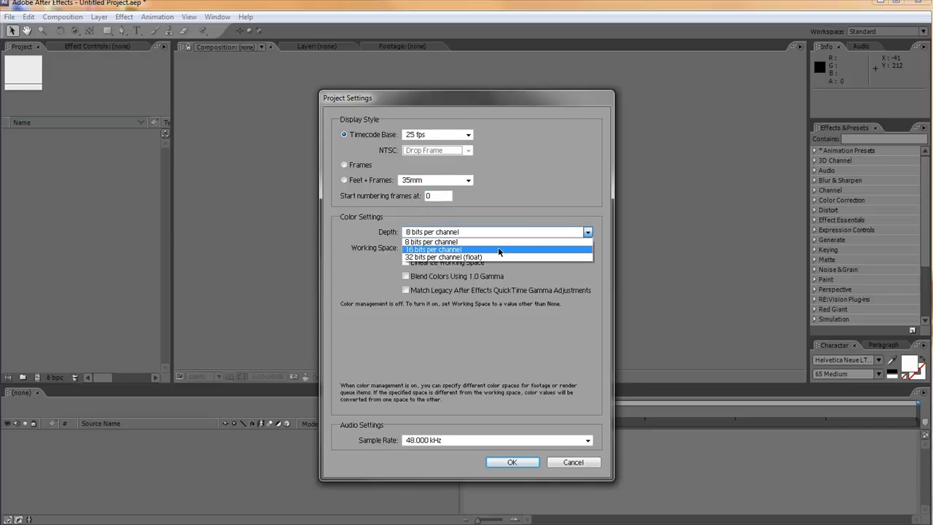
click(499, 250)
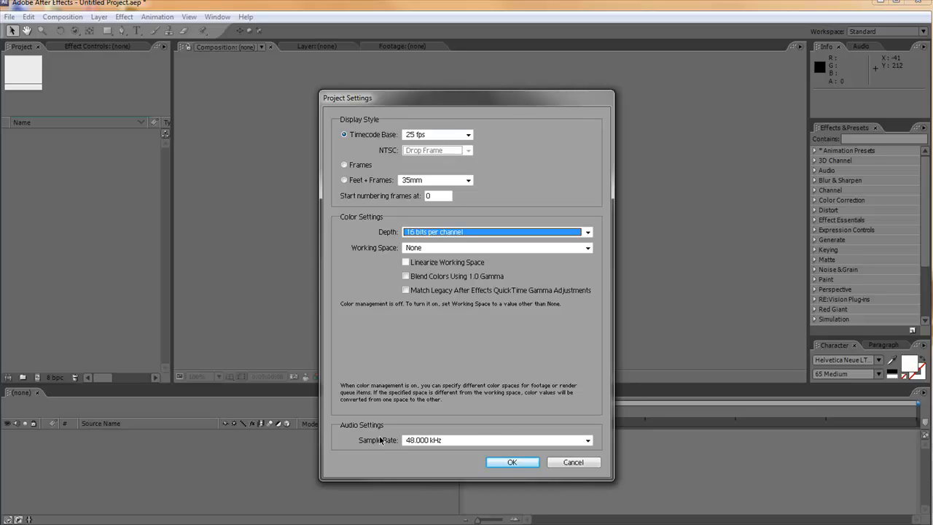
click(514, 464)
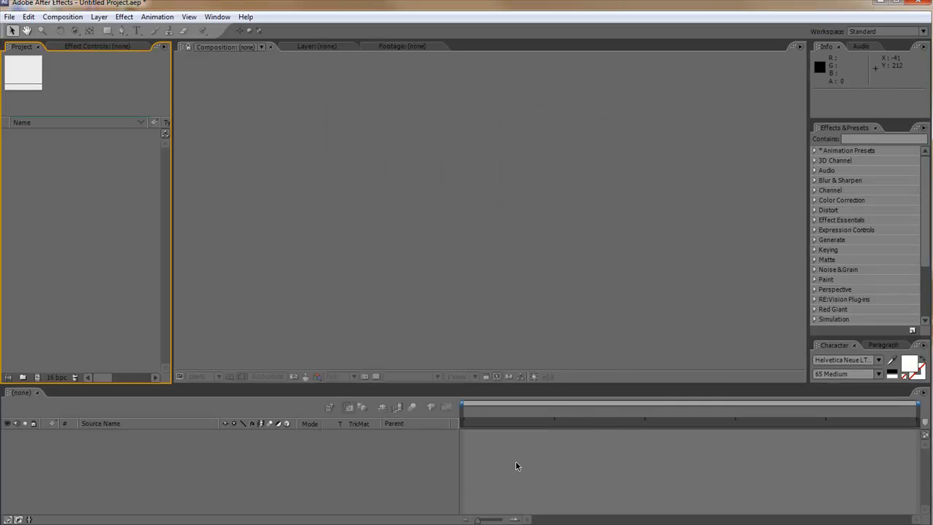
Step: Create a 1000 x 200 composition named _Source at 25 fps with a duration of 20 seconds
click(37, 377)
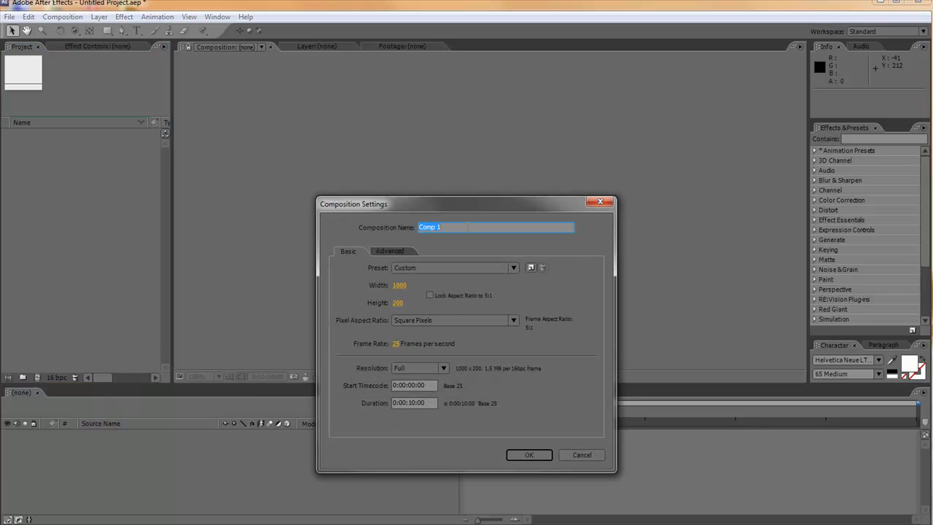
key(BackSpace)
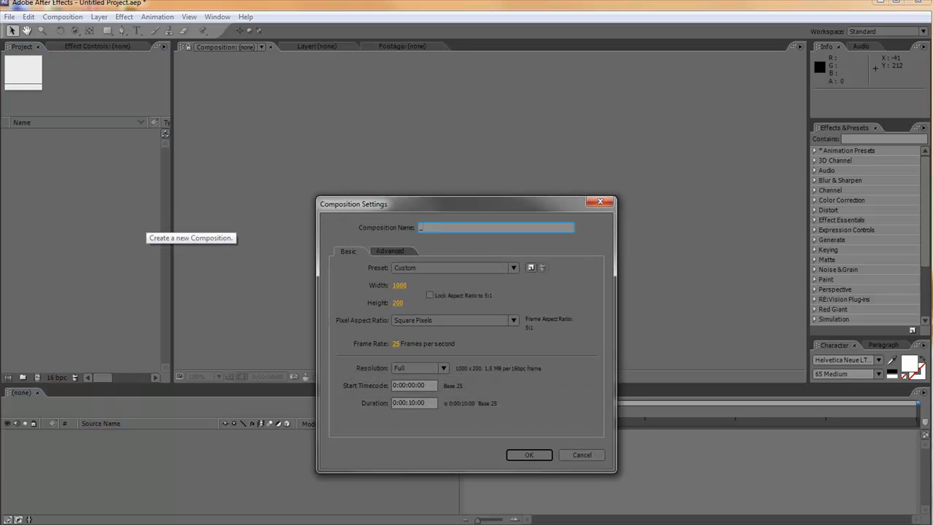
text(_Source)
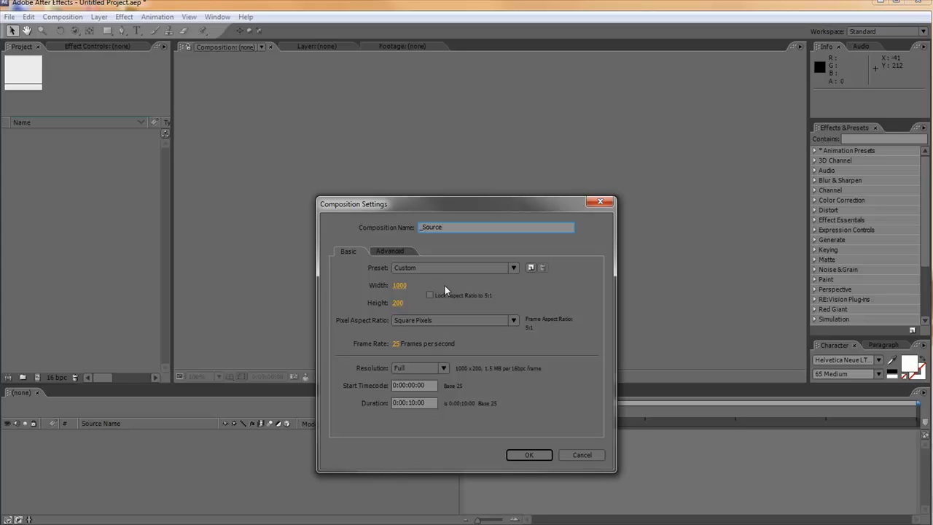
click(412, 403)
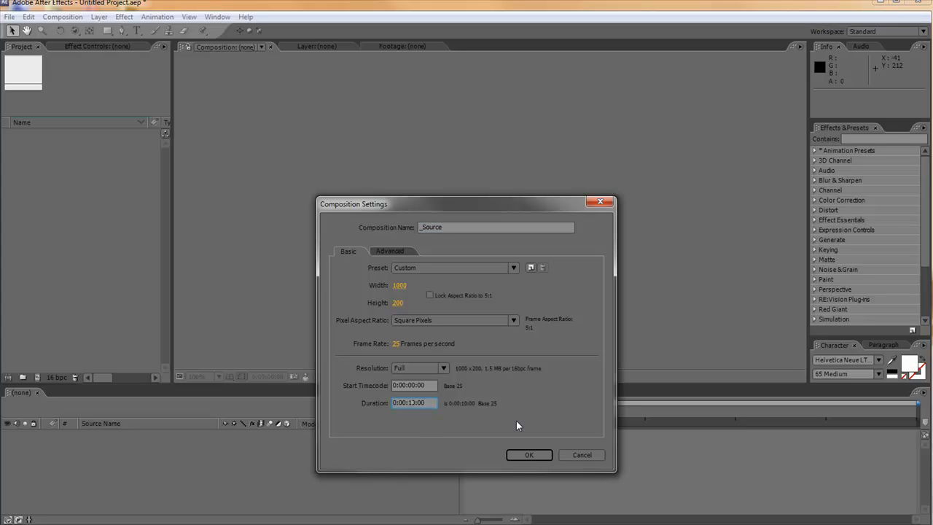
key(BackSpace)
text(2)
click(530, 455)
Step: Duplicate the _Source composition twice and rename the copies _Result and Magic
click(30, 170)
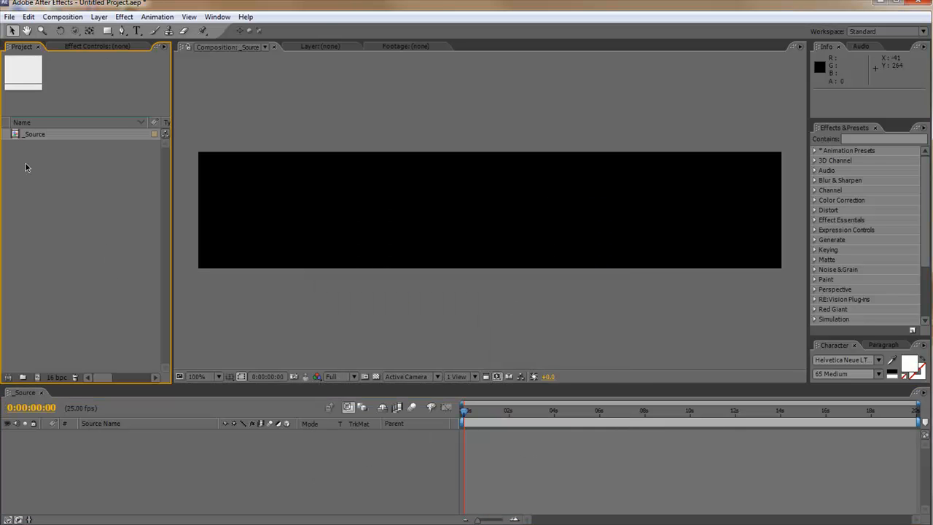
click(30, 135)
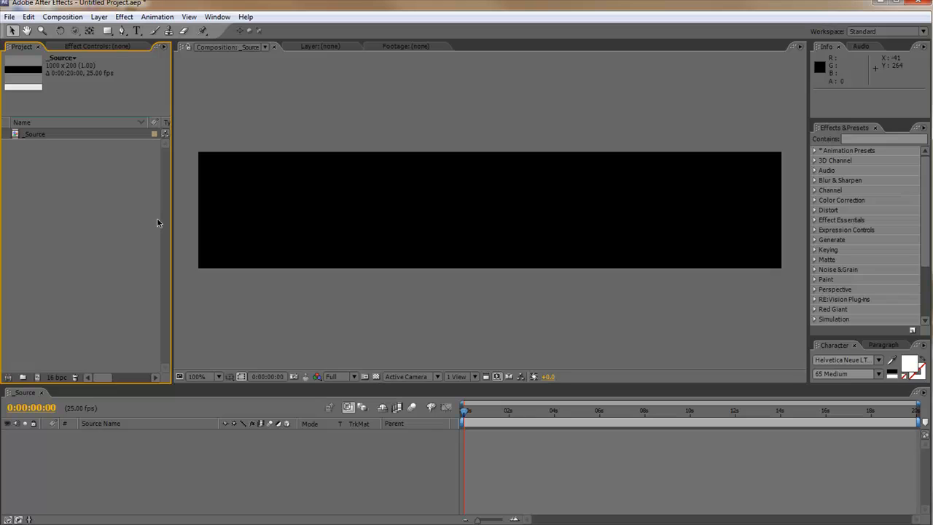
key(ctrl+d)
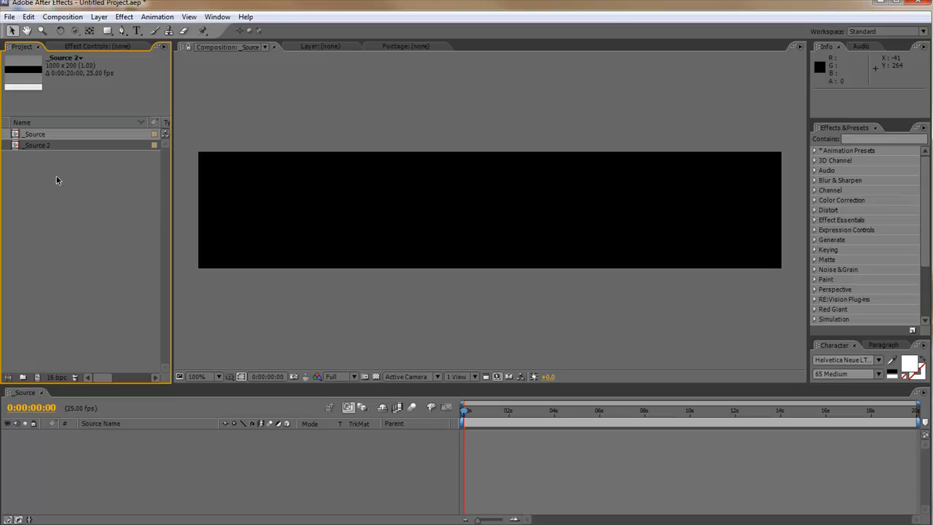
key(ctrl+d)
key(Up)
key(Return)
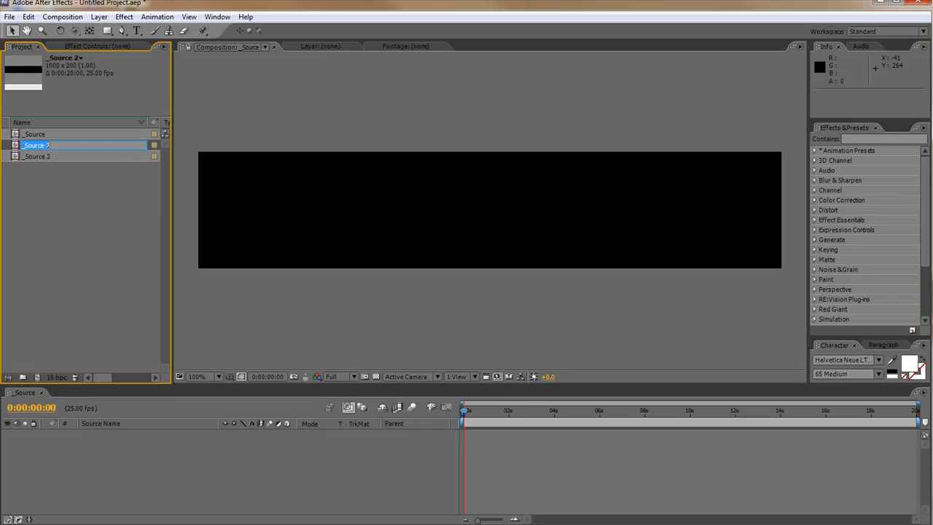
key(BackSpace)
key(Return)
key(Down)
key(Down)
key(Return)
text(M)
key(Return)
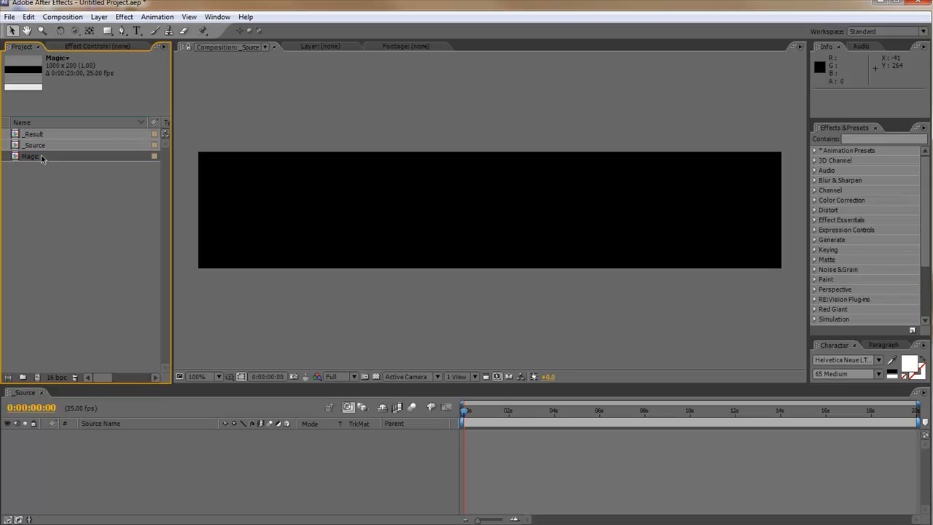
click(70, 211)
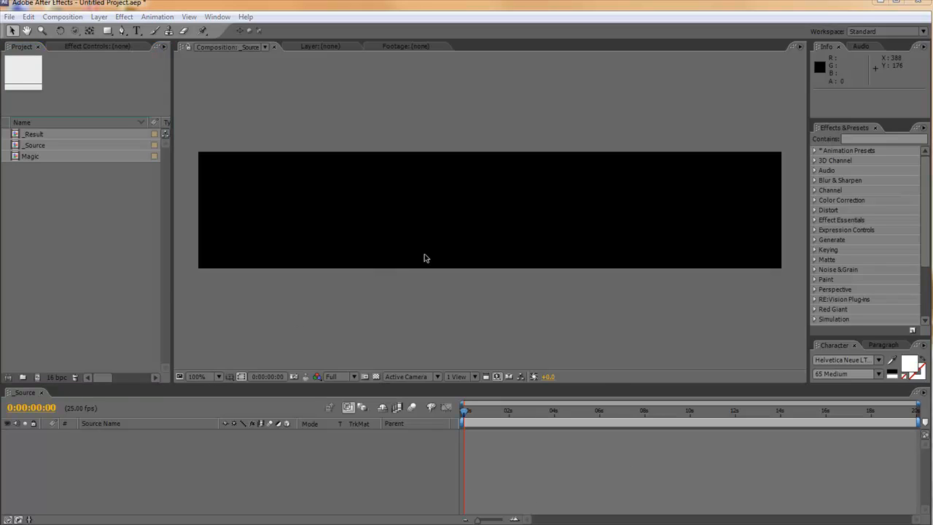
Step: Add a text layer reading "QubaHQ likes to scroll the text" near the lower-left corner of the _Source composition
click(138, 32)
click(138, 33)
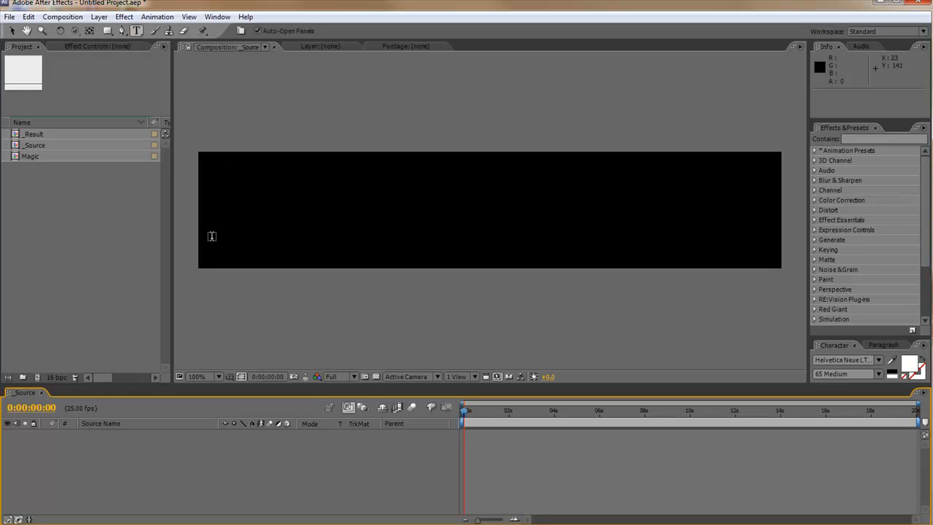
click(218, 239)
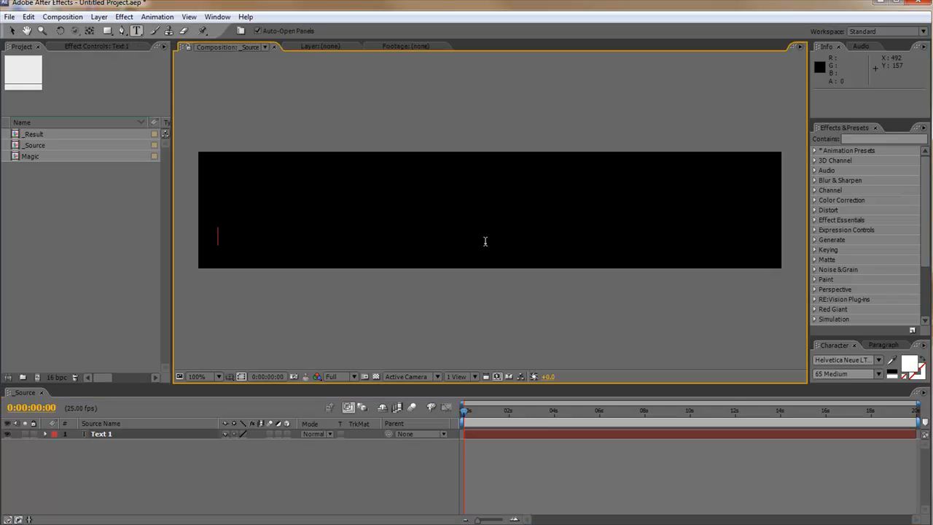
text(QubaHQ likes to scroll the text)
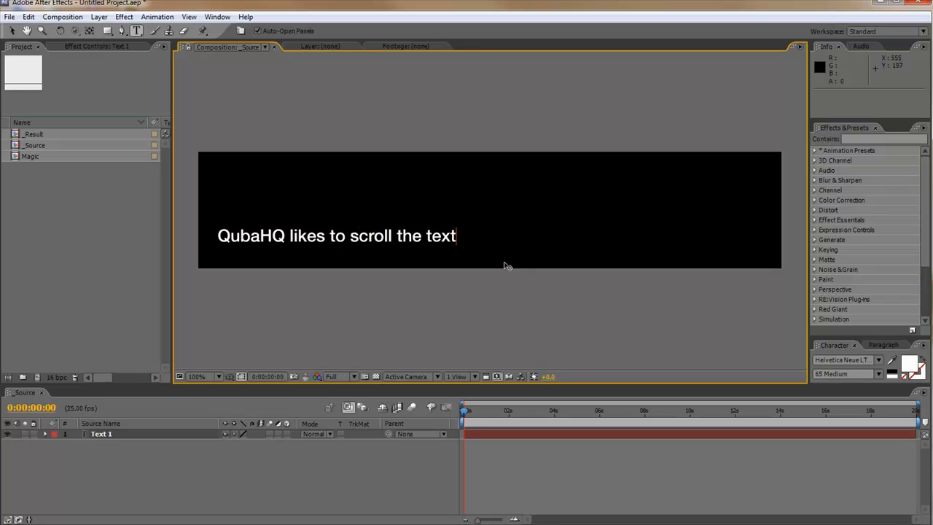
click(12, 30)
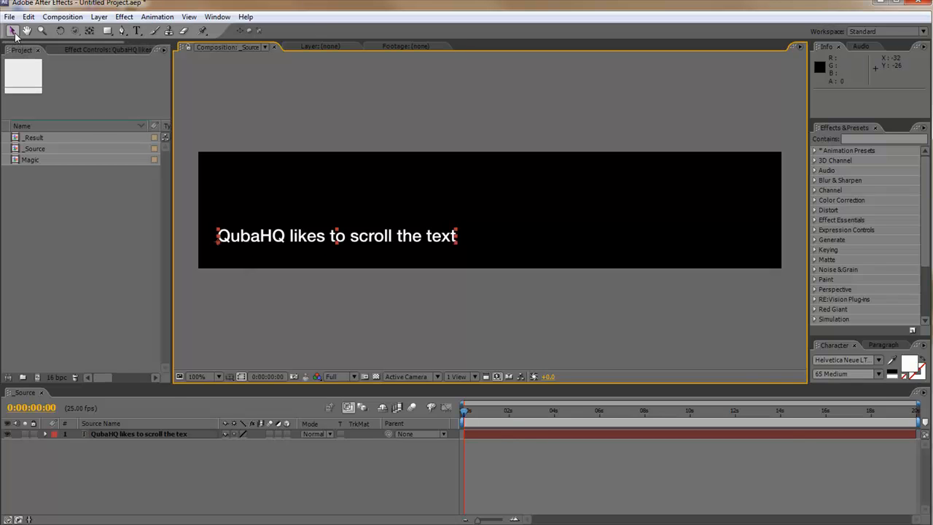
Step: Enlarge the text layer's font size to 145 px
drag(749, 385, 748, 510)
drag(831, 419, 900, 425)
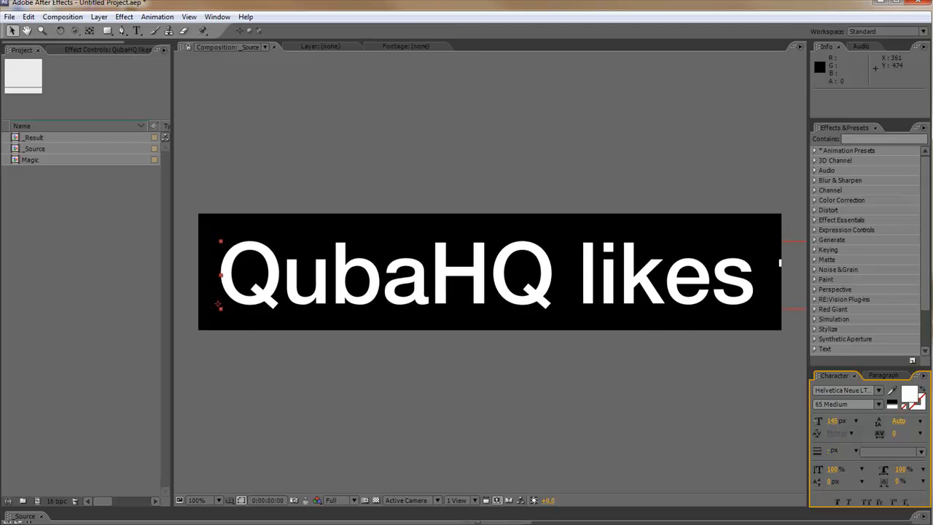
drag(406, 508, 430, 227)
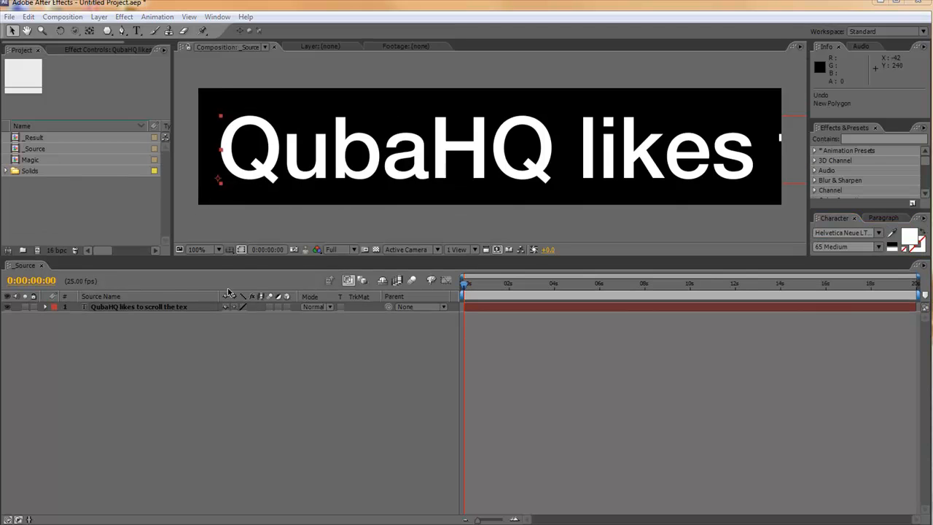
Step: Create a 100 x 100 composition named Pixel with a duration of 20 seconds
click(37, 251)
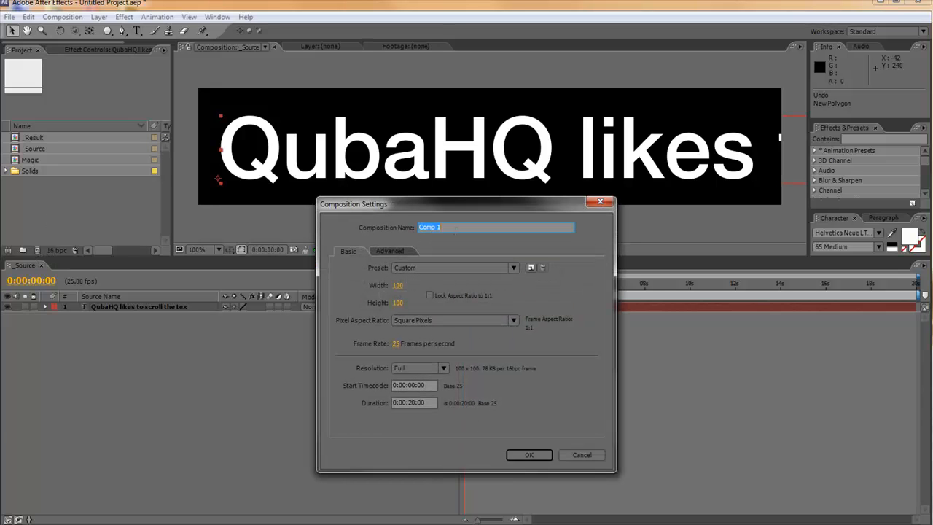
text(Pixel)
click(528, 454)
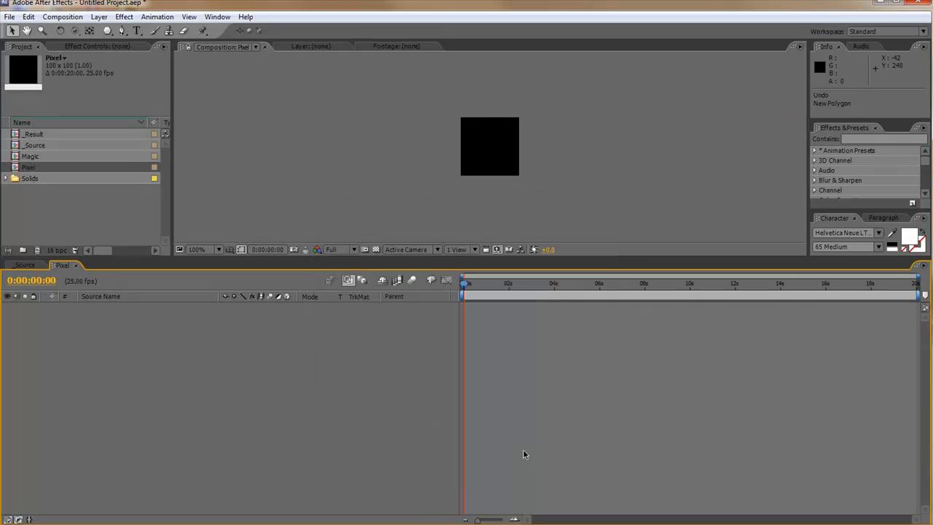
Step: Add a 100 x 100 turquoise solid to the Pixel composition and give it a full-size ellipse mask
key(ctrl+y)
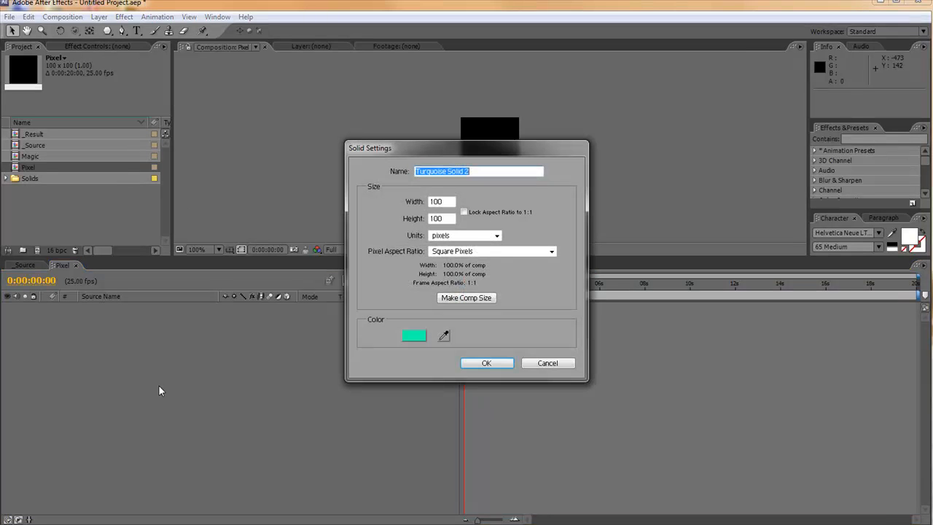
click(487, 363)
drag(107, 31, 166, 55)
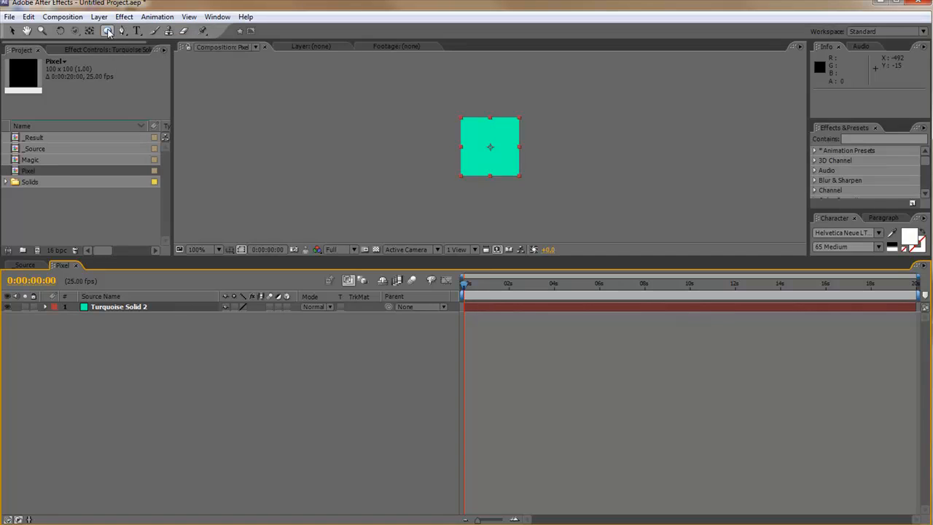
double_click(107, 31)
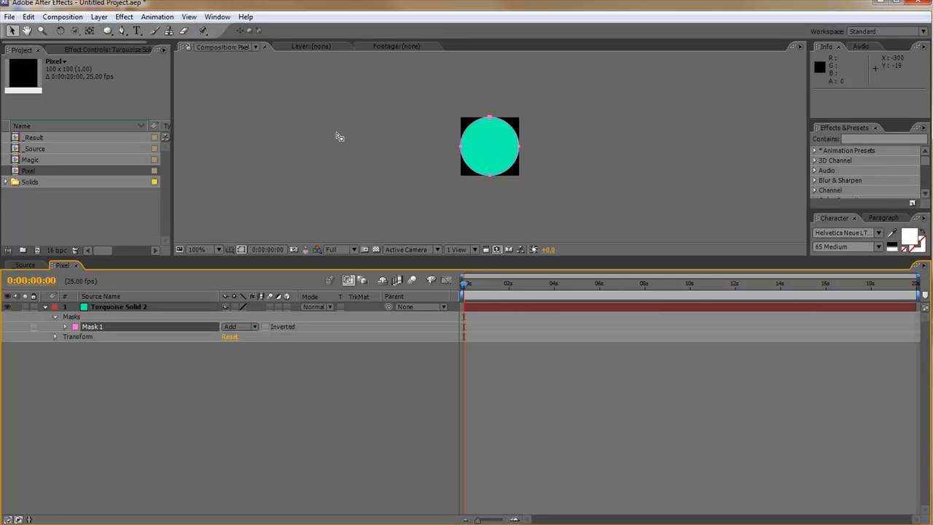
Step: Split the circular turquoise solid layer at 0:00:01:00
key(=)
key(=)
key(=)
key(=)
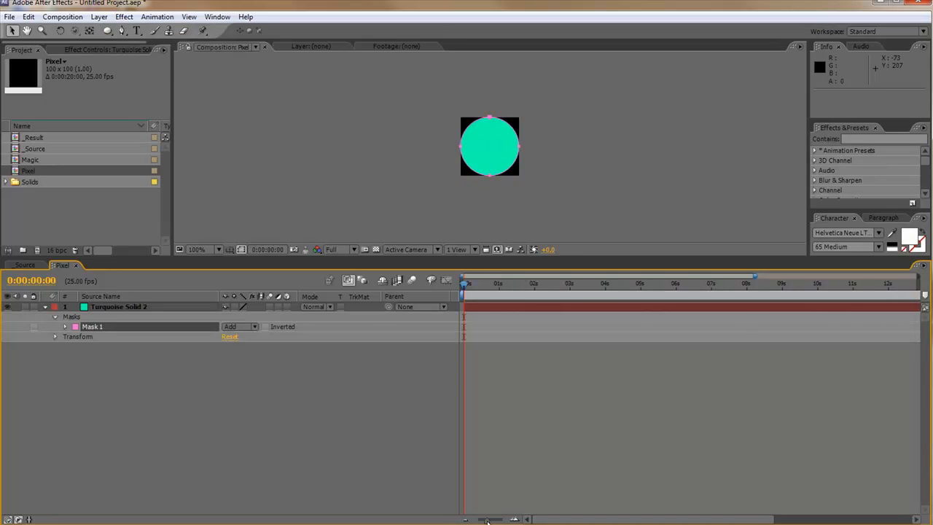
click(522, 288)
click(28, 17)
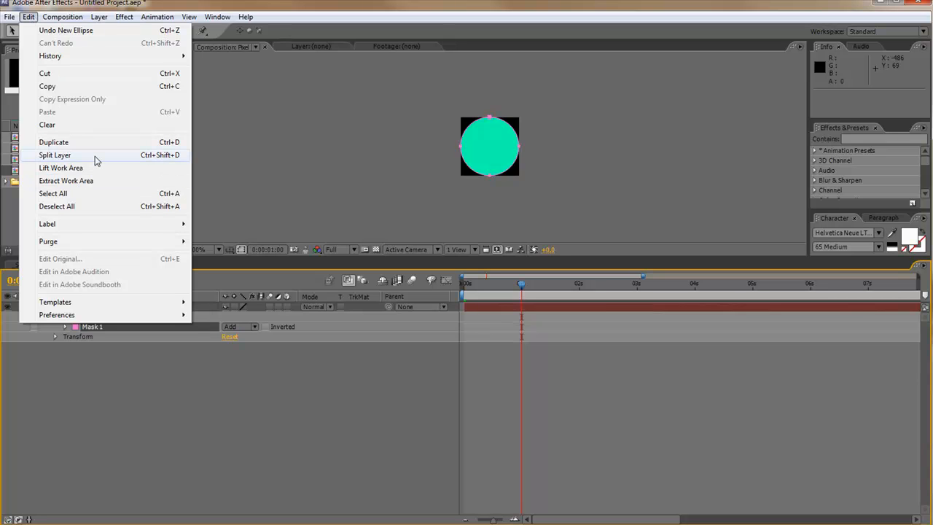
click(163, 155)
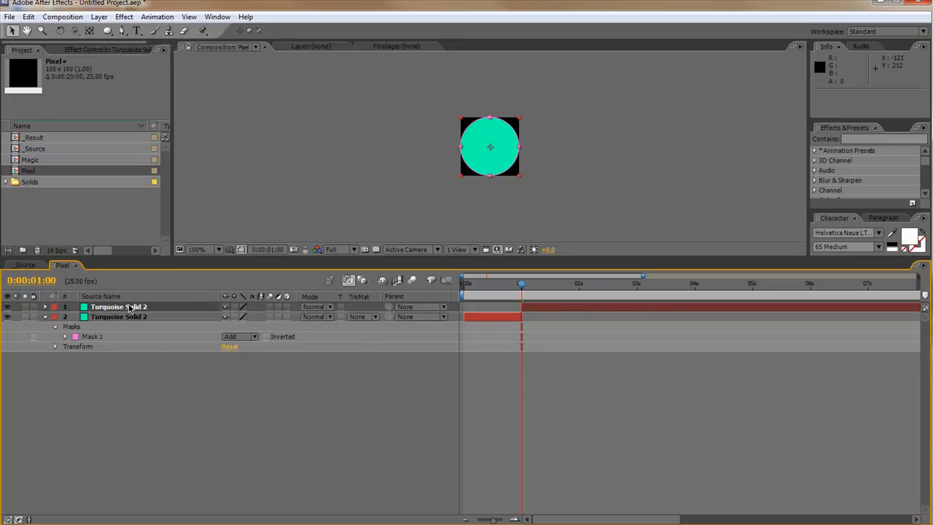
Step: Replace the ellipse mask on the segment starting at one second with a full-size rectangle mask
key(m)
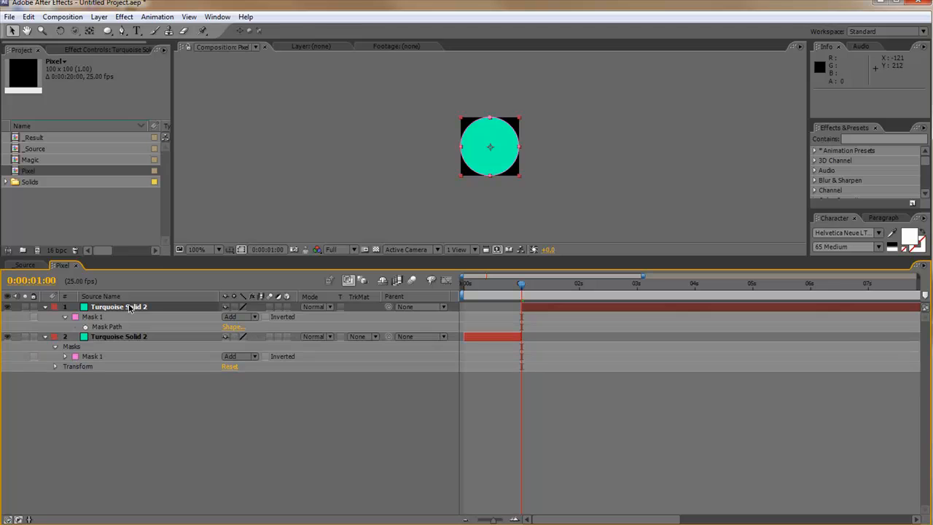
click(91, 317)
key(Delete)
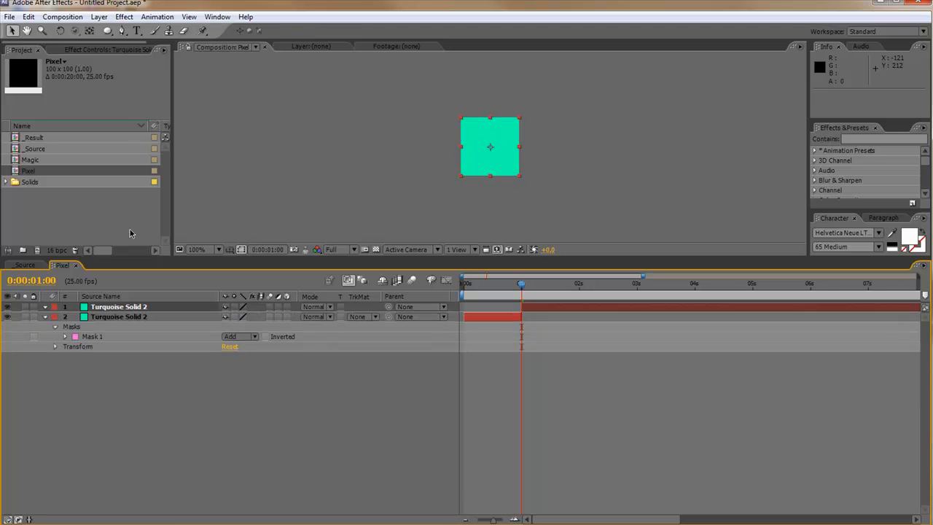
click(107, 31)
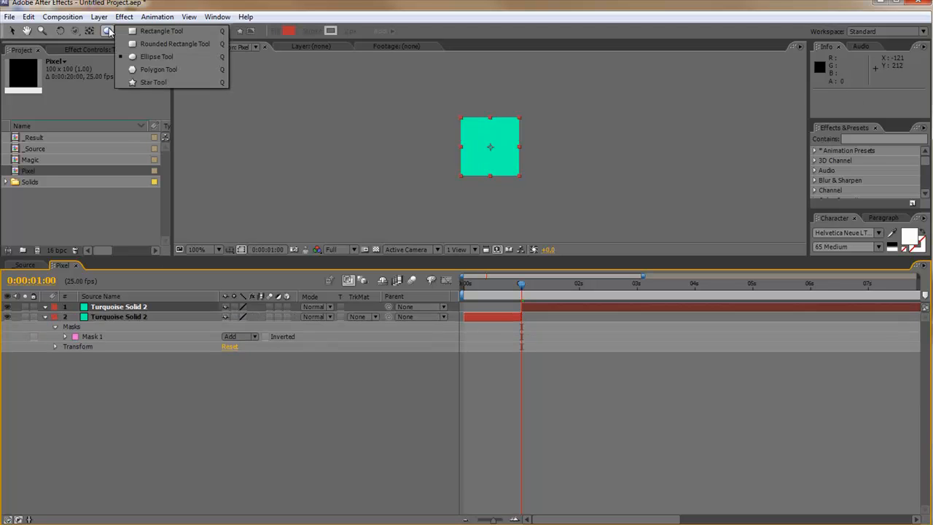
click(179, 32)
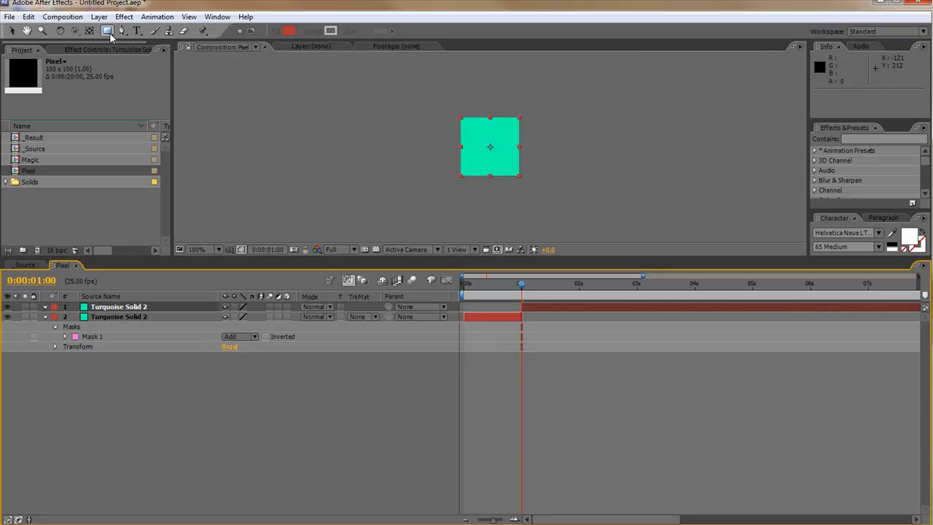
double_click(107, 31)
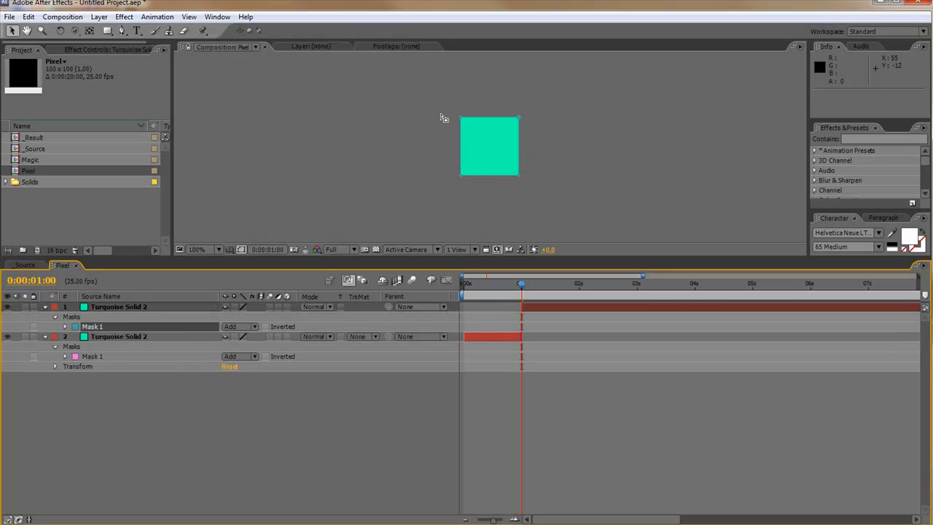
Step: Split the rectangle-masked turquoise solid in the Pixel composition at 0:00:02:00
click(579, 285)
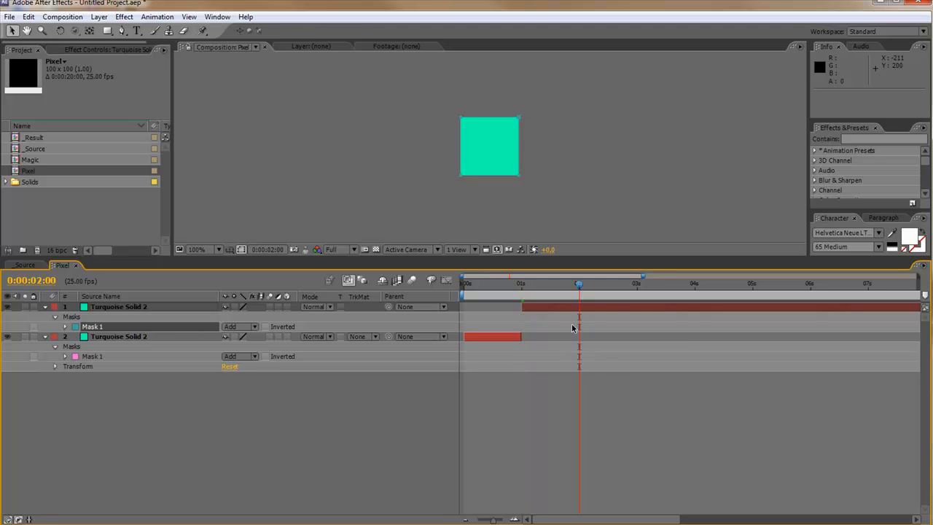
click(28, 16)
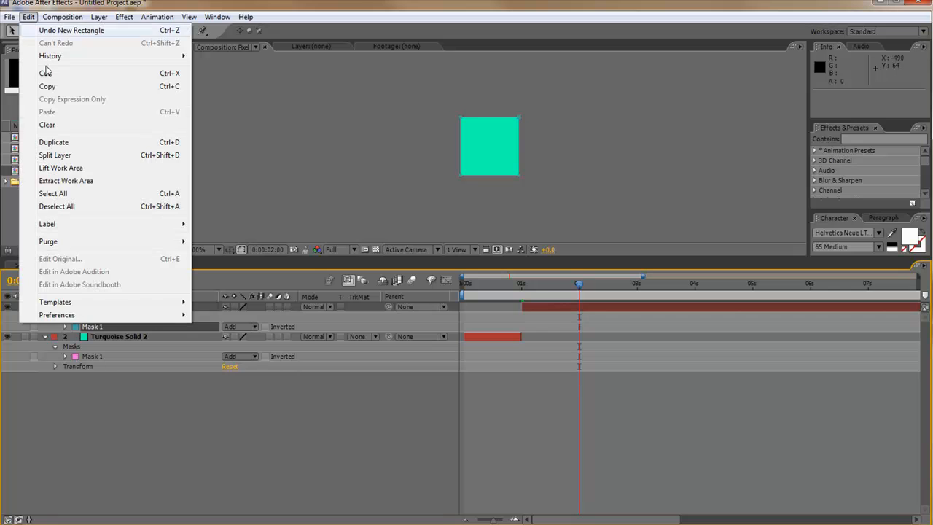
click(58, 155)
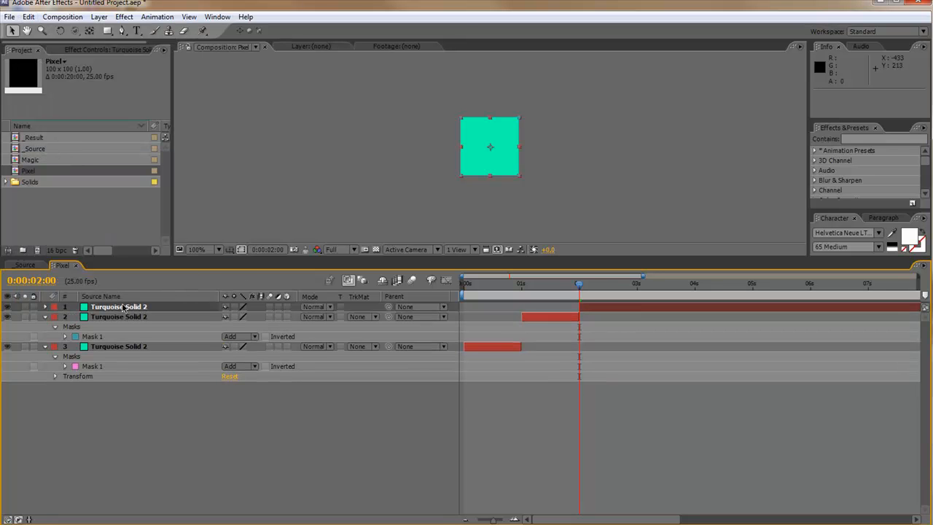
Step: Replace the rectangle mask on the segment starting at two seconds with a full-size star mask
key(m)
click(99, 316)
key(Delete)
mouse_move(107, 31)
mouse_down()
mouse_move(151, 88)
mouse_move(107, 31)
mouse_up()
double_click(107, 31)
click(12, 30)
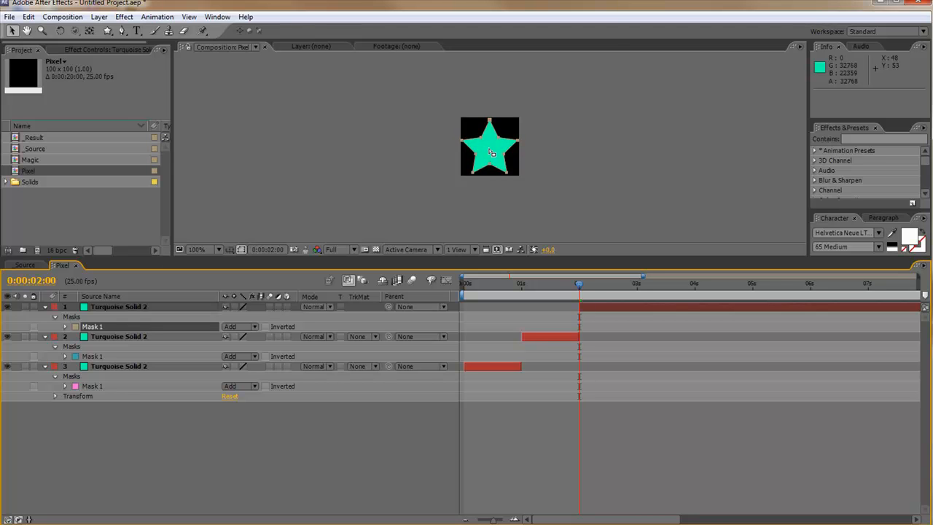
click(419, 167)
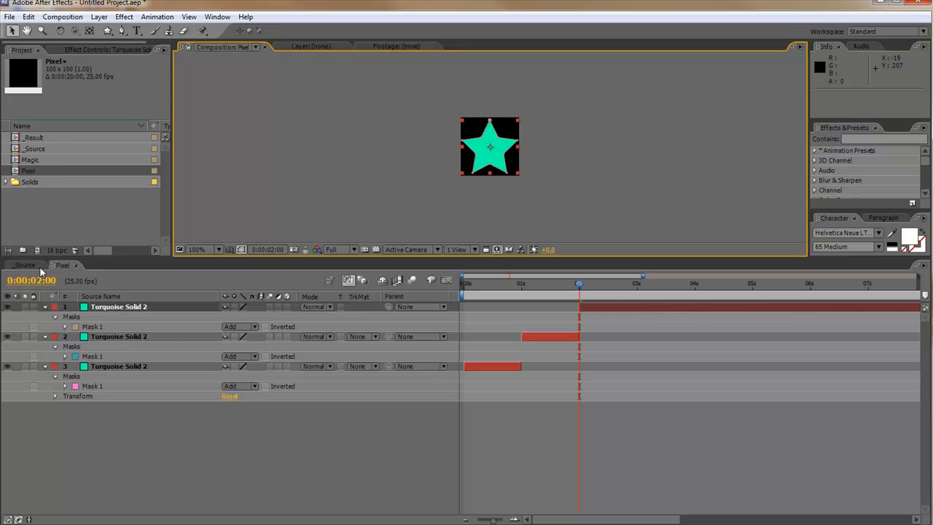
Step: Add the _Source composition to the Magic composition as a centred layer and lock it
double_click(31, 161)
drag(36, 148, 490, 150)
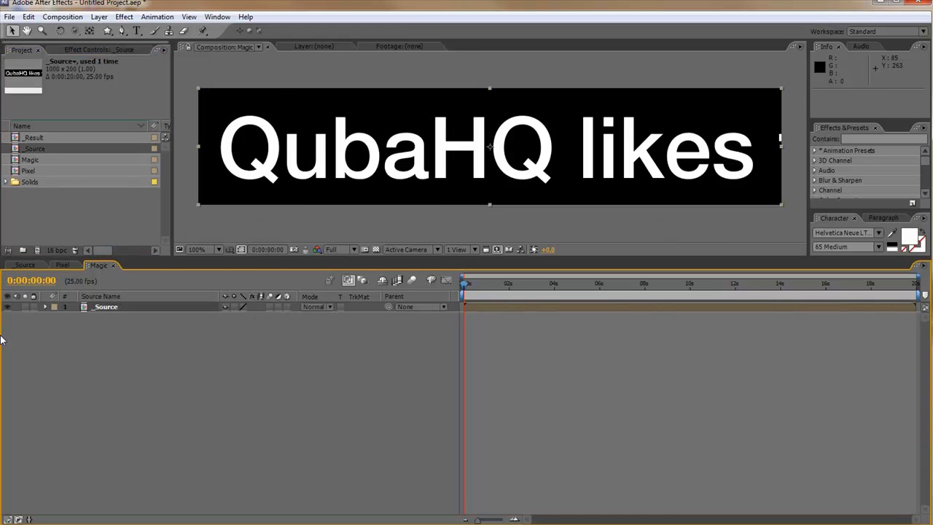
click(32, 307)
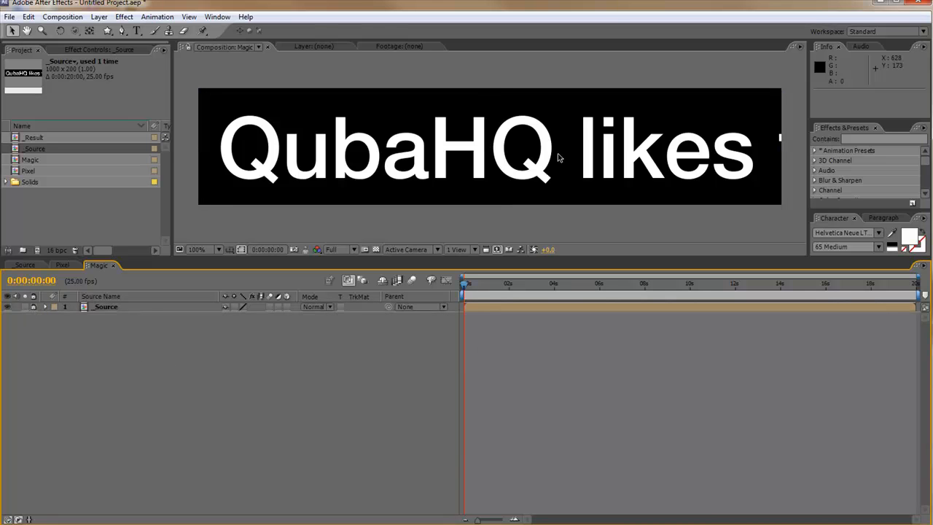
Step: Add the Pixel composition above _Source in Magic and set its anchor point and position to 0, 0
drag(27, 172, 180, 307)
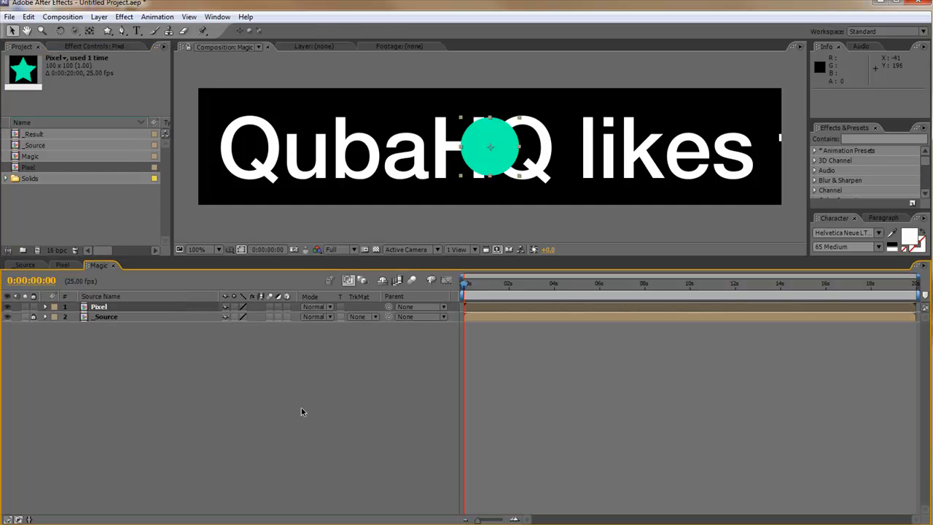
key(p)
key(shift+a)
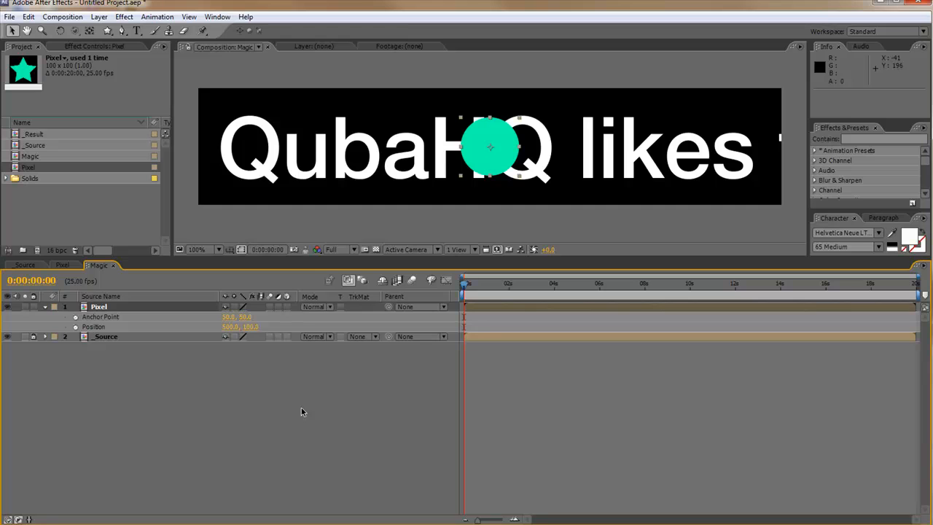
click(227, 317)
text(0)
key(Tab)
text(0)
key(Tab)
text(0)
key(Tab)
text(0)
key(Return)
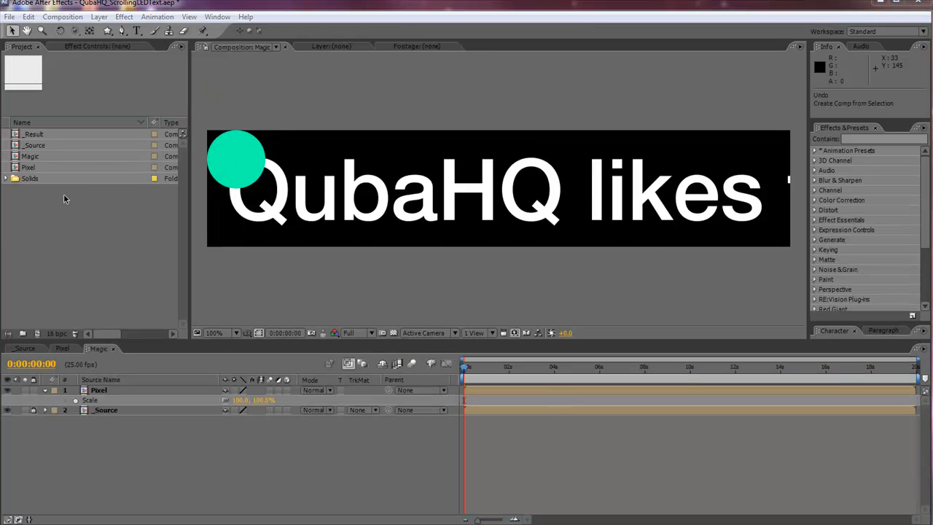
Step: Nest the Magic composition in a new composition and rename that composition LED Effect
click(33, 158)
drag(33, 157, 38, 334)
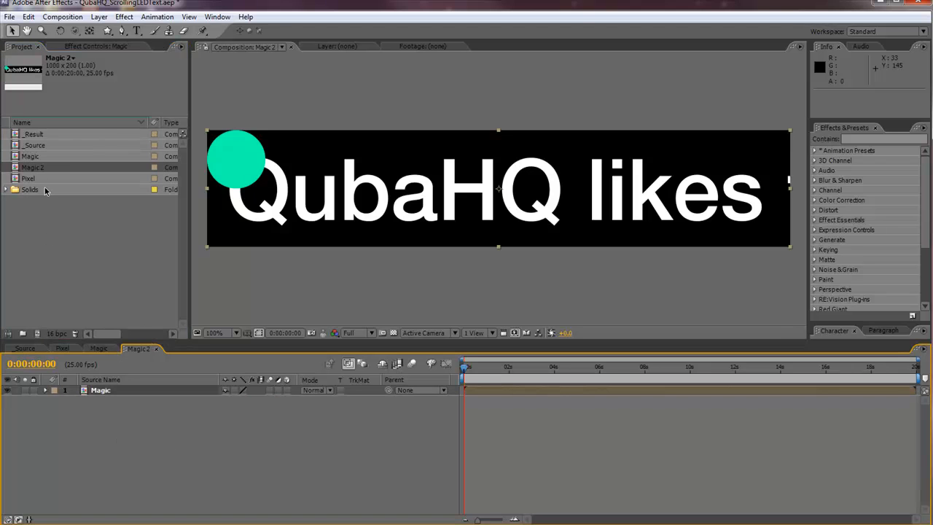
key(Return)
click(64, 254)
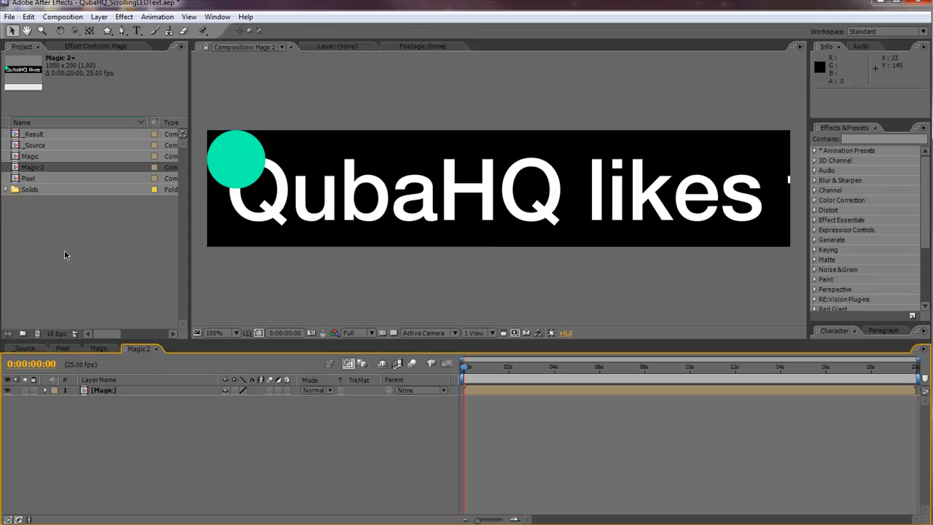
click(33, 167)
key(Return)
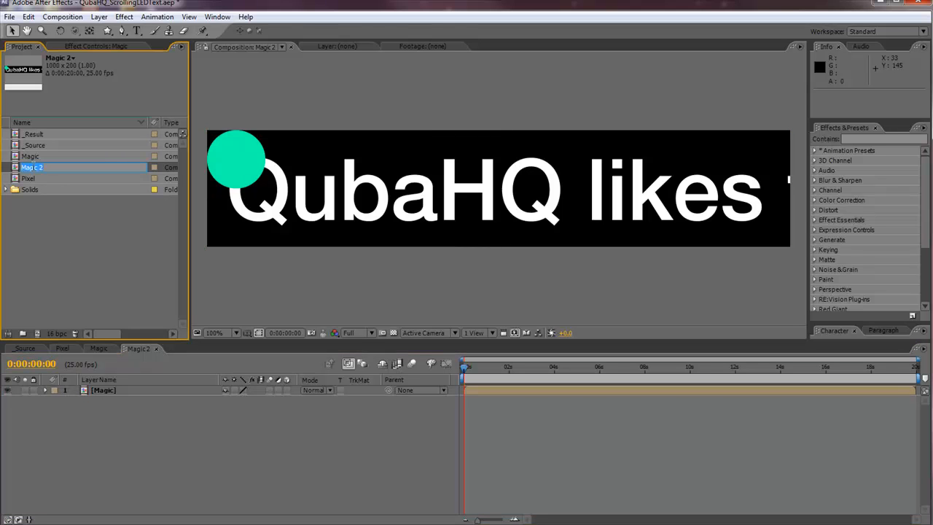
text(LED Effect)
key(Return)
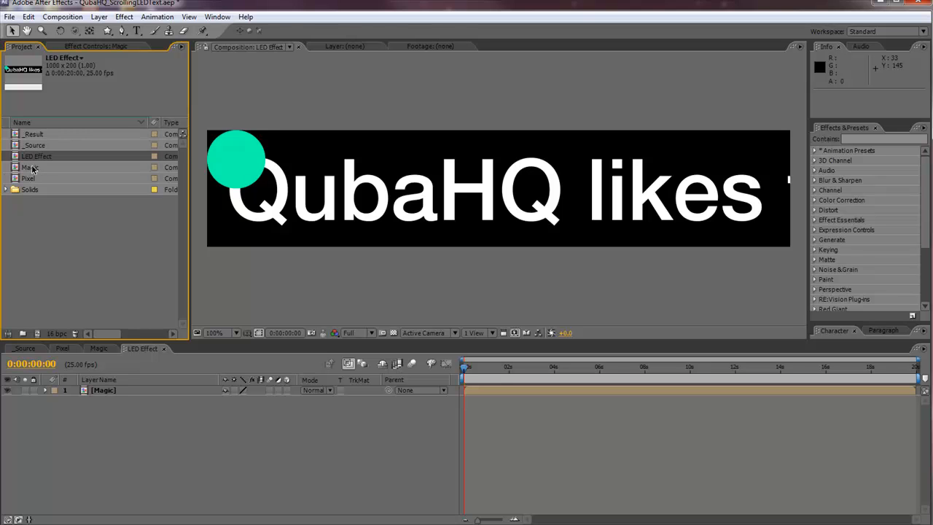
Step: Place the LED Effect composition in _Result, and open the nested compositions down to Magic
click(31, 136)
double_click(30, 137)
drag(35, 155, 167, 452)
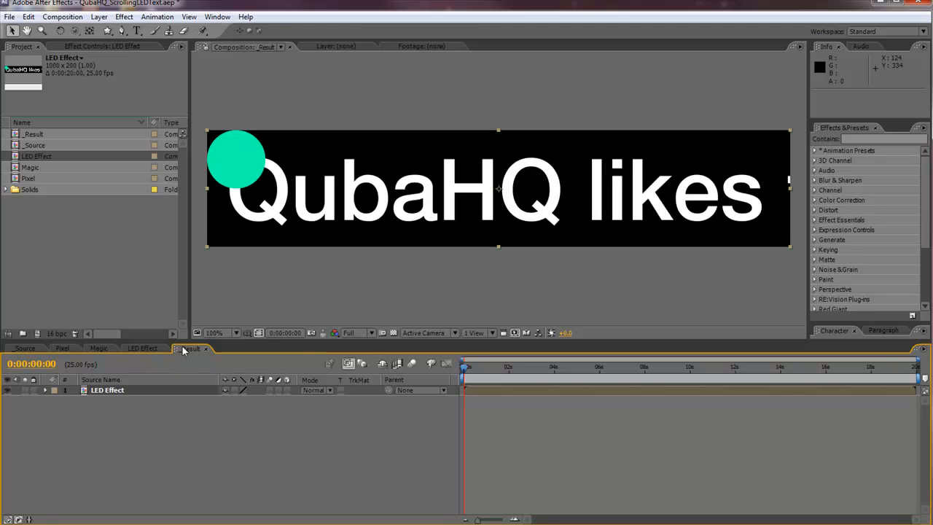
double_click(115, 391)
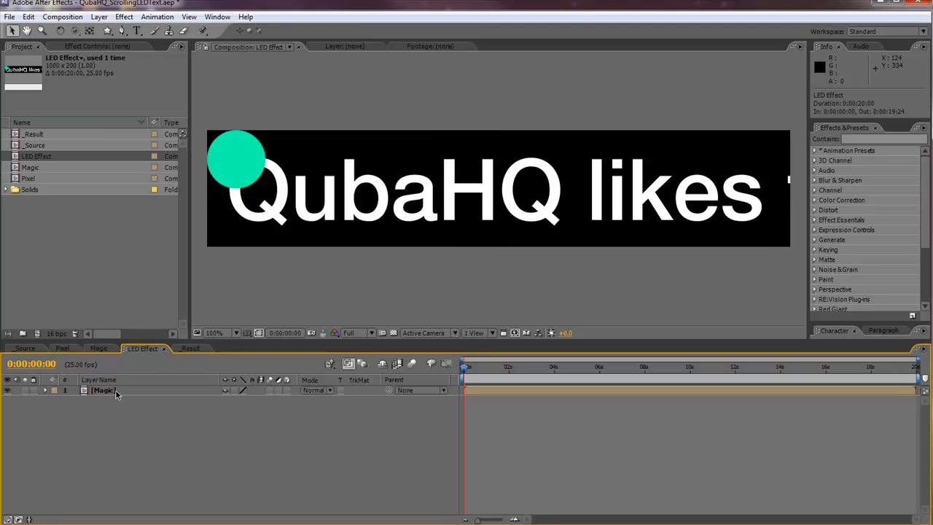
double_click(109, 393)
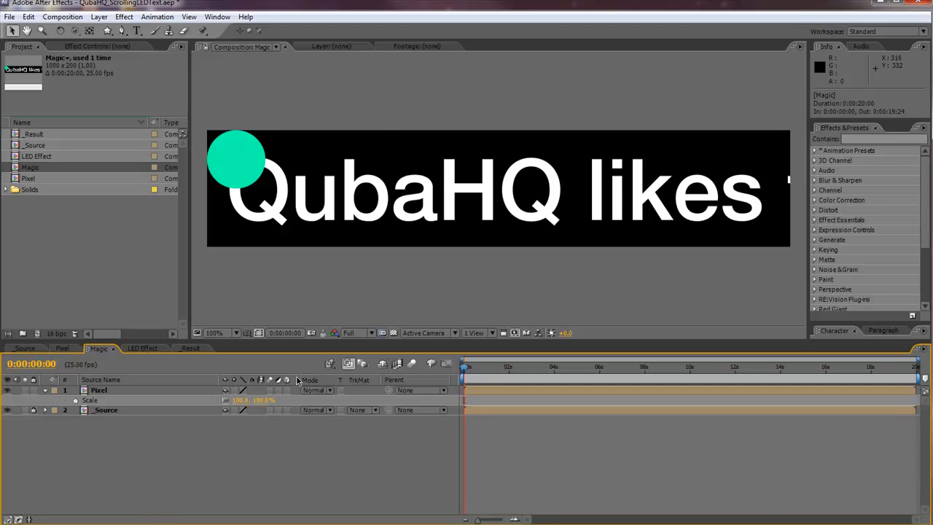
Step: Dock the _Result timeline below the other timelines and enlarge the timeline area
click(190, 348)
drag(215, 518, 210, 516)
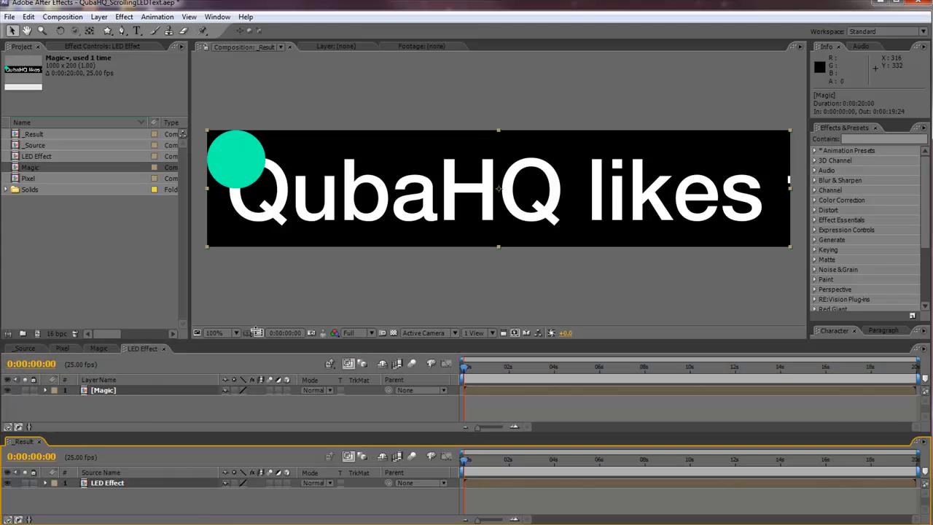
drag(256, 339, 256, 231)
drag(354, 432, 353, 355)
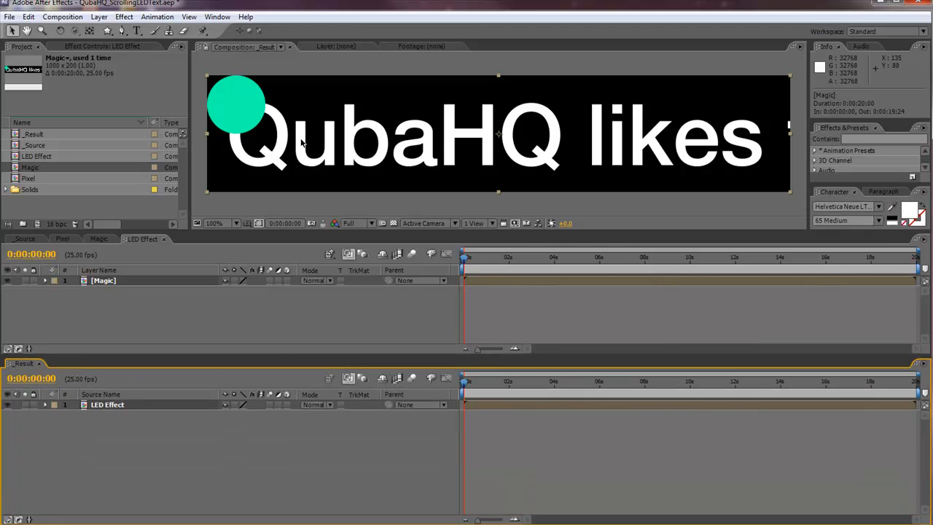
Step: Close the LED Effect, Pixel and _Source timelines, leaving Magic open above _Result
click(99, 239)
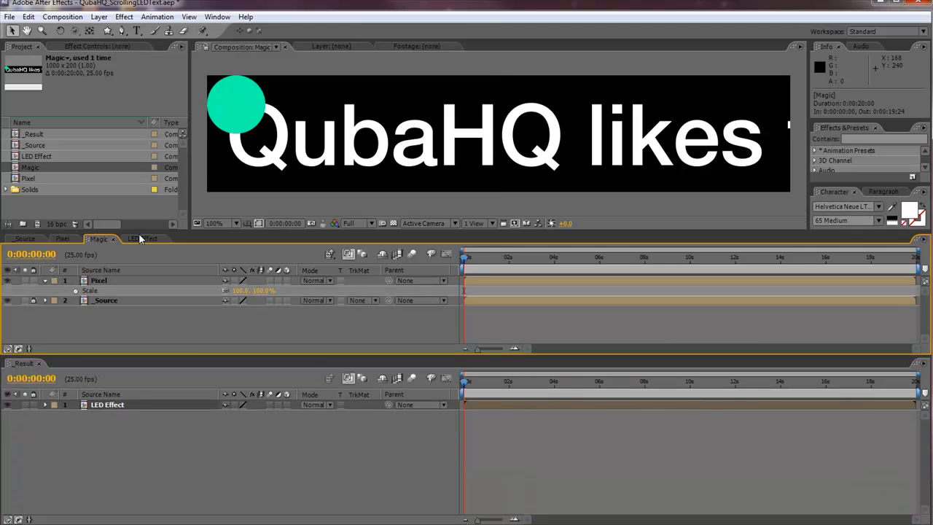
click(142, 239)
click(165, 241)
click(62, 239)
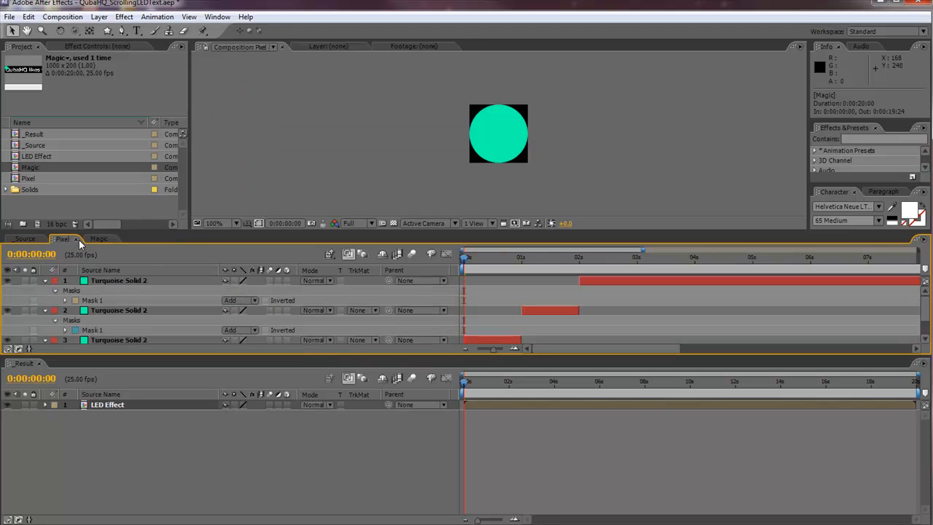
click(79, 239)
click(28, 239)
click(39, 241)
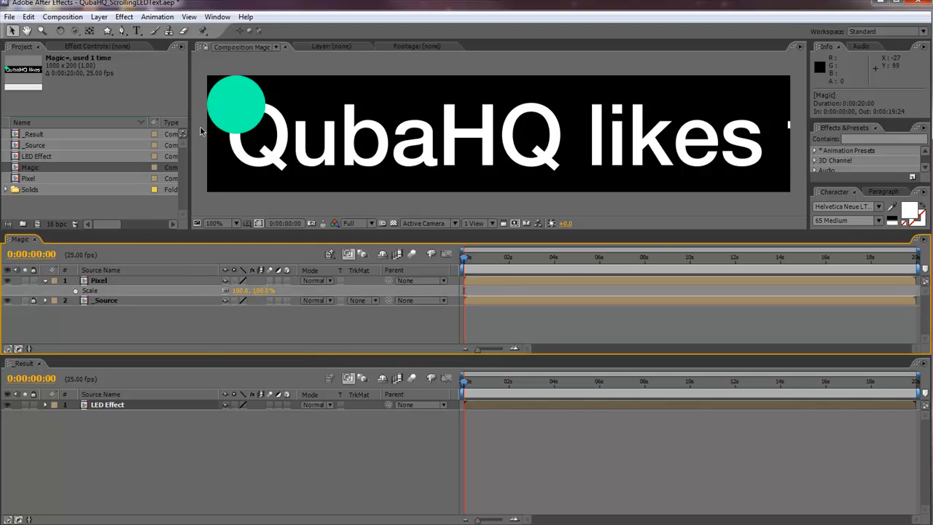
Step: Apply a Slider Control expression effect to the LED Effect layer in _Result
click(114, 444)
right_click(114, 407)
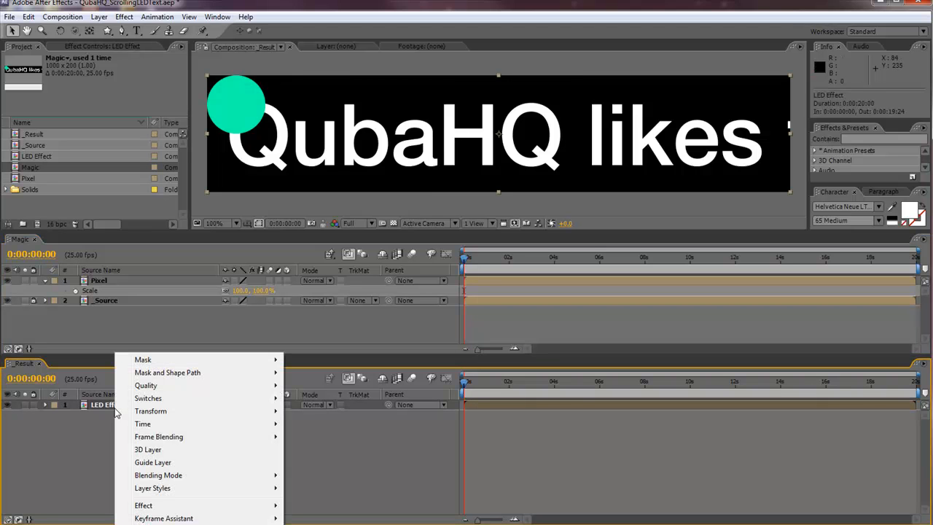
mouse_move(214, 508)
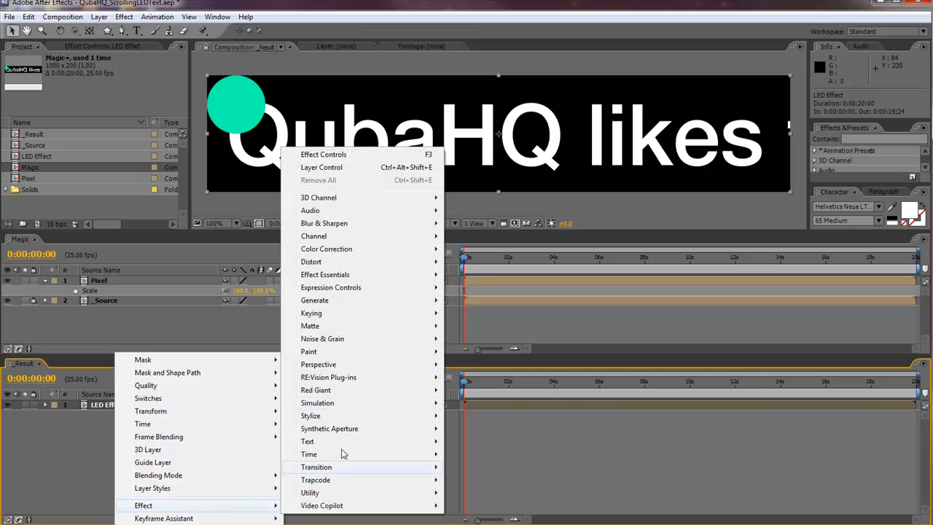
mouse_move(365, 288)
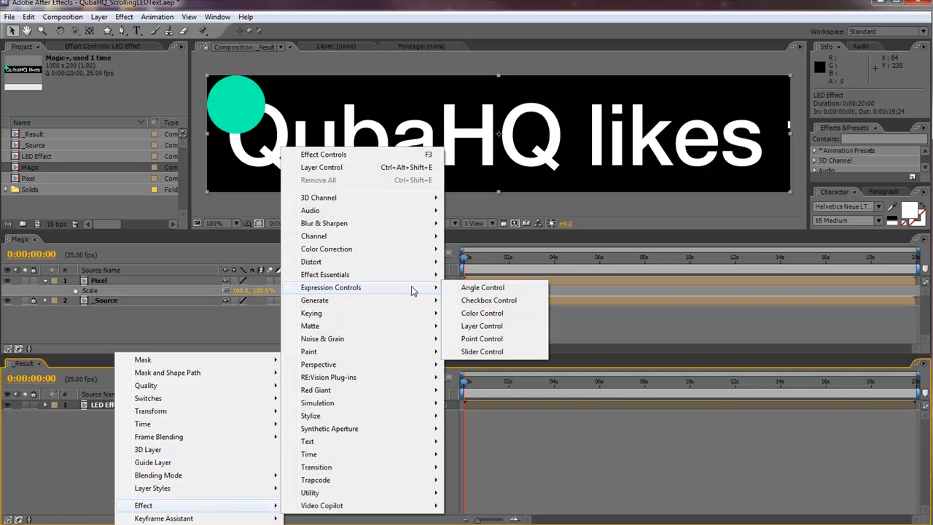
click(482, 351)
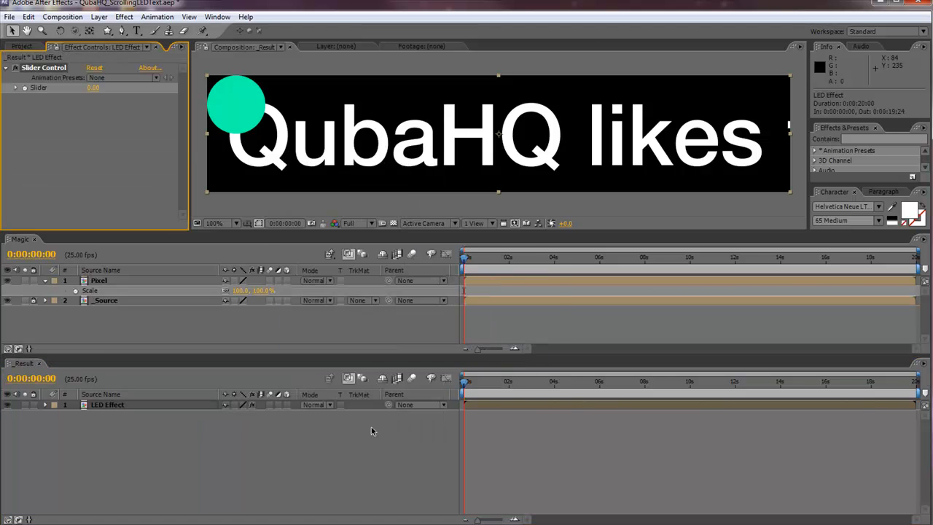
Step: Expand the LED Effect layer's effects and rename its Slider Control to Pixel Size
click(45, 405)
click(55, 417)
click(65, 424)
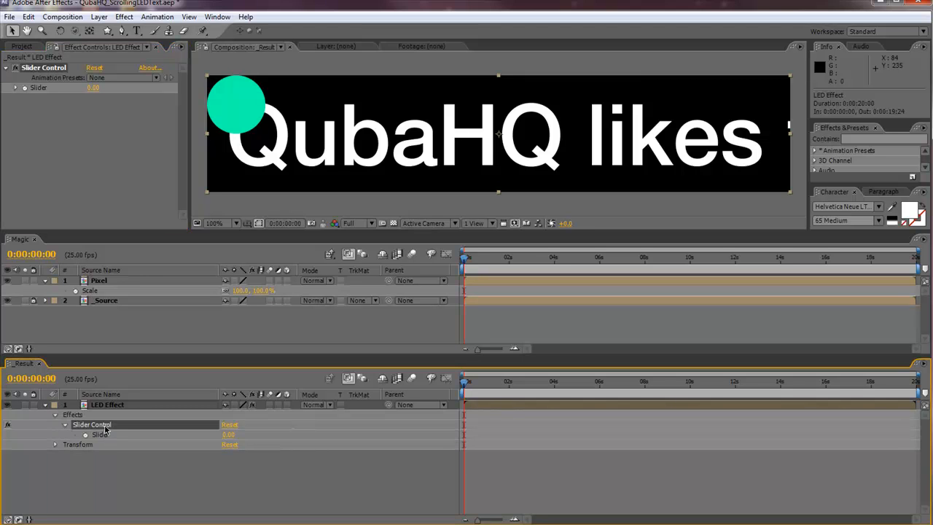
key(Return)
text(Pixel Size)
key(Return)
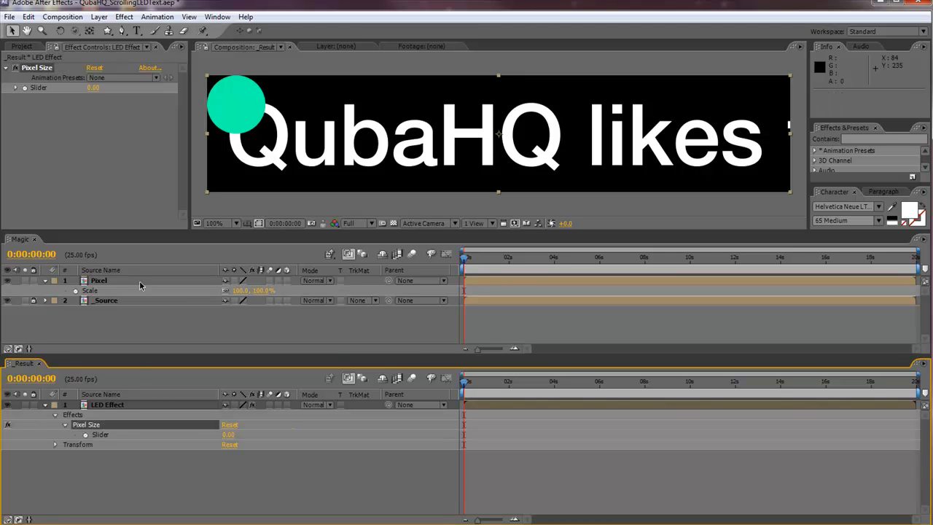
Step: Drive the Pixel layer's Scale in Magic with the expression x=comp("_Result").layer("LED Effect").effect("Pixel Size")("Slider"); [x,x]
click(108, 283)
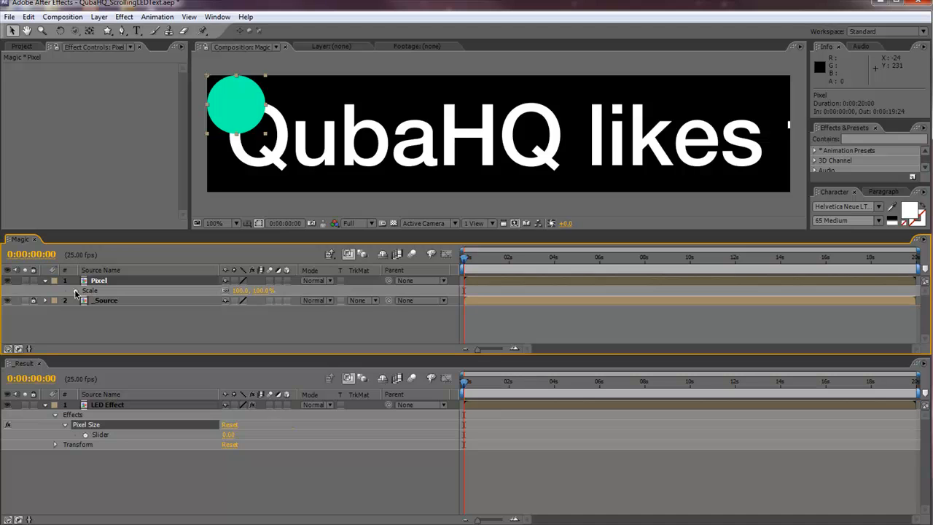
alt+click(76, 293)
text(x=)
drag(256, 300, 123, 435)
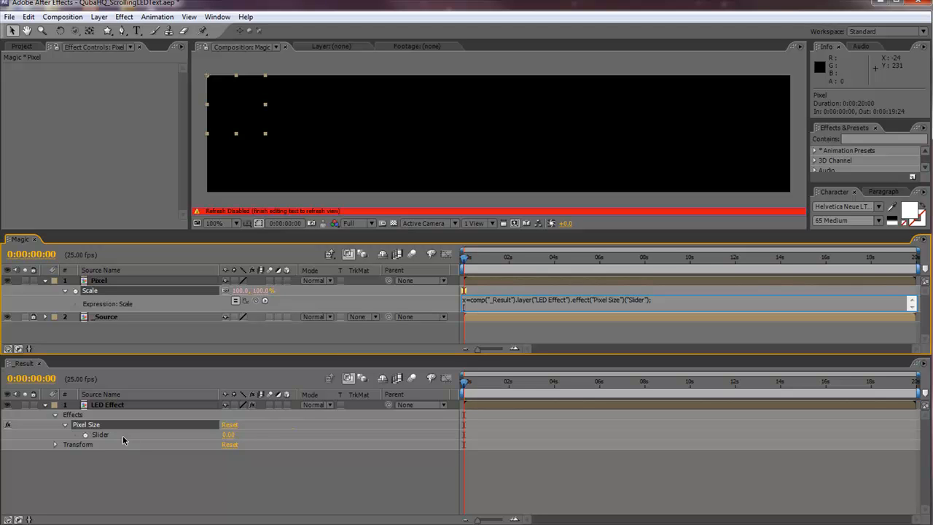
text(,)
click(291, 340)
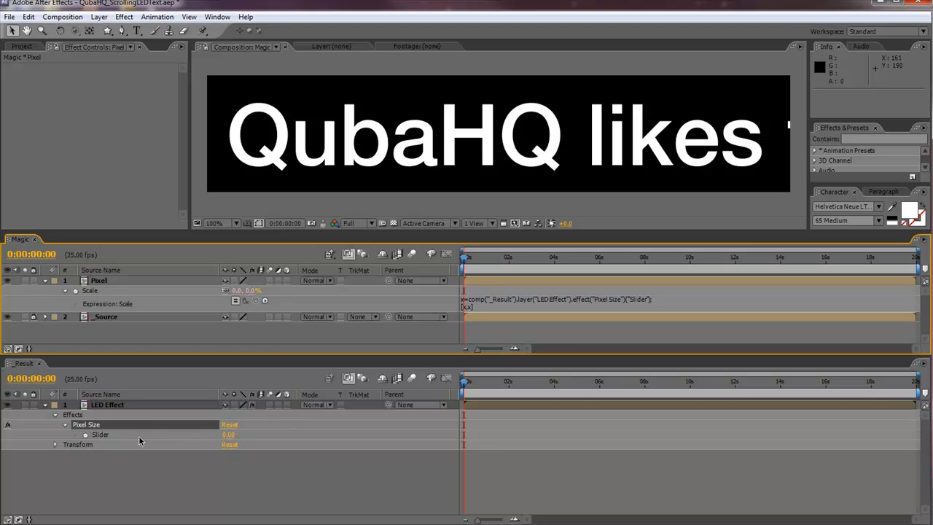
Step: Set the Pixel Size slider on the LED Effect layer to 20
click(228, 434)
text(20)
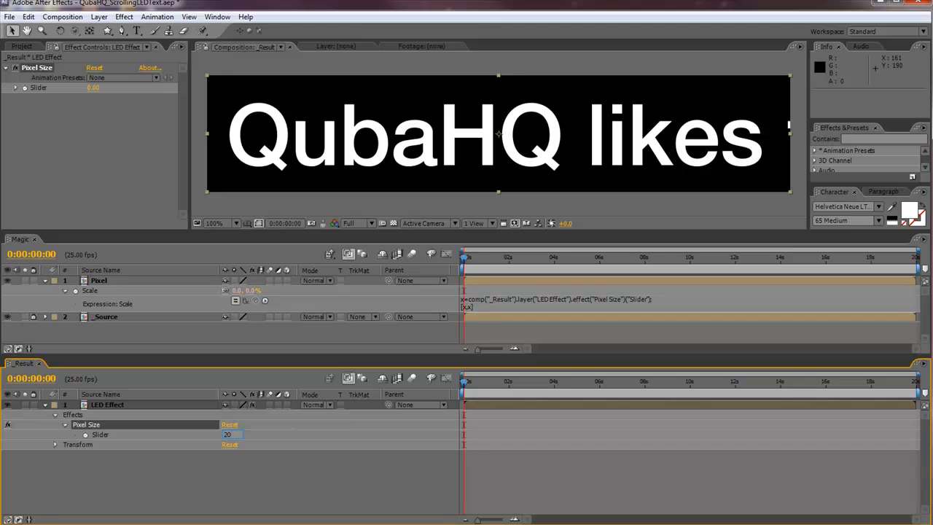
key(Return)
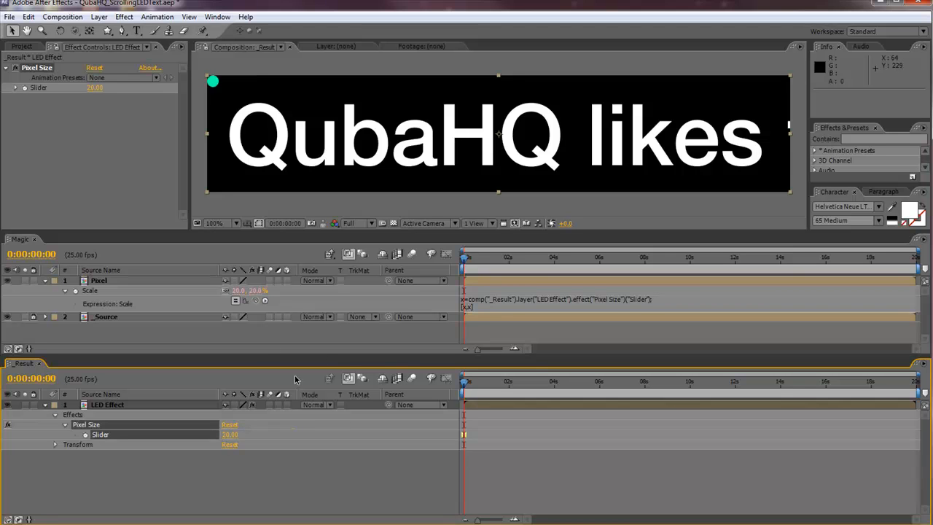
mouse_move(227, 436)
mouse_down()
mouse_move(266, 431)
mouse_move(230, 432)
mouse_up()
click(232, 435)
text(20)
key(Return)
click(549, 489)
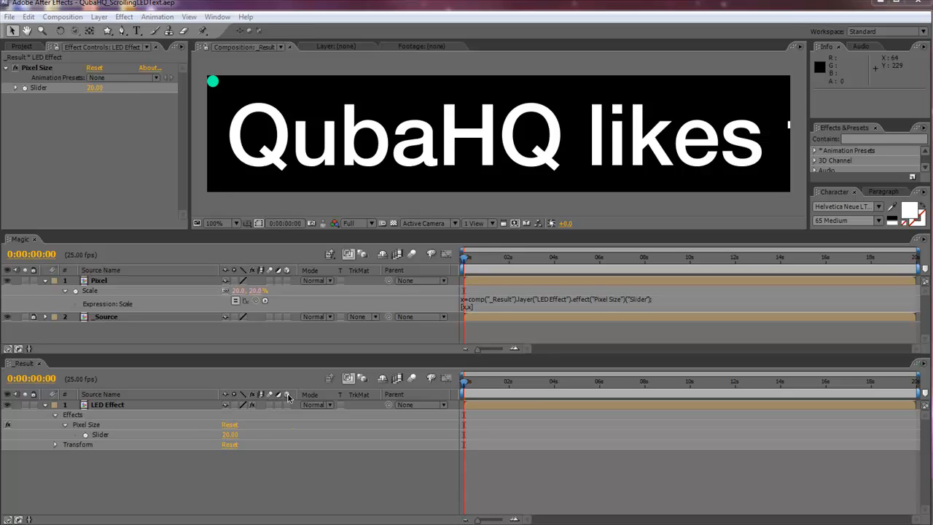
Step: Shrink the _Result timeline to a thin strip so the Magic timeline fills the timeline area
click(442, 354)
drag(443, 355, 443, 509)
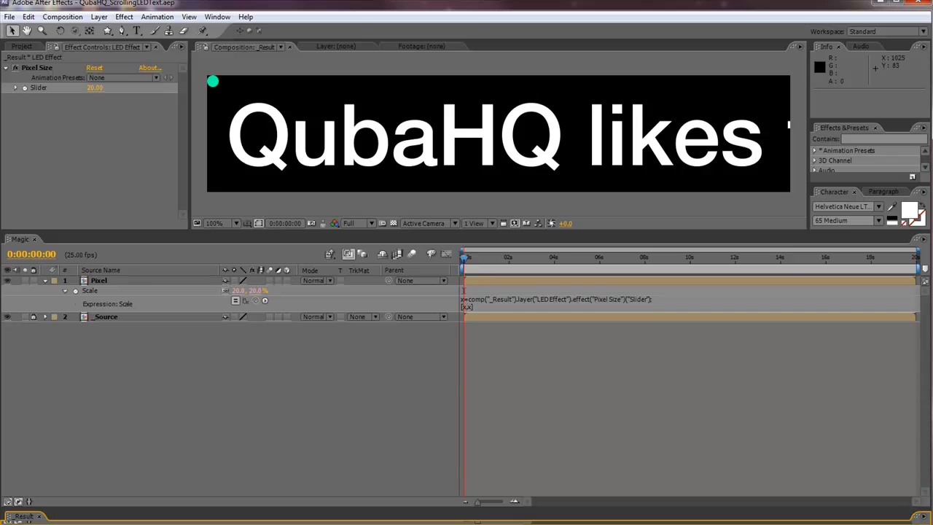
Step: Find the CC RepeTile effect, apply it to the Pixel layer in Magic and expand its properties in the timeline
drag(865, 184, 865, 214)
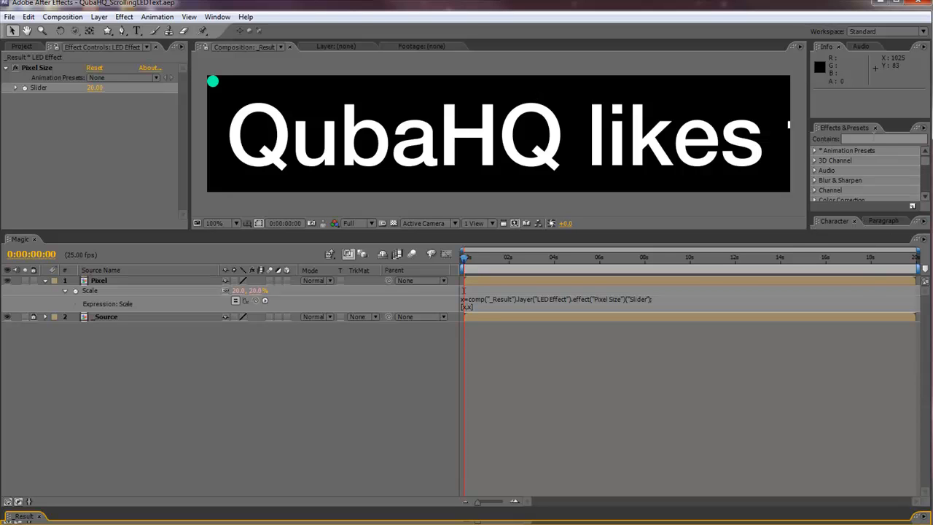
click(862, 139)
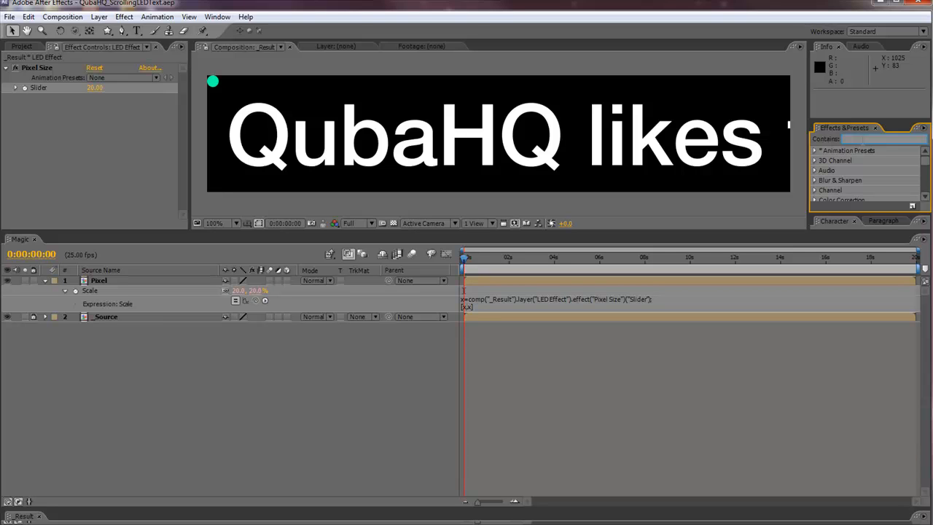
text(cc repe)
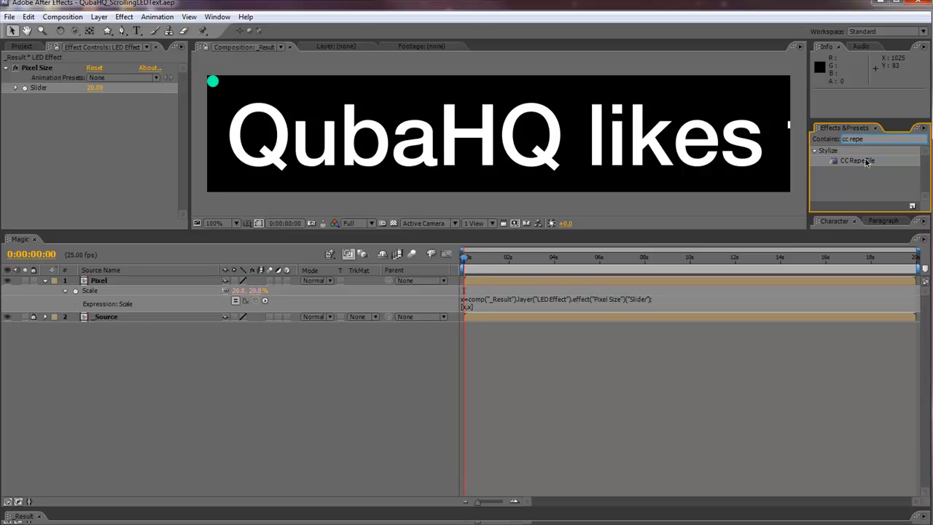
drag(866, 162, 121, 279)
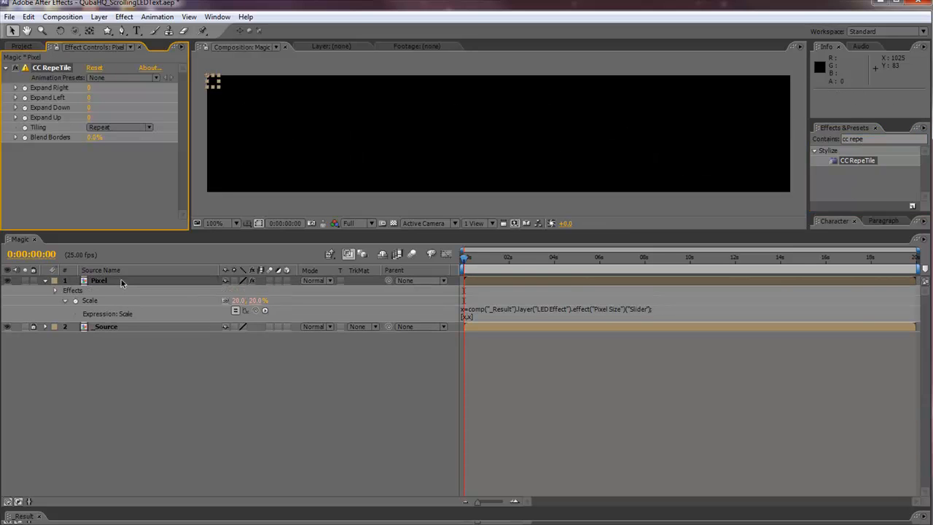
click(55, 290)
click(65, 300)
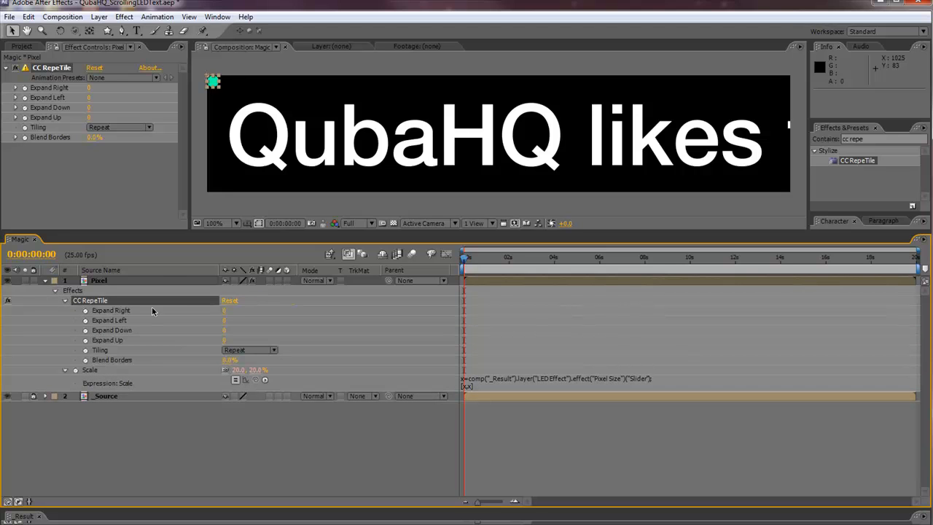
Step: Try tiling the pixel manually with CC RepeTile's Expand Right at 904 and Expand Down at 423
drag(224, 312, 728, 288)
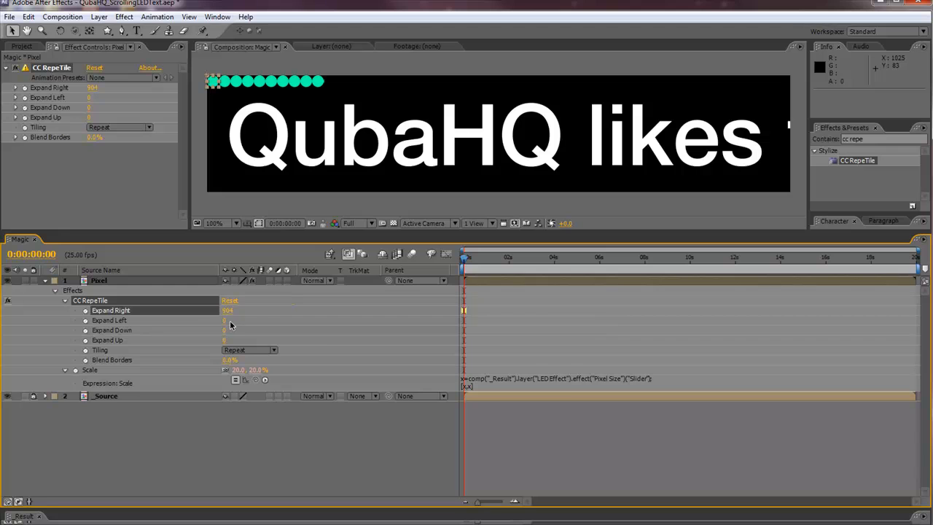
click(225, 332)
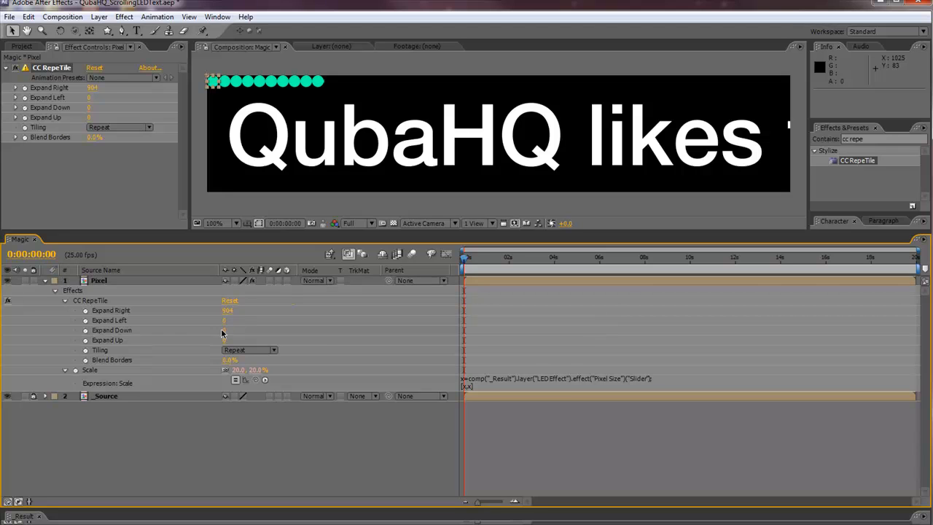
drag(226, 331, 466, 328)
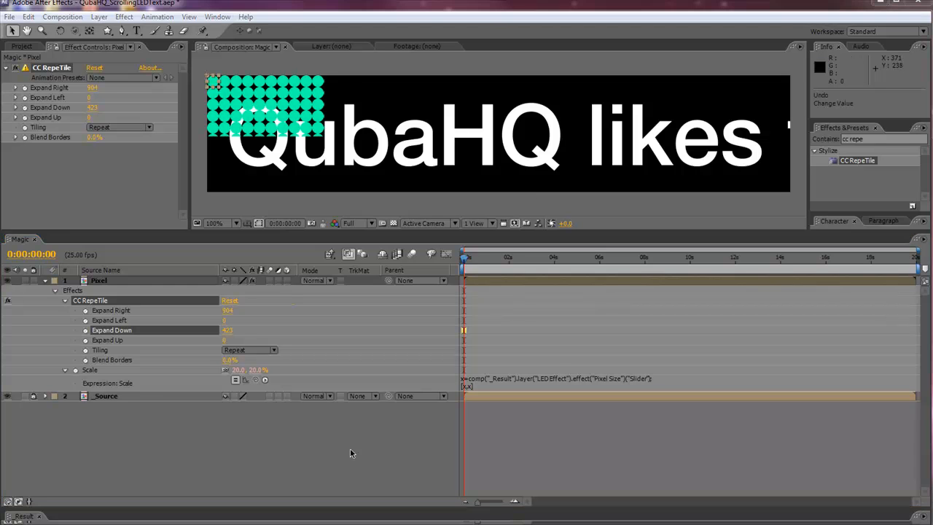
Step: Set CC RepeTile's Expand Down and Expand Right back to 0
click(228, 330)
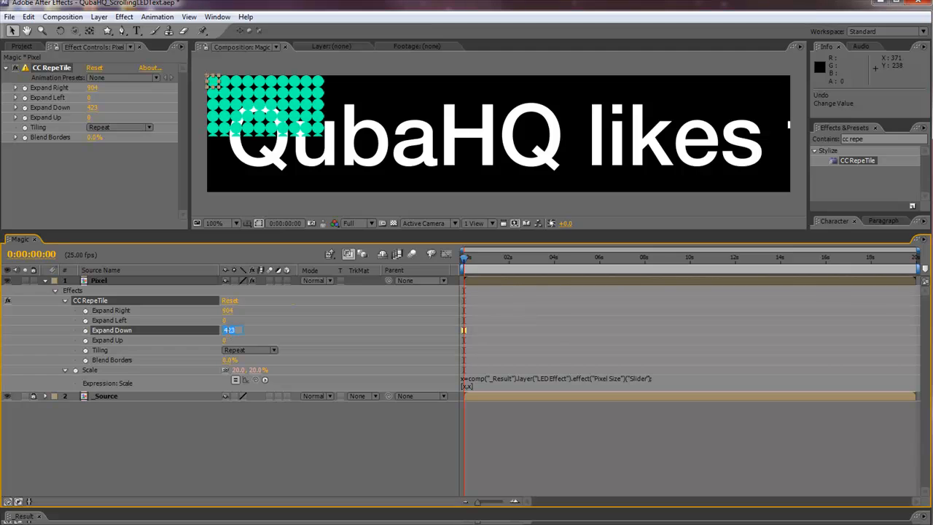
text(0)
key(Return)
click(228, 314)
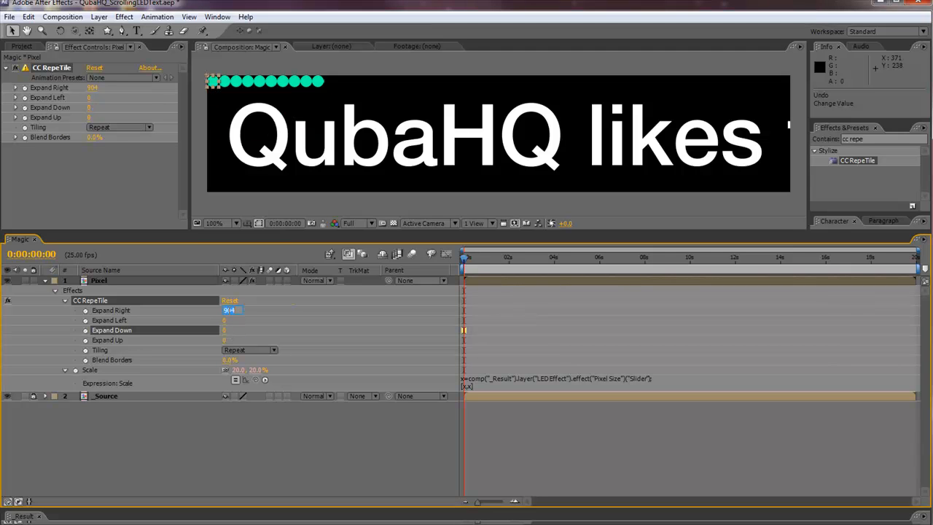
text(0)
key(Return)
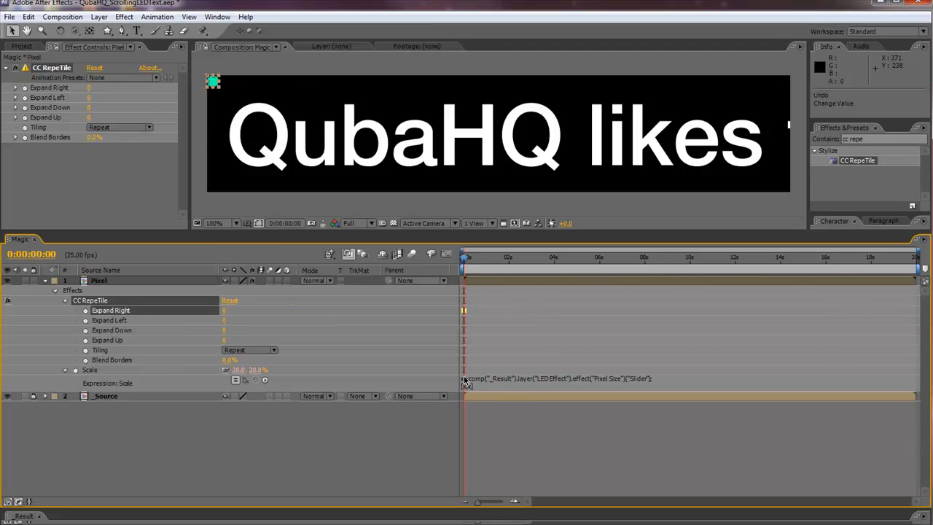
Step: Reuse the Scale expression's first line as an Expand Right expression, renaming its variable x to pixelSize
click(527, 383)
key(ctrl+c)
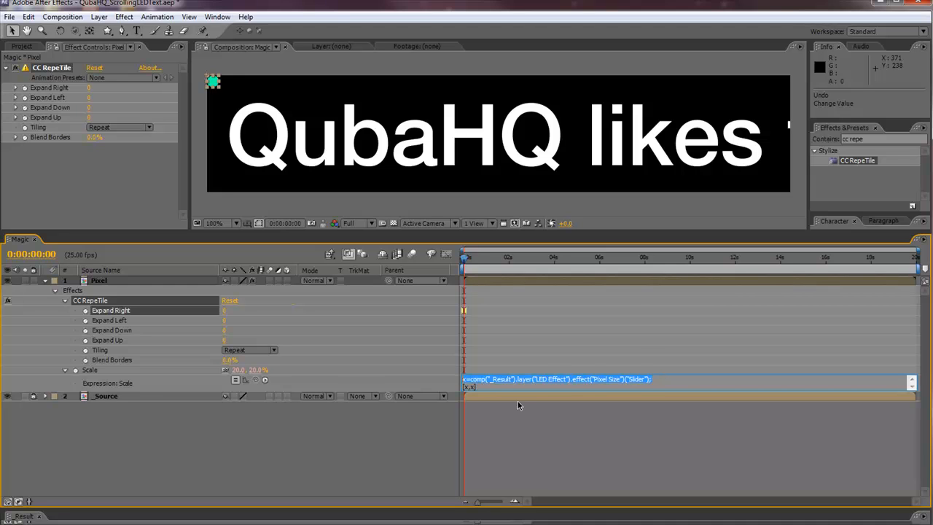
click(488, 321)
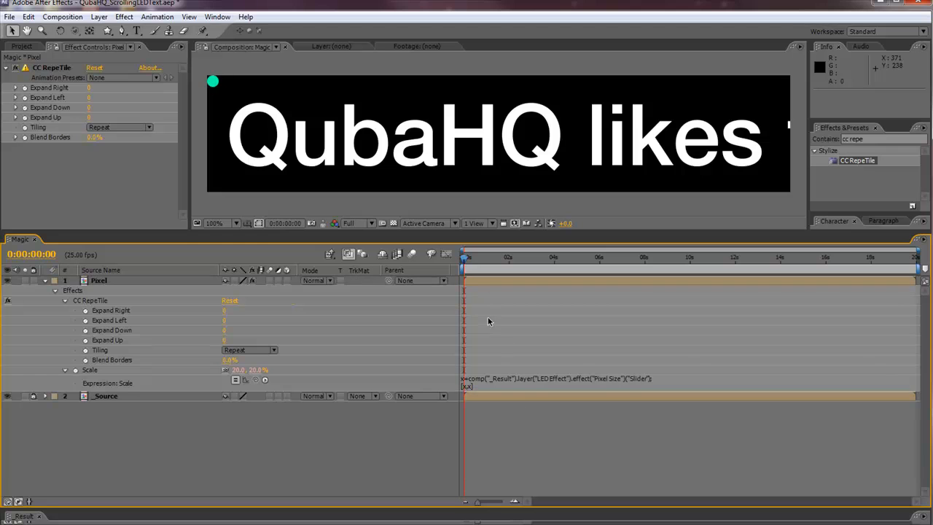
alt+click(85, 311)
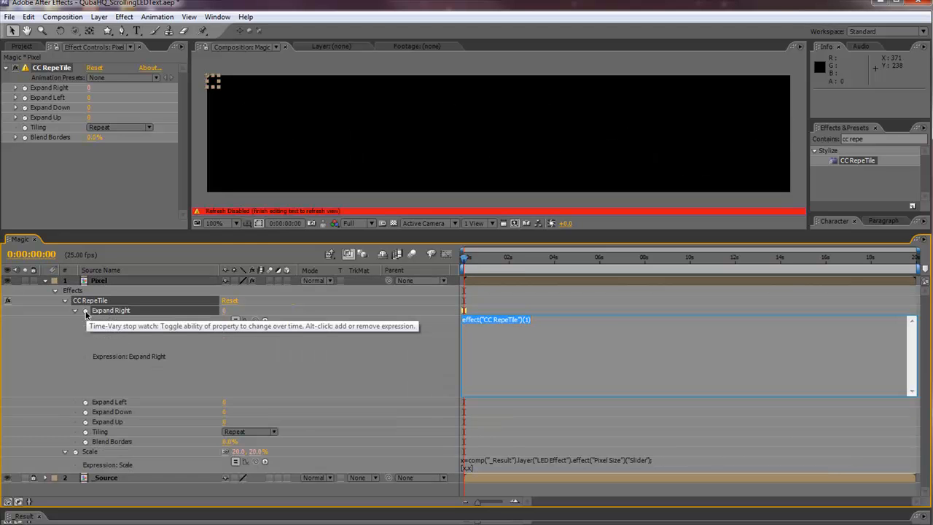
key(ctrl+v)
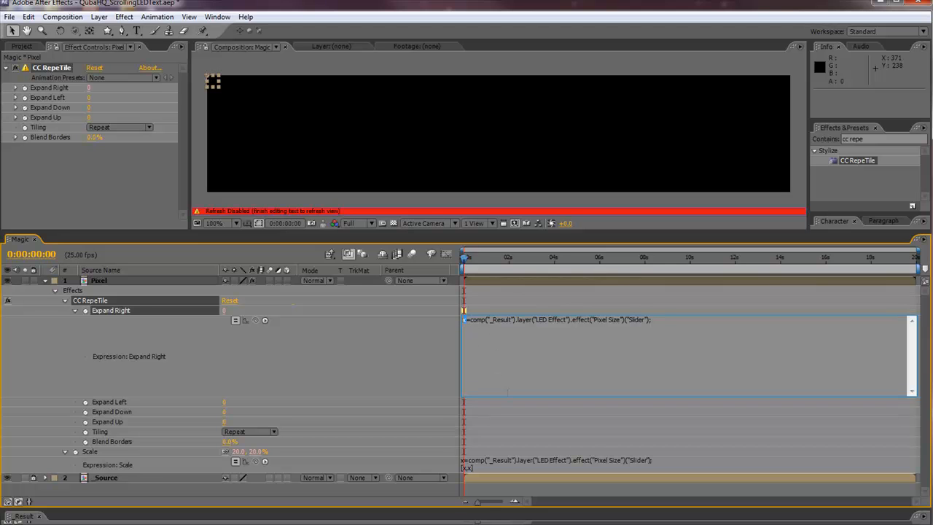
text(ixelSi)
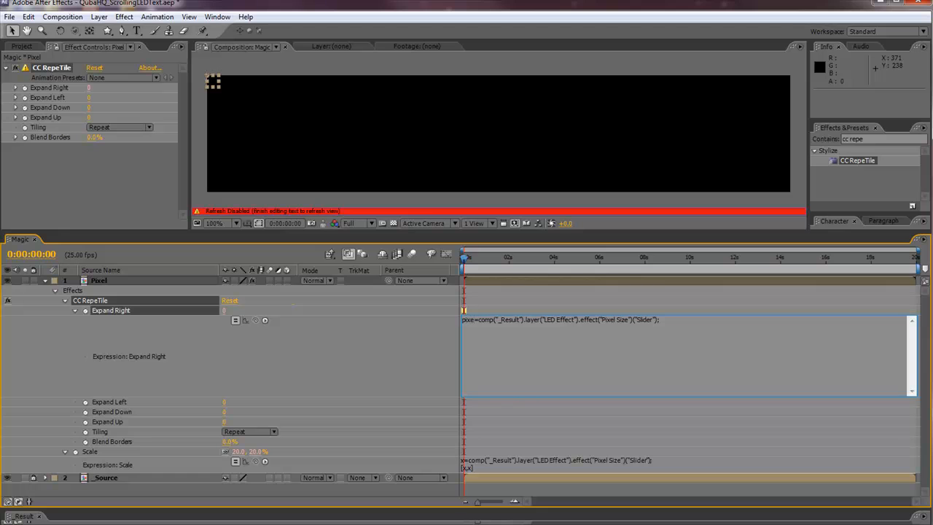
text(ze)
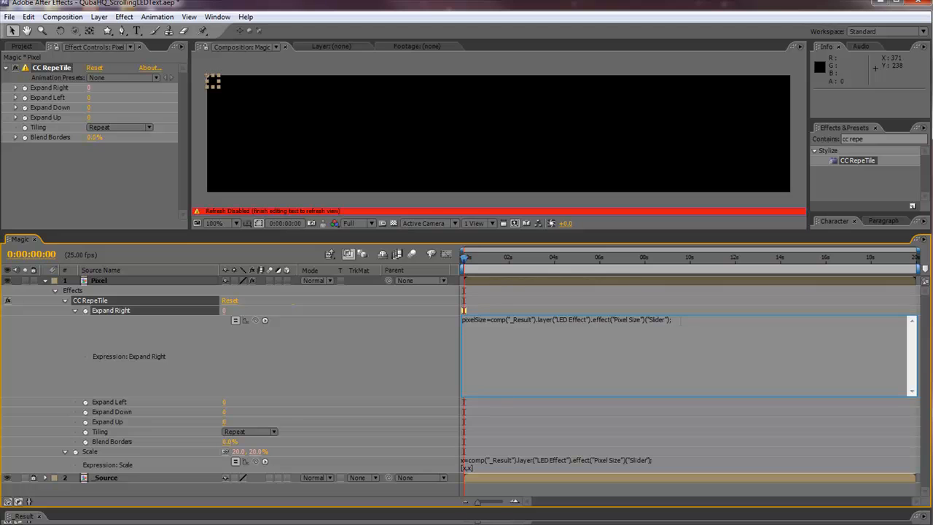
Step: Extend the Expand Right expression with compSize=thisComp.width; and the final line compSize/pixelSize
text(mpSize)
text(=thi)
text(sCom)
text(p.width)
text(Si)
text(ze/pixelS)
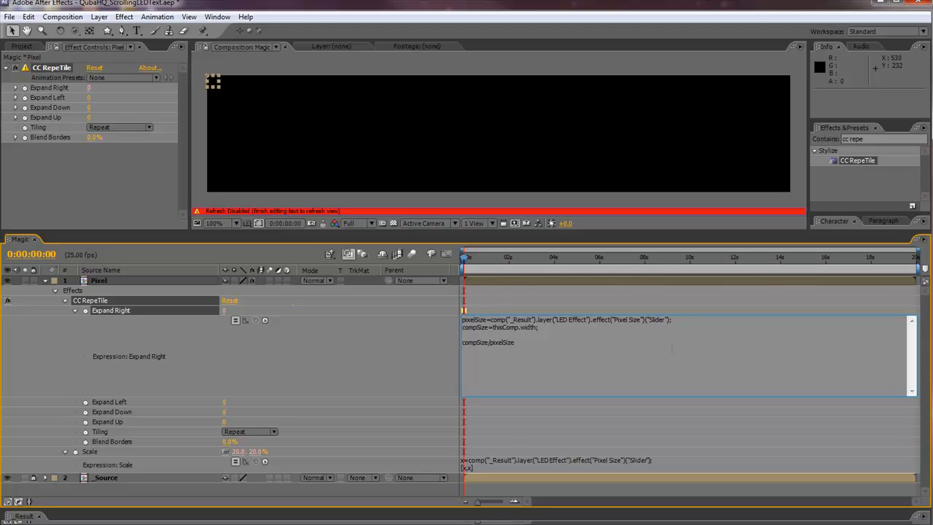
click(573, 301)
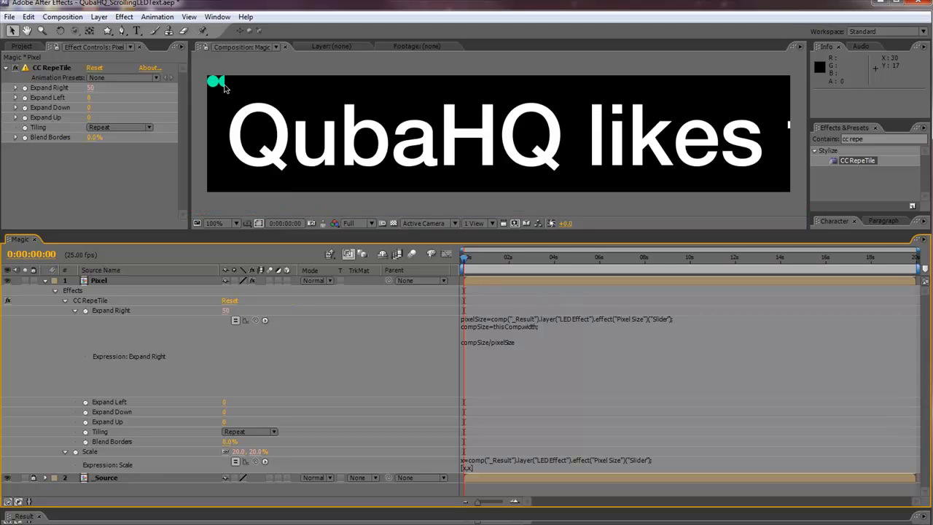
Step: Change the Expand Right expression's last line to compSize/pixelSize*100-100 and shorten its expression field
click(505, 348)
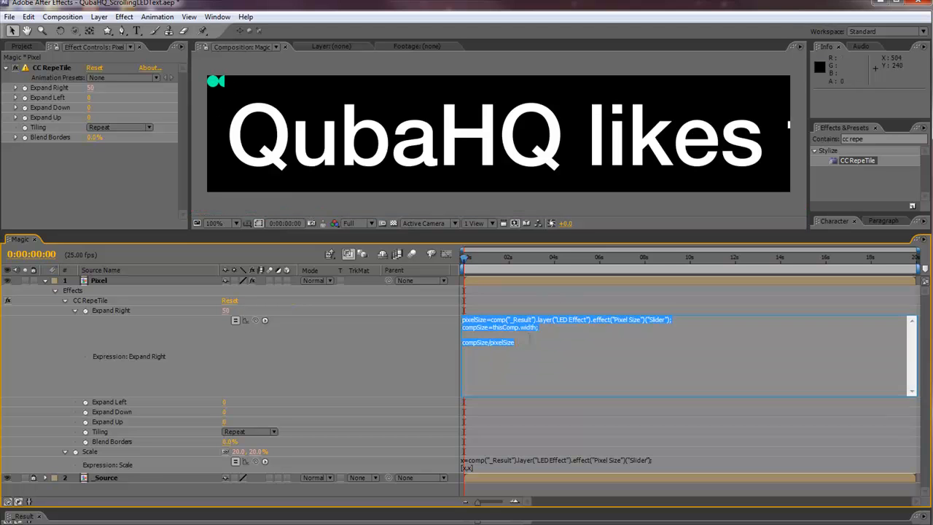
click(532, 352)
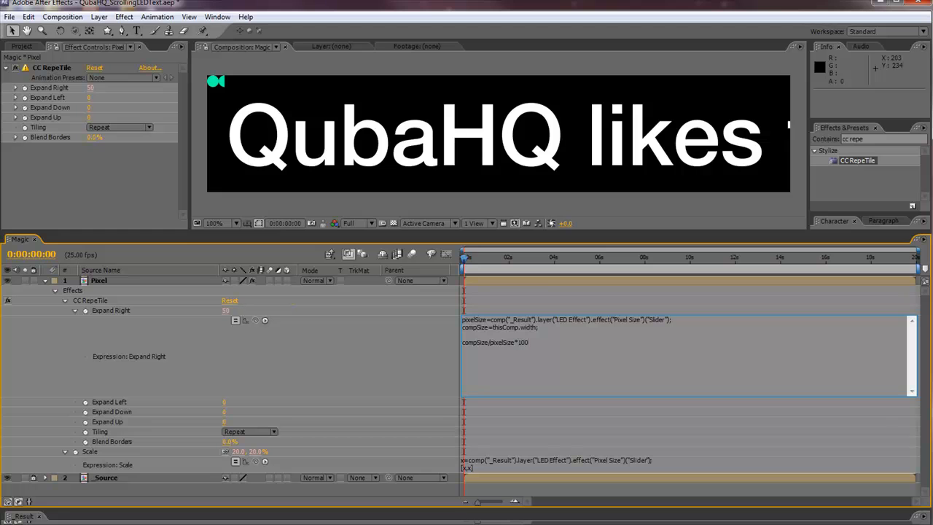
text(100)
click(284, 63)
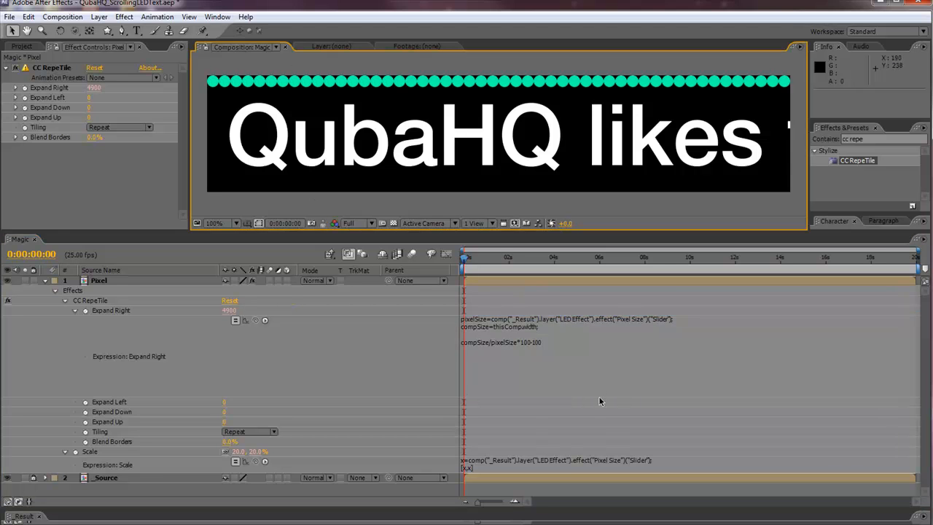
drag(599, 397, 600, 348)
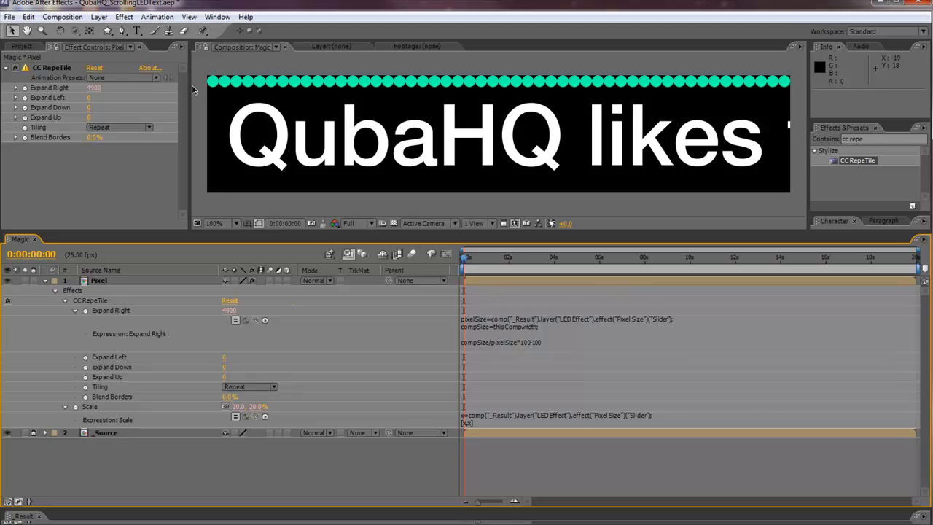
Step: Try shifting the Pixel layer about 11 px left to check the row's end, and undo the move
click(212, 85)
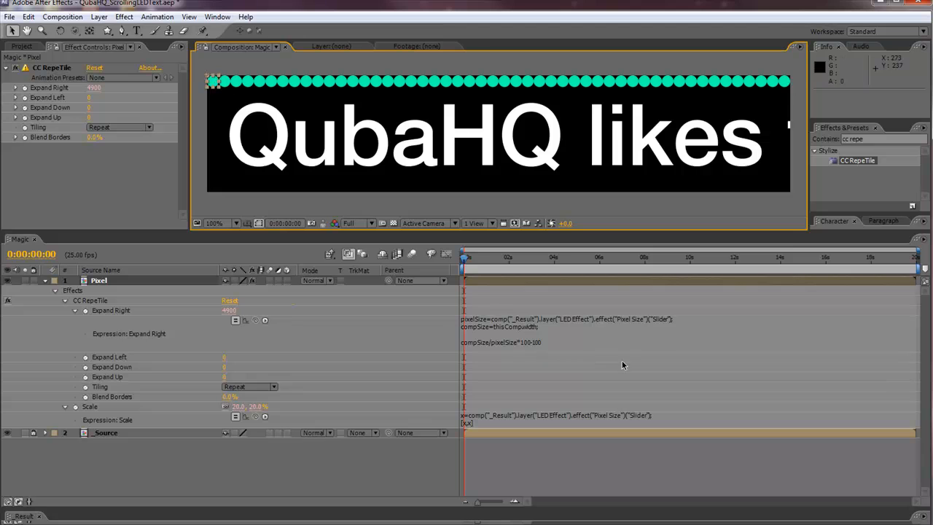
drag(212, 82, 204, 83)
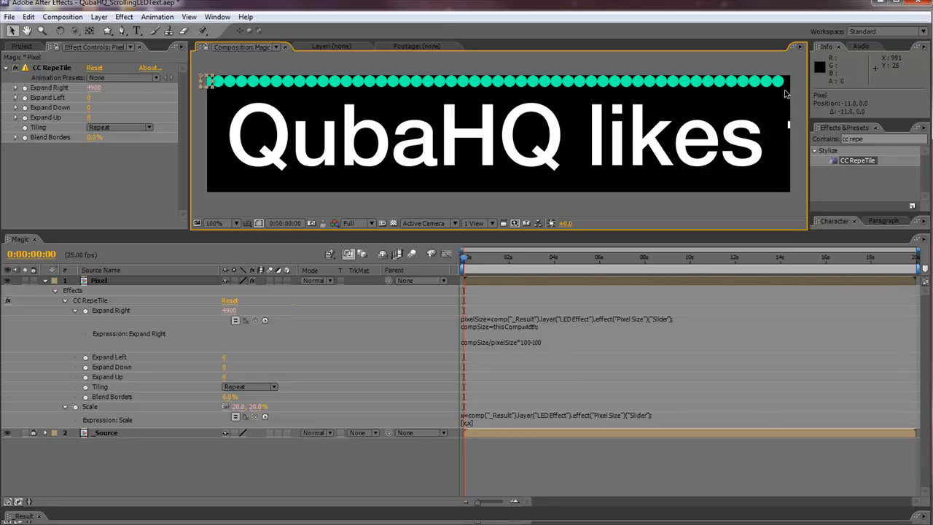
key(ctrl+z)
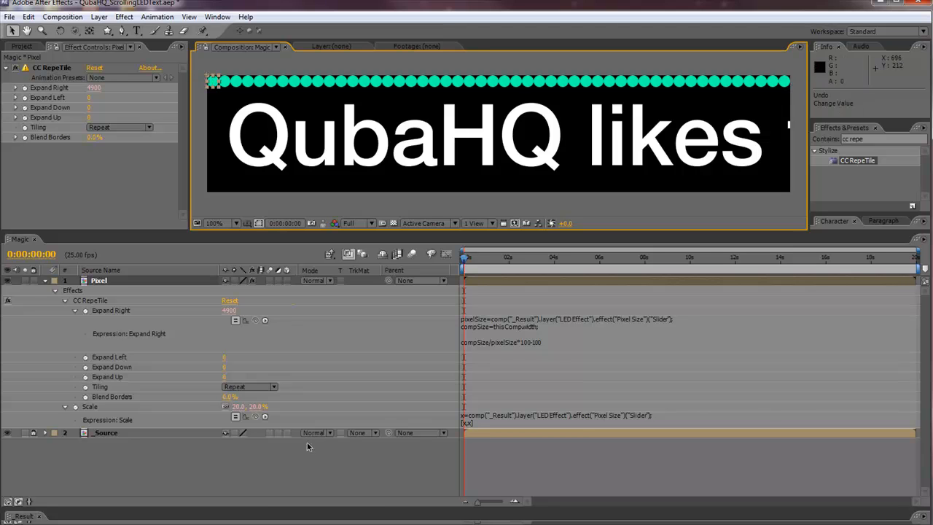
Step: Enlarge the _Result timeline and test the Pixel Size slider on the LED Effect layer at 10
drag(283, 439, 286, 418)
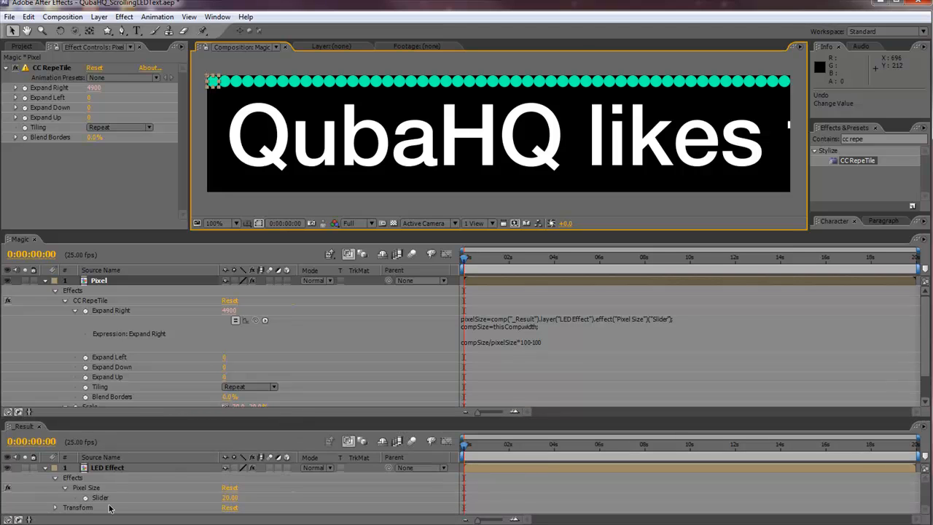
click(229, 498)
text(10)
key(Return)
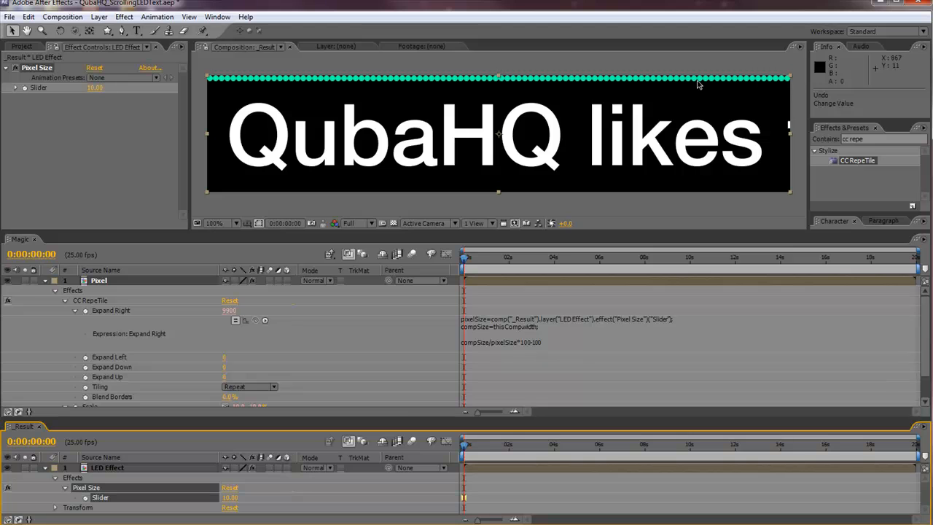
Step: Return the LED Effect layer's Pixel Size slider to 20 and shrink the _Result timeline to a thin strip
click(230, 498)
text(20)
key(Return)
drag(424, 420, 424, 510)
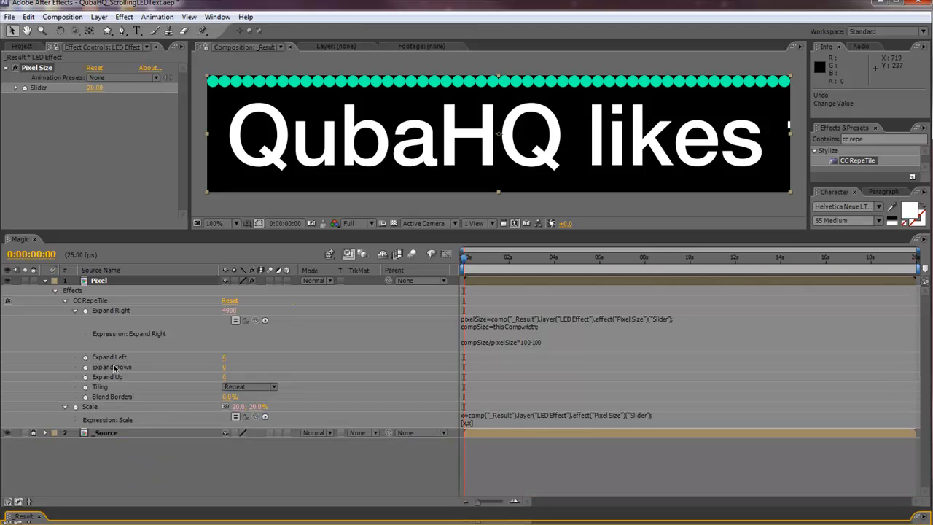
Step: Copy the full Expand Right expression into a new expression on Expand Down and enlarge its field to show every line
click(569, 342)
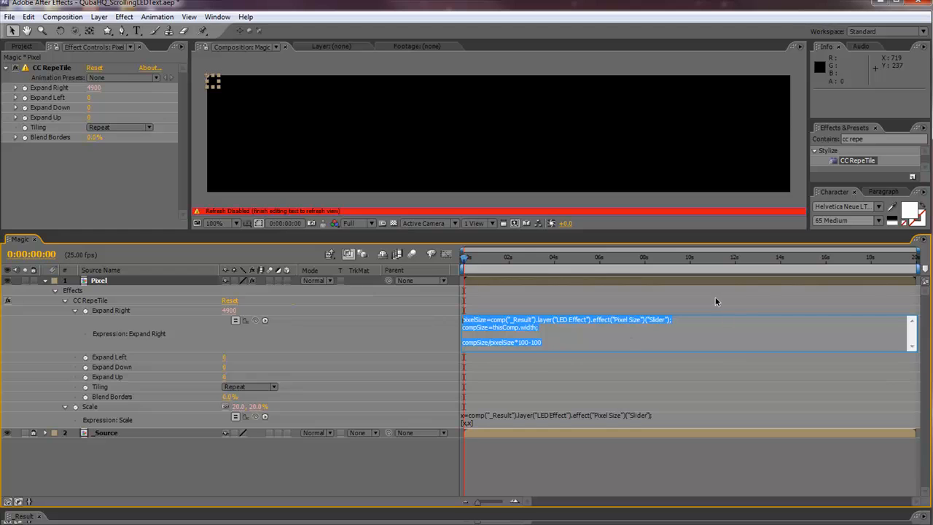
click(128, 366)
alt+click(85, 367)
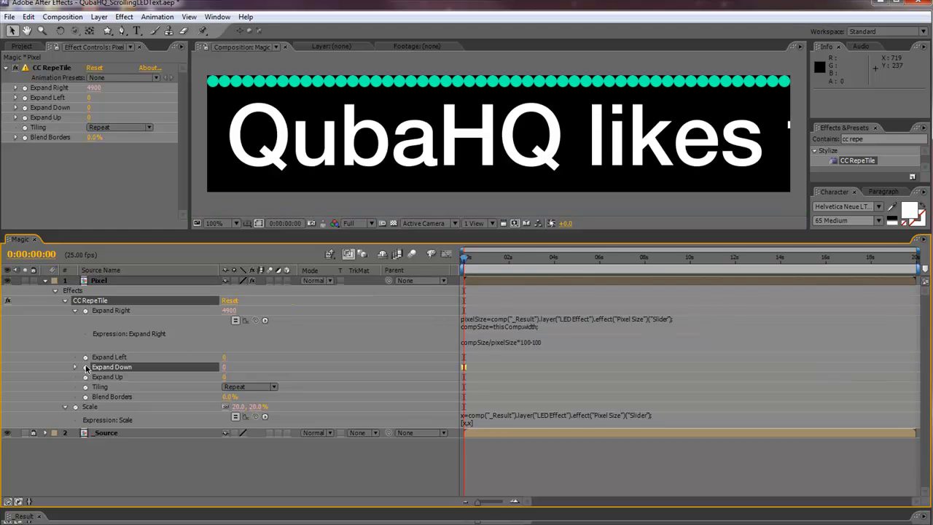
text(compSize/pixelSize*100-100)
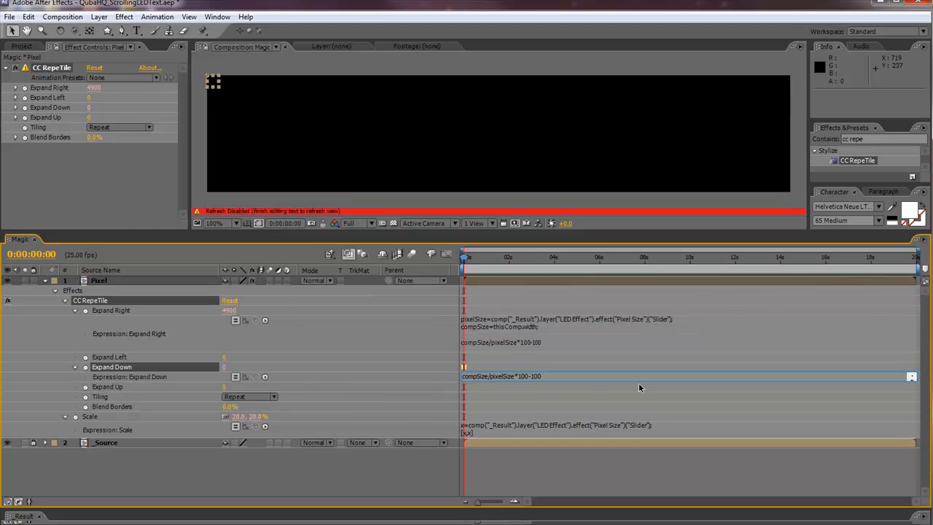
drag(618, 381, 618, 457)
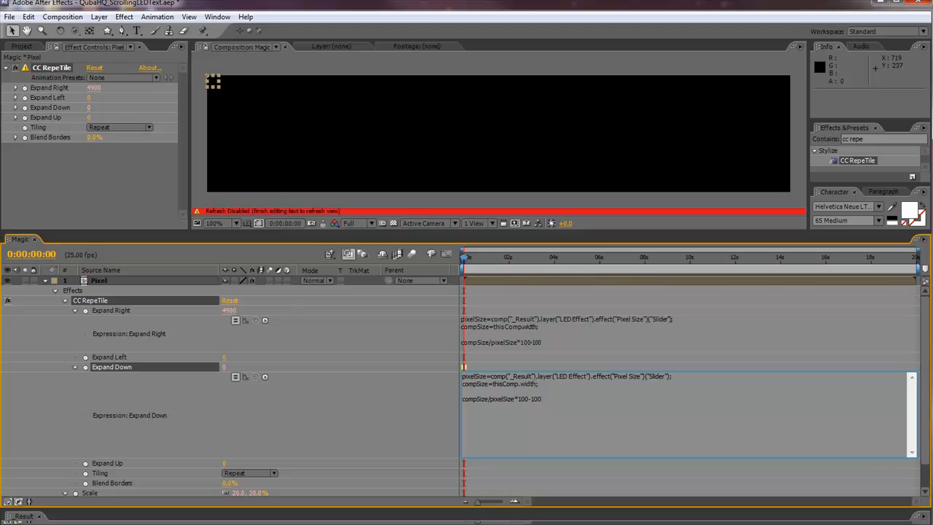
Step: Change thisComp.width to thisComp.height in the Expand Down expression and collapse the Expand Right expression
key(BackSpace)
key(BackSpace)
key(BackSpace)
text(height)
key(KP_Enter)
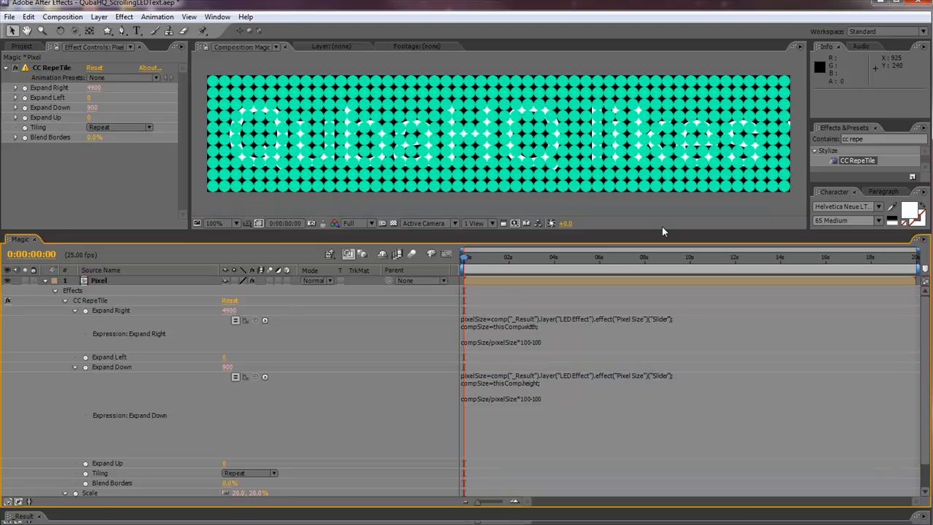
click(75, 310)
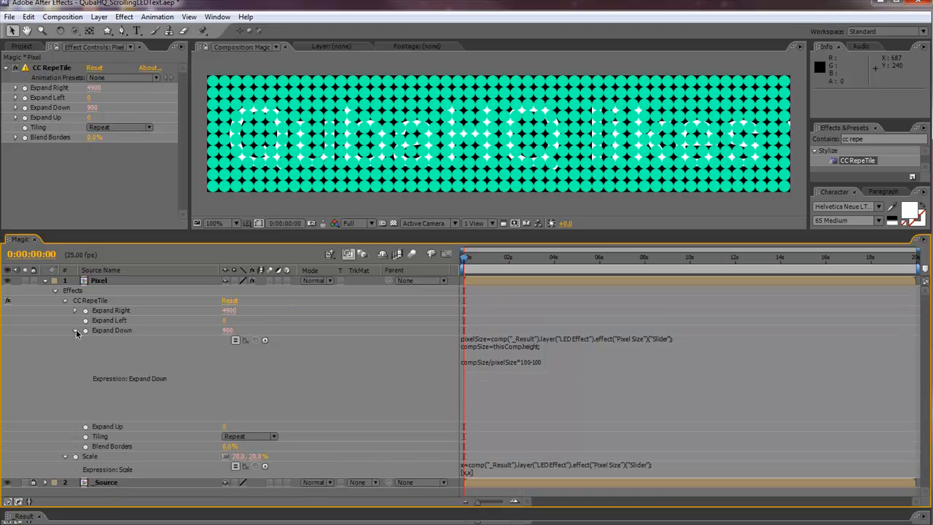
Step: Collapse the Expand Down expression, the effects, the Scale expression and the whole Pixel layer in the Magic timeline
click(75, 331)
click(64, 301)
click(55, 290)
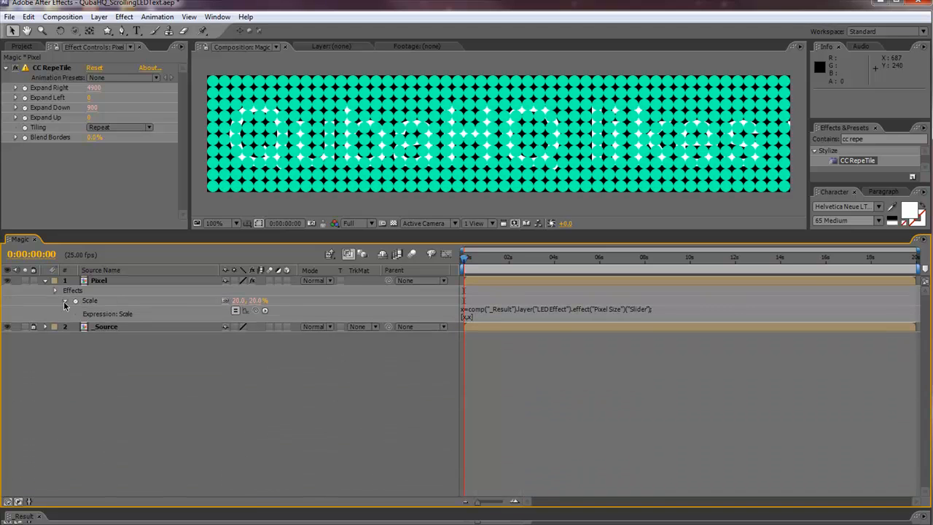
click(65, 301)
click(45, 281)
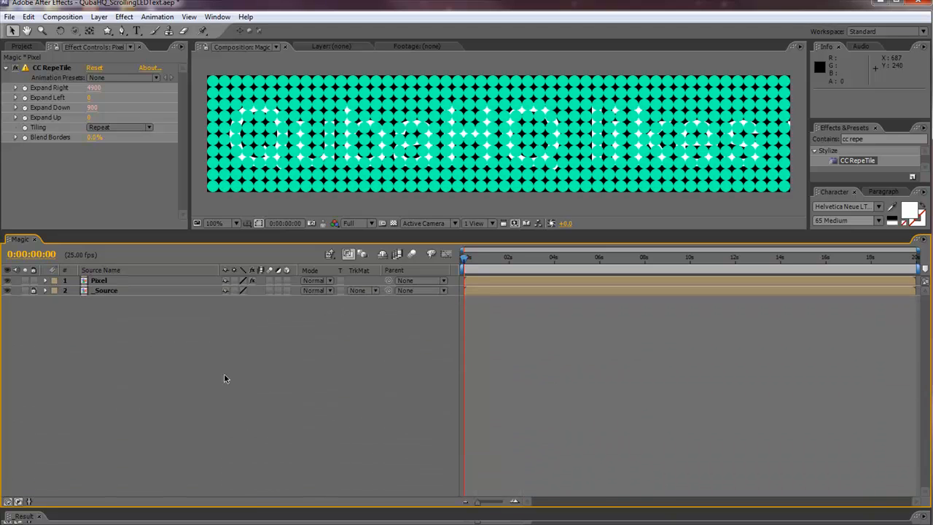
Step: Enlarge the _Result timeline, try a different Pixel Size slider value on the LED Effect layer and return it to 20
drag(177, 508, 179, 395)
mouse_move(229, 475)
mouse_down()
mouse_move(218, 473)
mouse_move(229, 475)
mouse_up()
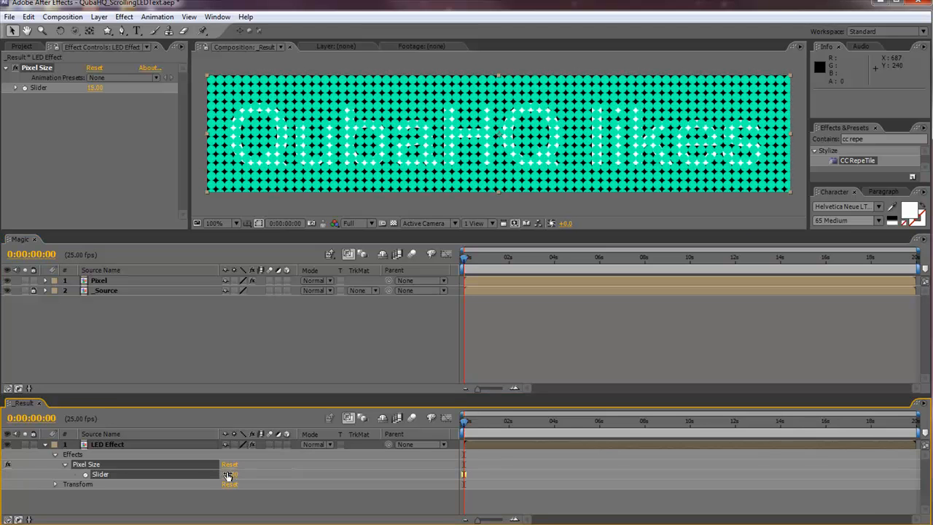
click(228, 475)
text(20)
key(Return)
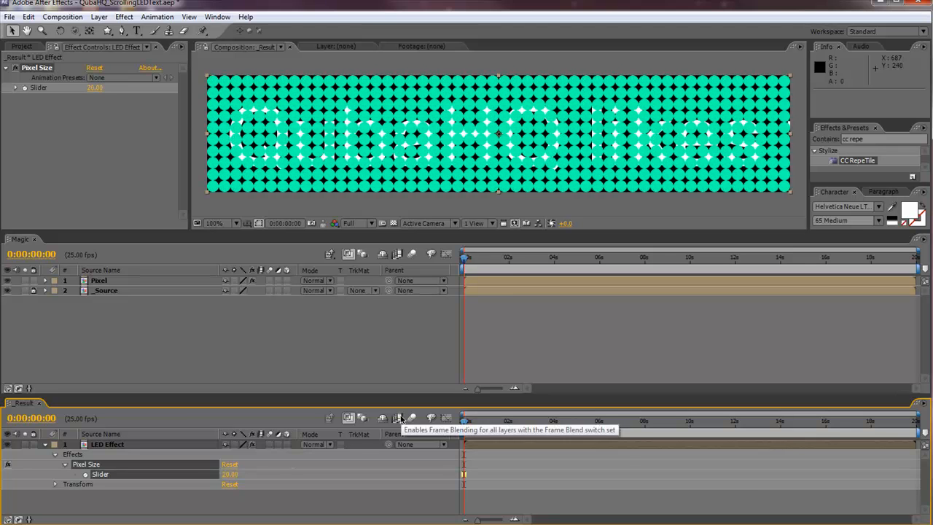
Step: Set the current time to 0:00:00:15 and duplicate the Pixel Size slider effect on the LED Effect layer
click(524, 356)
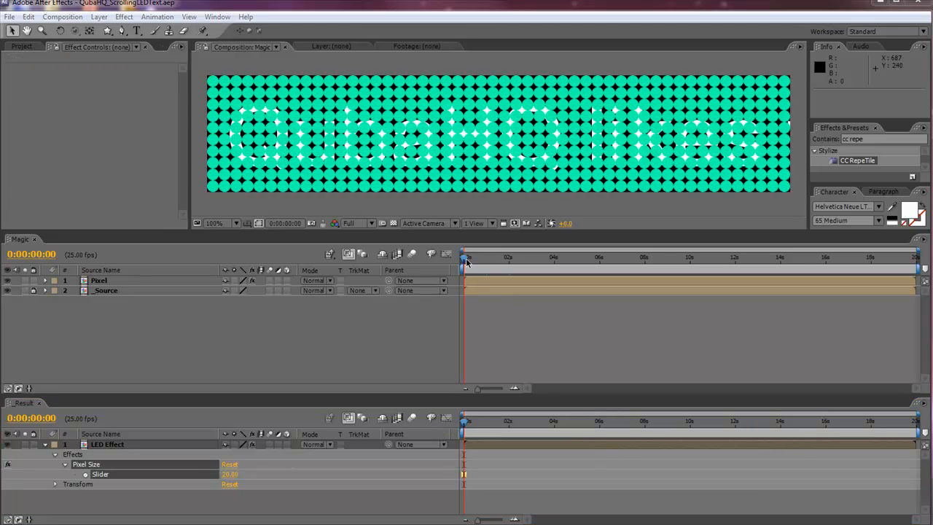
mouse_move(465, 262)
mouse_down()
mouse_move(588, 258)
mouse_move(464, 259)
mouse_move(478, 260)
mouse_up()
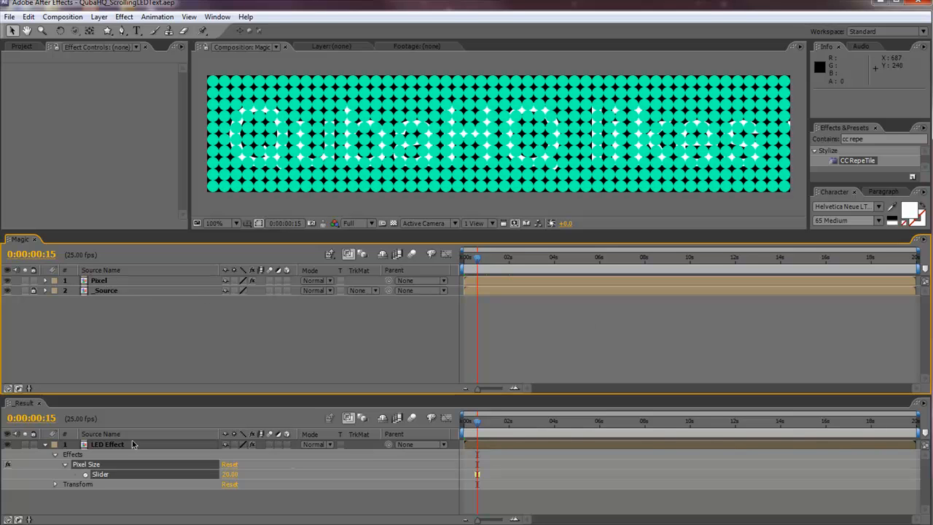
click(119, 506)
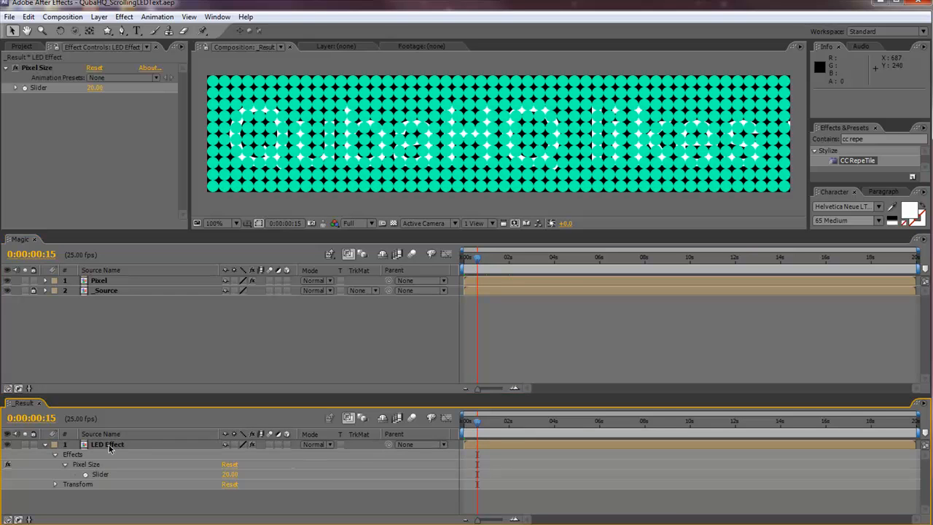
click(109, 446)
click(81, 465)
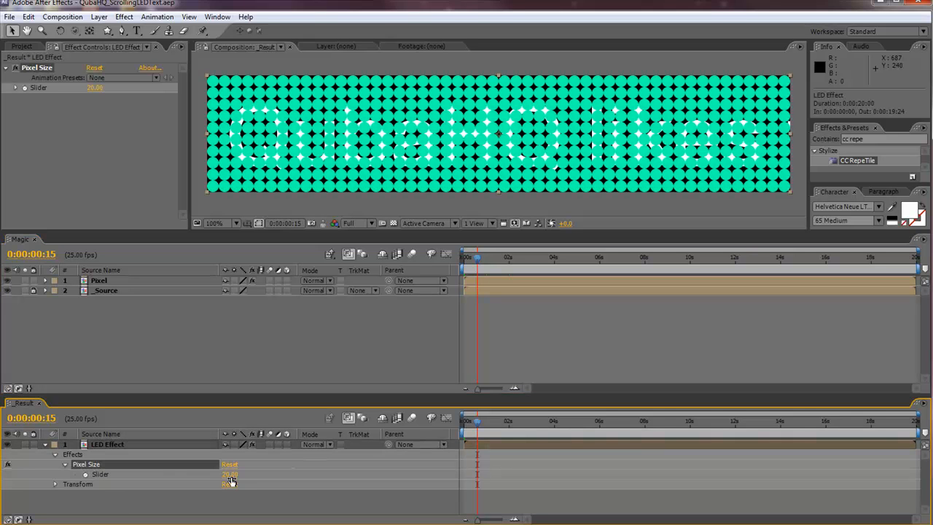
key(ctrl+z)
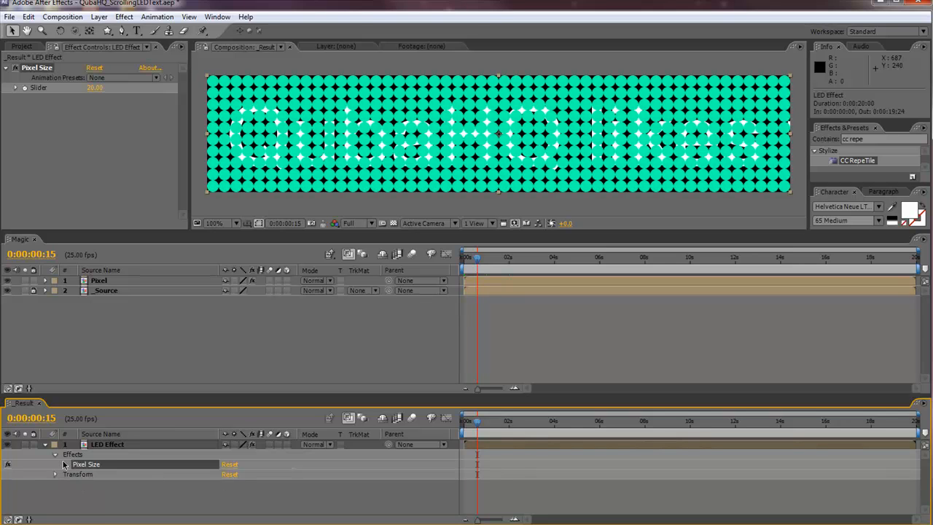
key(ctrl+d)
Step: Rename the duplicated slider effect Pixel Shape and set its Slider value to 0
click(113, 499)
click(103, 476)
key(Return)
text(Pixel Shap)
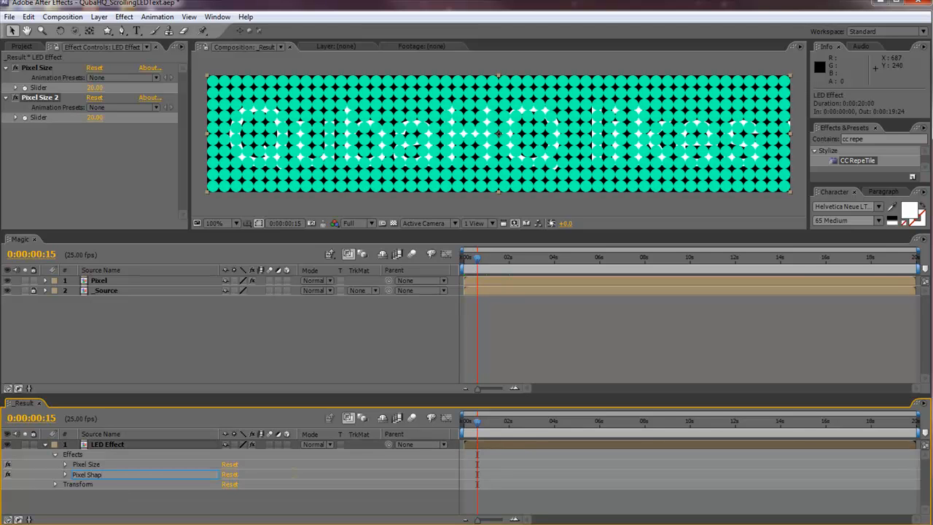
text(e)
key(Return)
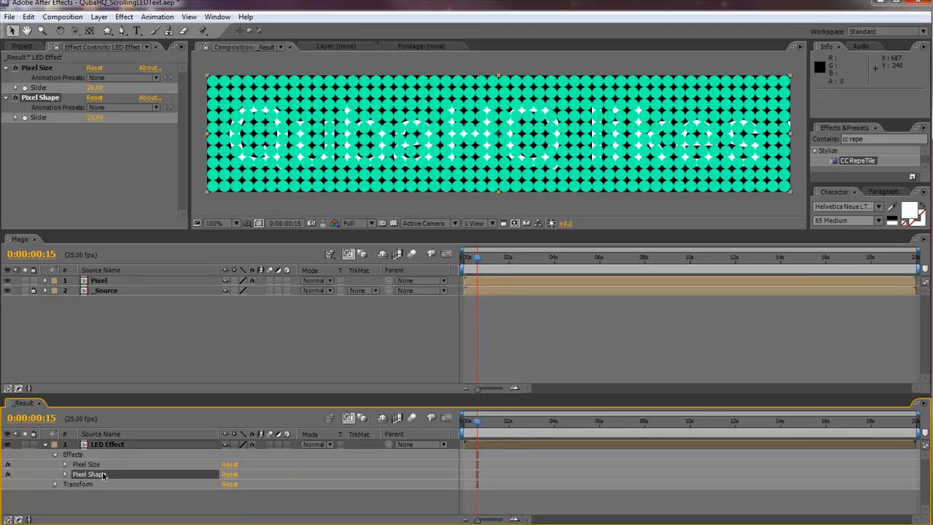
click(65, 474)
click(228, 484)
text(0)
key(Return)
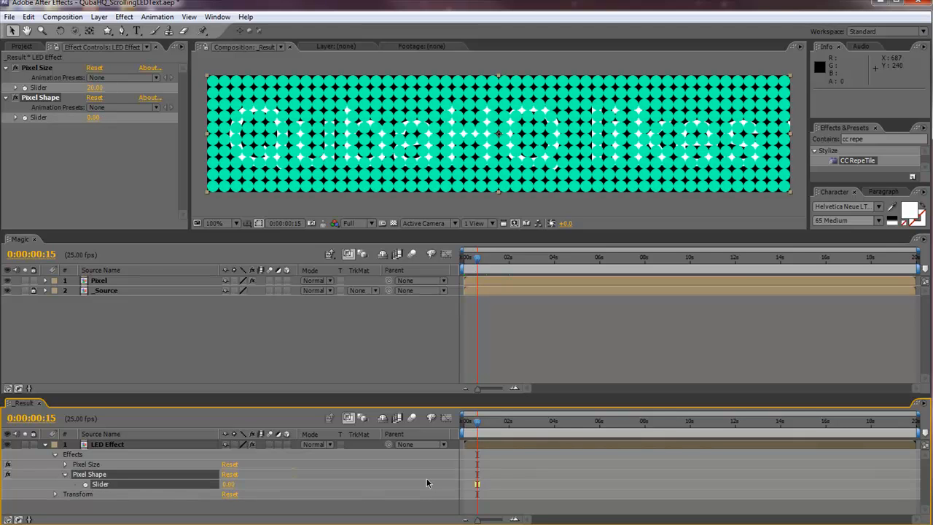
Step: Enable time remapping on the Pixel layer in Magic and delete its end keyframe at 0:00:20:00
click(97, 282)
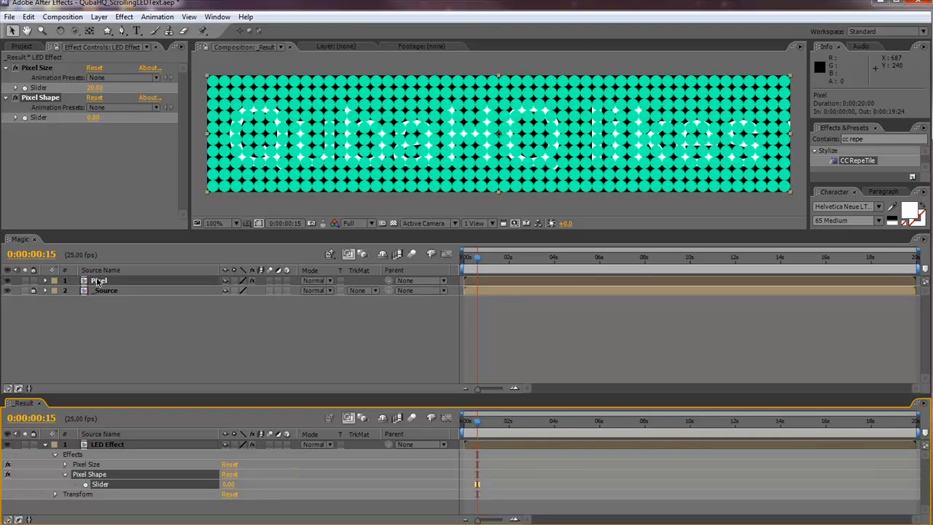
right_click(98, 282)
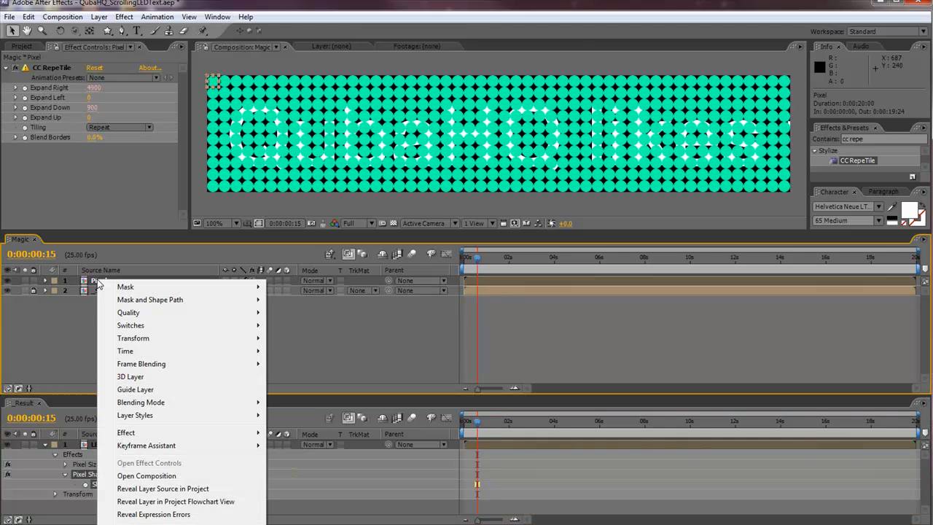
mouse_move(226, 352)
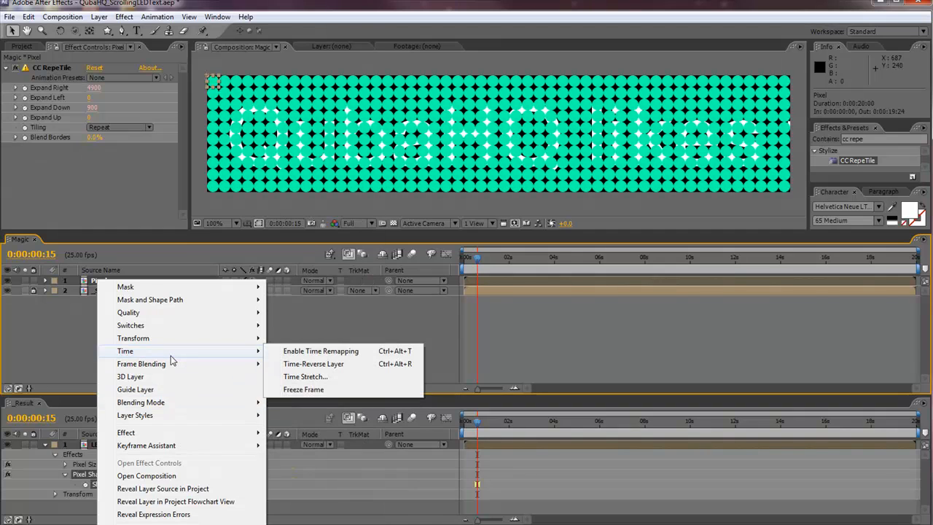
click(342, 352)
click(916, 290)
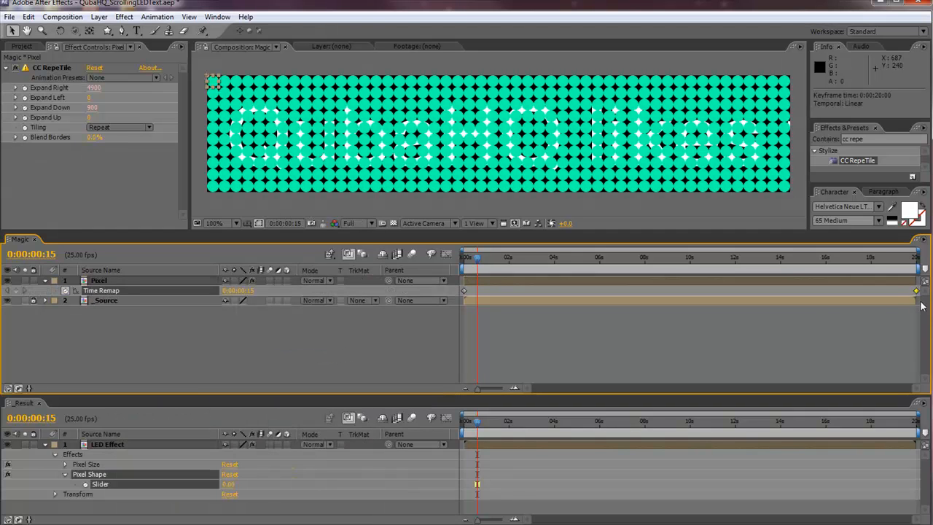
key(Delete)
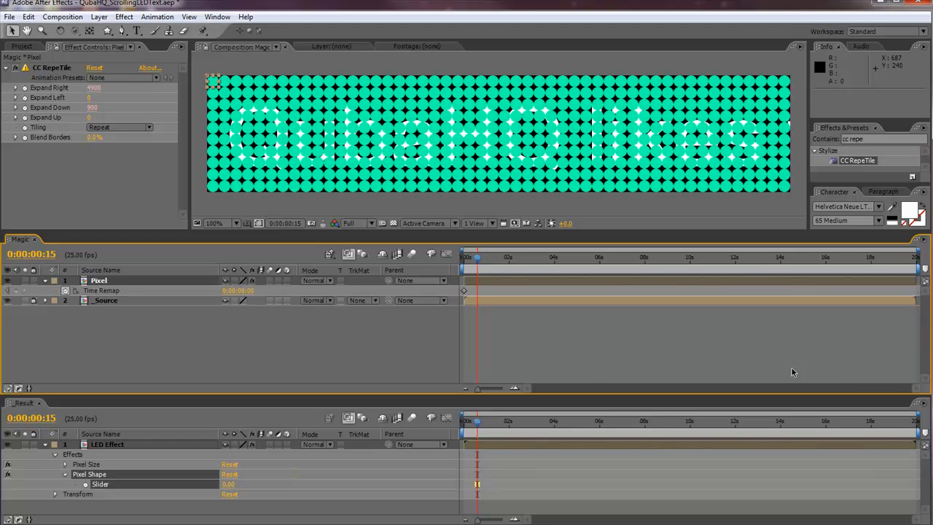
Step: Give Time Remap the expression Math.floor(comp("_Result").layer("LED Effect").effect("Pixel Shape")("Slider")), linking it to the Pixel Shape slider
alt+click(66, 290)
drag(255, 300, 103, 487)
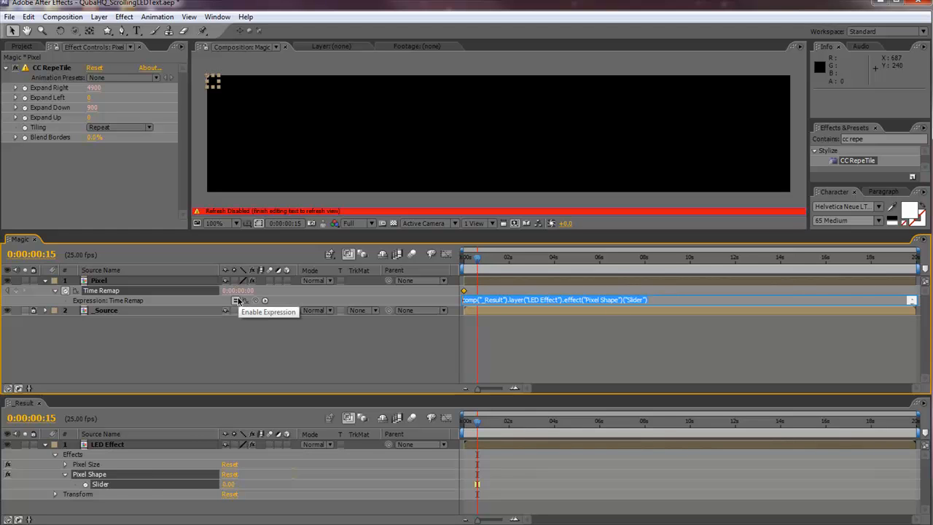
text(Math)
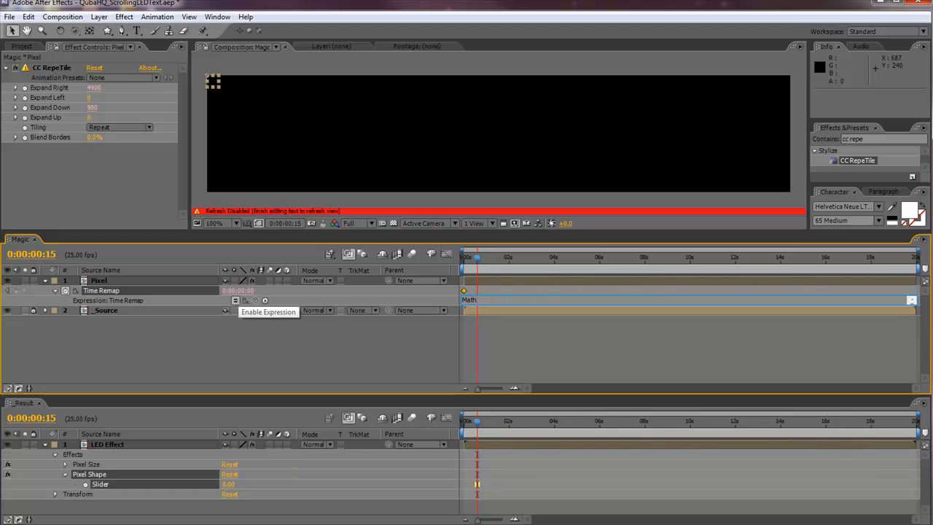
text(.floor())
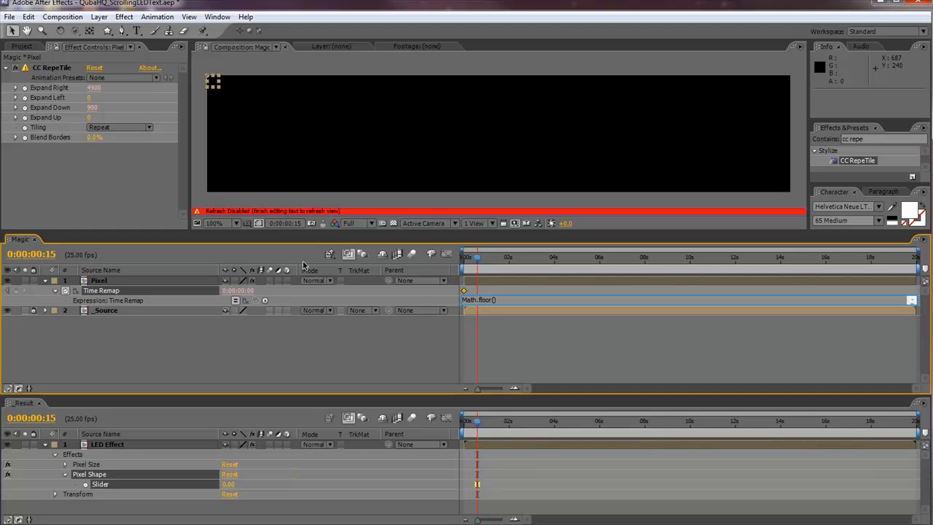
drag(256, 301, 100, 484)
click(555, 348)
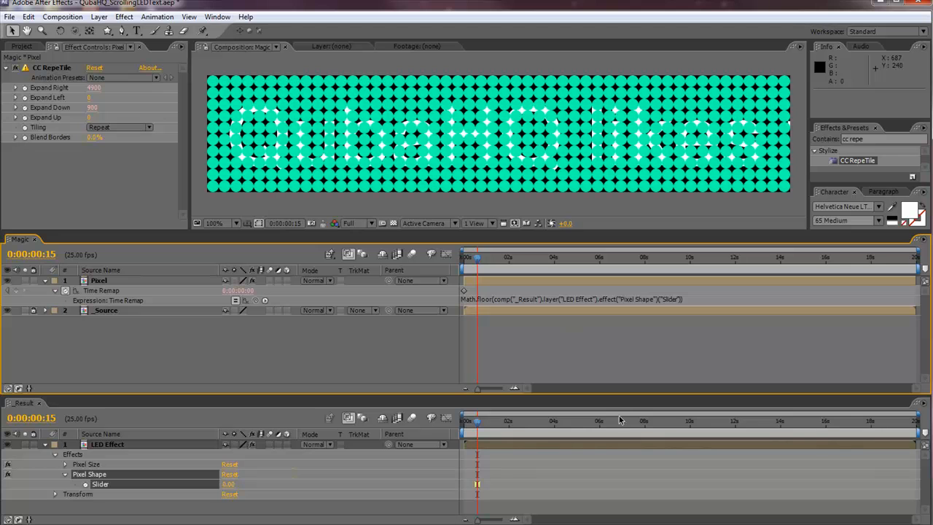
Step: Test the Pixel Shape slider on the LED Effect layer at 1 and 2, and leave it set to 1
click(228, 485)
text(1)
key(Return)
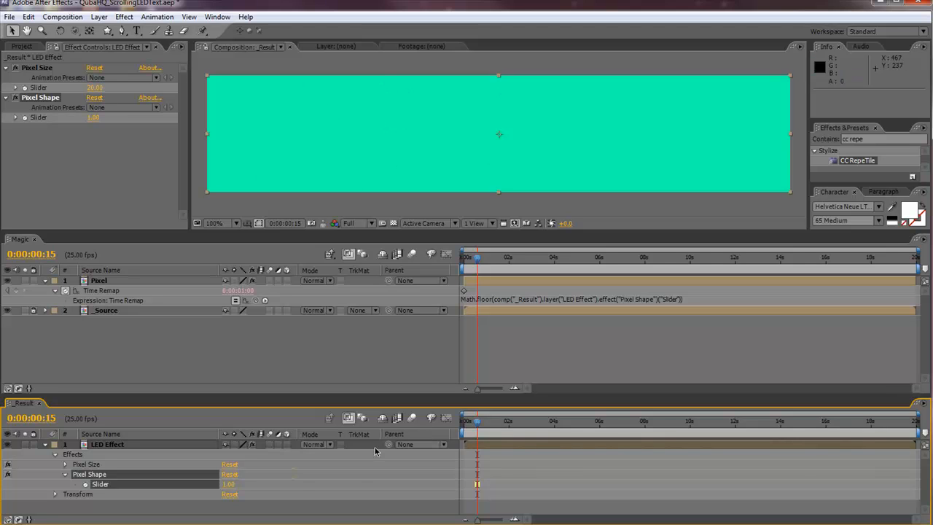
click(228, 485)
key(Return)
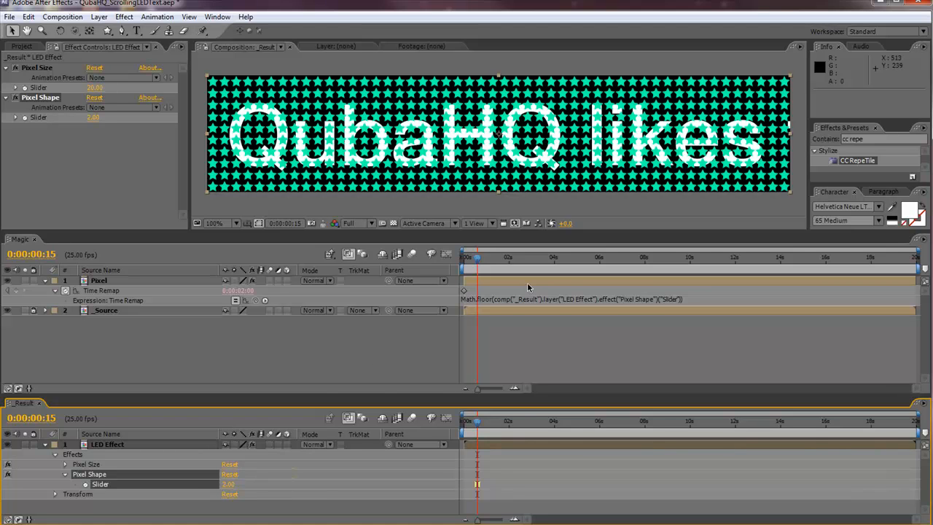
click(233, 485)
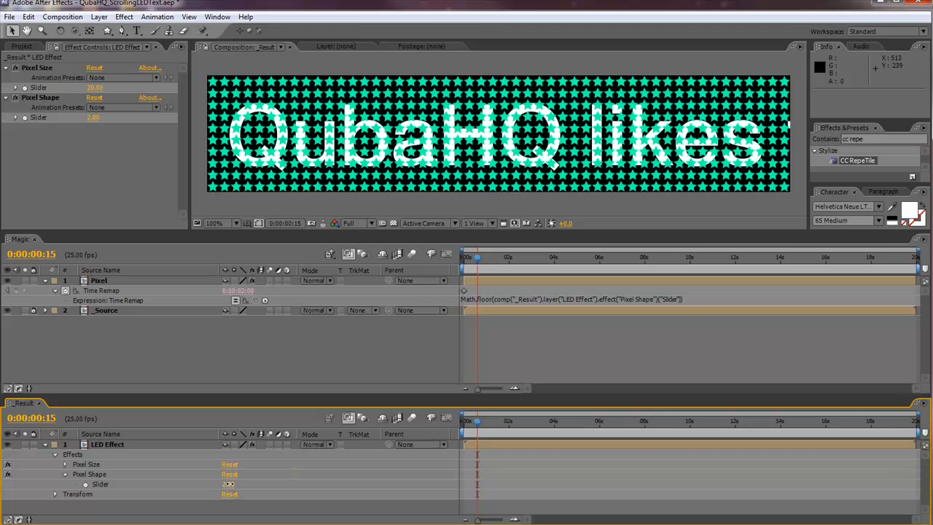
text(1)
key(Return)
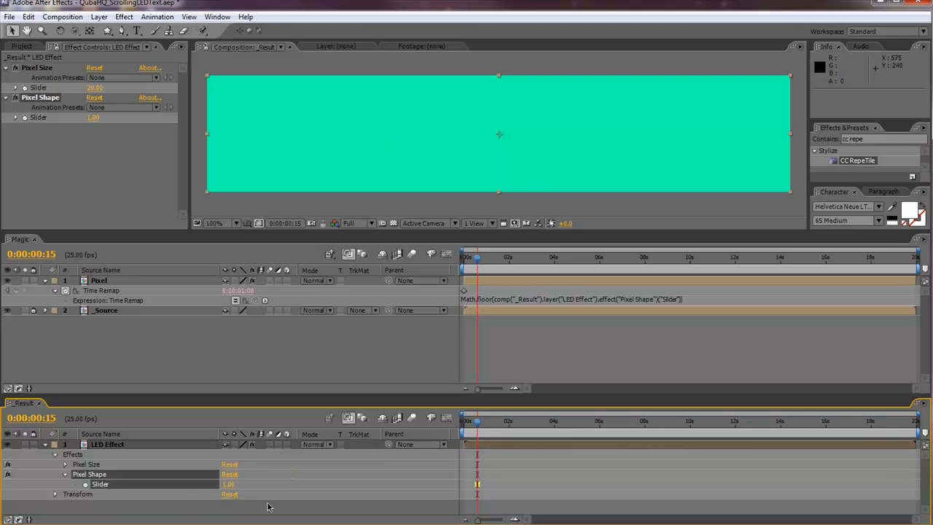
Step: Duplicate the Pixel Shape slider effect, rename the copy Pixel Expansion and reveal its Slider value
click(65, 475)
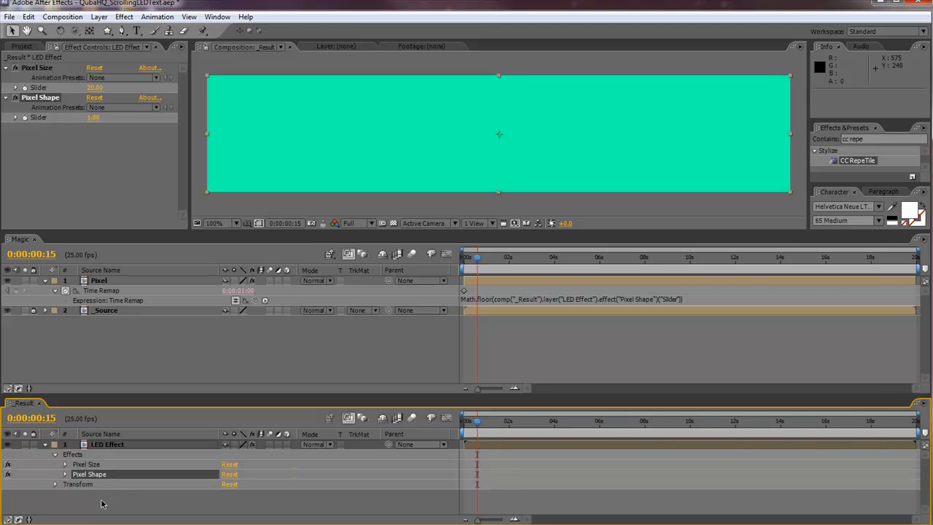
key(ctrl+d)
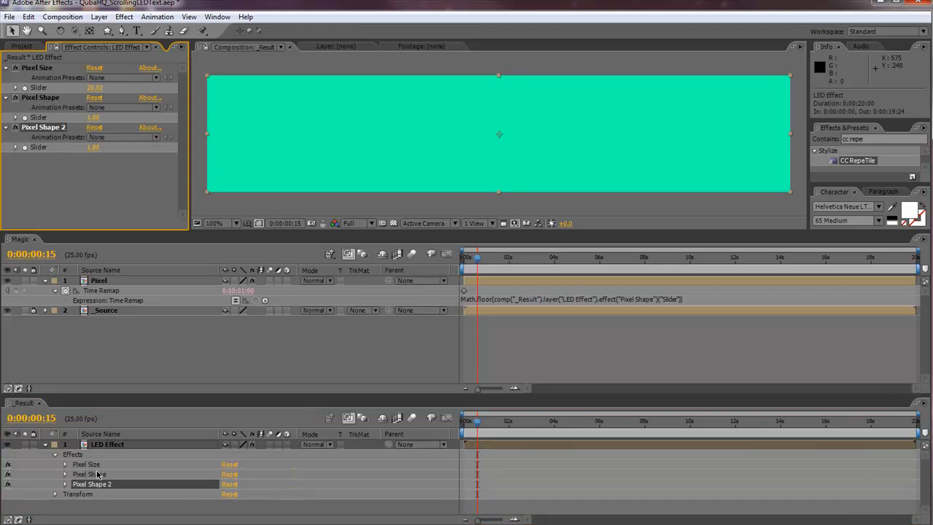
click(102, 485)
key(Return)
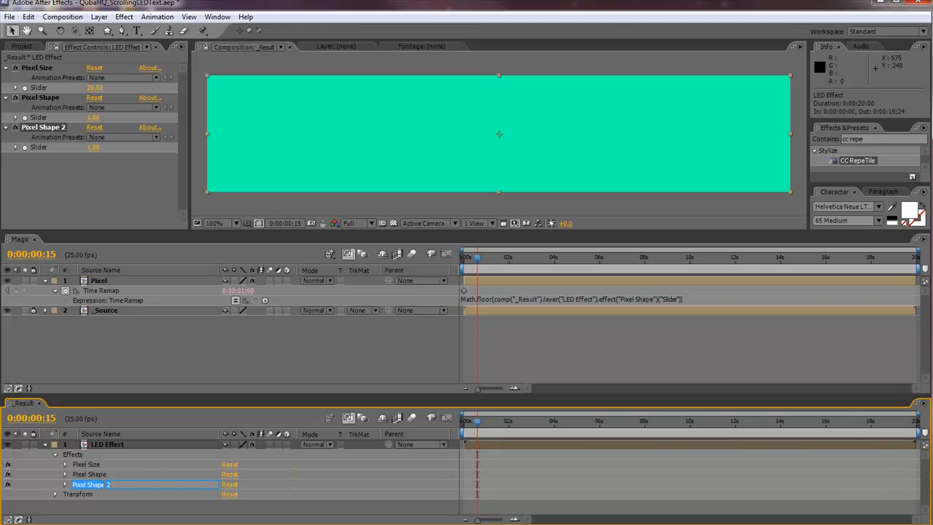
text(Pi)
key(Return)
click(65, 484)
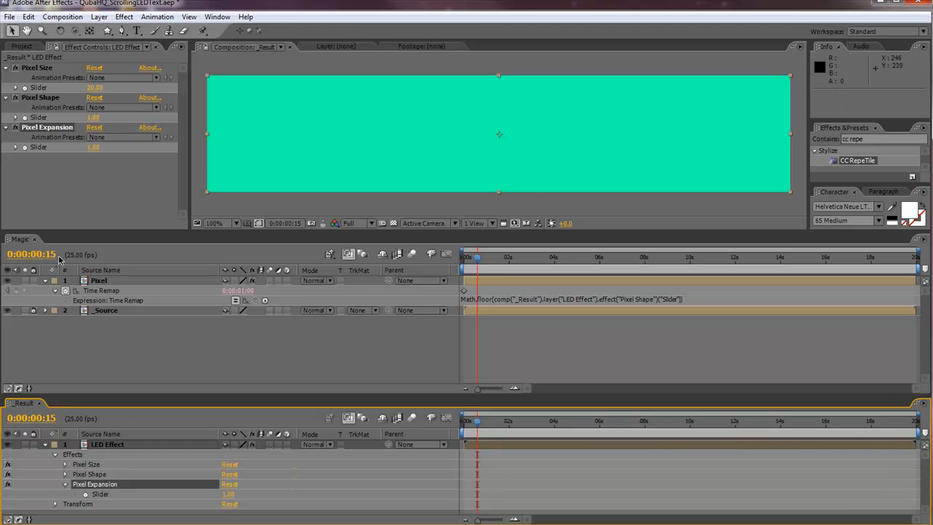
Step: Open the Pixel composition from the project and dock its timeline alongside the Magic timeline
click(69, 194)
click(26, 47)
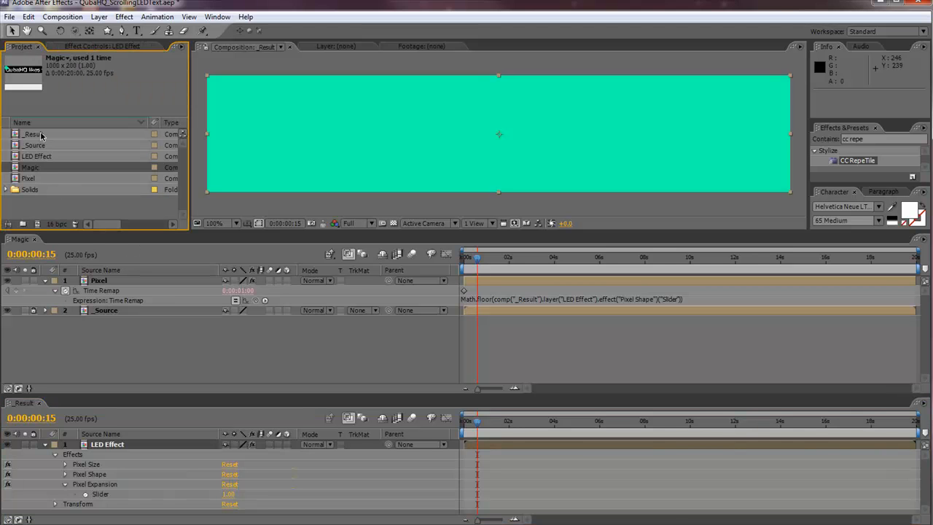
double_click(27, 179)
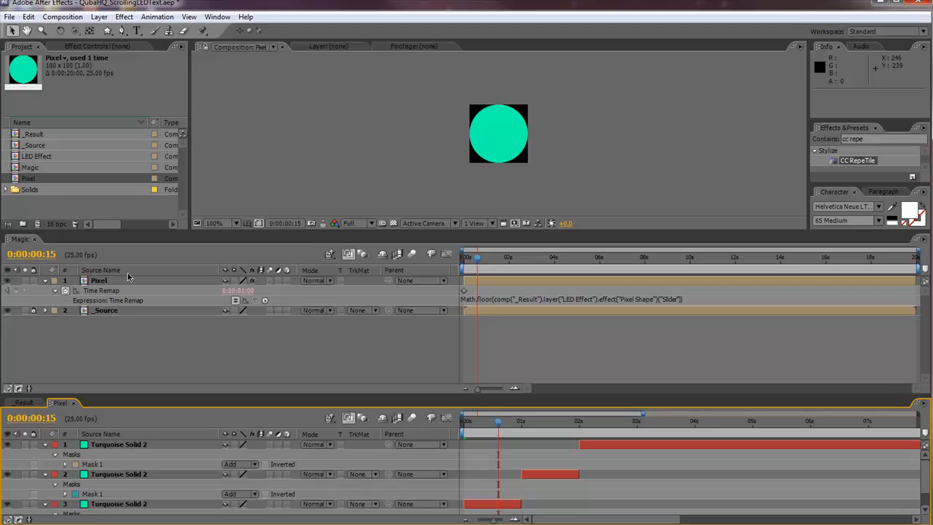
drag(64, 403, 76, 244)
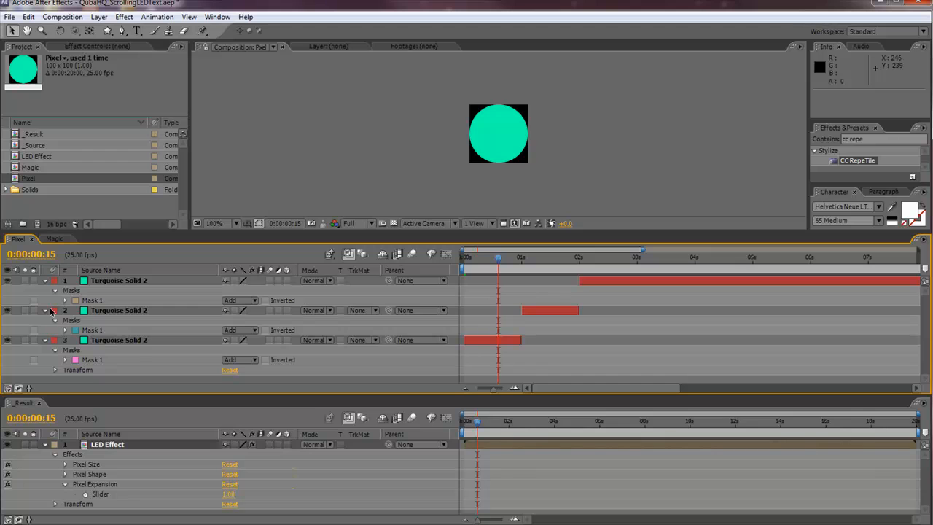
Step: Give the circle layer's Mask Expansion the expression -comp("_Result").layer("LED Effect").effect("Pixel Expansion")("Slider"), linking it to the negated Pixel Expansion slider
click(46, 310)
click(46, 281)
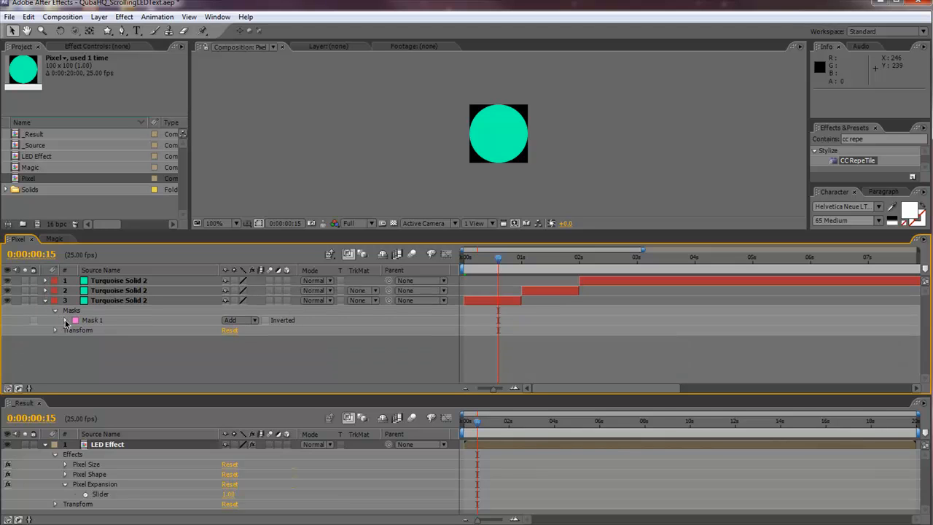
click(65, 320)
click(123, 301)
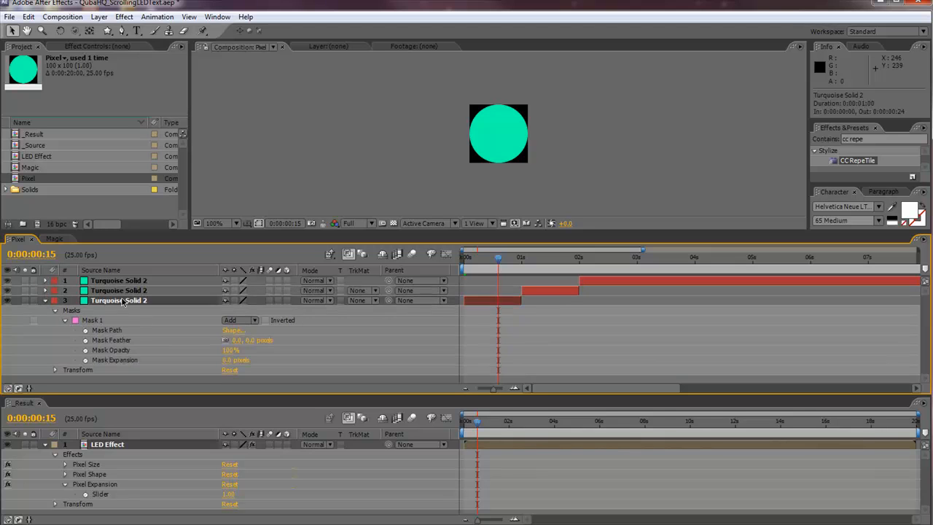
alt+click(88, 363)
key(BackSpace)
drag(255, 370, 105, 496)
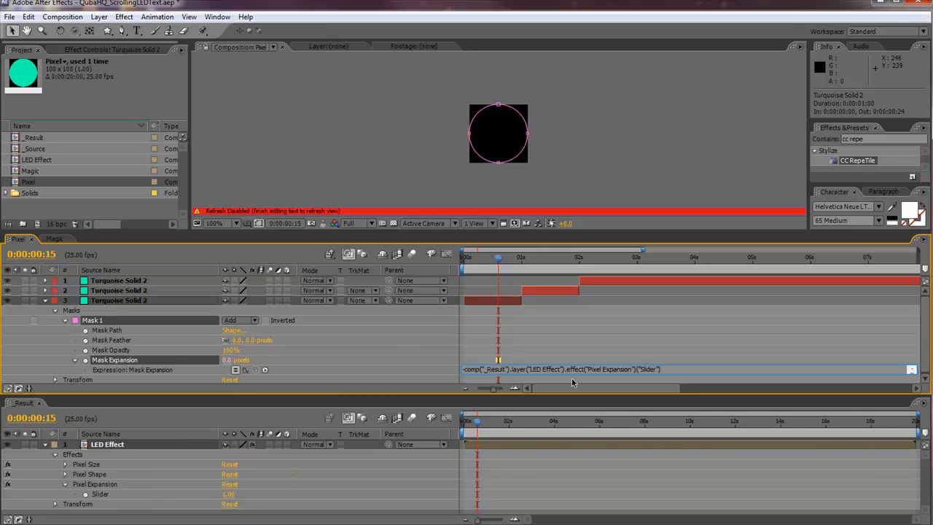
click(412, 359)
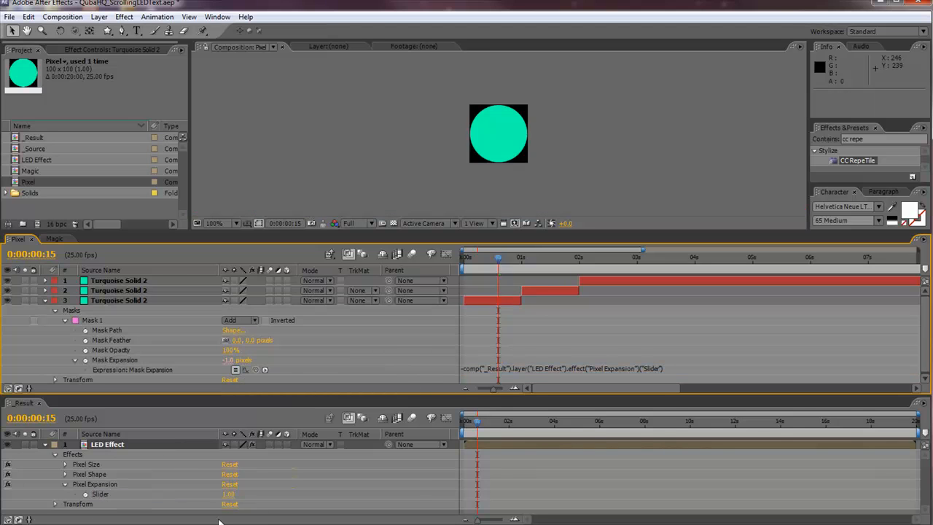
Step: Test the Pixel Expansion slider on the LED Effect layer at 84 and 45, and view the circle in the Pixel composition
click(226, 497)
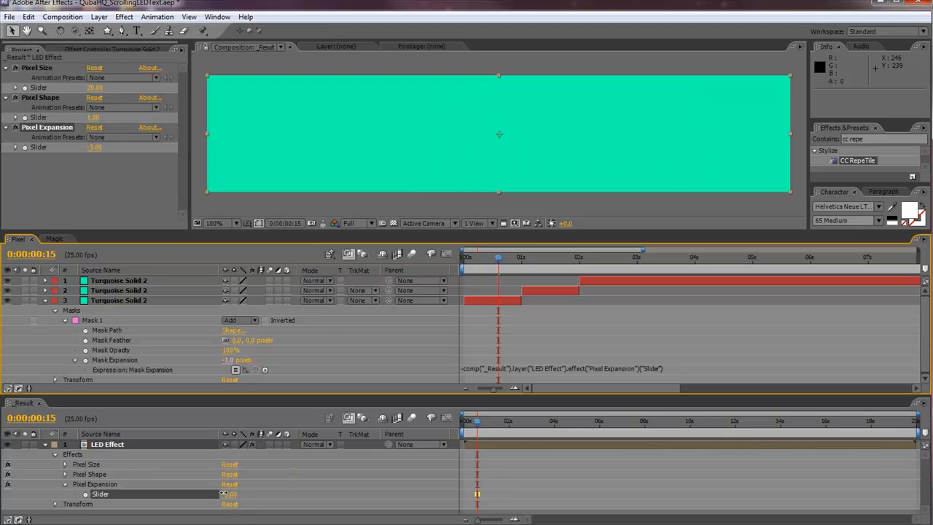
drag(227, 494, 262, 496)
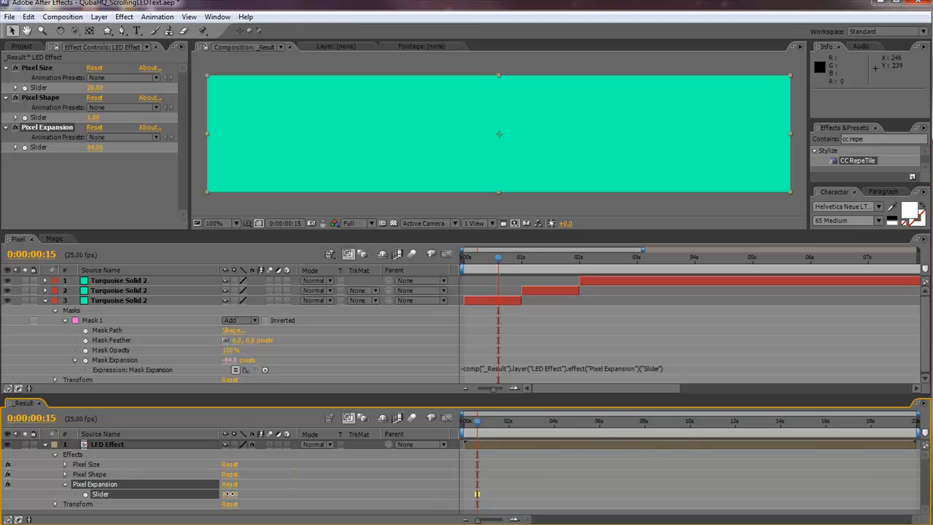
mouse_move(493, 262)
mouse_down()
mouse_move(465, 261)
mouse_move(495, 261)
mouse_up()
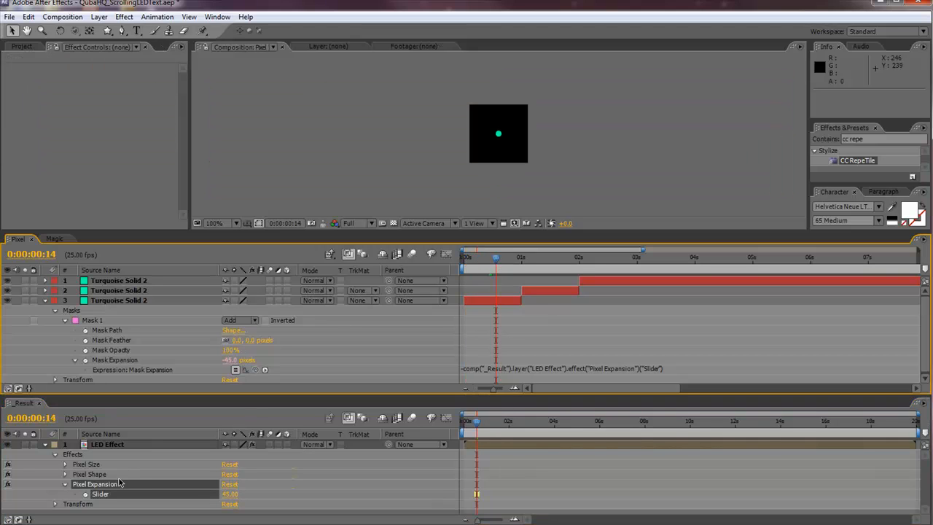
Step: Set the Pixel Shape slider on the LED Effect layer to 0
click(66, 475)
click(230, 486)
key(Return)
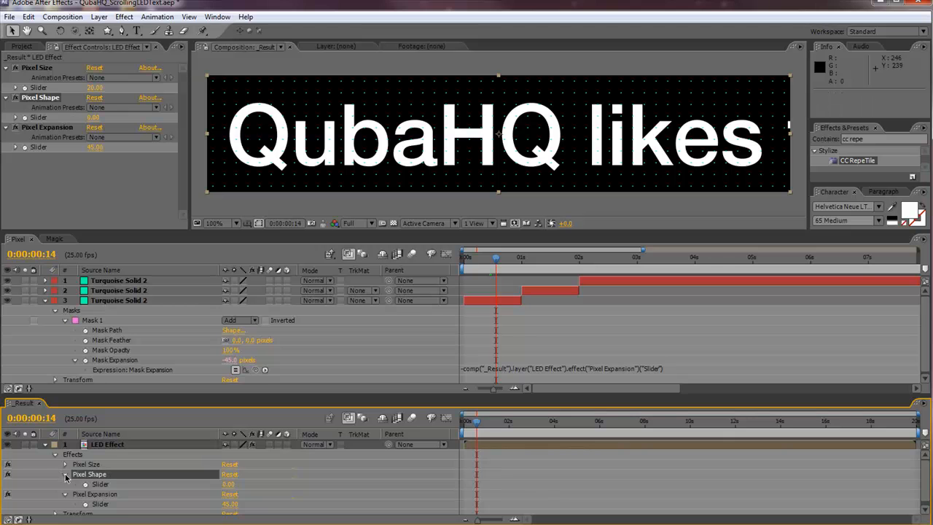
click(66, 474)
Step: Try negative values such as -2 for the Pixel Expansion slider, and set it to 5
mouse_move(229, 494)
mouse_down()
mouse_move(197, 488)
mouse_move(227, 497)
mouse_up()
click(211, 486)
click(226, 494)
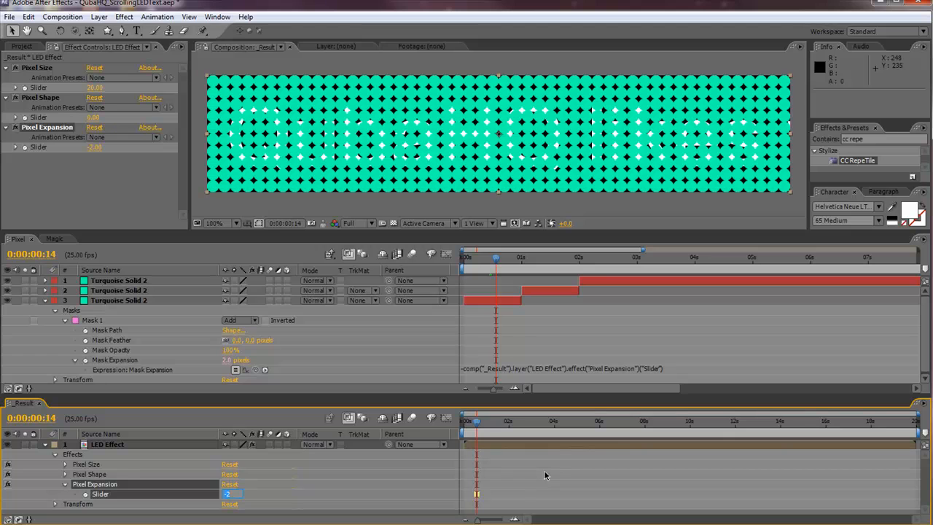
text(5)
key(Return)
Step: Copy the circle layer's Mask Expansion expression and apply it to the Mask Expansion of the square layer (layer 2)
click(505, 371)
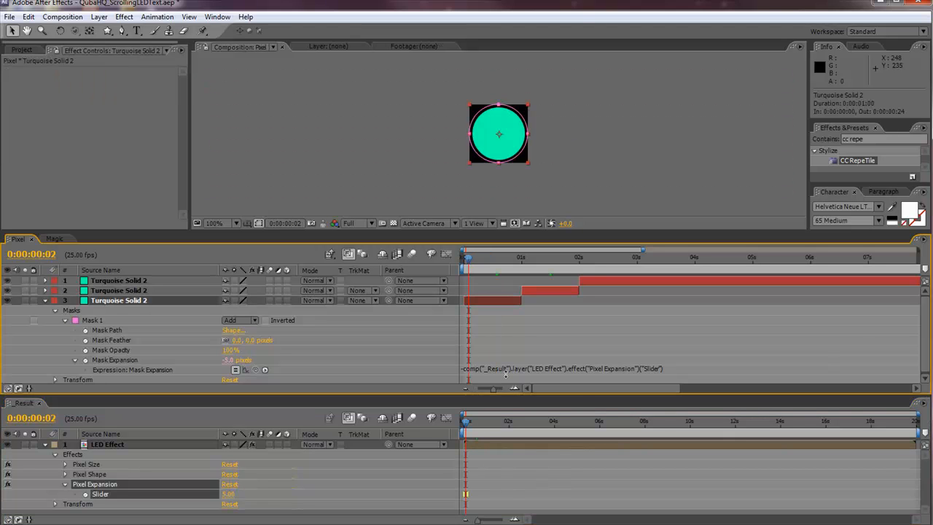
click(573, 369)
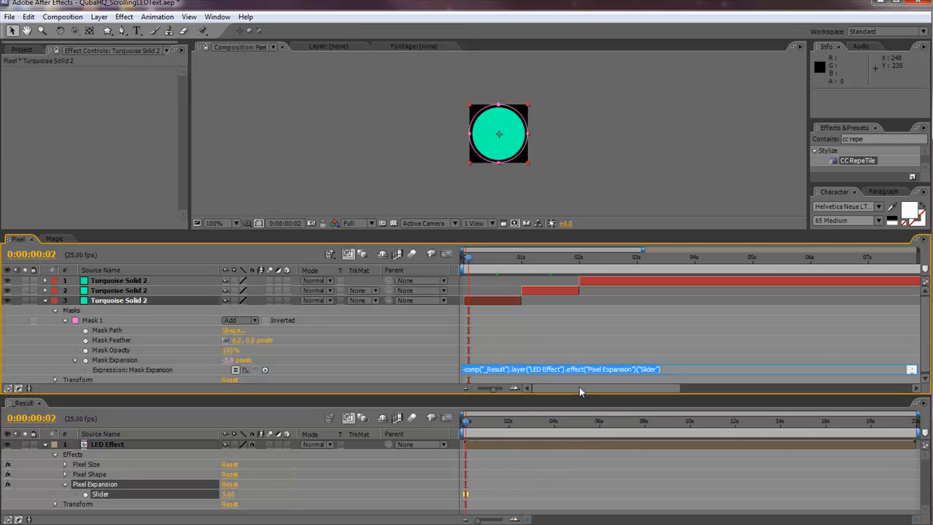
click(350, 330)
click(121, 292)
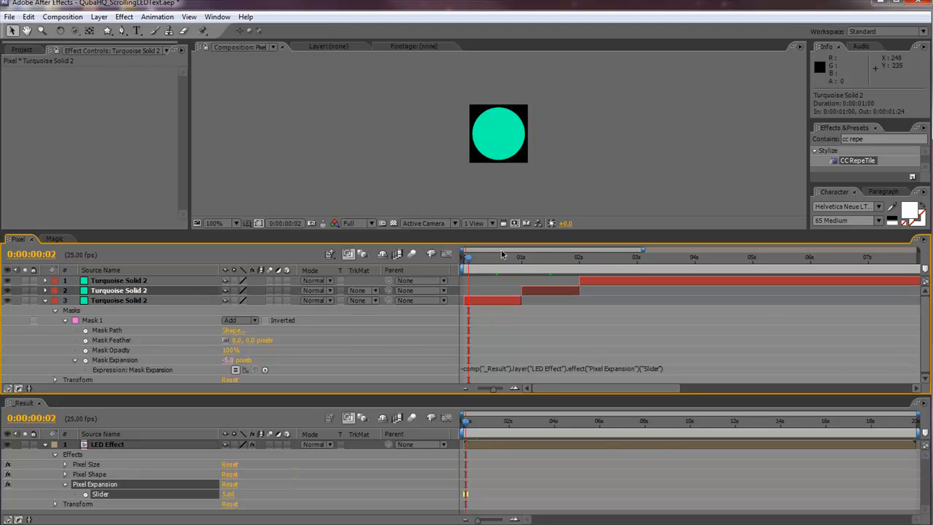
click(537, 258)
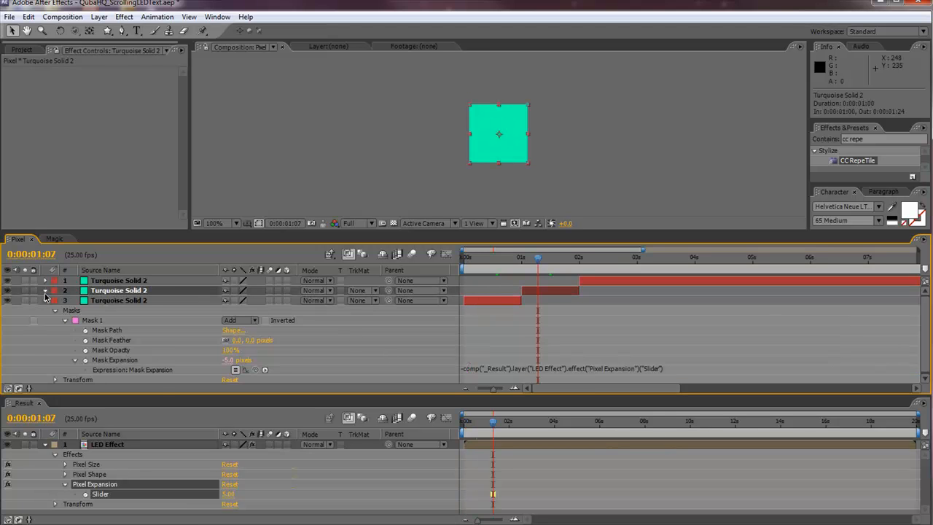
click(46, 290)
click(65, 310)
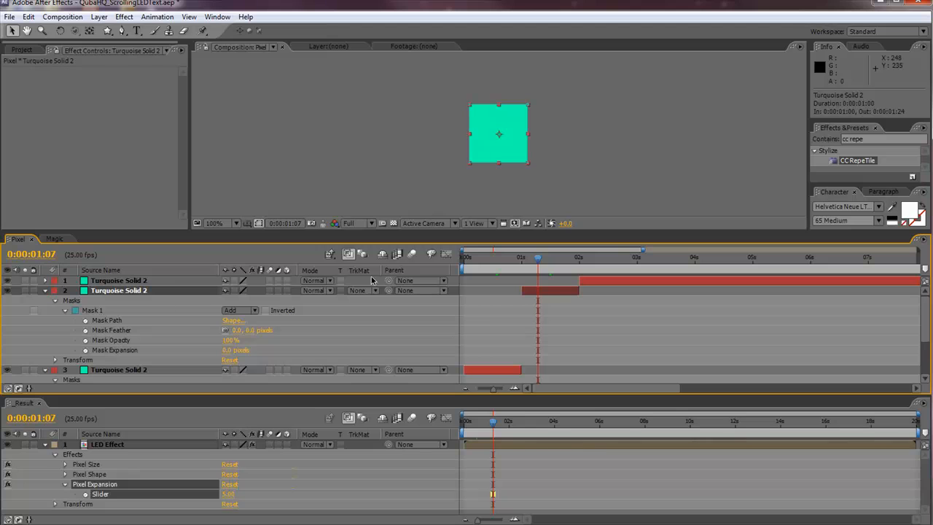
alt+click(86, 352)
text(-comp("_Result").layer("LED Effect").effect("Pixel Expansion")("Slider"))
click(614, 328)
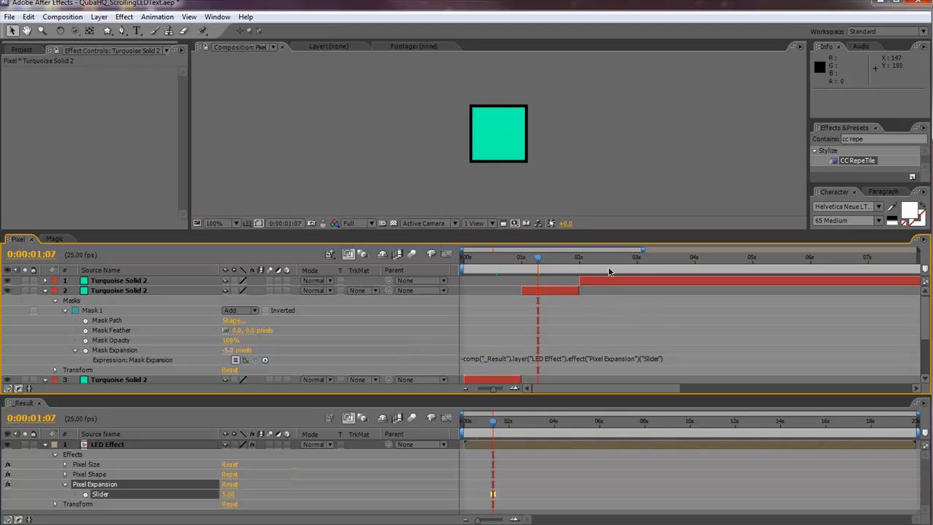
Step: Apply the same Pixel Expansion expression to the Mask Expansion of the star layer (layer 1)
click(601, 260)
click(622, 283)
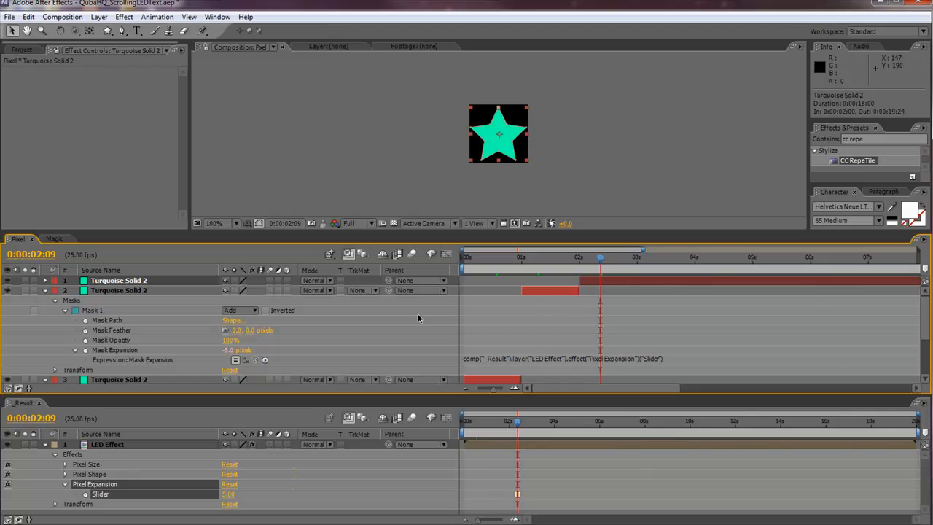
click(46, 281)
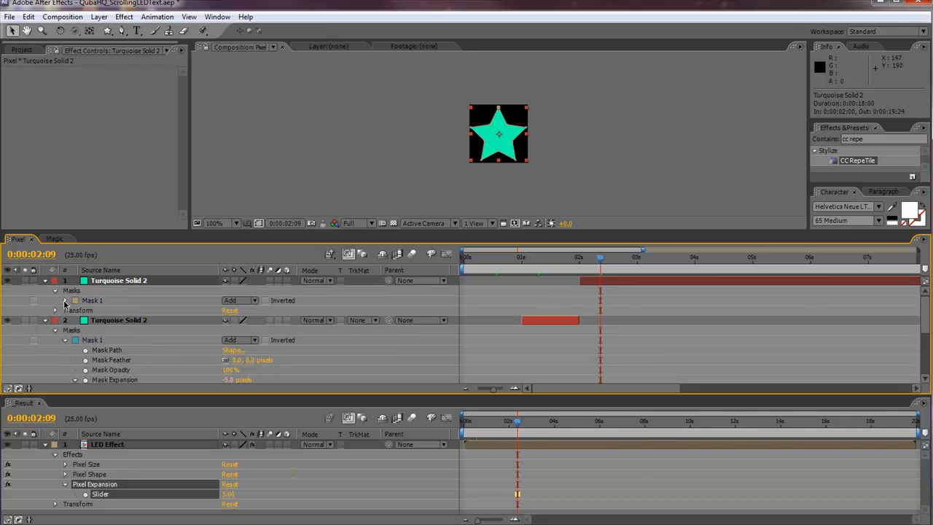
click(64, 300)
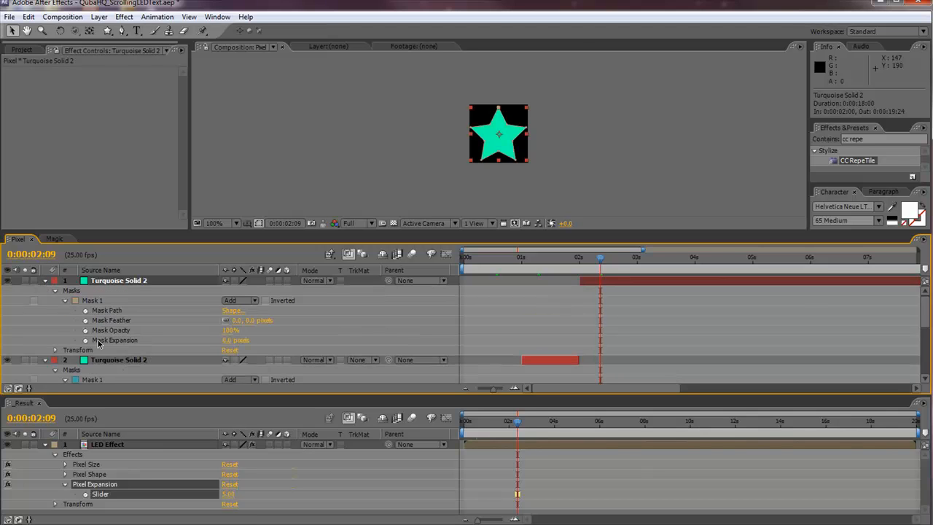
alt+click(85, 340)
text(-comp("_Result").layer("LED Effect").effect("Pixel Expansion")("Slider"))
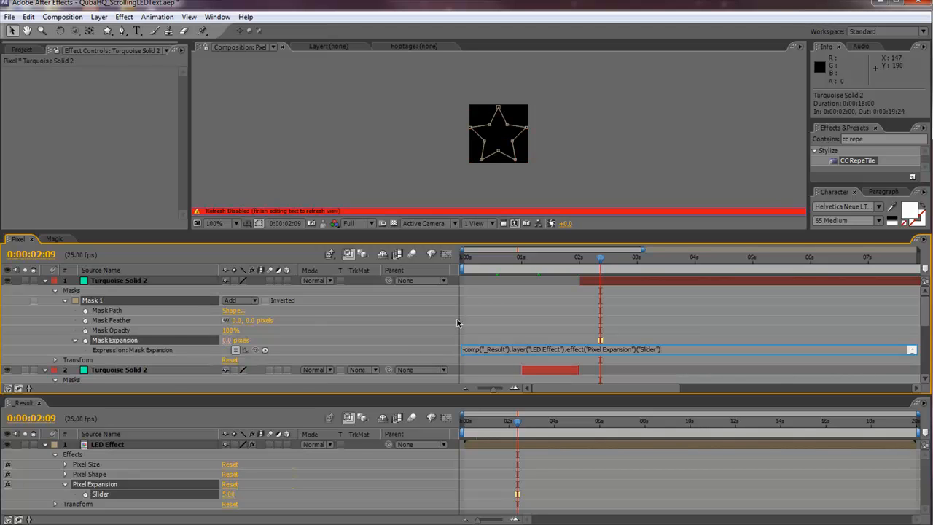
click(653, 318)
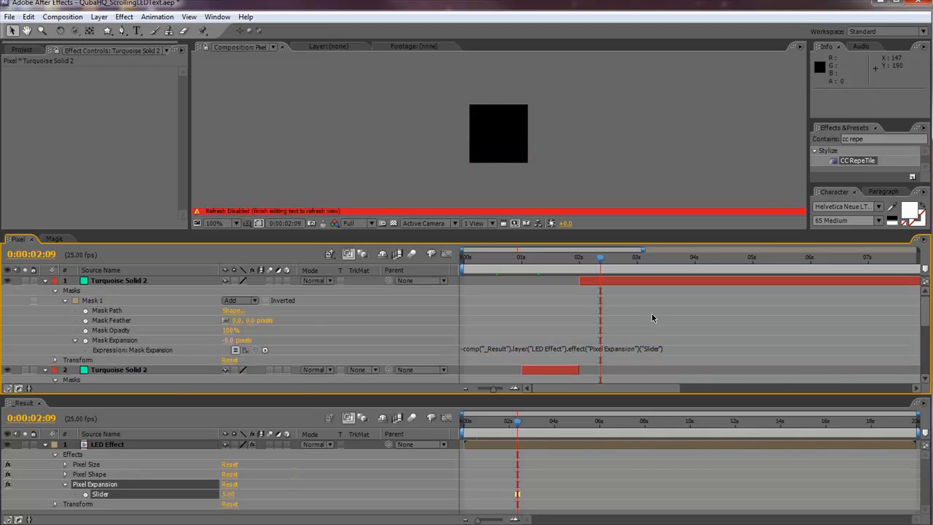
Step: Collapse the three shape layers, close the Pixel timeline and return the Magic composition to its first frame
click(46, 281)
click(46, 290)
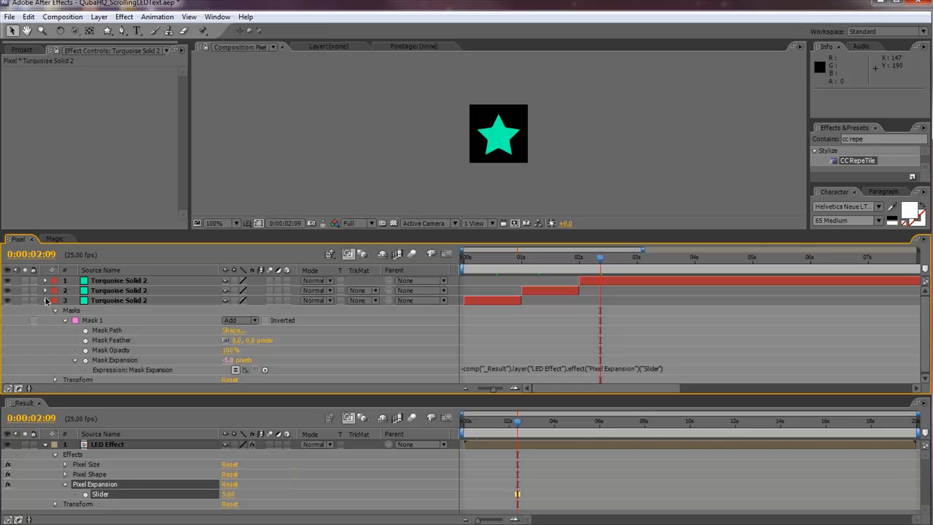
click(46, 301)
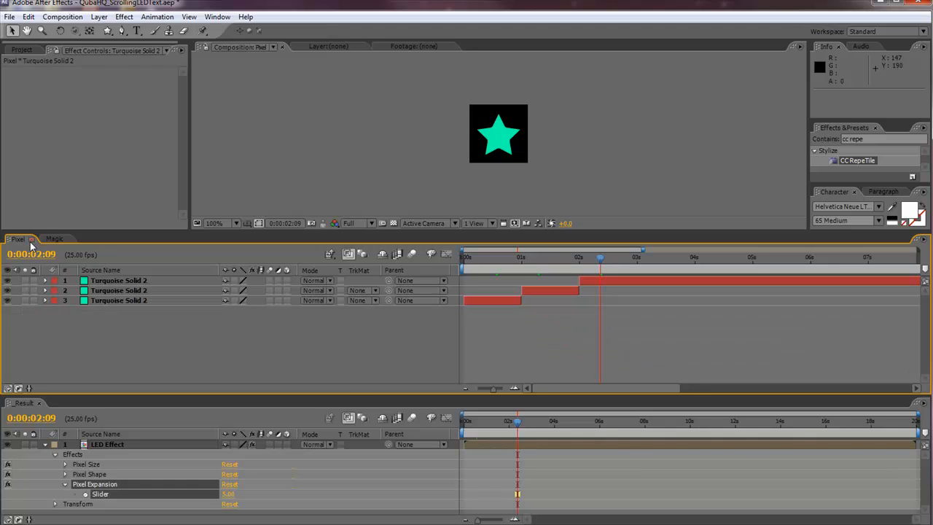
click(30, 241)
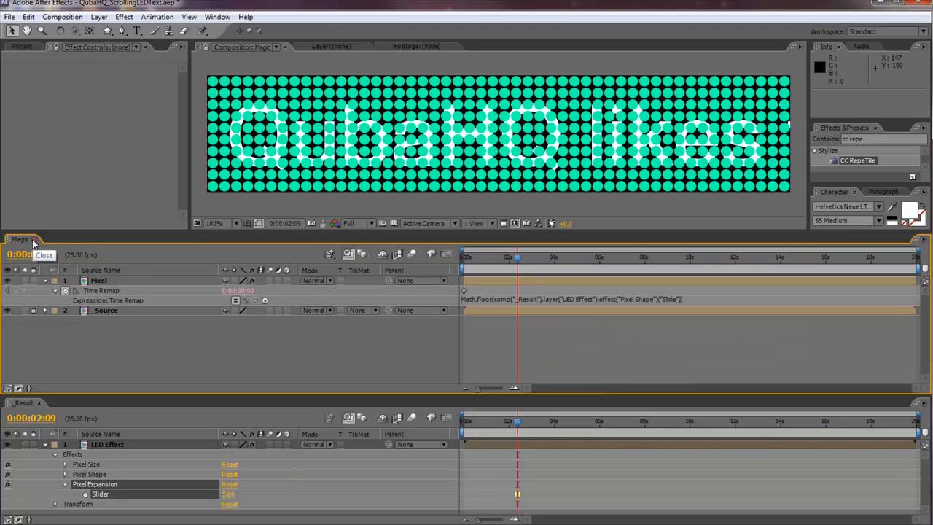
key(Home)
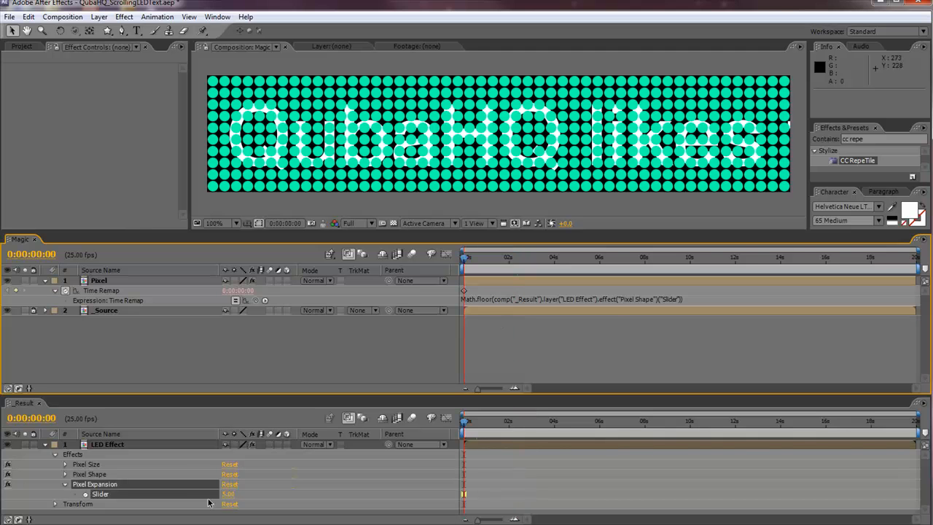
Step: Test the Pixel Expansion and Pixel Shape sliders on the LED Effect layer, leaving Pixel Shape at 0 and Pixel Expansion at 5
drag(226, 494, 238, 494)
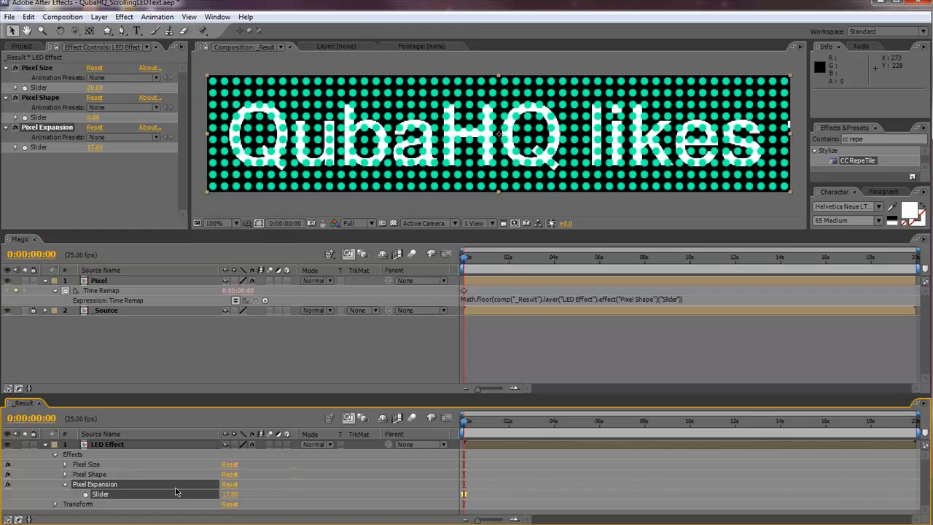
click(66, 475)
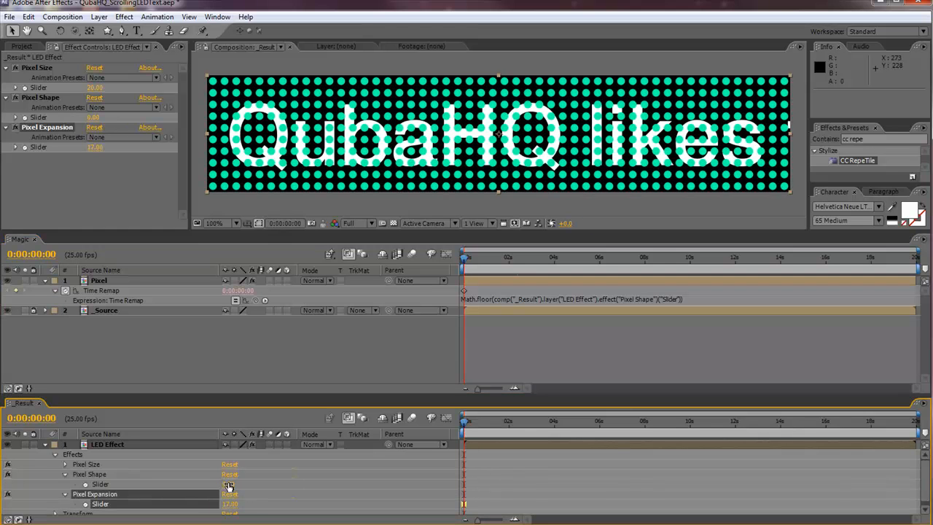
mouse_move(226, 484)
mouse_down()
mouse_move(223, 503)
mouse_move(228, 485)
mouse_up()
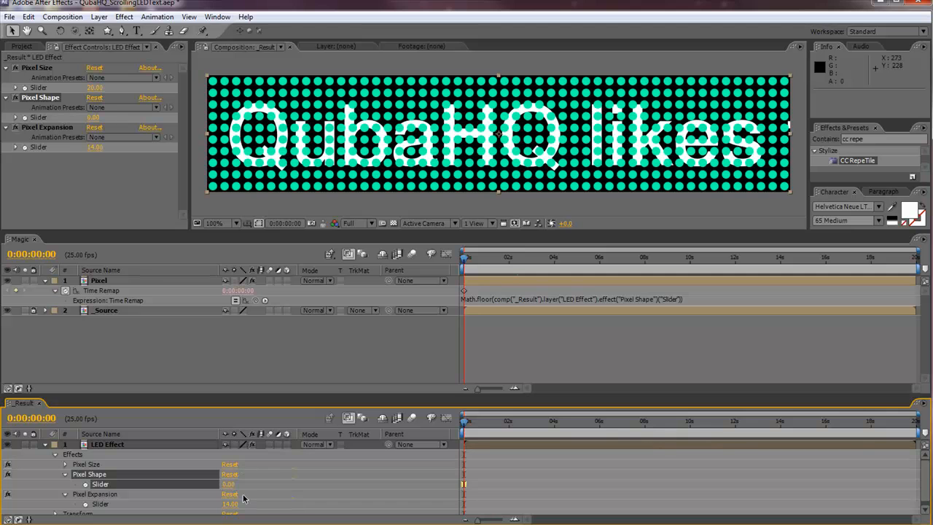
click(229, 504)
text(5)
key(Return)
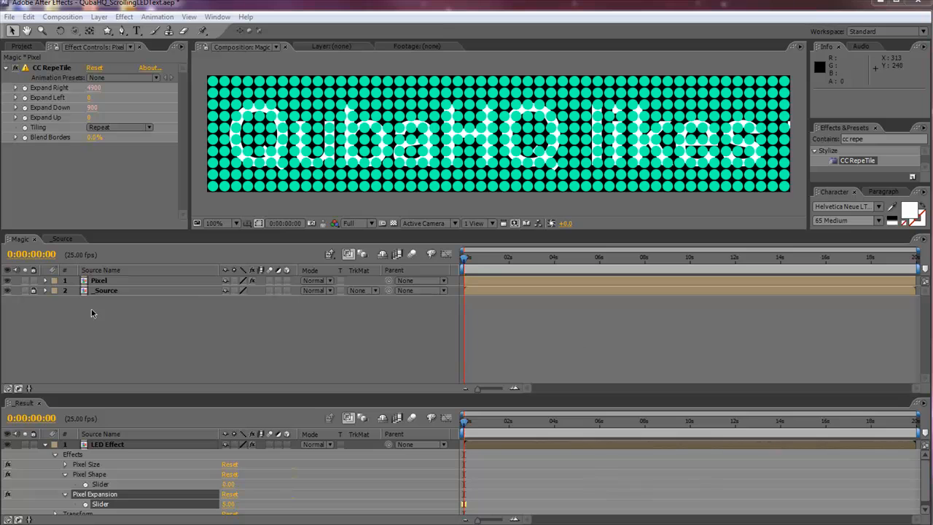
Step: Unlock and open _Source, and keyframe the text's Position at the first frame and at 0:00:19:24 with the value -1113, 154
click(33, 290)
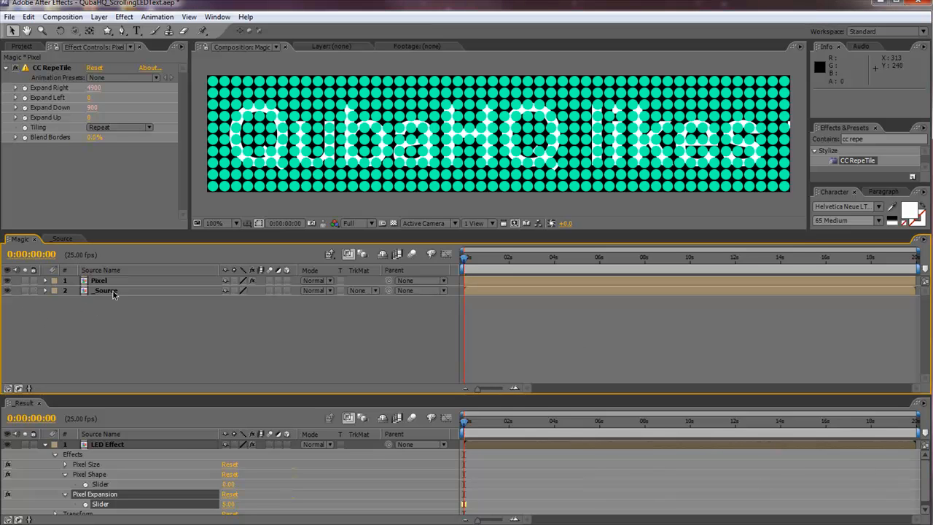
double_click(105, 291)
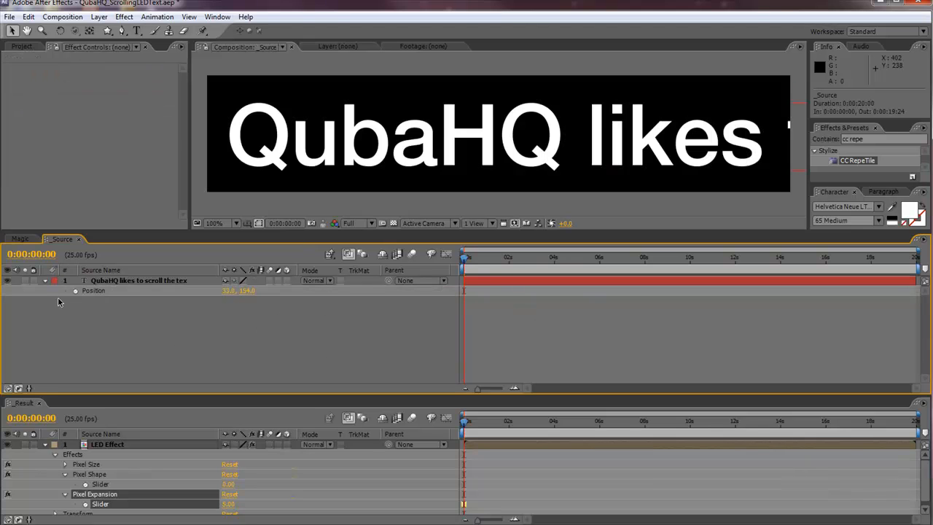
click(76, 291)
drag(499, 260, 915, 260)
drag(228, 292, 17, 291)
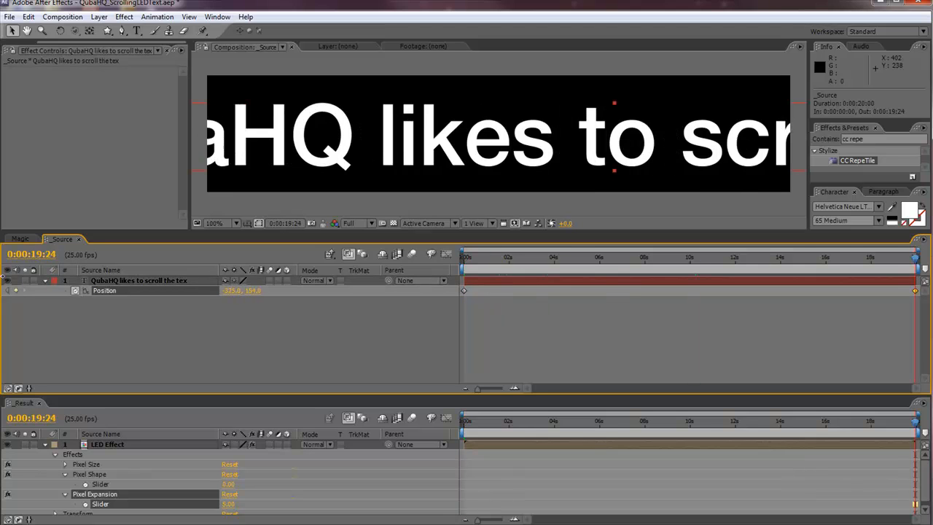
drag(236, 291, 162, 286)
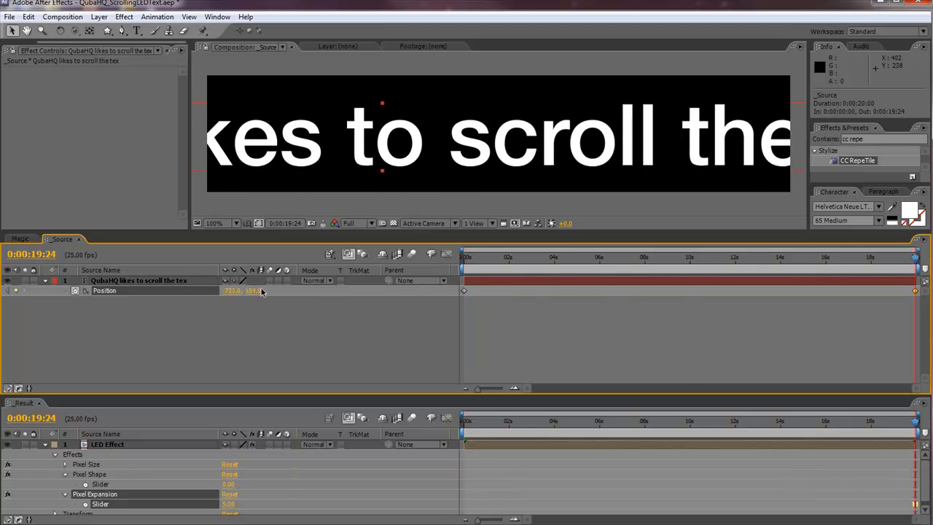
drag(231, 290, 29, 289)
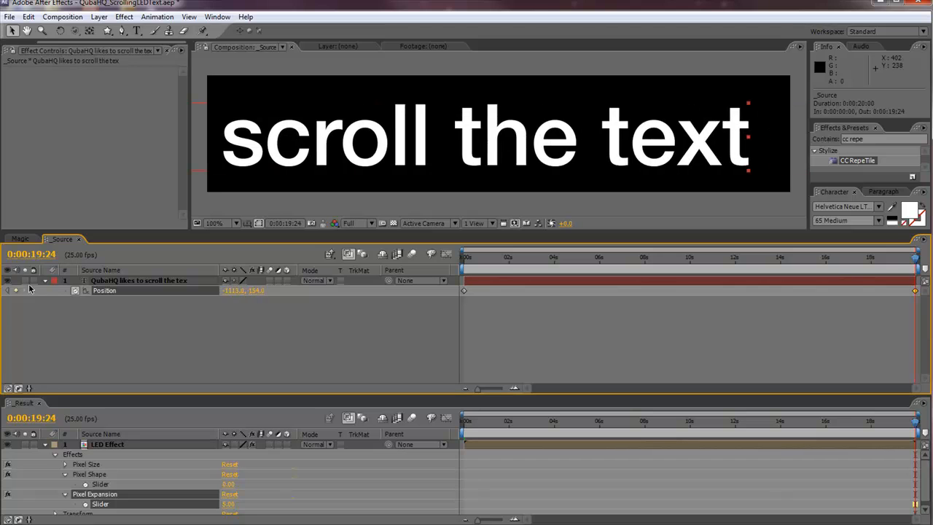
Step: Try a Stencil blending mode on the Pixel layer in the Magic composition
click(21, 239)
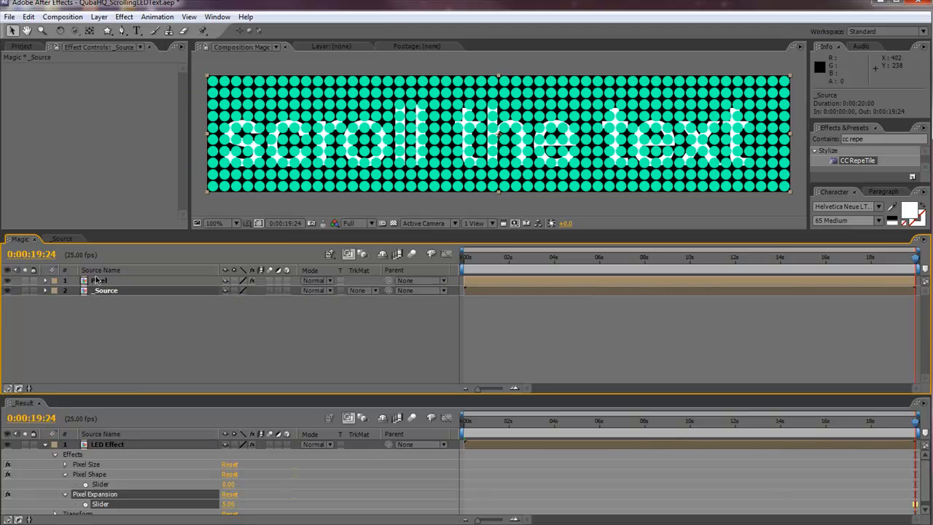
click(101, 281)
click(321, 280)
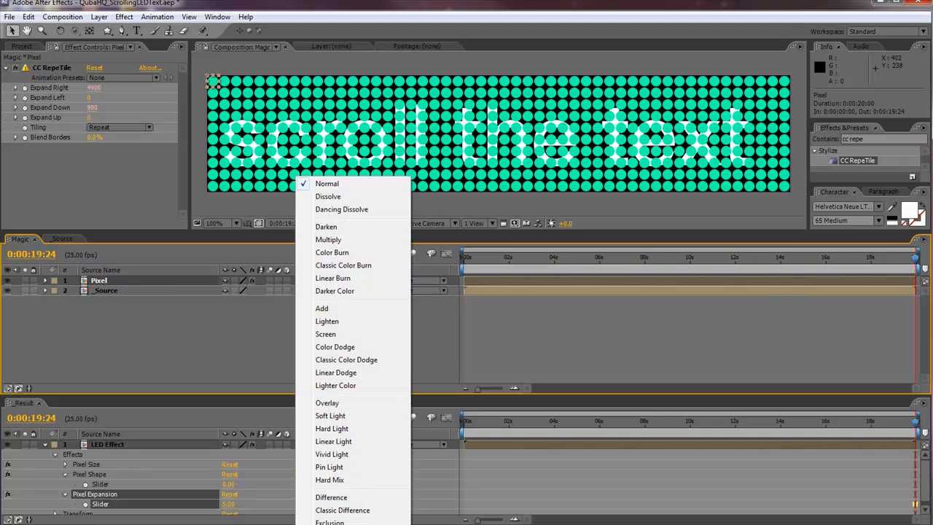
click(349, 524)
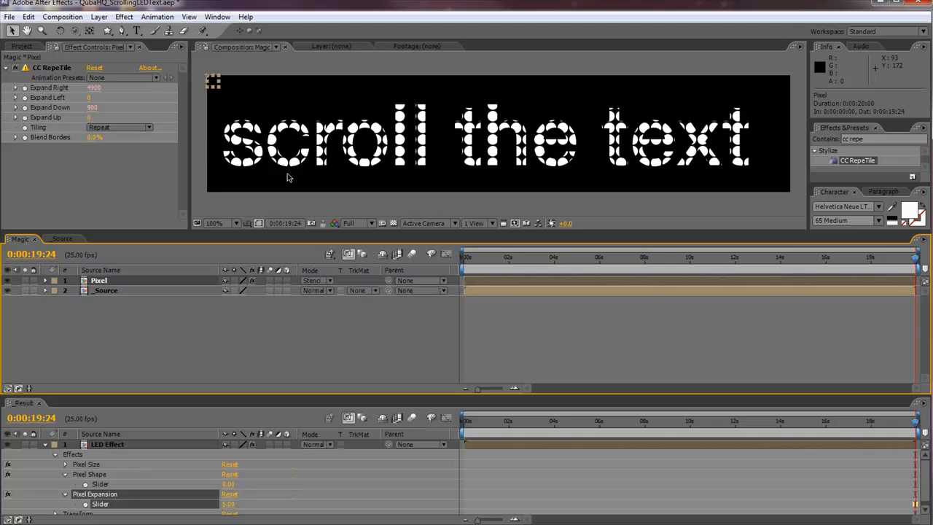
Step: Check the stencilled text against the transparency grid and run a RAM preview of the Magic composition
click(393, 223)
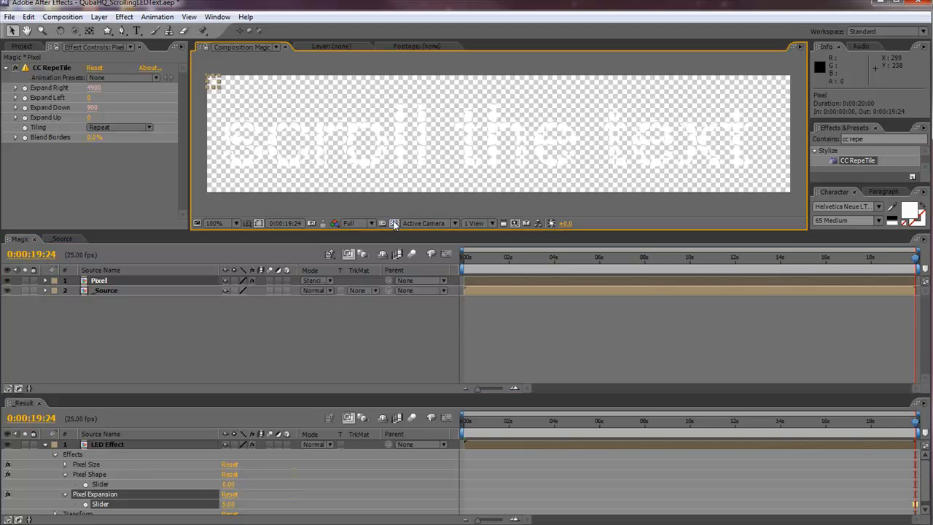
click(394, 223)
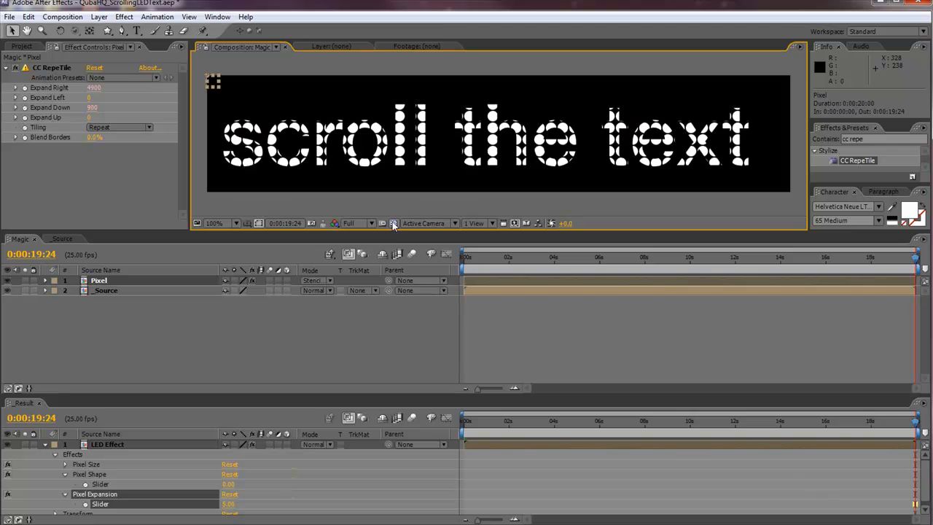
click(410, 346)
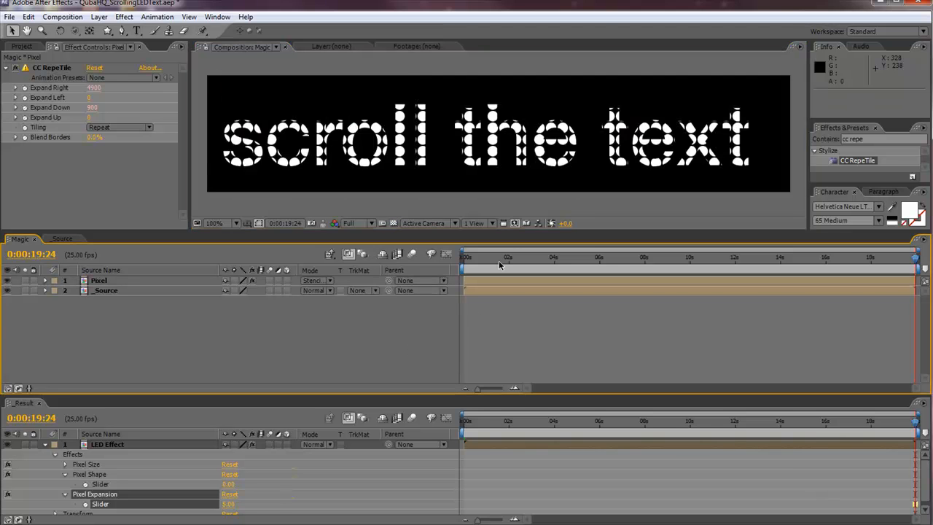
key(KP_0)
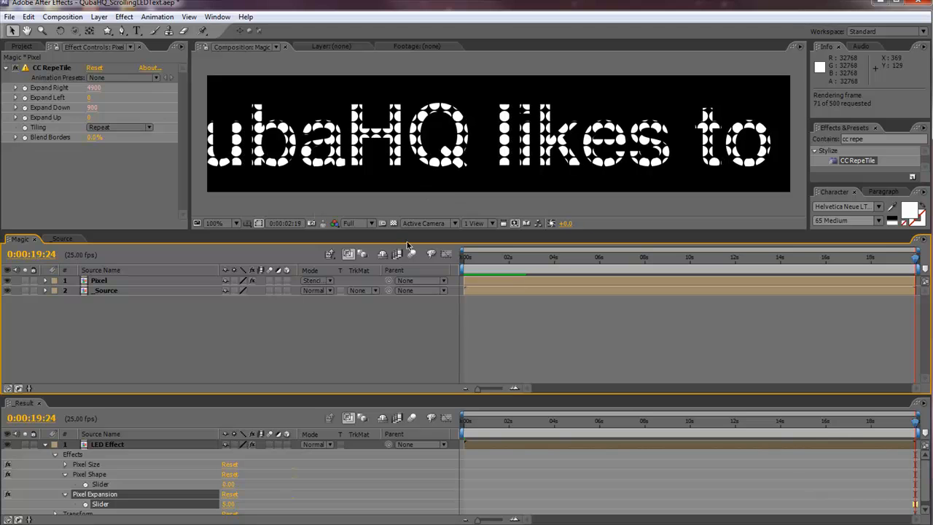
key(space)
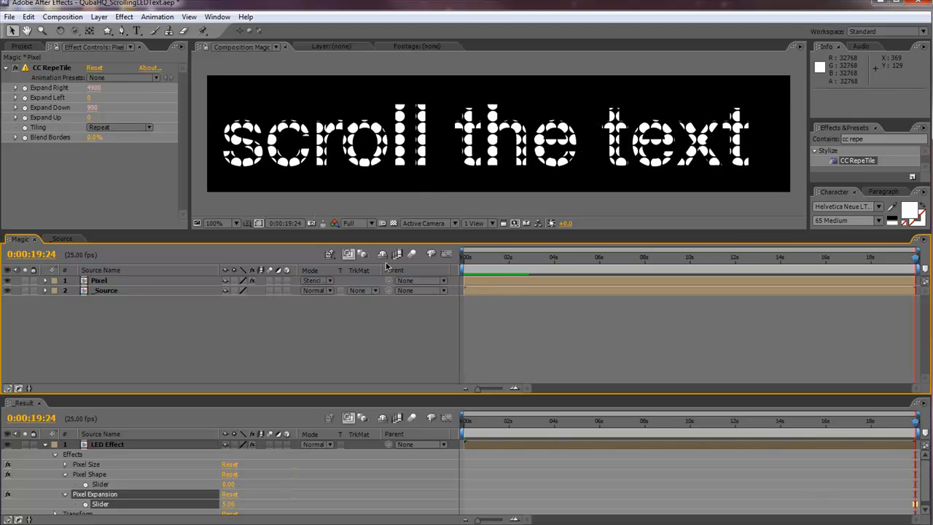
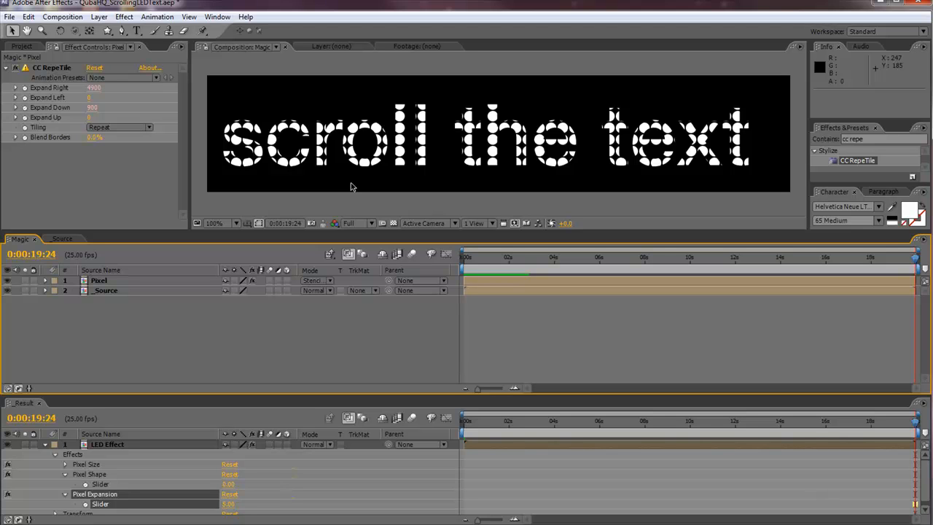
Step: Return the Pixel layer to Normal blending and pre-compose it as Pixel Matrix, moving all attributes into the new composition
click(312, 281)
click(334, 5)
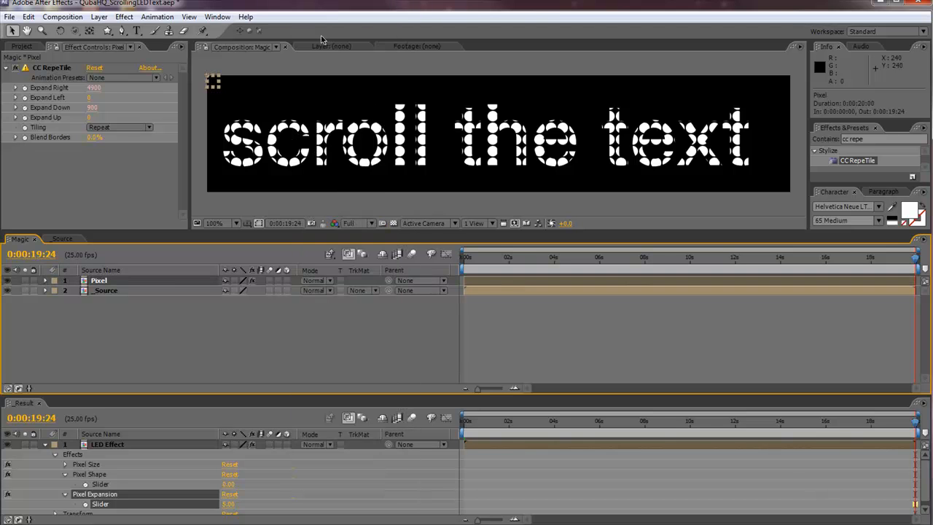
click(129, 284)
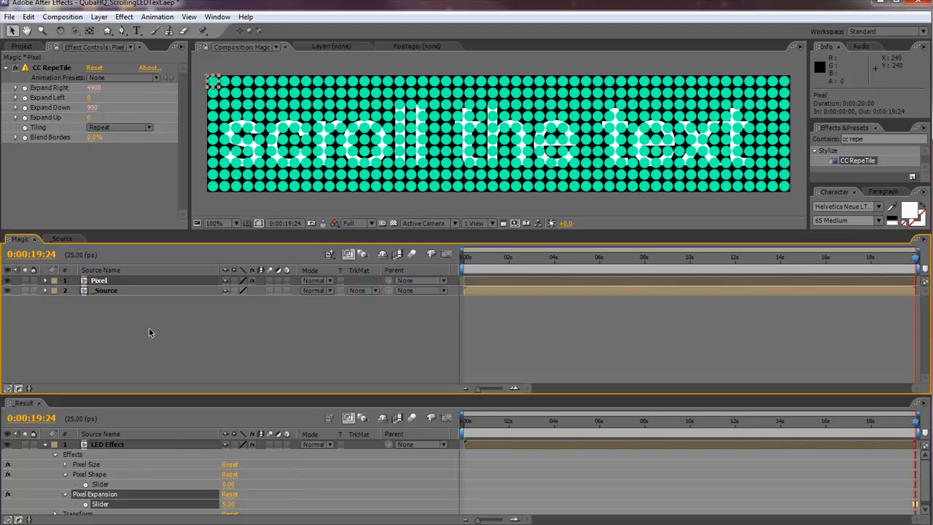
key(ctrl+shift+c)
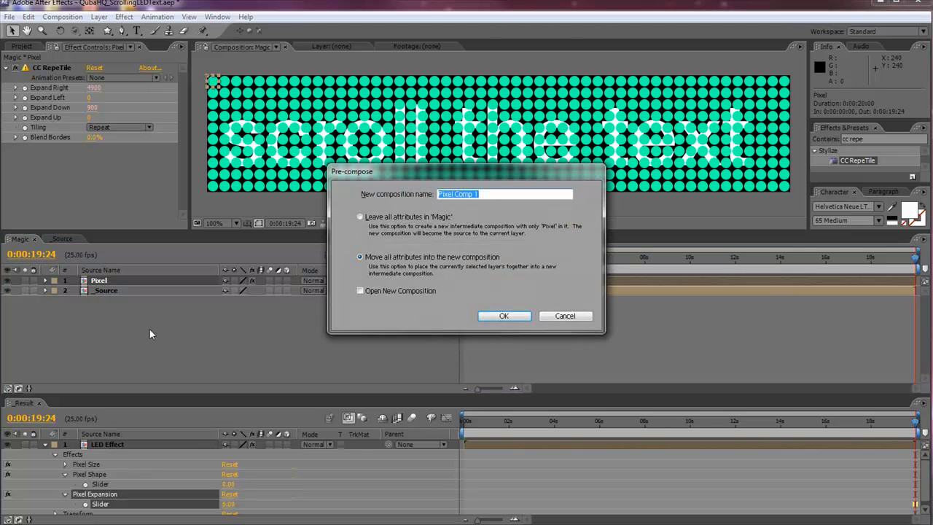
text(P)
click(505, 319)
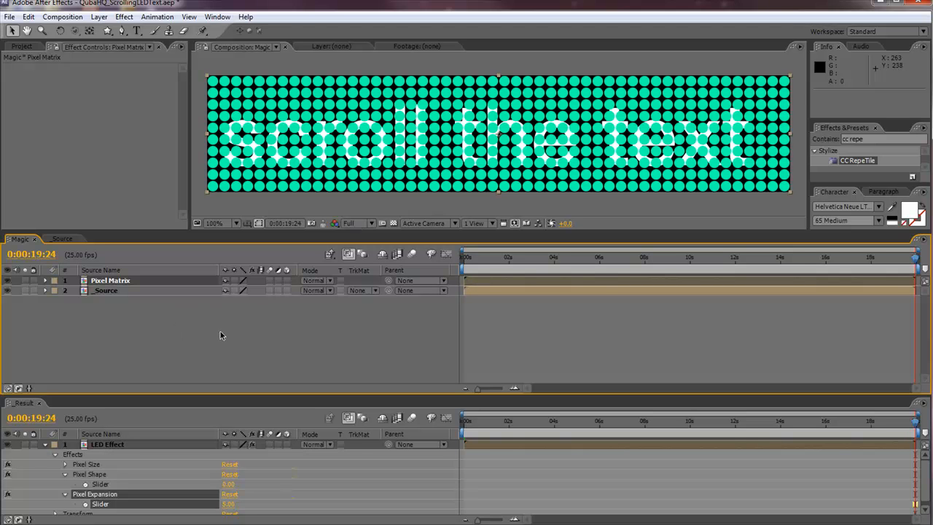
Step: Preview the Magic composition and set the Pixel Matrix layer's blending mode to Stencil
key(KP_0)
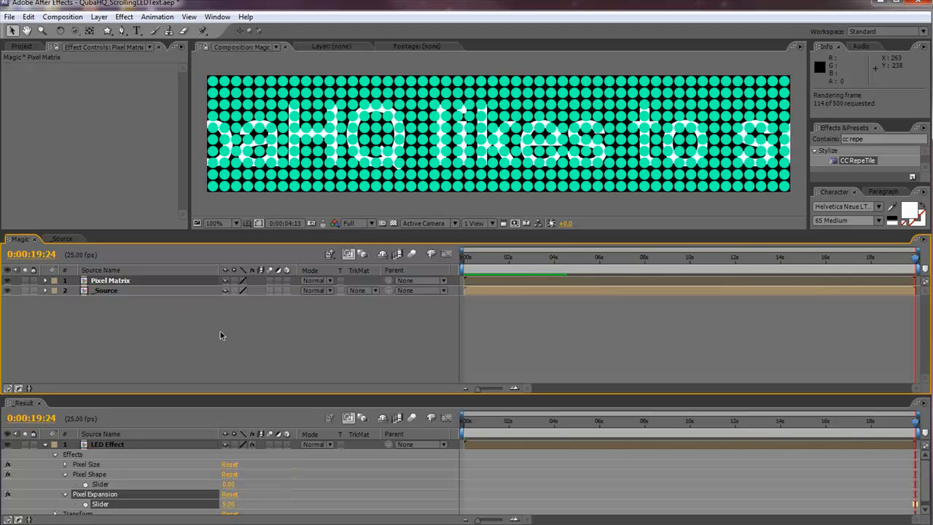
click(315, 281)
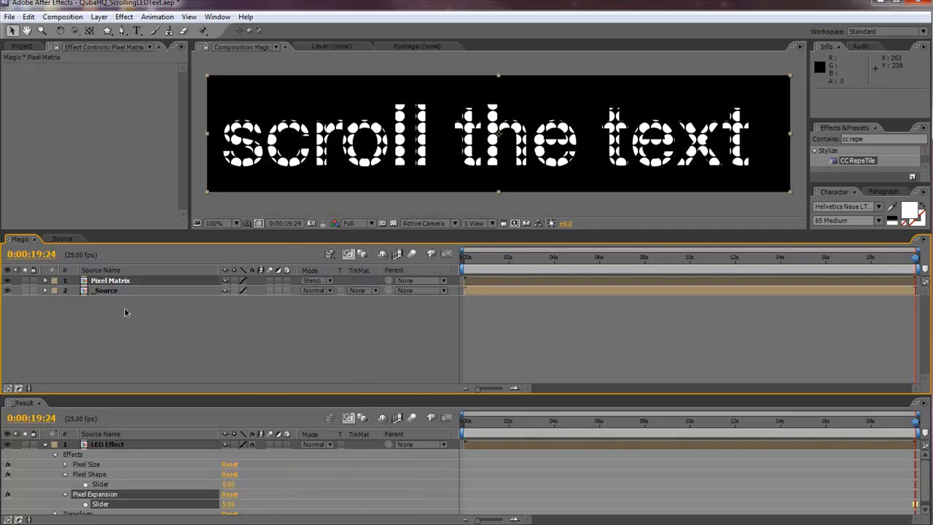
Step: Enable time remapping on the Pixel Matrix layer and delete its last Time Remap keyframe
right_click(129, 283)
mouse_move(156, 354)
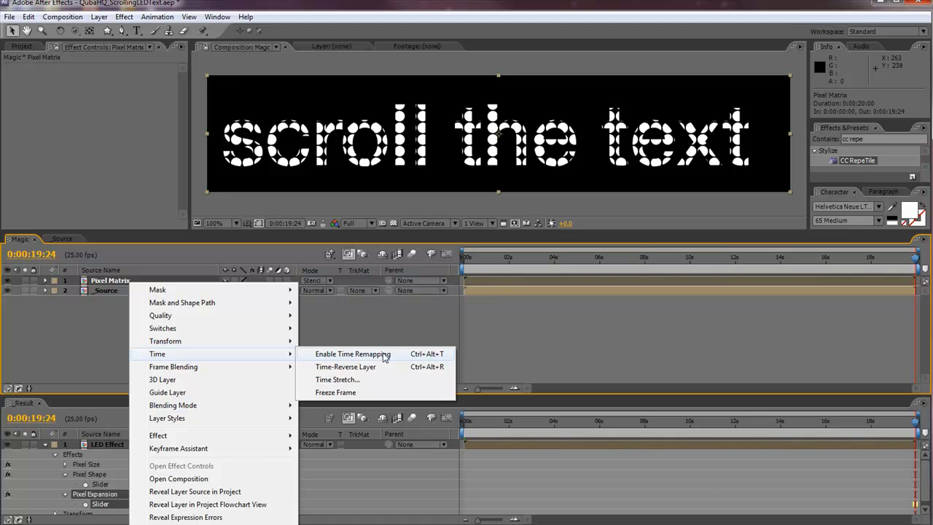
click(353, 354)
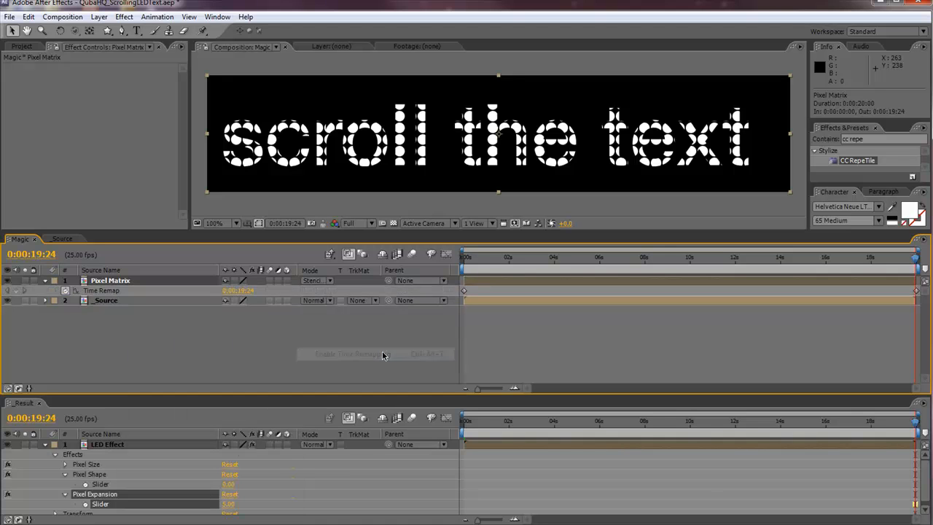
click(916, 291)
key(Delete)
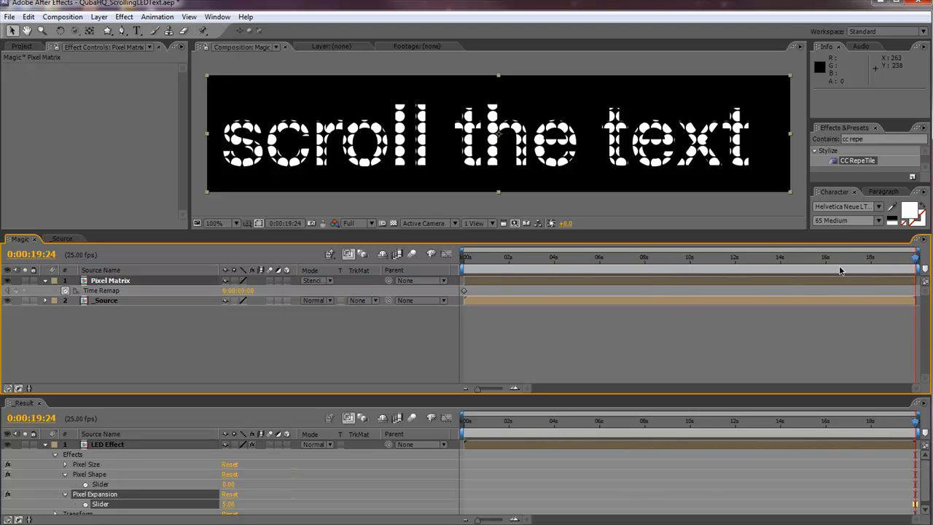
Step: Purge all caches and run a RAM preview of the Magic composition
click(29, 17)
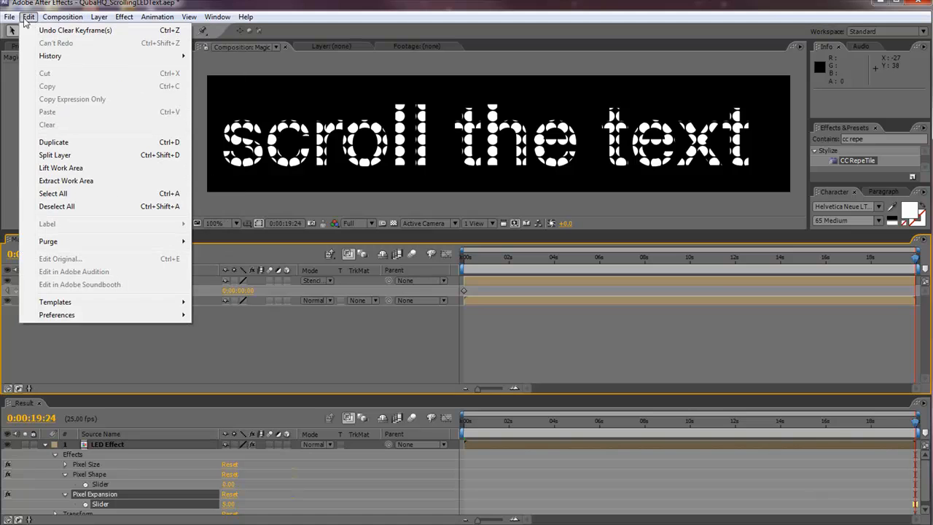
mouse_move(69, 245)
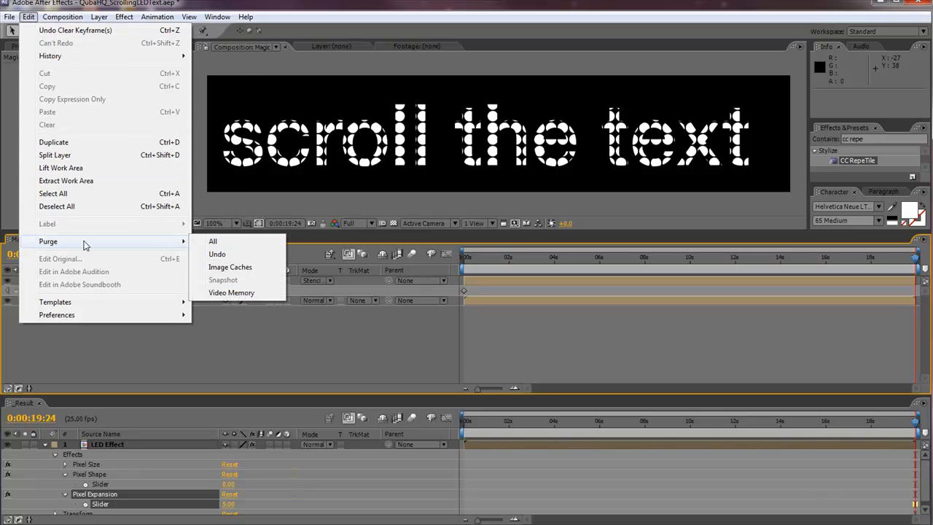
click(227, 245)
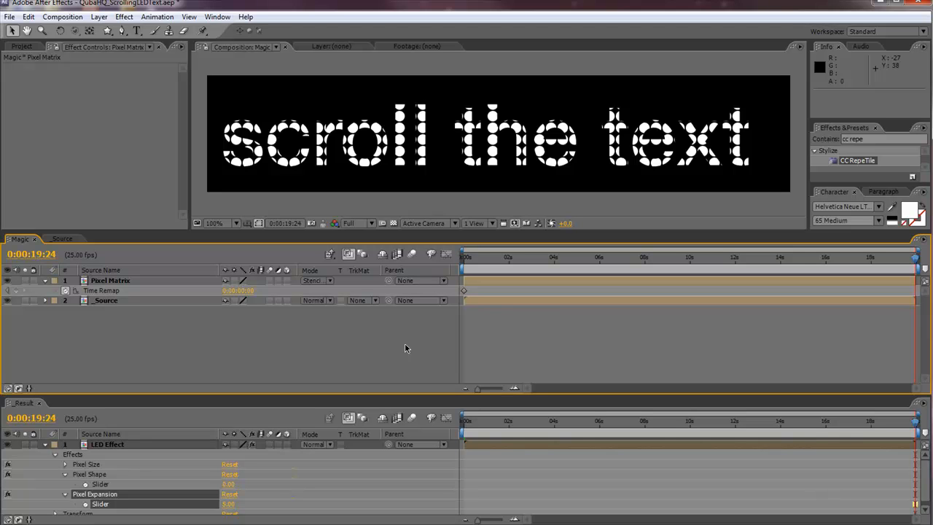
key(KP_0)
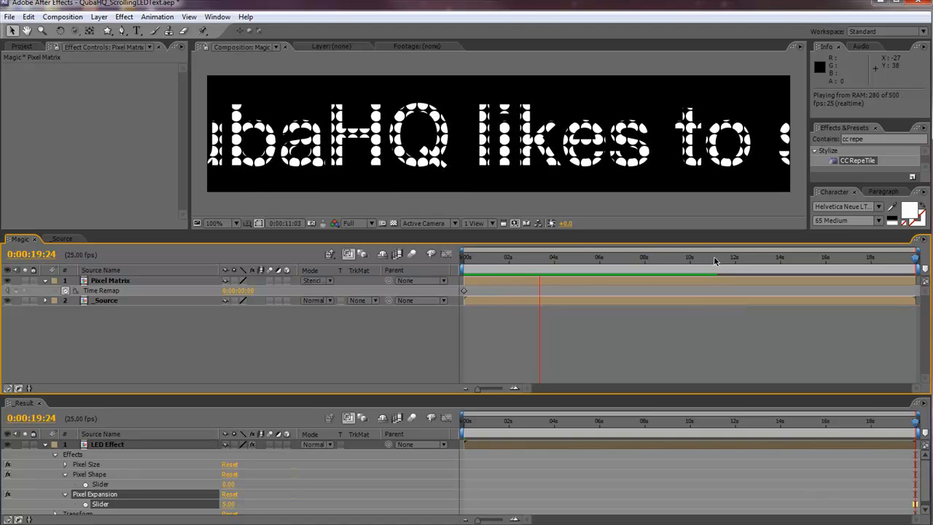
key(space)
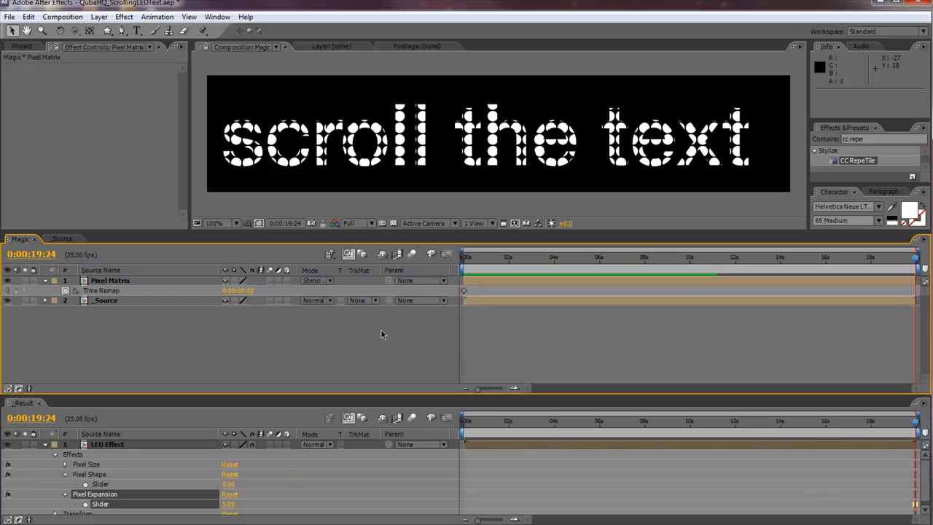
Step: Turn the Pixel Matrix layer's remaining Time Remap keyframe into a hold keyframe
right_click(464, 291)
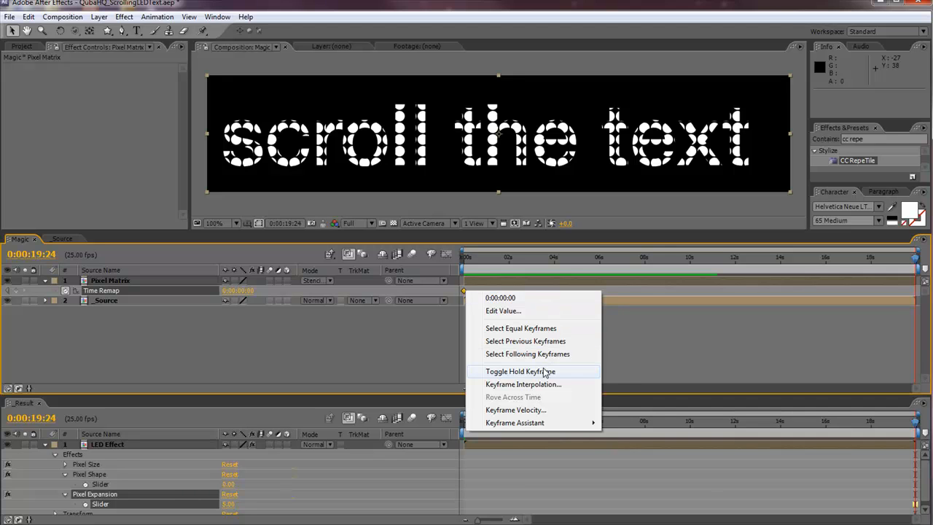
click(500, 373)
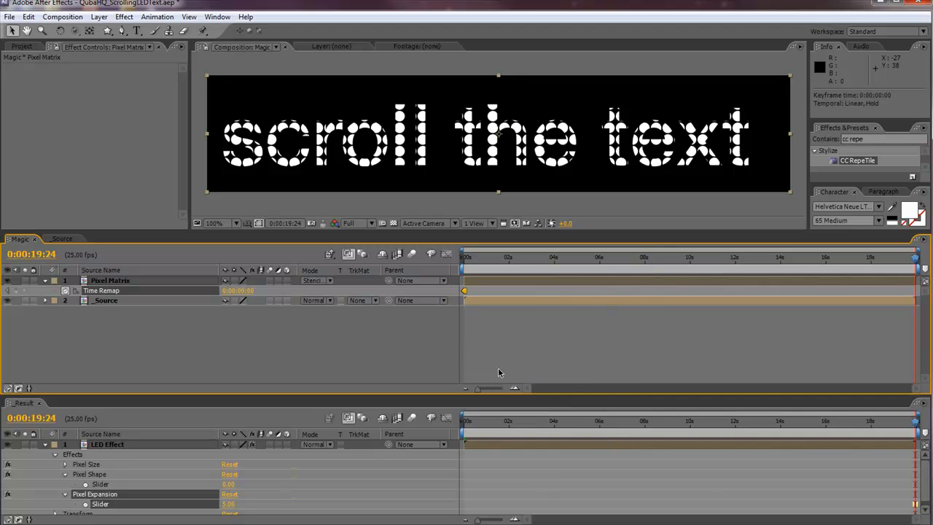
click(481, 309)
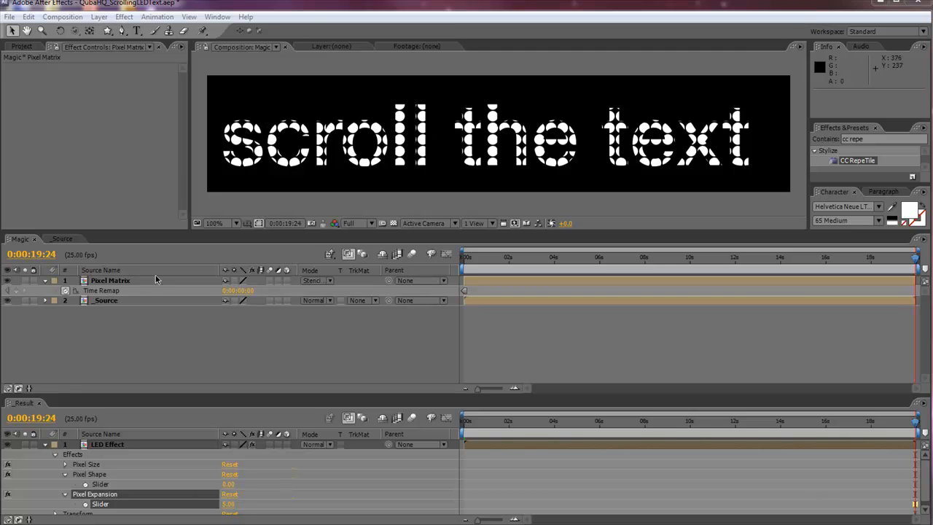
Step: Compare the text with the Pixel Matrix layer hidden and shown, and search the effects for mosaic
click(8, 280)
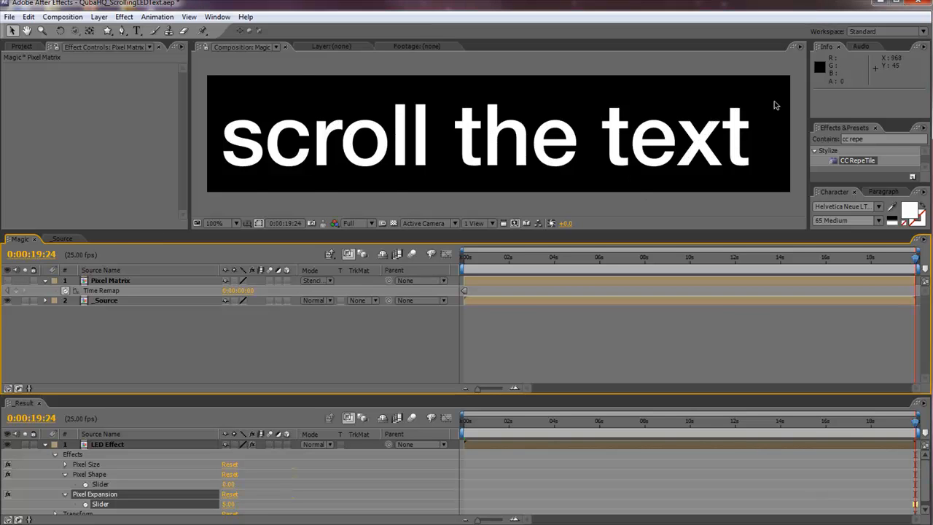
click(8, 281)
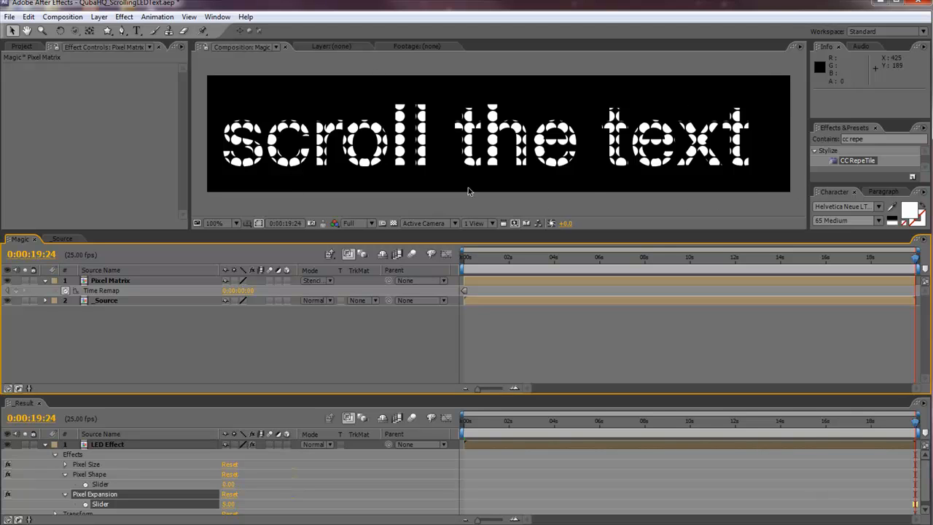
key(ctrl+5)
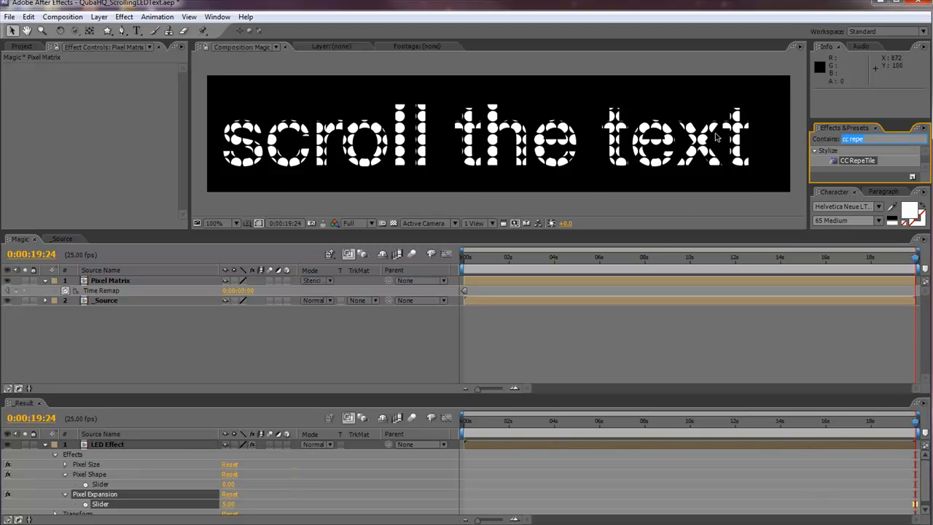
text(mosaic)
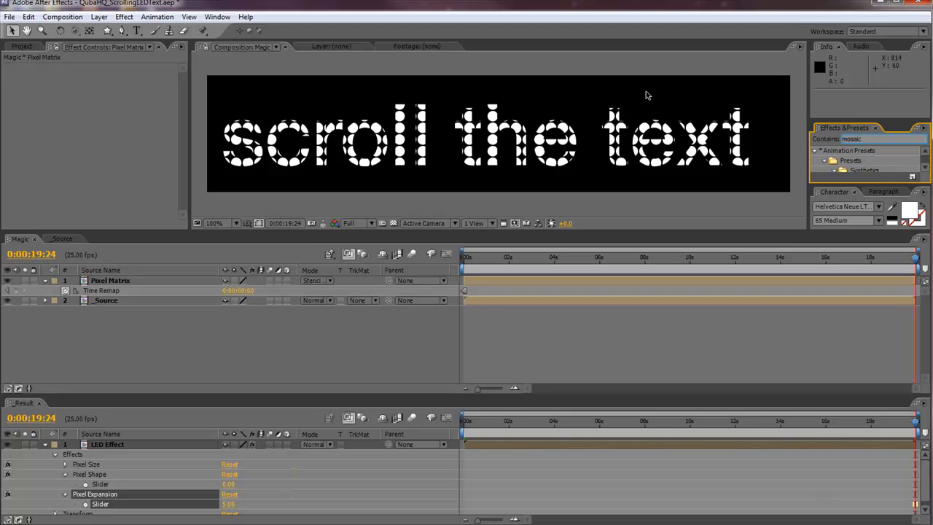
click(226, 324)
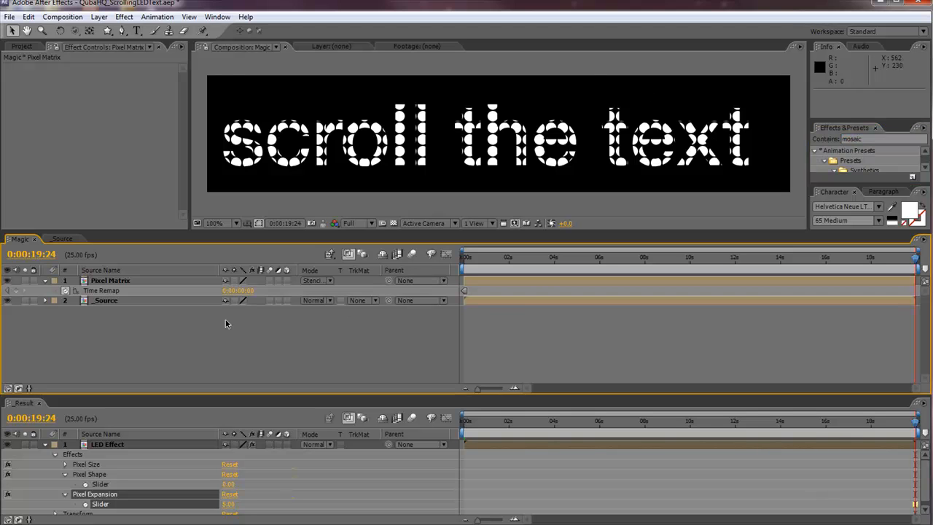
Step: Add an adjustment layer named Mosaic to the Magic composition and place it between the Pixel Matrix and _Source layers
click(60, 18)
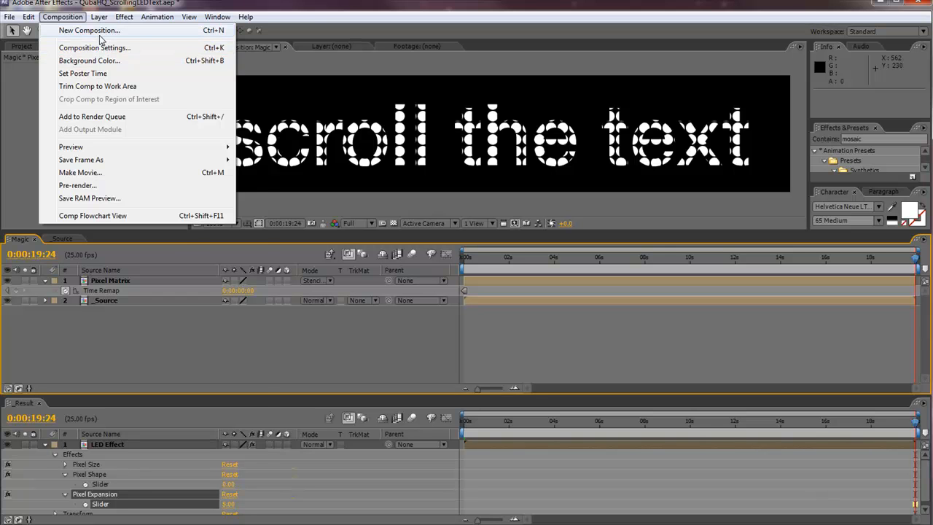
mouse_move(99, 17)
mouse_move(128, 30)
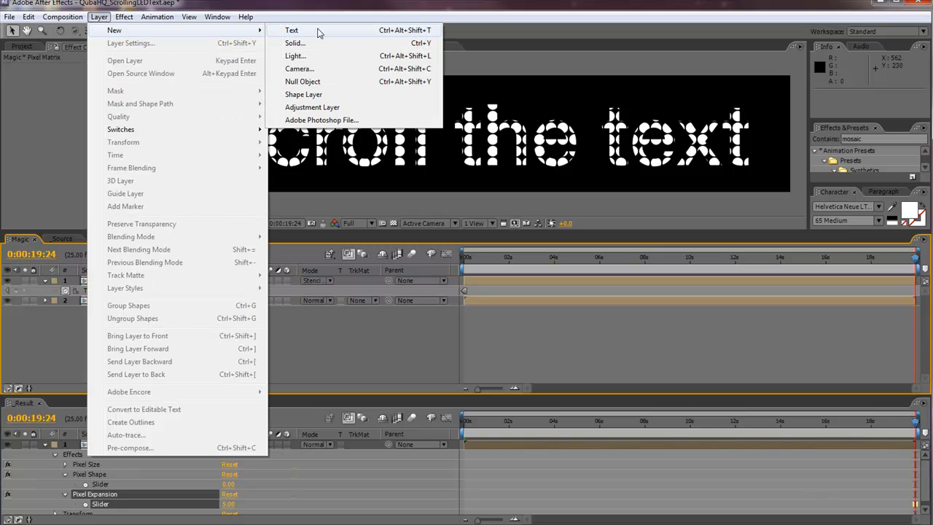
click(342, 109)
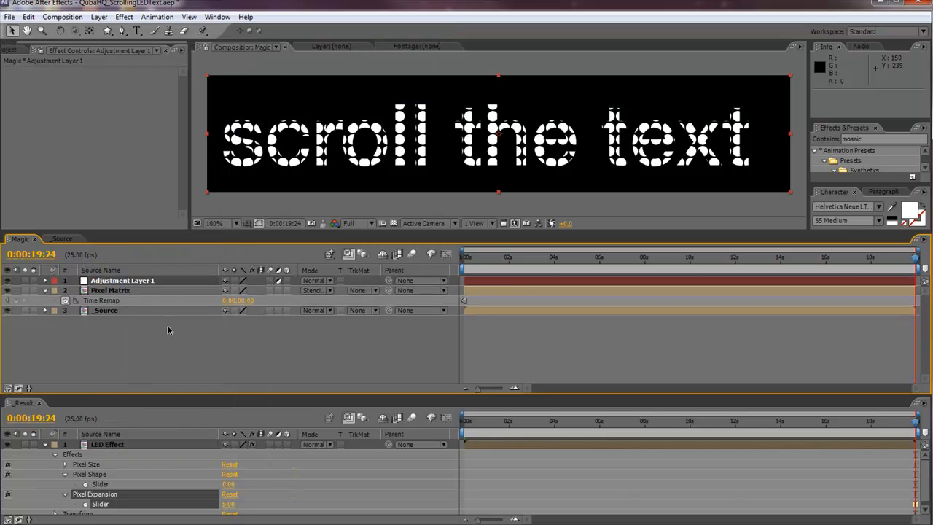
key(Return)
text(M)
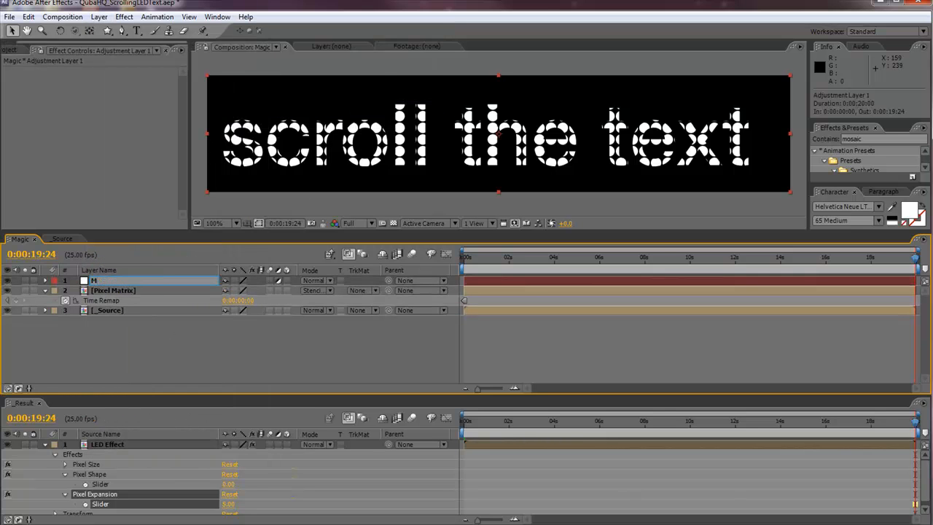
text(osaic)
key(Return)
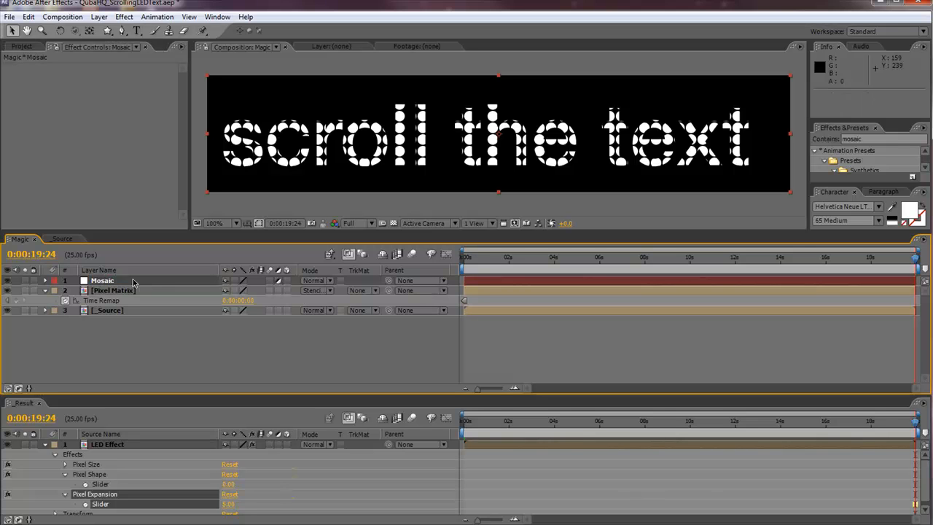
drag(105, 282, 110, 309)
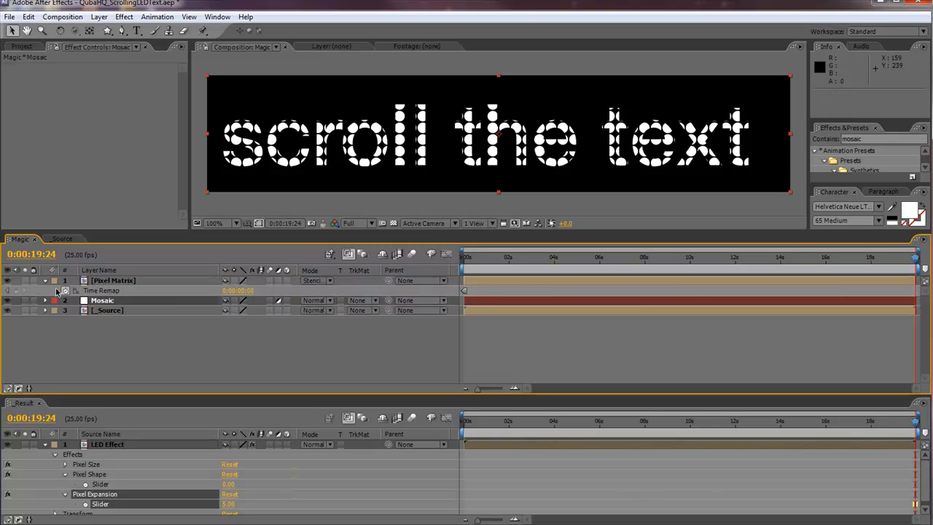
Step: Hide the Pixel Matrix layer and apply the Stylize Mosaic effect to the Mosaic adjustment layer
click(7, 280)
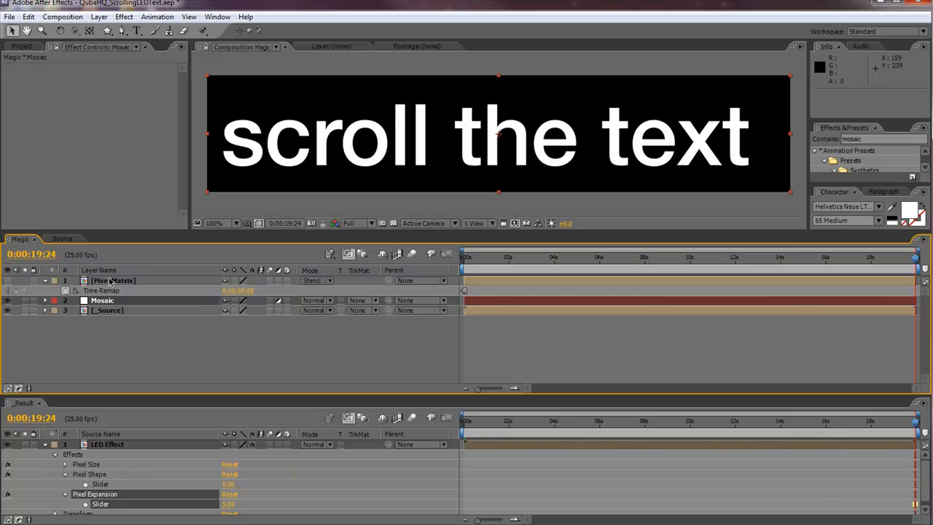
key(ctrl+5)
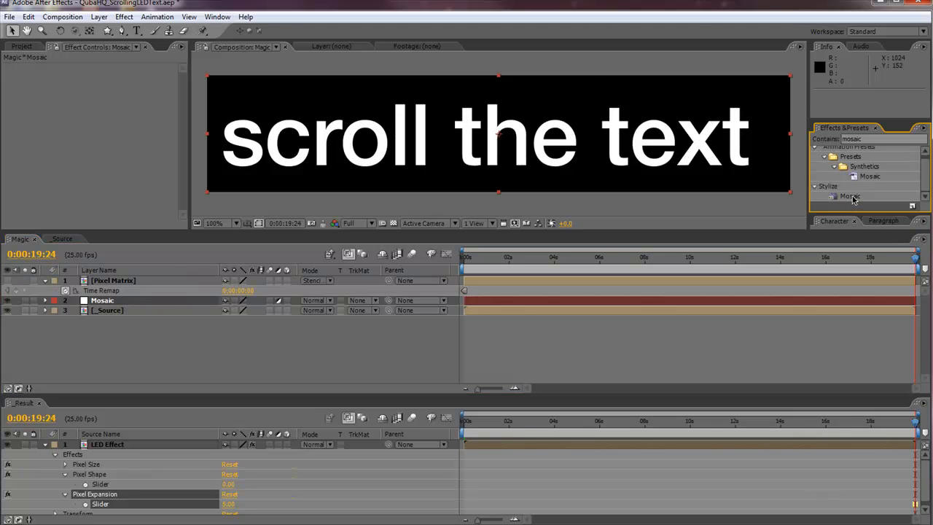
drag(271, 281, 128, 299)
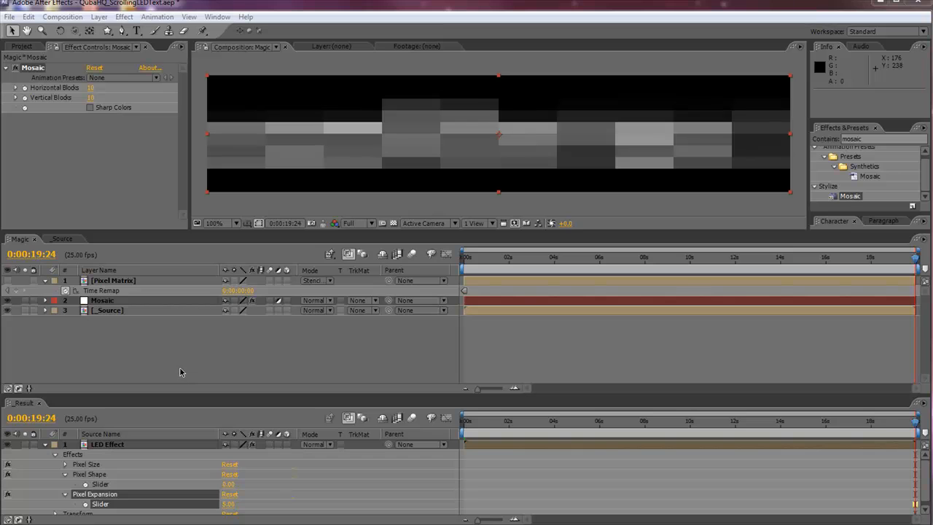
Step: Copy the CC RepeTile Expand Right expression from the Pixel layer inside the Pixel Matrix composition, then close that composition
double_click(124, 285)
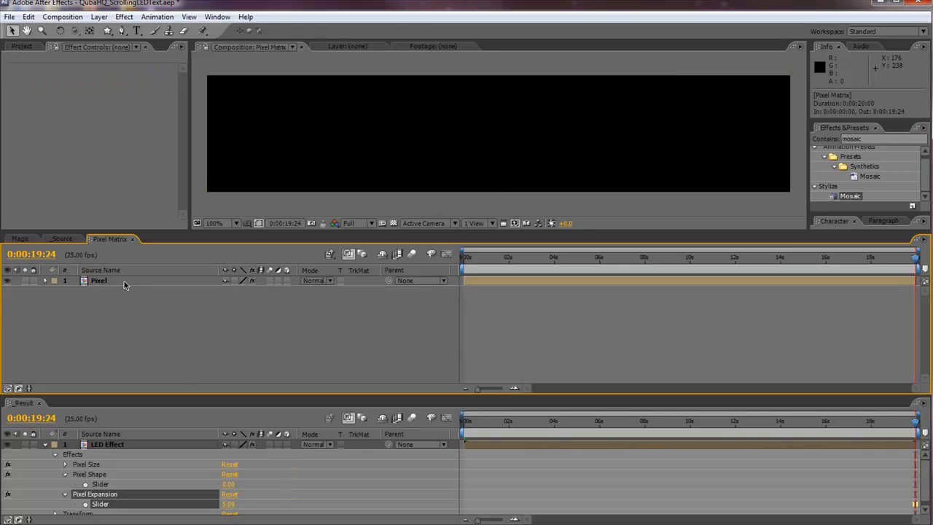
click(110, 281)
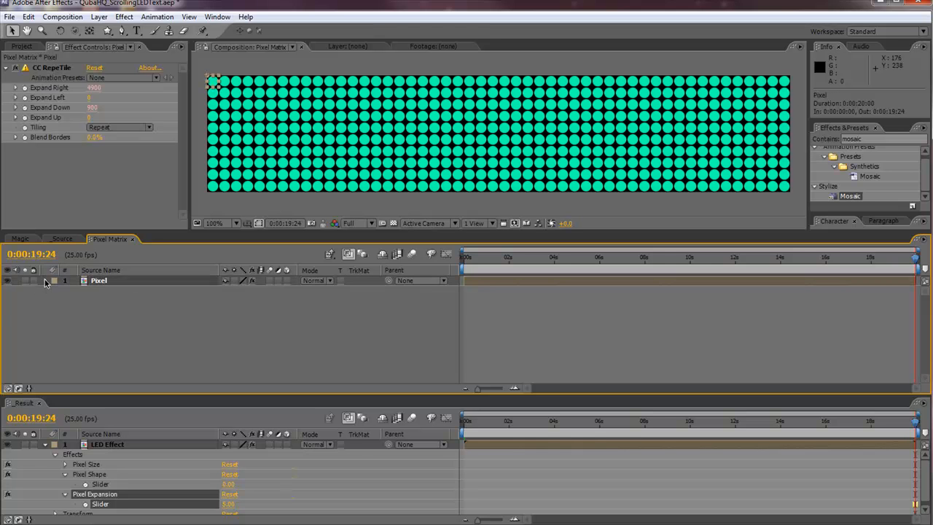
click(45, 281)
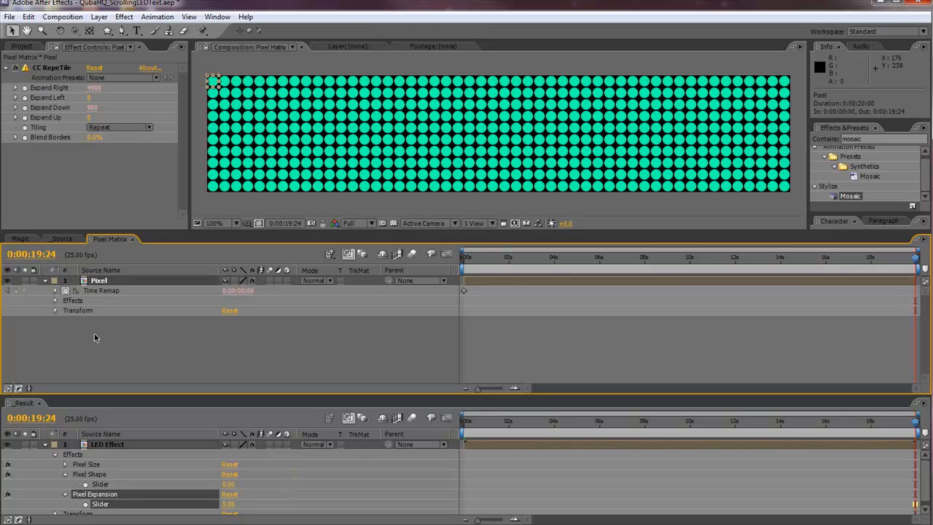
click(56, 300)
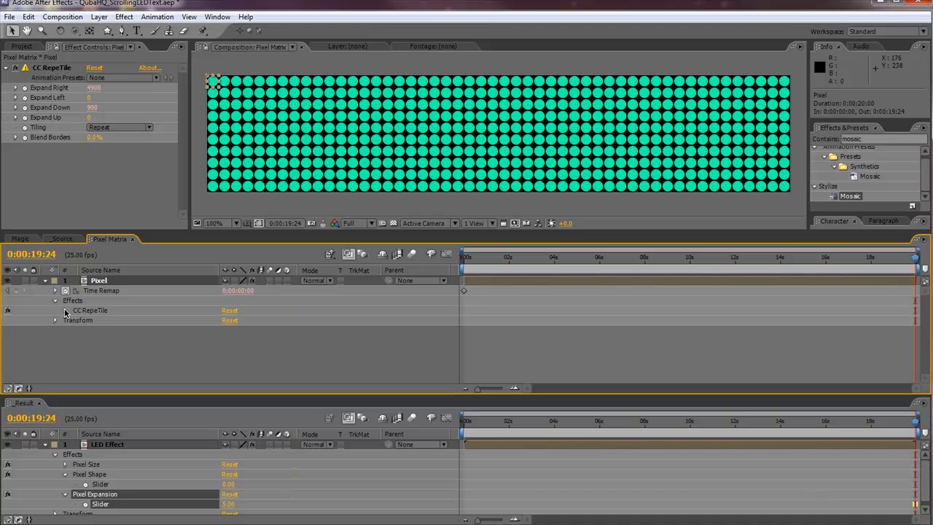
click(65, 311)
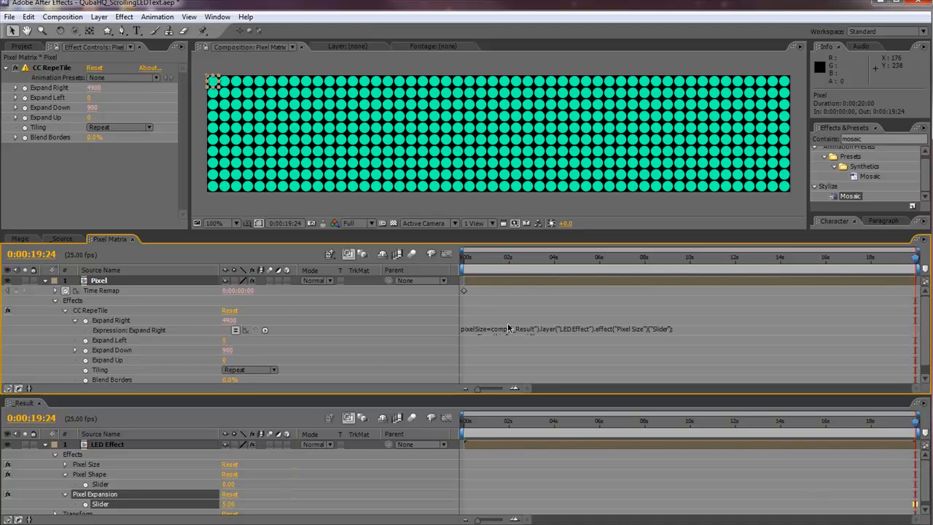
click(538, 329)
key(ctrl+c)
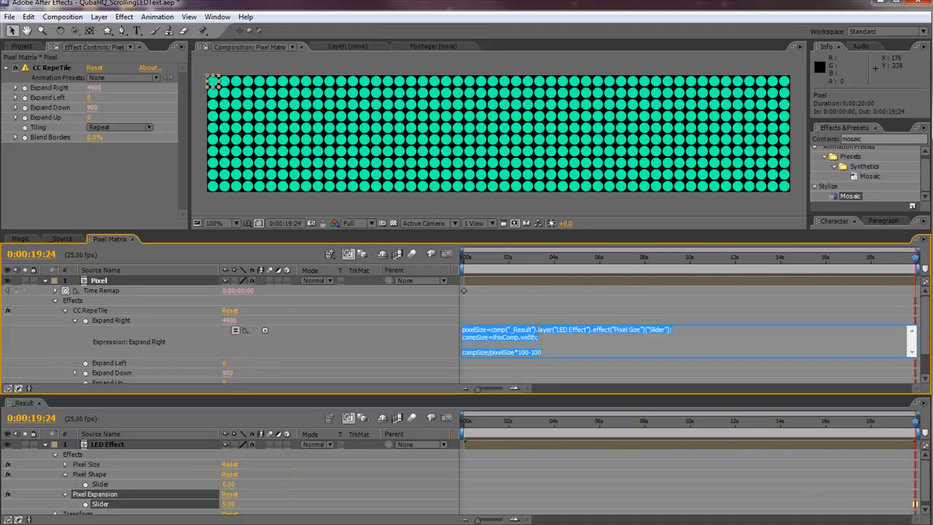
click(540, 316)
click(132, 239)
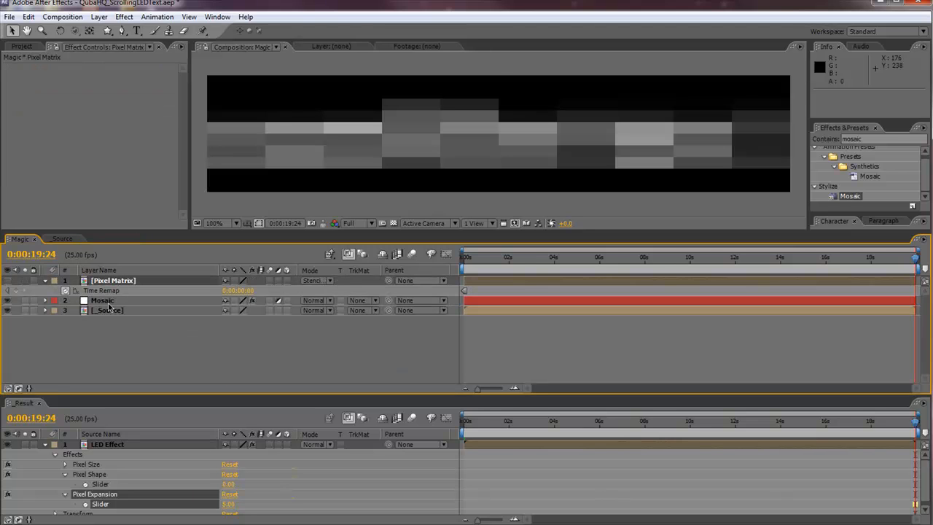
Step: Add an expression to the Mosaic effect's Horizontal Blocks and paste in the copied Expand Right expression
click(110, 302)
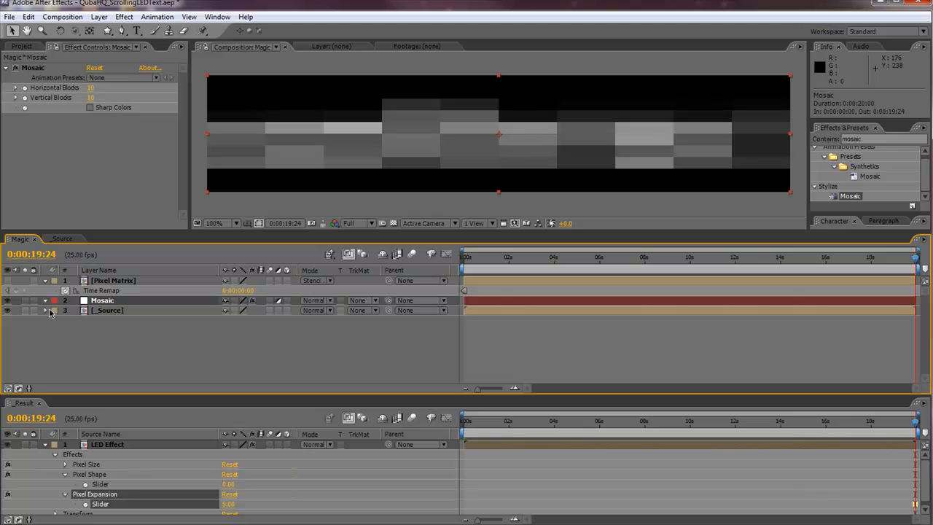
click(45, 301)
click(55, 311)
click(65, 320)
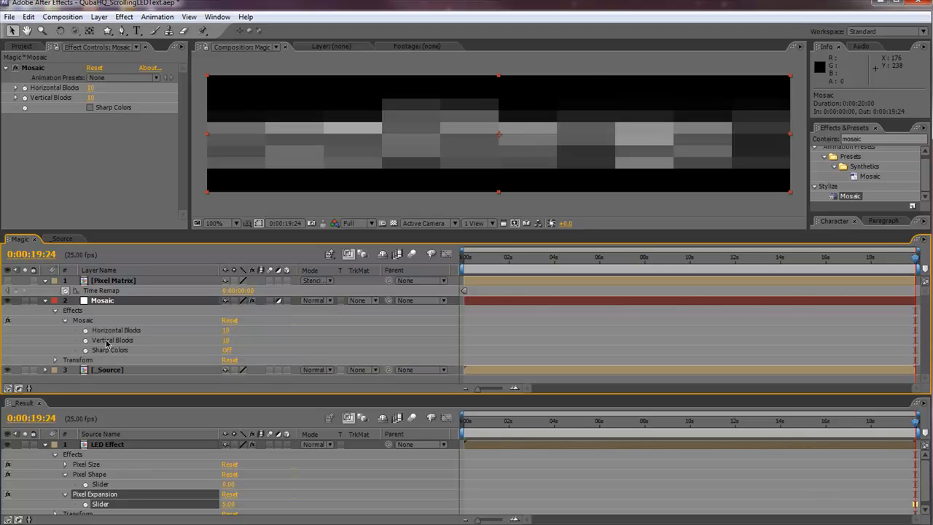
alt+click(85, 330)
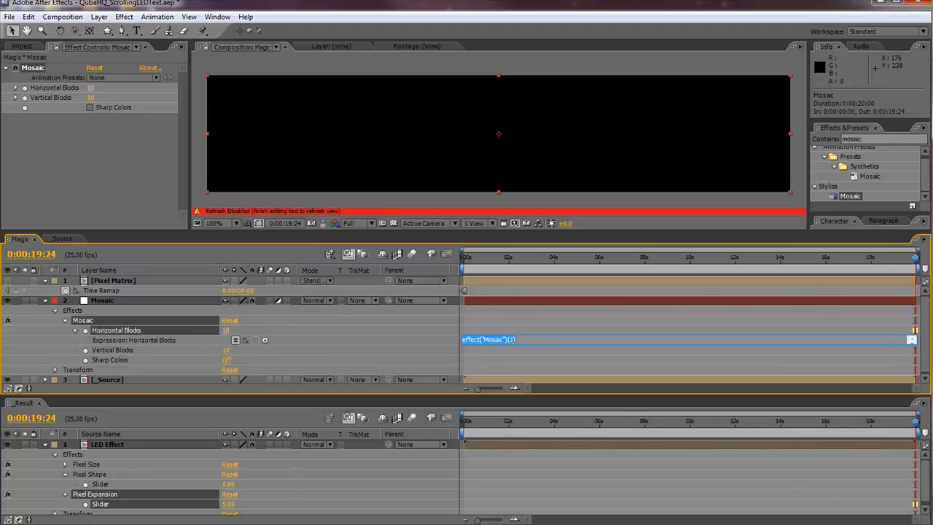
text(compSize/pixelSize*100-100)
drag(599, 344, 595, 375)
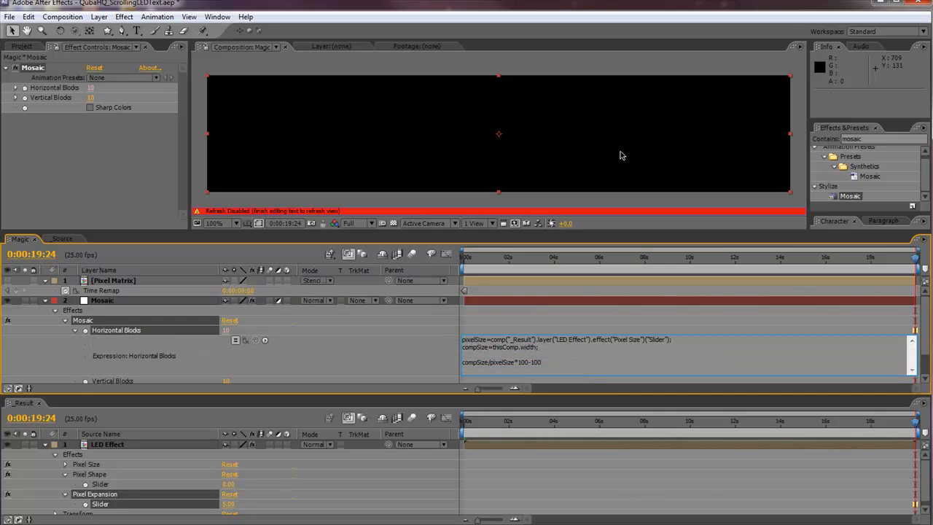
Step: Remove *100-100 from the Horizontal Blocks expression, leaving compSize/pixelSize as its last line, and fit the expression field to the text
mouse_move(530, 362)
mouse_down()
mouse_move(462, 363)
mouse_move(515, 362)
mouse_up()
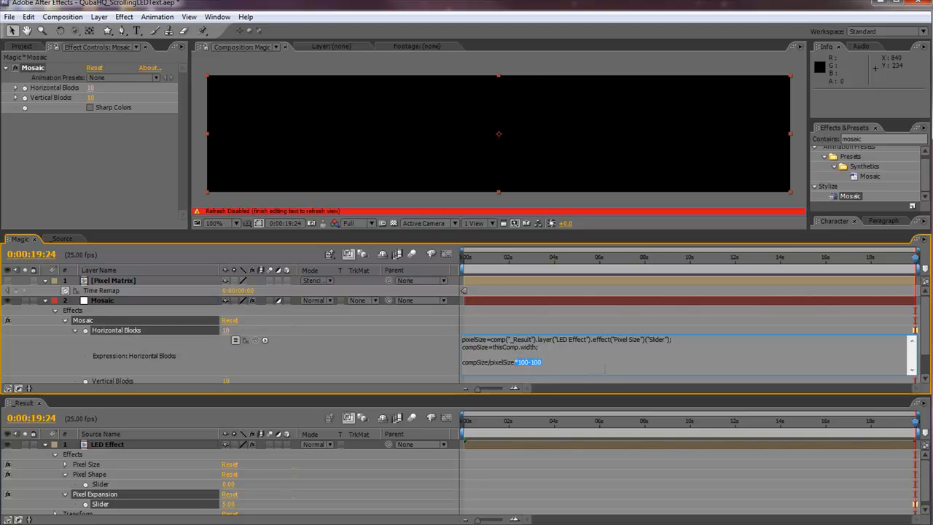
key(BackSpace)
click(558, 315)
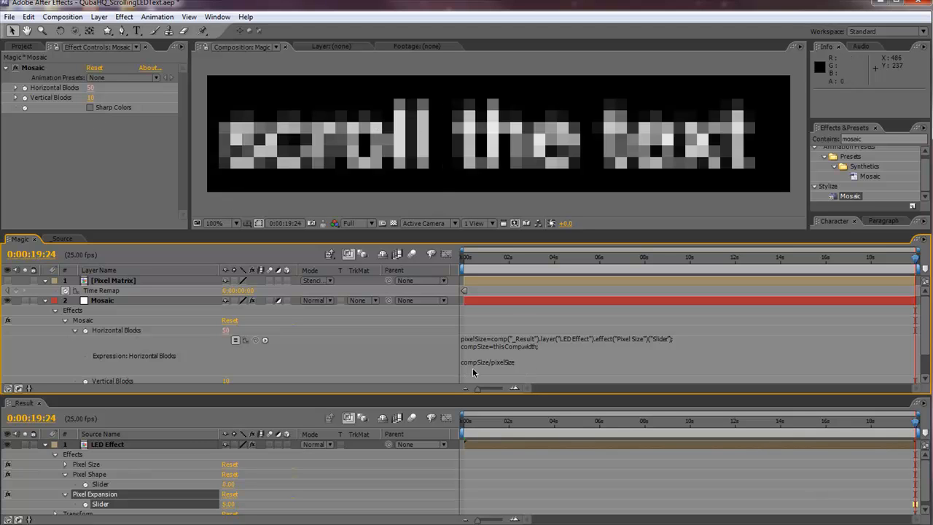
drag(478, 373, 478, 364)
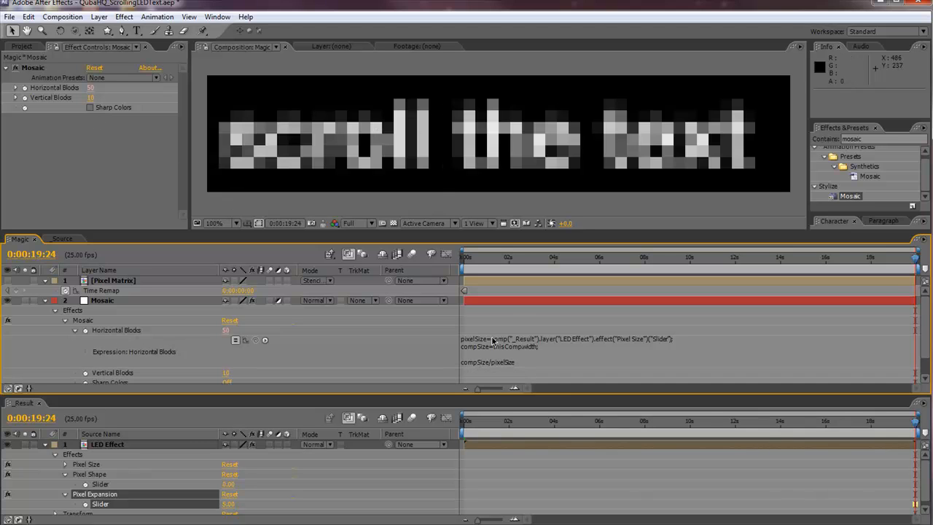
Step: Add the Horizontal Blocks expression to the Mosaic effect's Vertical Blocks, replacing thisComp.width with thisComp.height
alt+click(86, 374)
text(compSize/pixelSize*100-100)
key(shift+Left)
key(shift+Left)
key(shift+Left)
key(shift+Left)
key(shift+Left)
key(shift+Left)
key(shift+Left)
key(shift+Left)
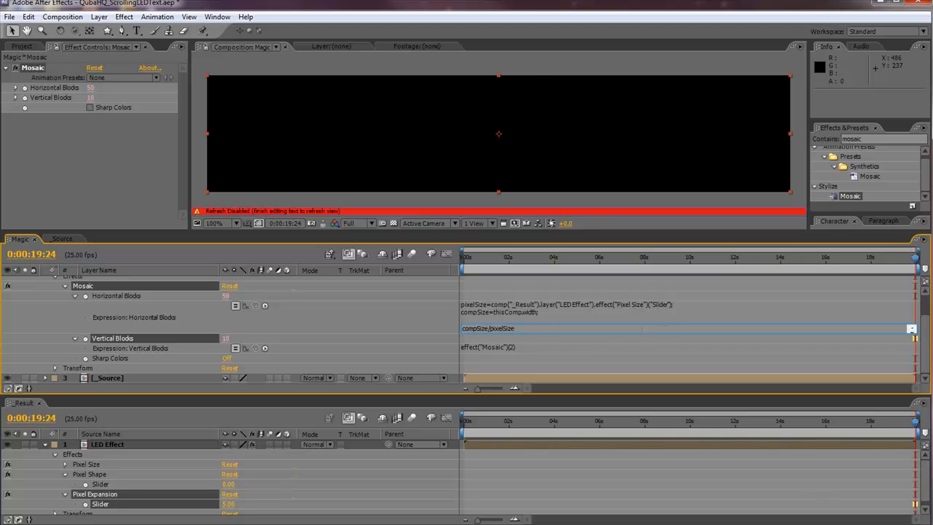
click(636, 347)
key(ctrl+v)
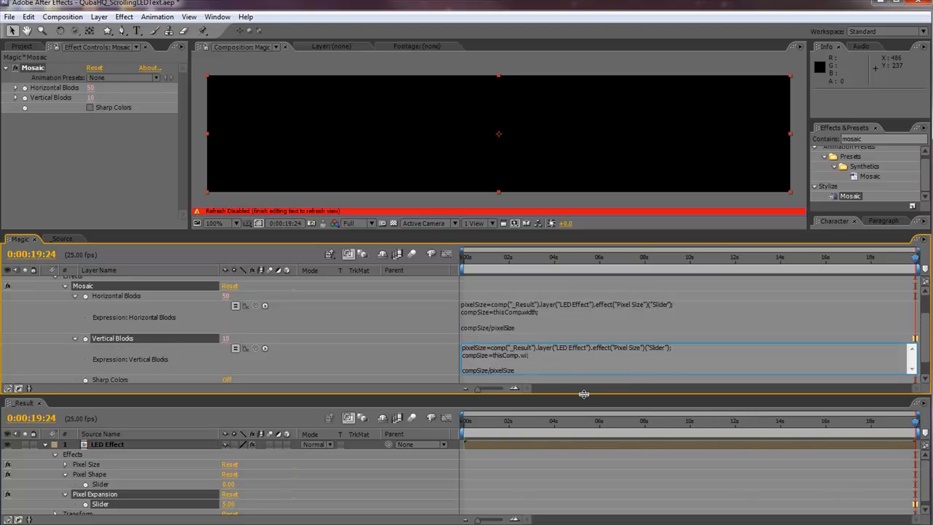
text(height)
click(369, 340)
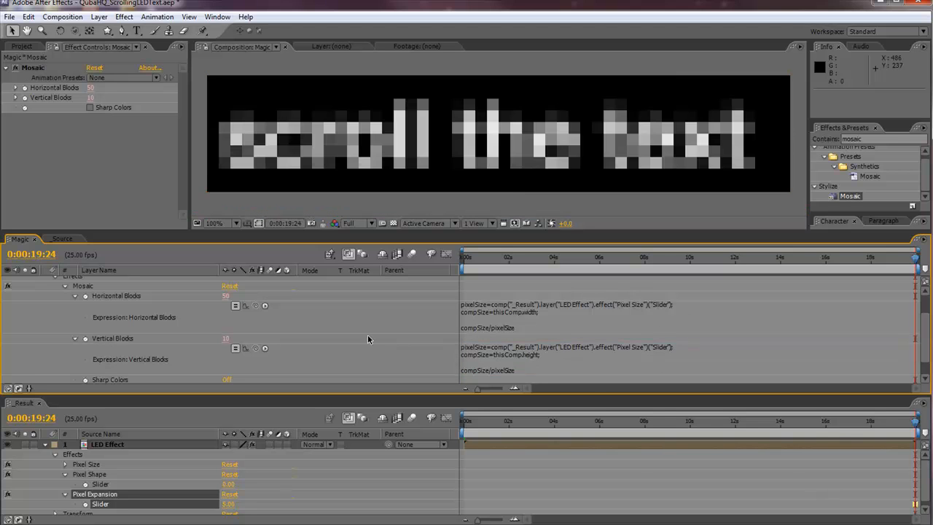
Step: Collapse the Mosaic layer's effect properties and turn on the Pixel Matrix layer's visibility
click(75, 339)
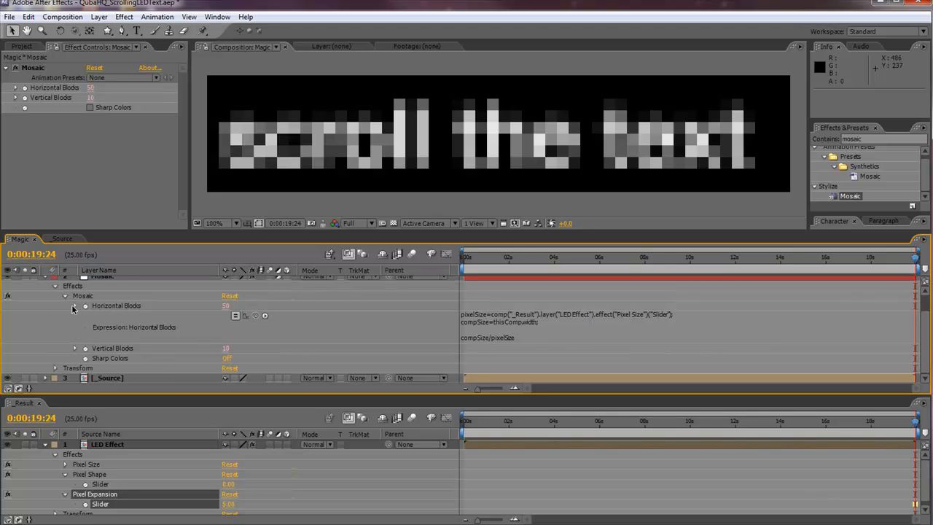
click(74, 306)
click(66, 321)
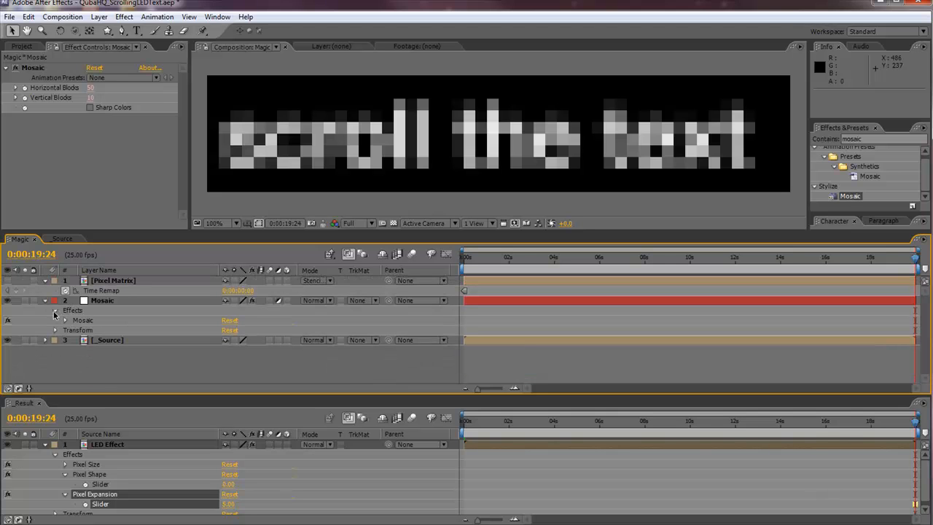
click(54, 312)
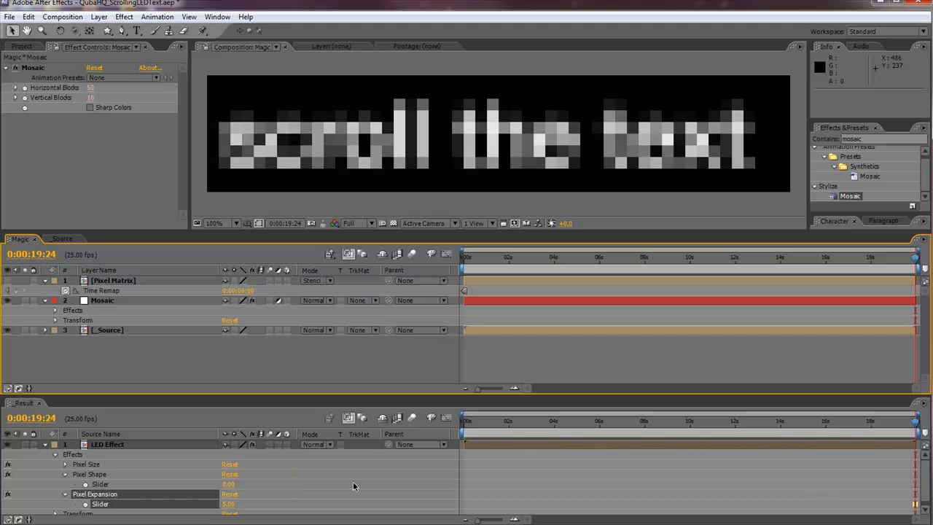
click(8, 281)
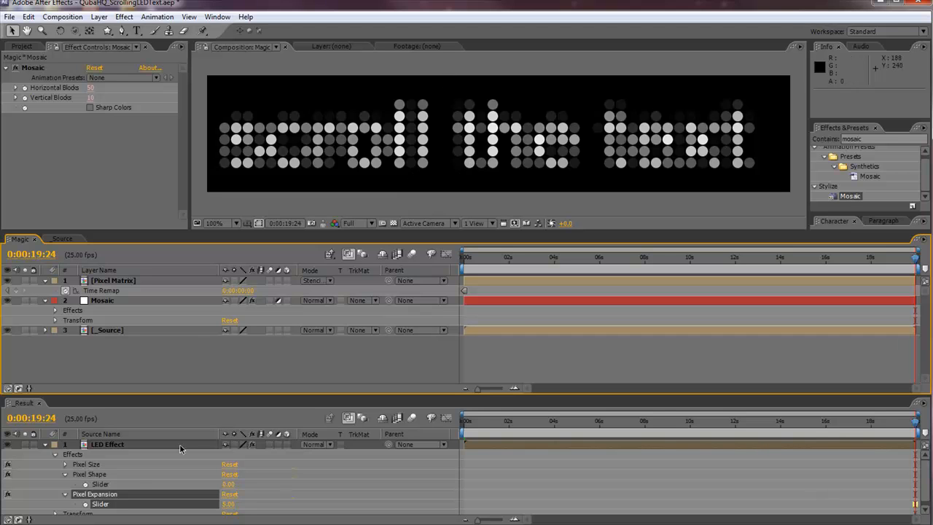
Step: Set the Pixel Size slider of the LED Effect layer to 10 in the _Result composition
click(65, 464)
click(227, 474)
text(10)
key(Return)
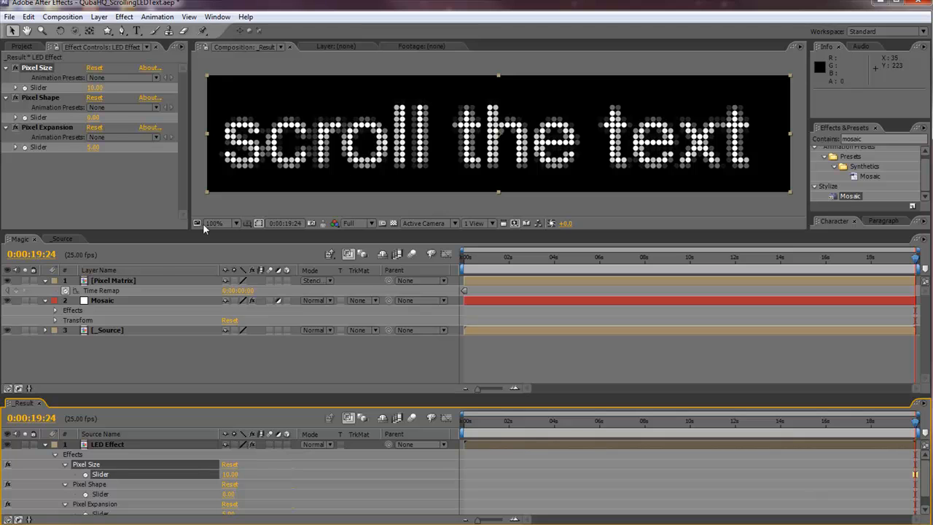
Step: Try Sharp Colors on the Mosaic layer's effect and switch it back off
click(102, 302)
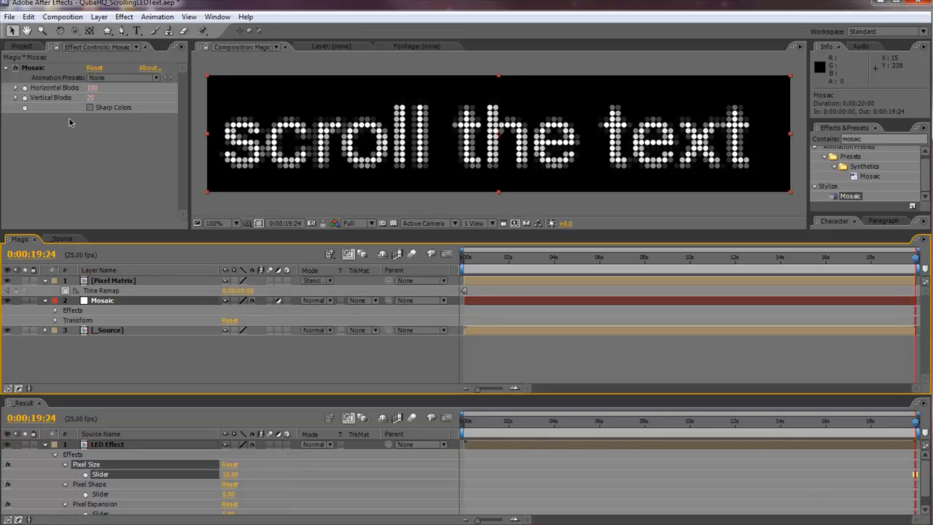
click(90, 108)
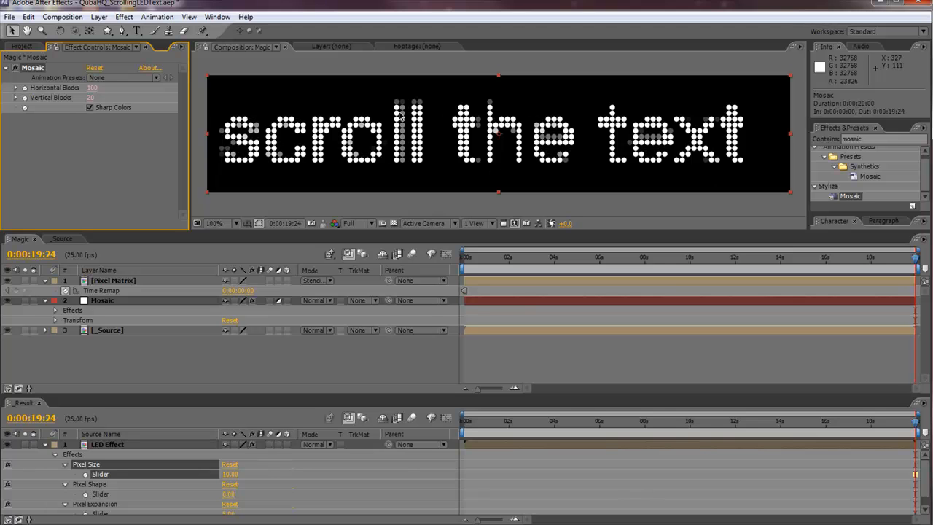
click(89, 108)
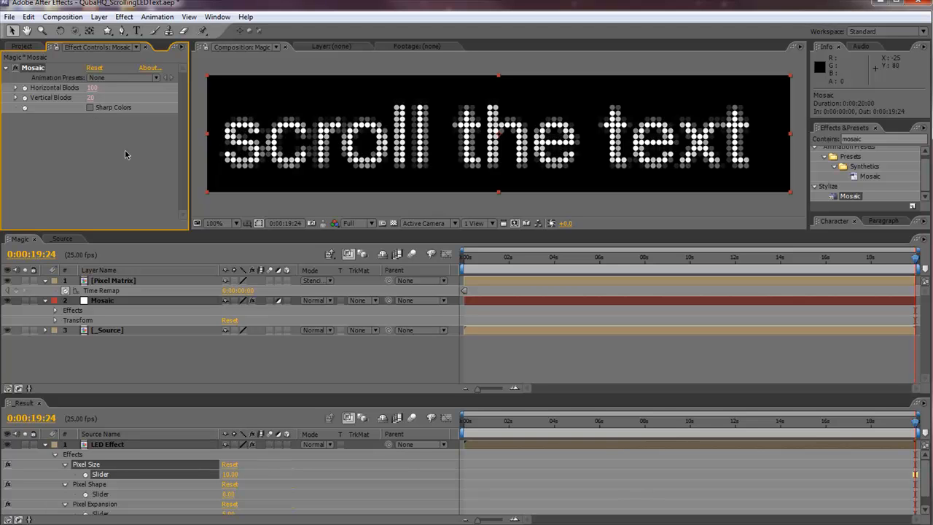
click(200, 368)
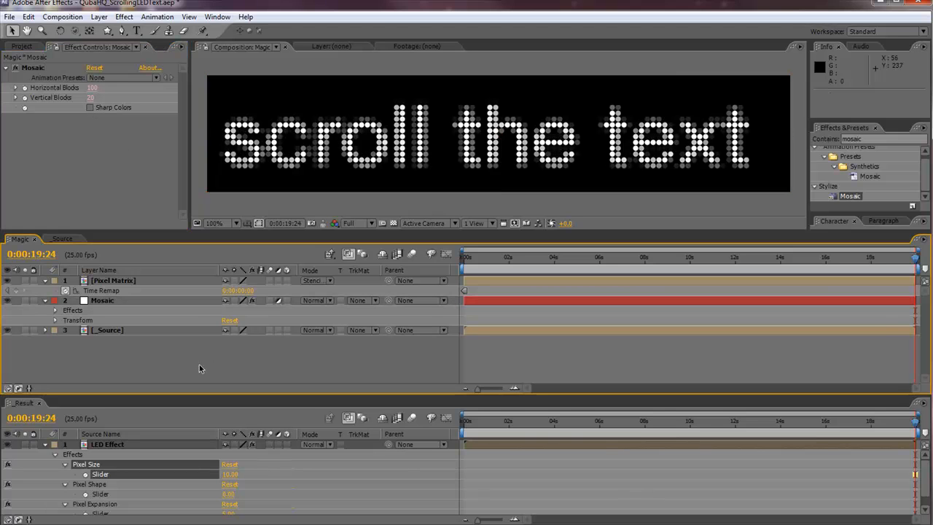
Step: Add an adjustment layer named Posterize to the Magic composition and place it directly below the Pixel Matrix layer
click(99, 16)
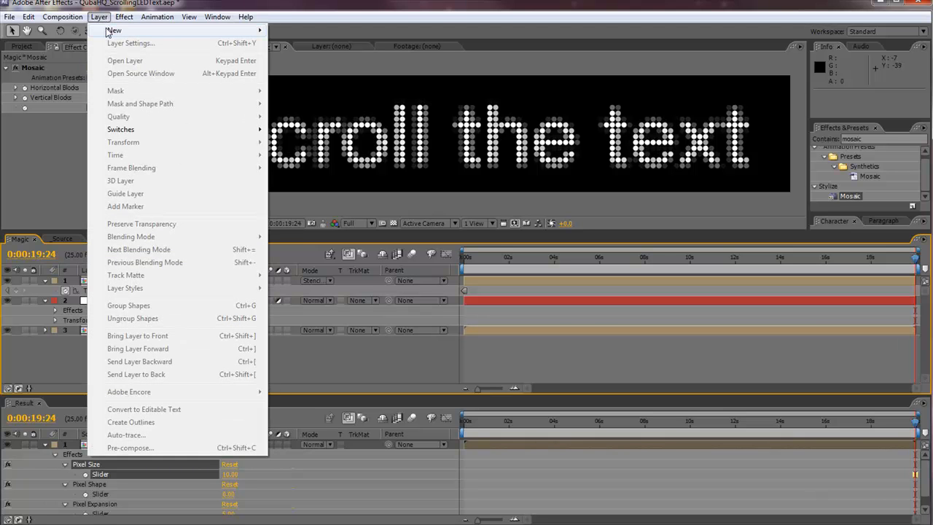
mouse_move(114, 30)
click(321, 108)
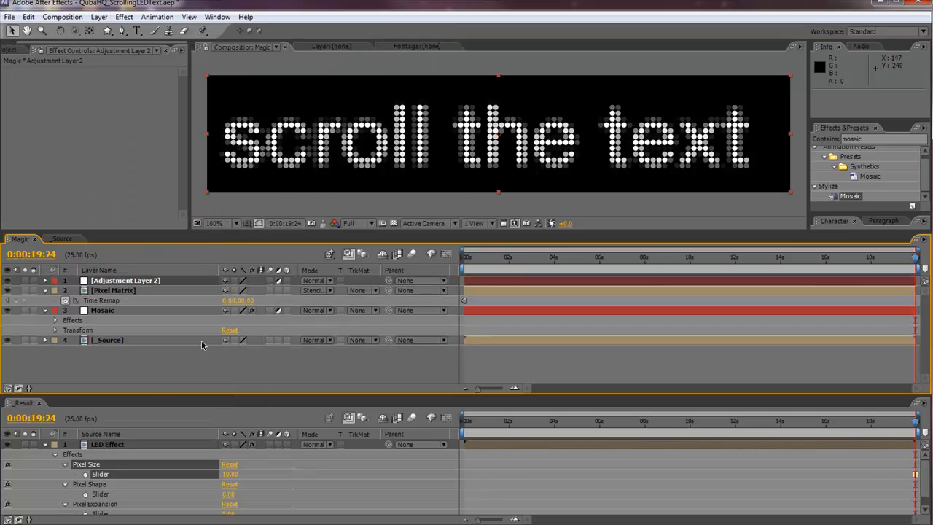
key(Return)
text(P)
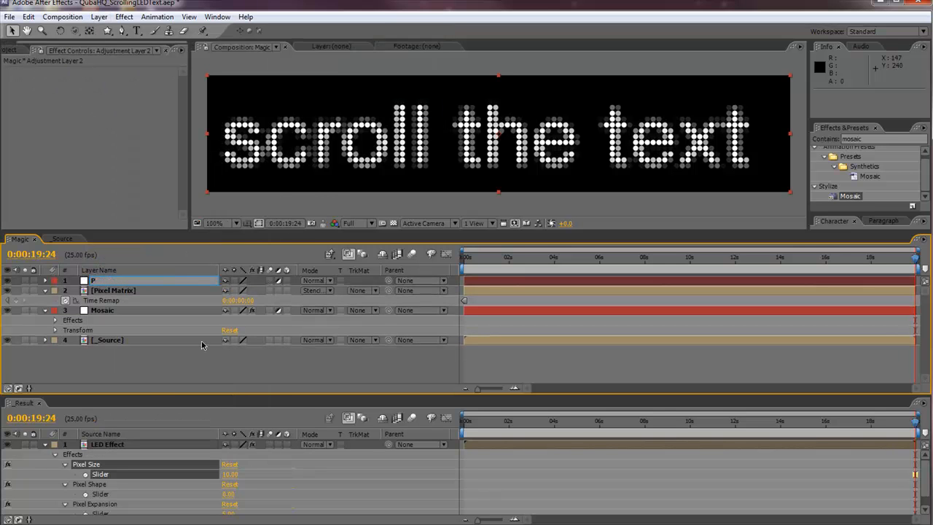
text(osterize)
key(Return)
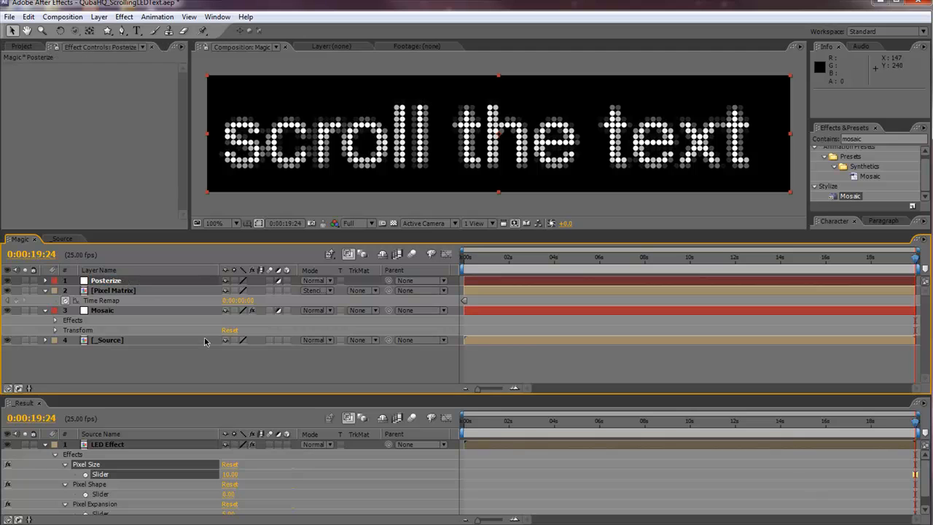
drag(114, 290, 116, 281)
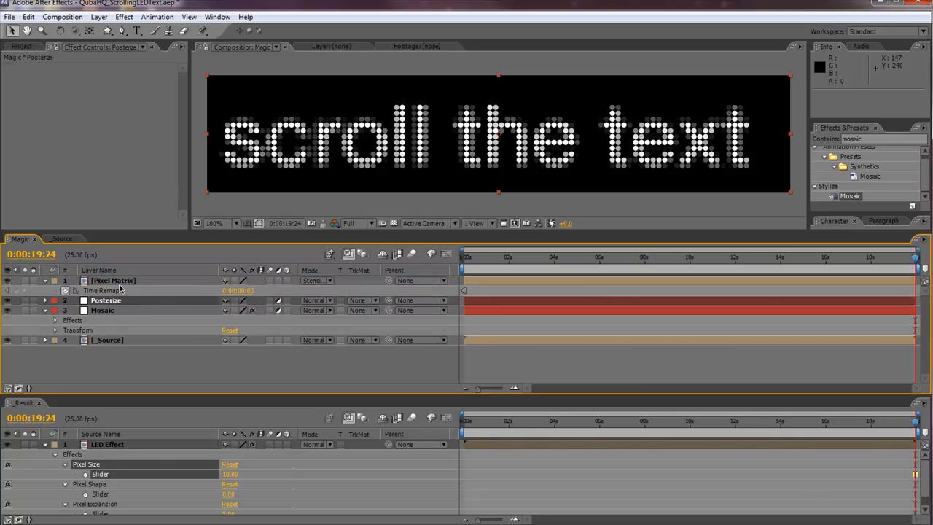
Step: Apply the Posterize effect to the Posterize adjustment layer and set its Level to 2
key(ctrl+5)
text(posterize)
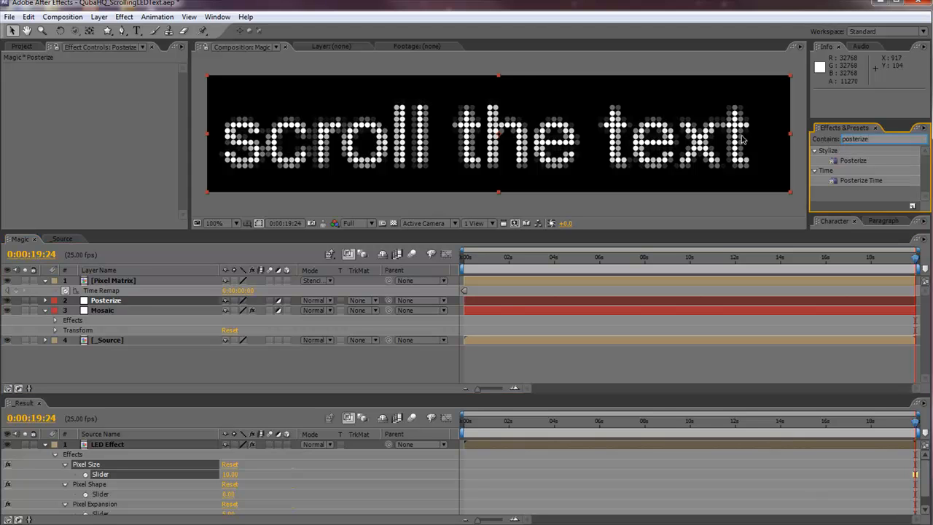
double_click(849, 161)
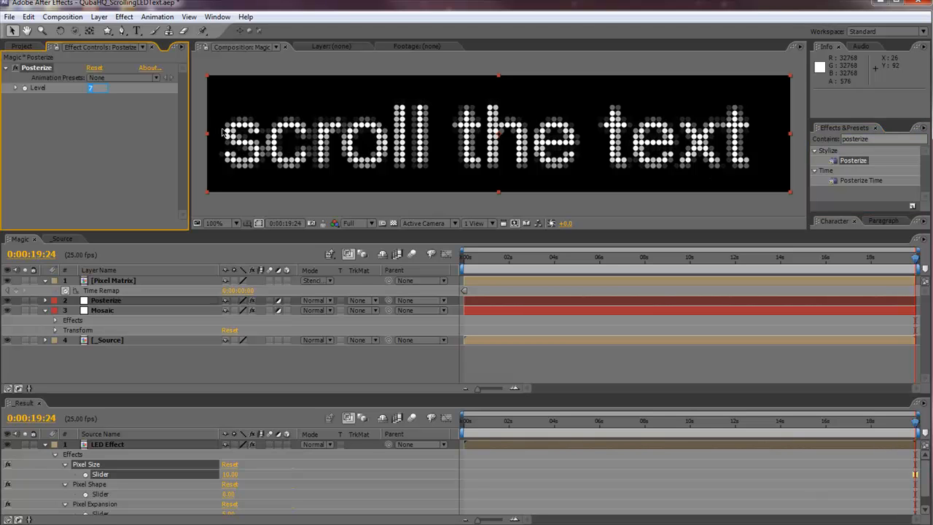
key(Return)
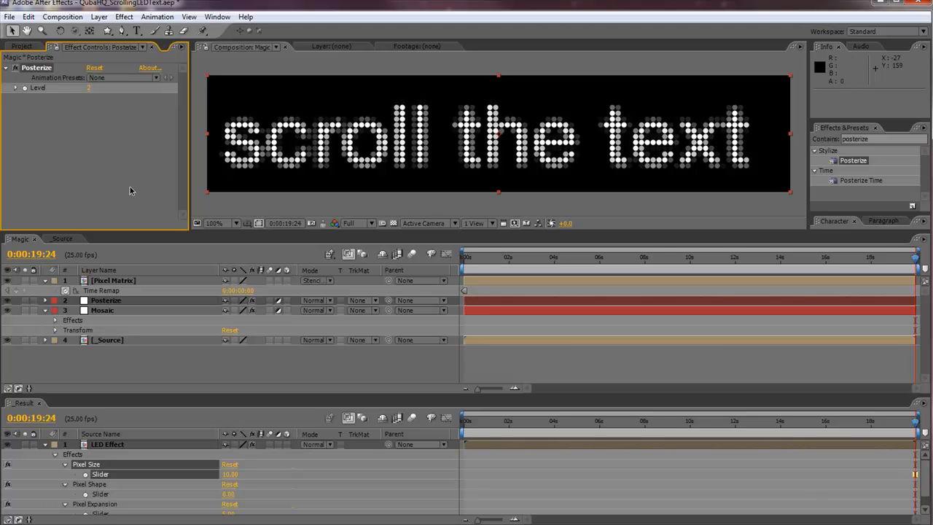
Step: Check the Magic composition's background by switching the transparency grid on and off
mouse_move(106, 300)
mouse_down()
mouse_move(107, 282)
mouse_move(113, 309)
mouse_up()
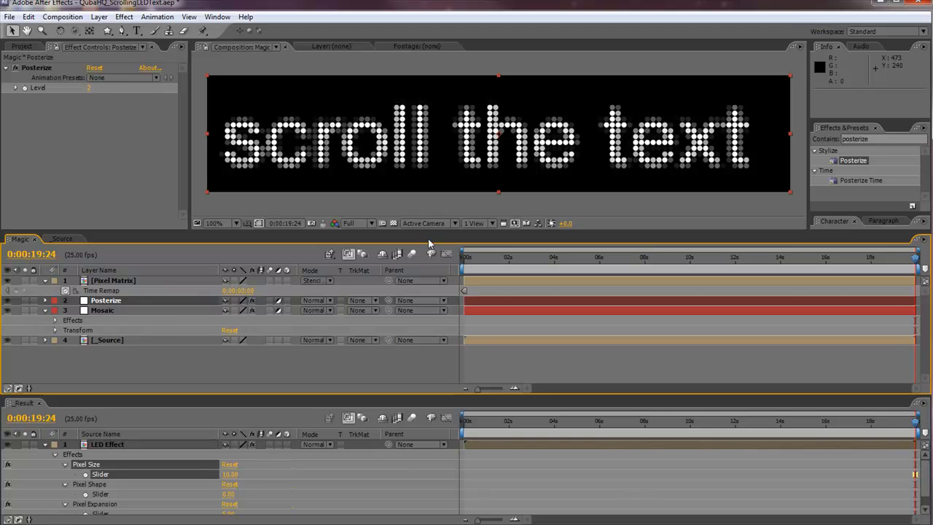
click(394, 223)
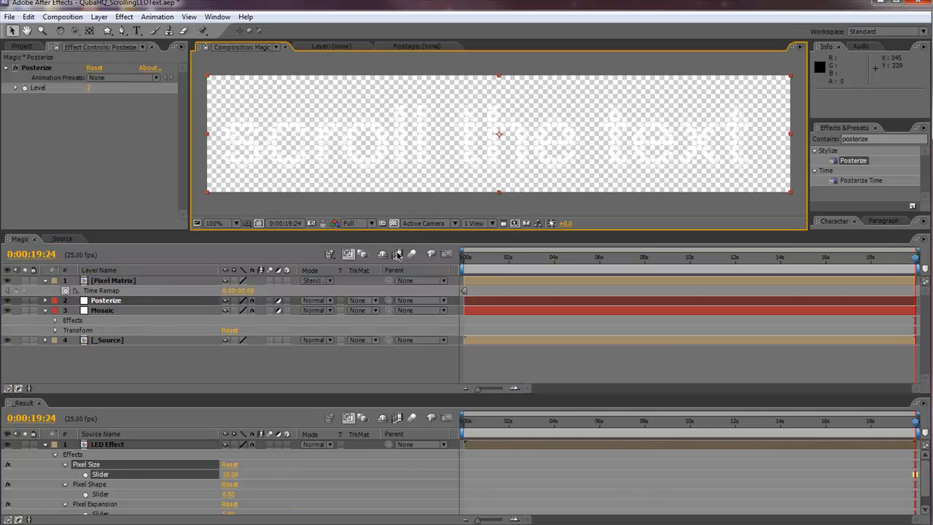
click(394, 223)
Step: Create a black 1000 × 200 pixel solid and move it below the _Source layer
click(115, 353)
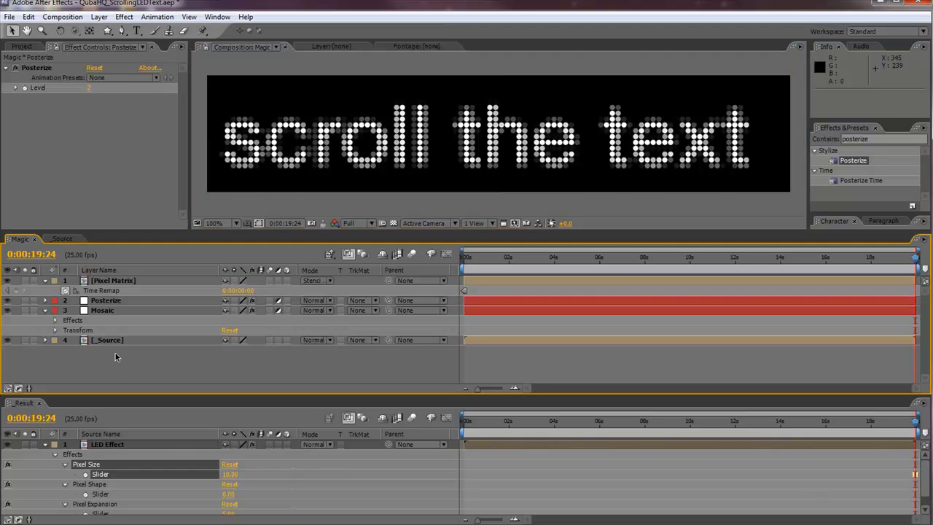
right_click(126, 362)
mouse_move(177, 368)
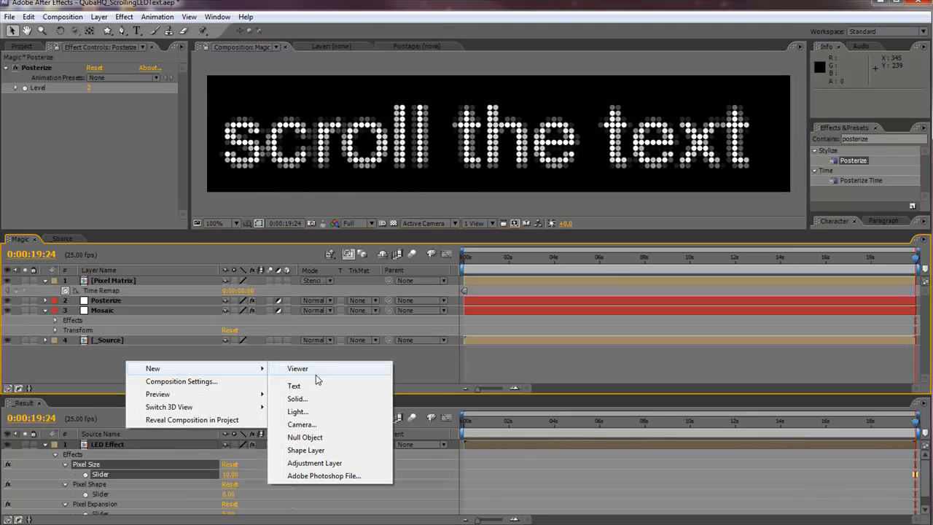
click(310, 399)
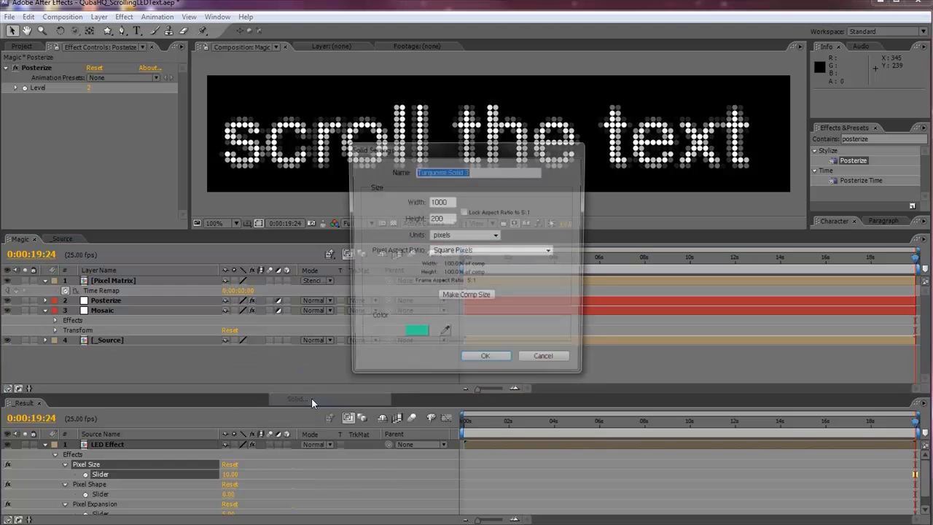
click(413, 333)
drag(423, 182, 430, 224)
click(636, 57)
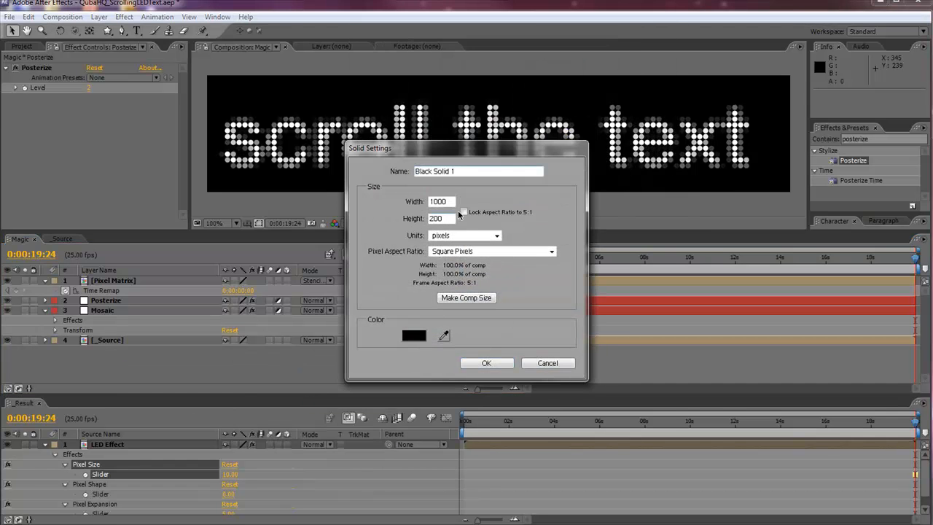
click(486, 362)
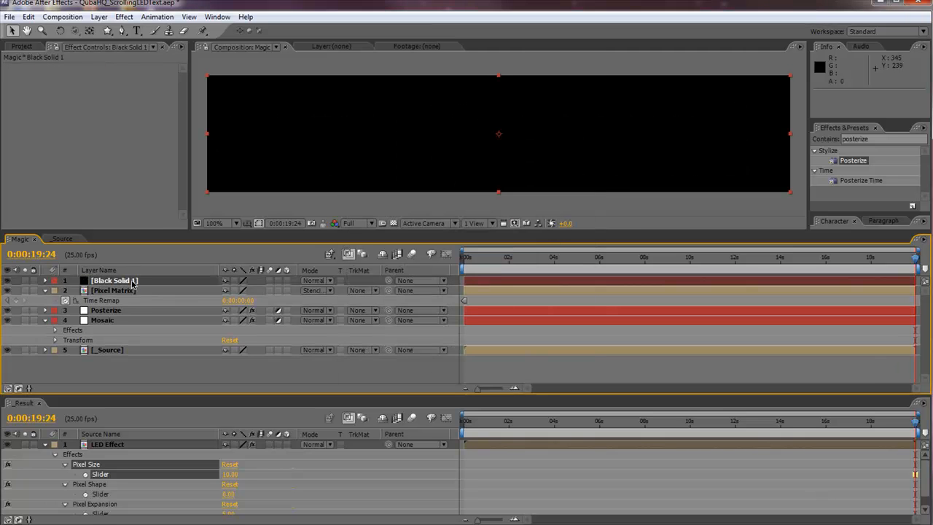
drag(129, 372, 129, 371)
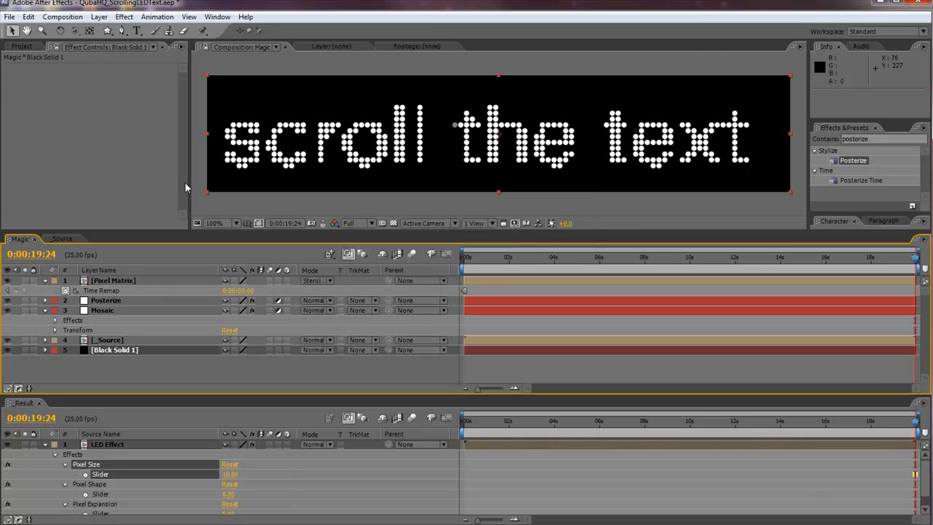
Step: Try a Level of 3 on the Posterize layer's effect and settle on 4
click(106, 300)
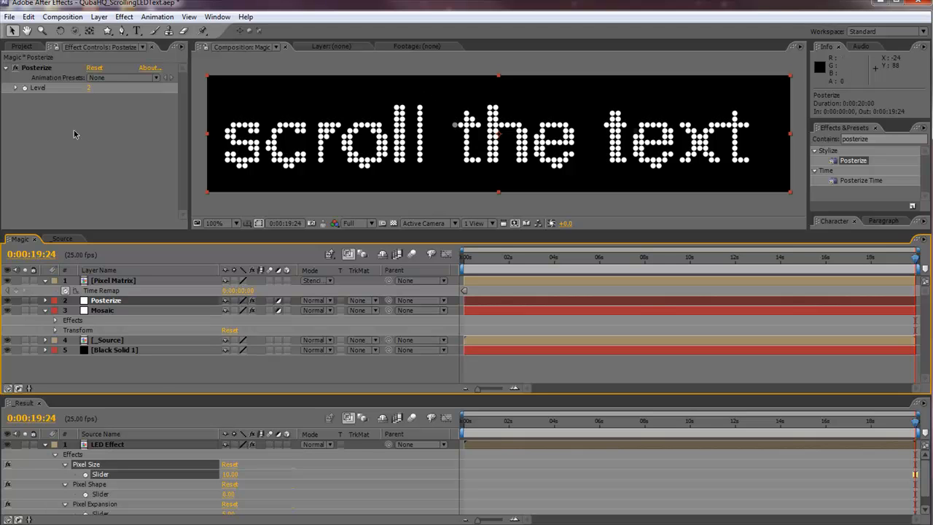
click(88, 88)
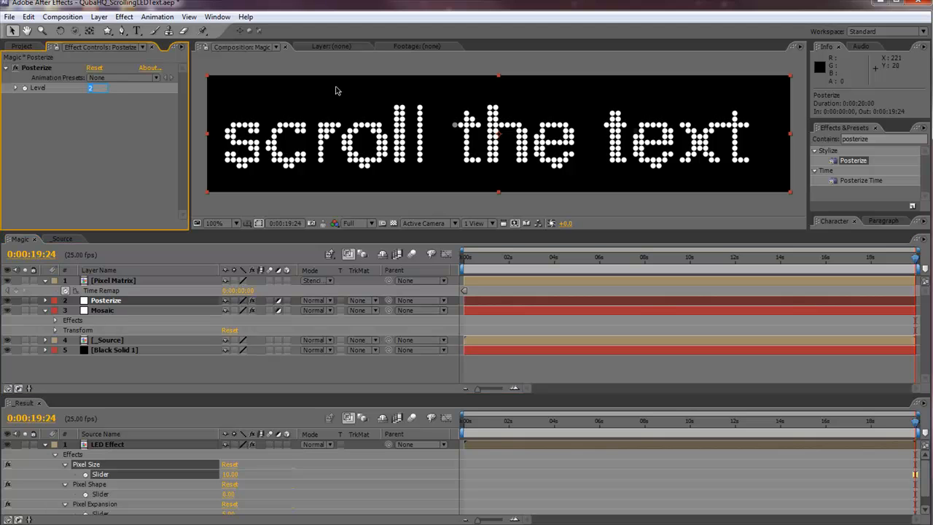
text(5)
key(Return)
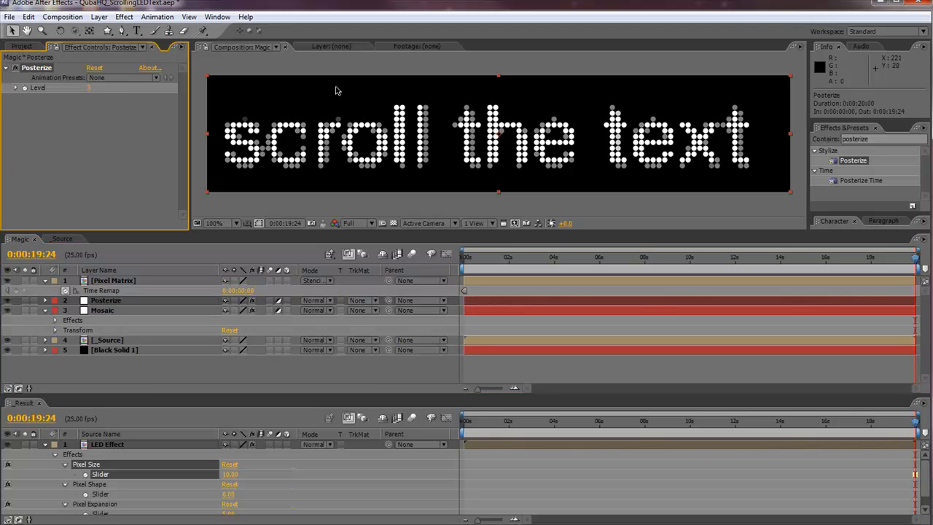
click(88, 88)
text(4)
key(Return)
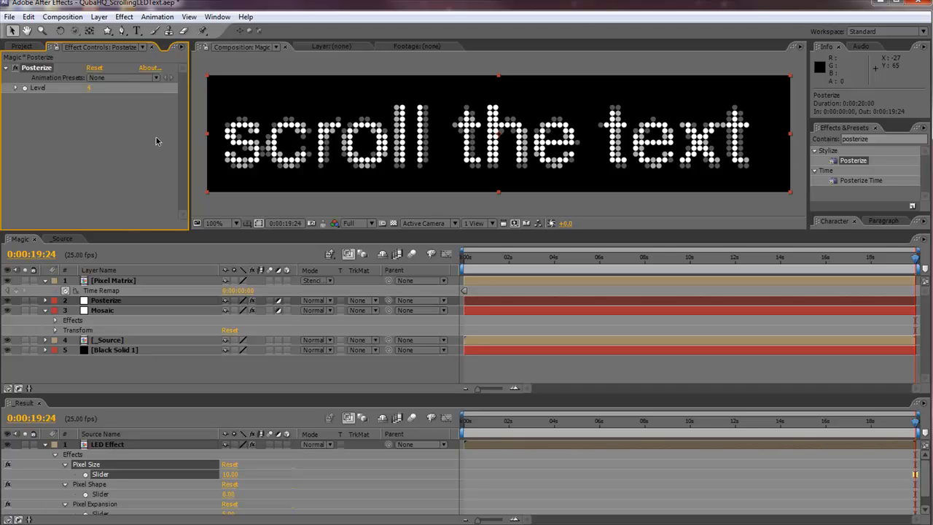
Step: Enlarge the _Result timeline to show all LED Effect controls and select the Pixel Expansion effect
drag(243, 394, 246, 356)
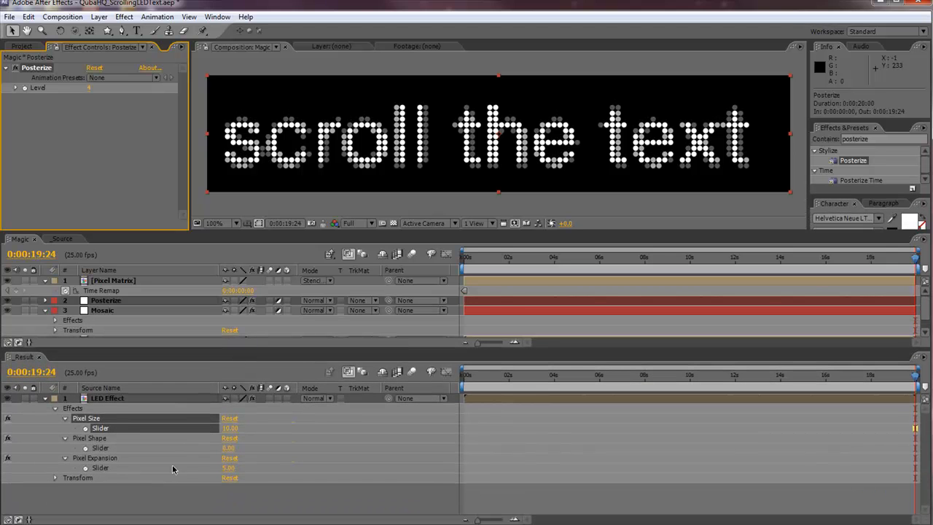
click(188, 495)
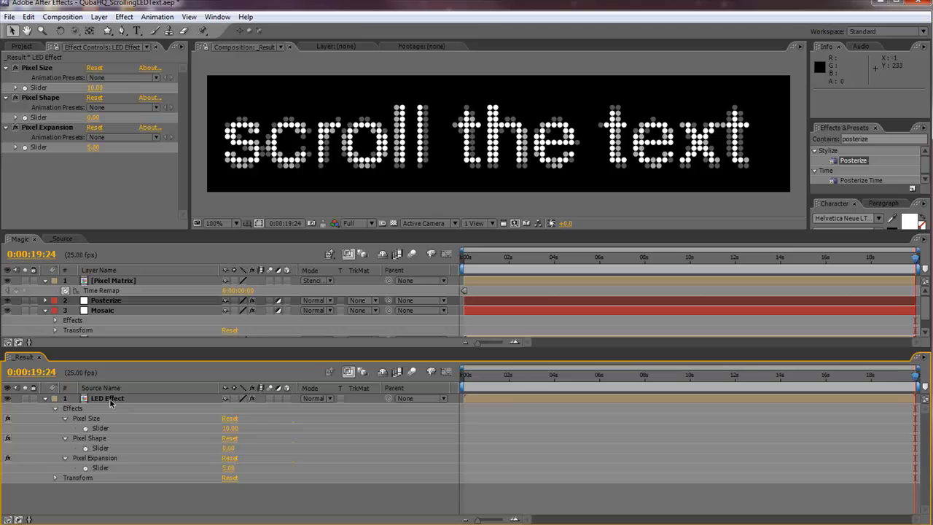
click(98, 459)
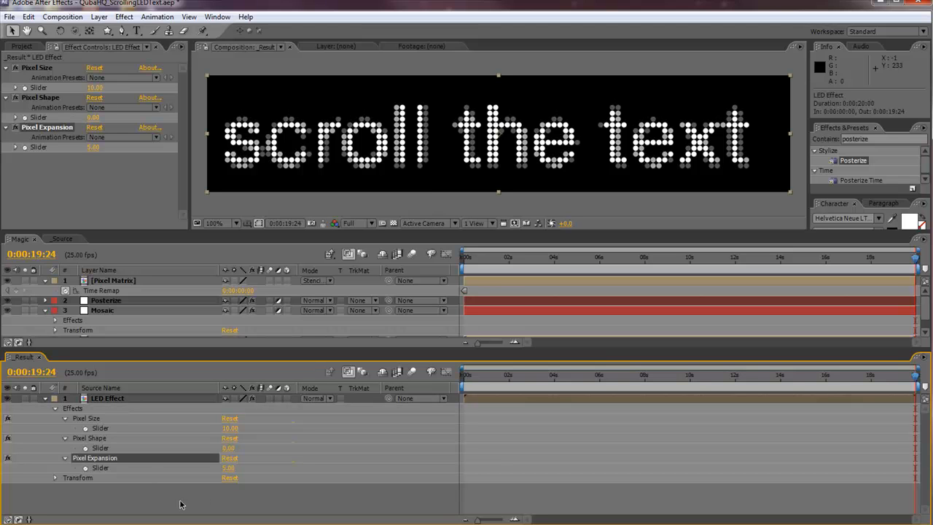
Step: Duplicate the Pixel Expansion slider control on the LED Effect layer, rename the copy Posterize and expand it
key(ctrl+d)
click(127, 500)
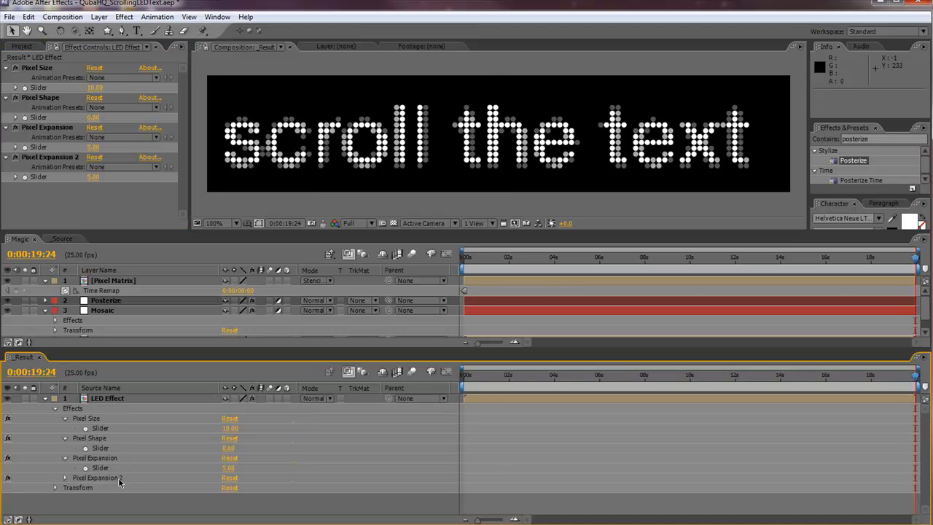
click(118, 478)
key(Return)
text(P)
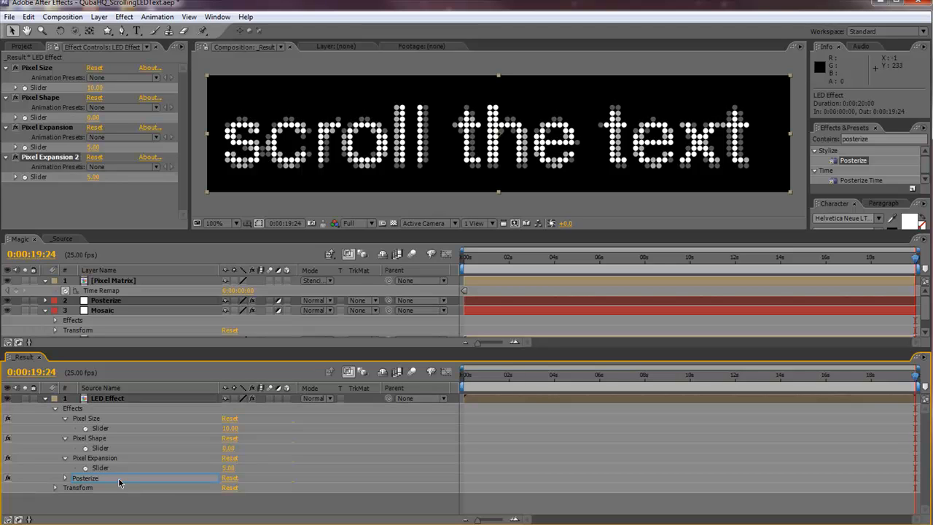
text(osterize)
key(Return)
click(65, 478)
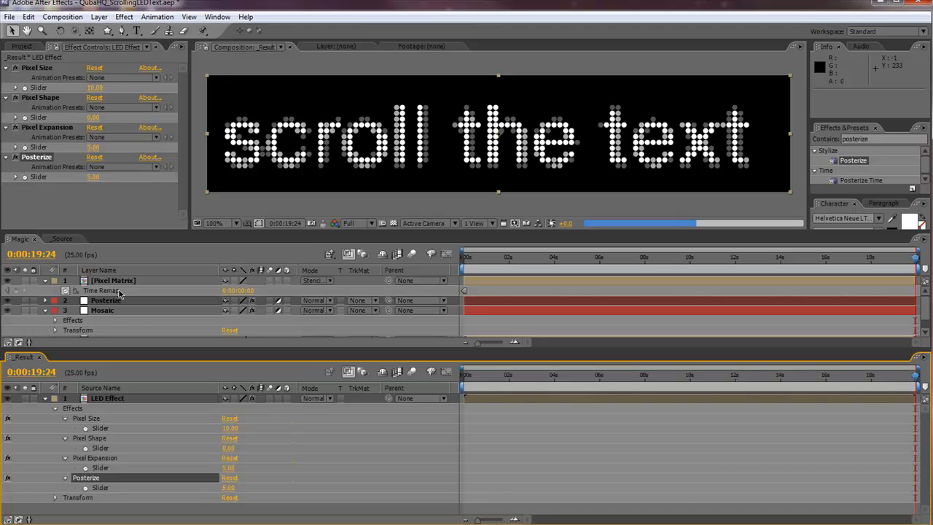
Step: Link the Level of the Posterize layer in Magic to the LED Effect's Posterize slider with an expression
click(113, 301)
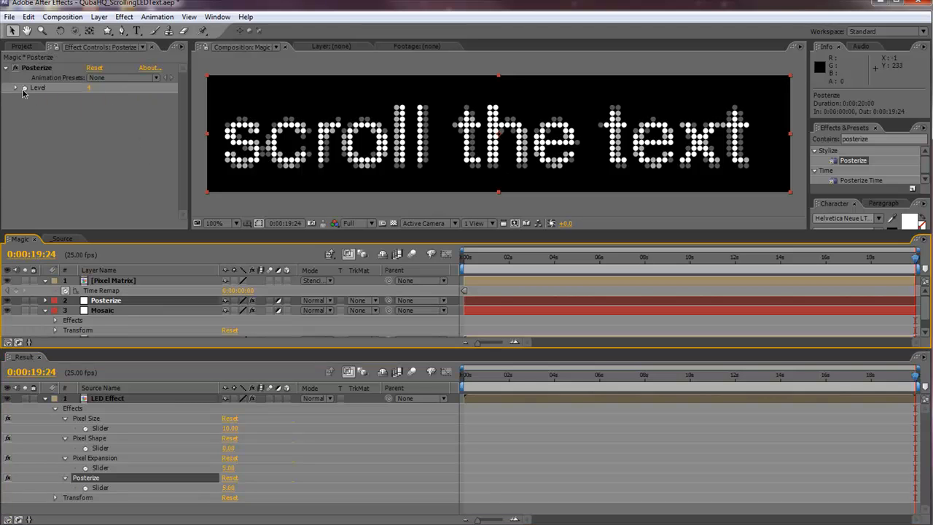
alt+click(25, 88)
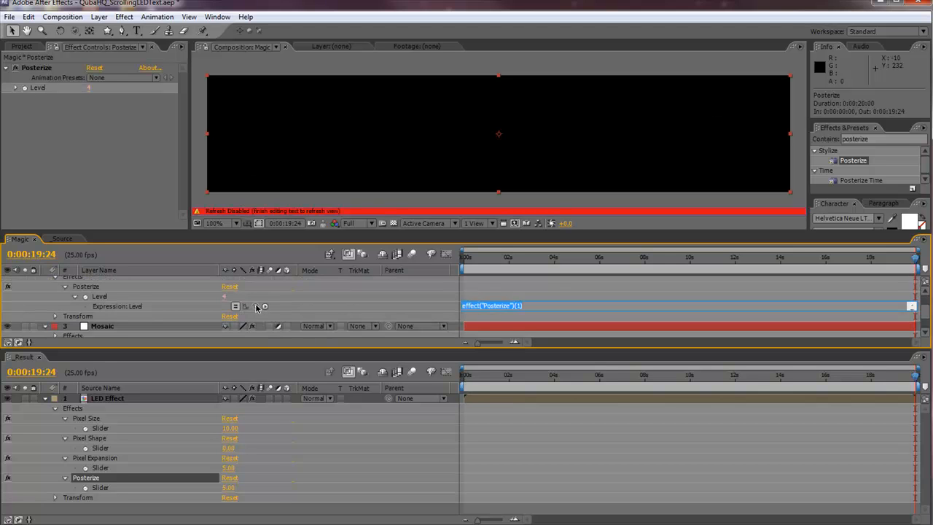
drag(256, 308, 101, 490)
click(135, 510)
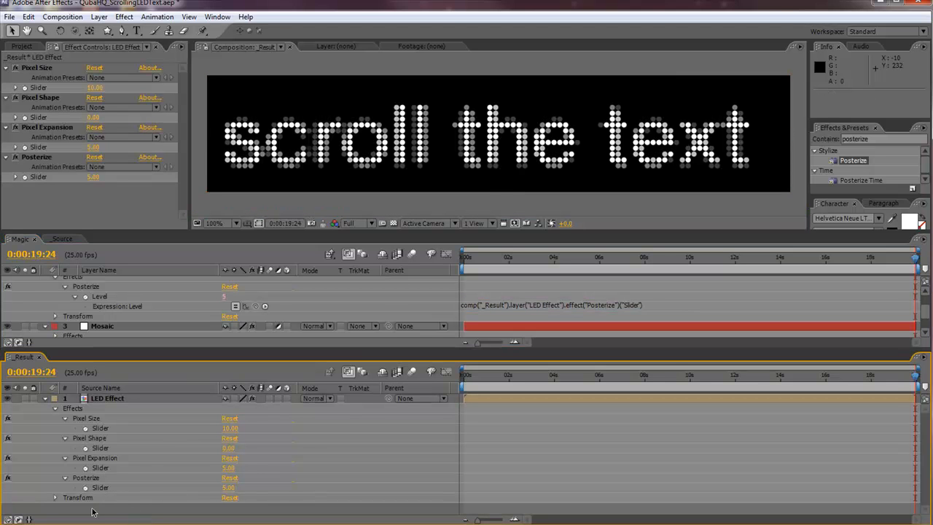
Step: Try a value of 2 on the LED Effect's Posterize slider and settle on 4
click(228, 488)
text(2)
key(Return)
click(228, 489)
key(Return)
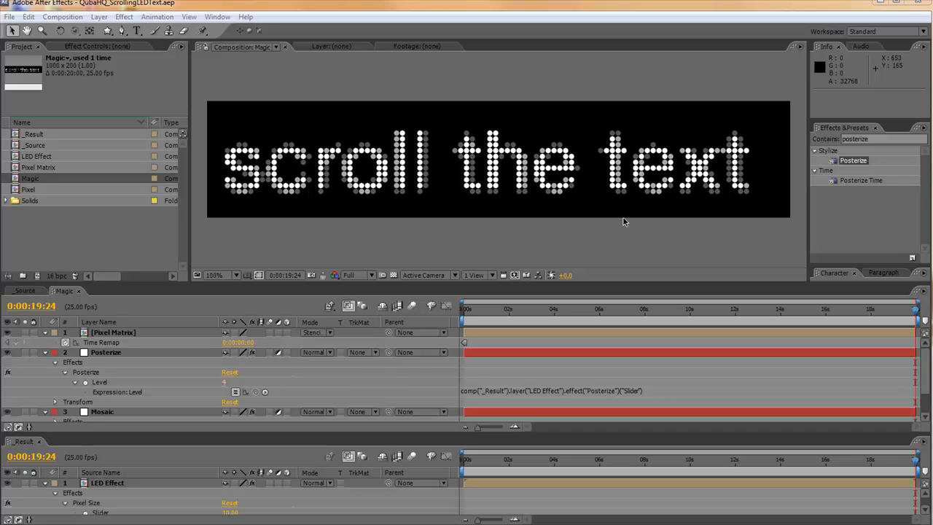
Step: Check the transparency of the Magic and LED Effect compositions by switching the transparency grid on and off in each
click(393, 275)
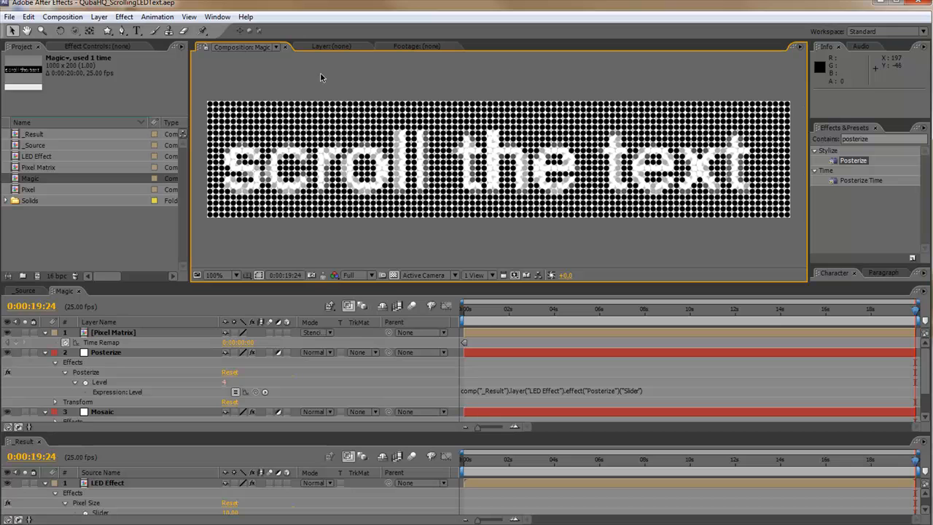
click(393, 275)
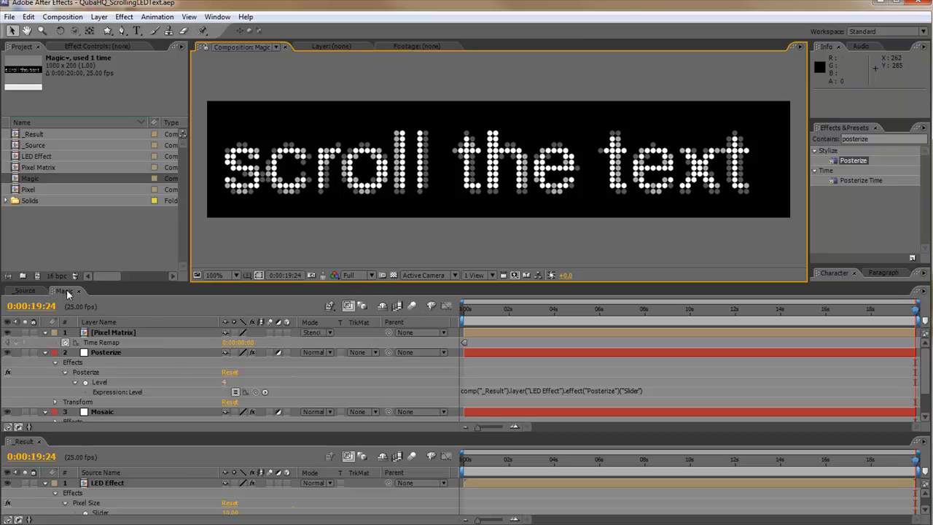
double_click(37, 156)
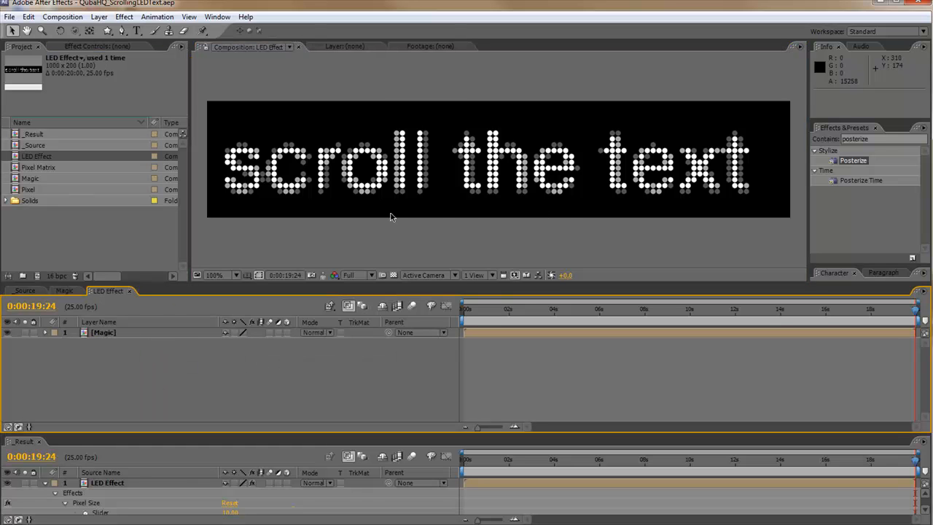
click(393, 274)
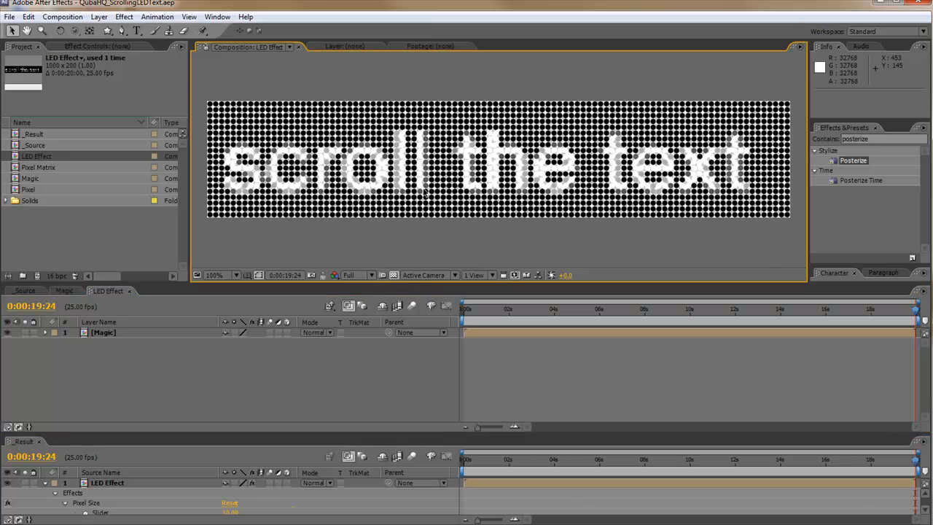
click(393, 275)
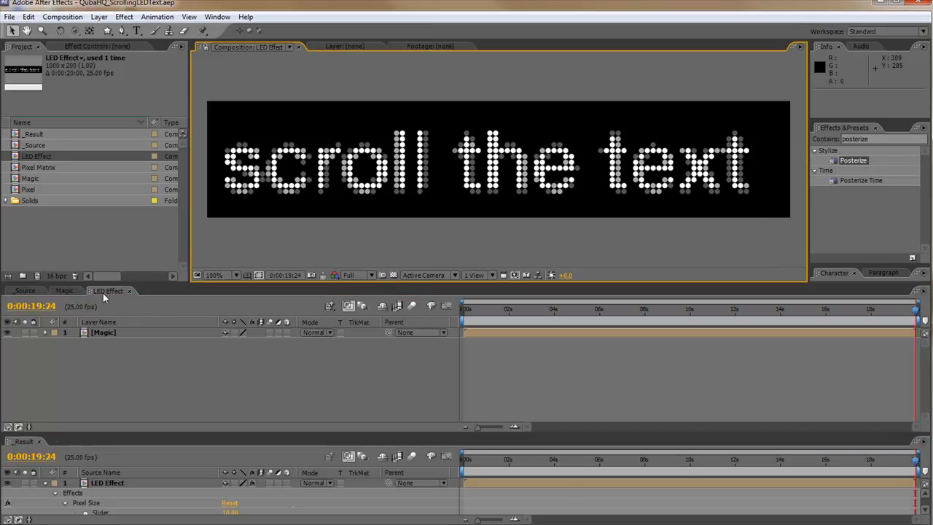
Step: Create a white 1000 × 200 pixel solid in the LED Effect composition and move it below the Magic layer
click(112, 376)
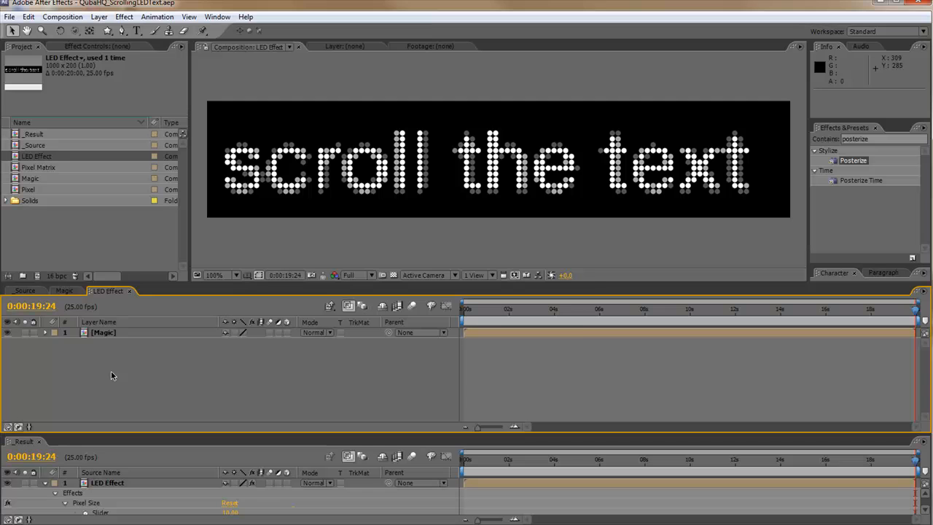
key(ctrl+y)
click(414, 336)
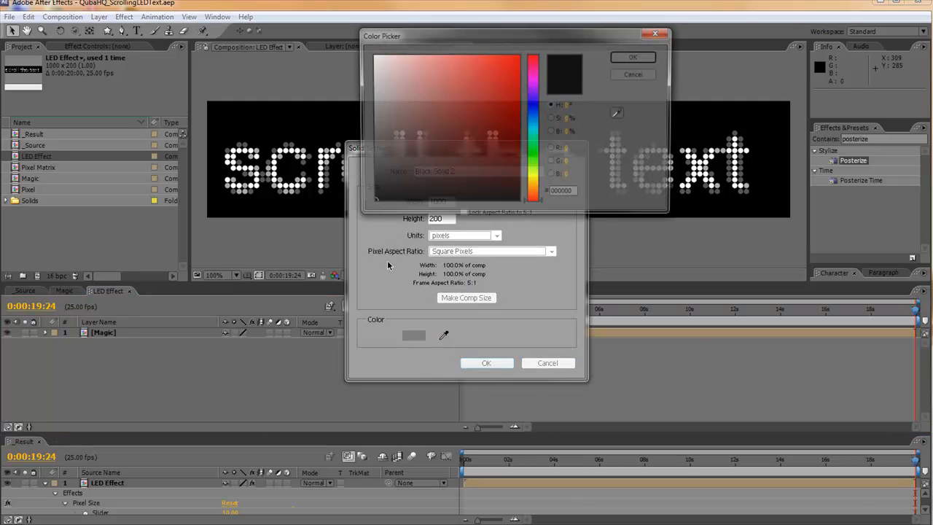
click(372, 56)
click(635, 59)
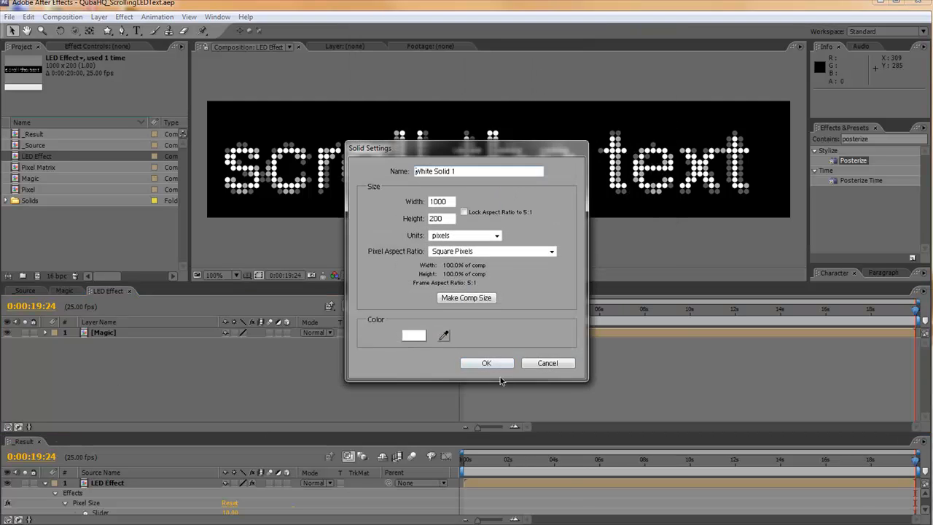
click(488, 362)
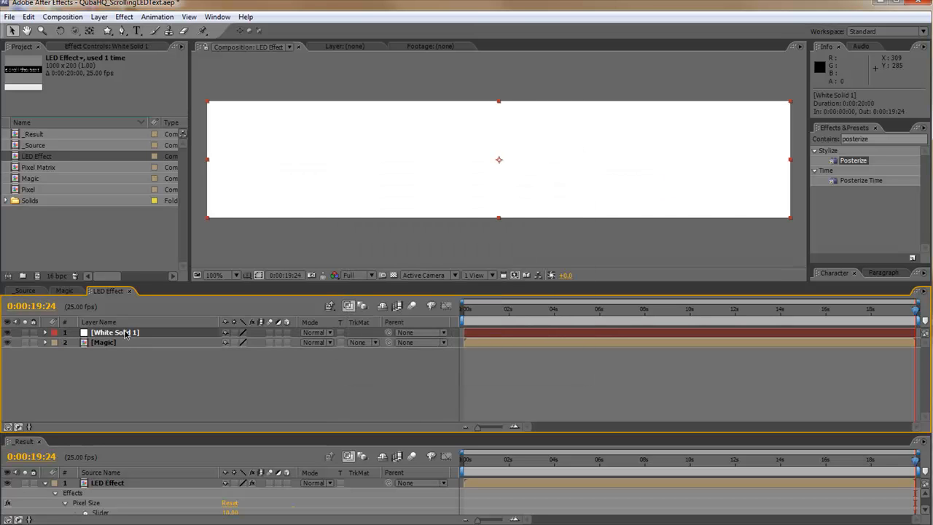
drag(125, 334, 121, 363)
Step: Set the white solid's track matte to Luma Matte "[Magic]" and check the result against the transparency grid
click(354, 344)
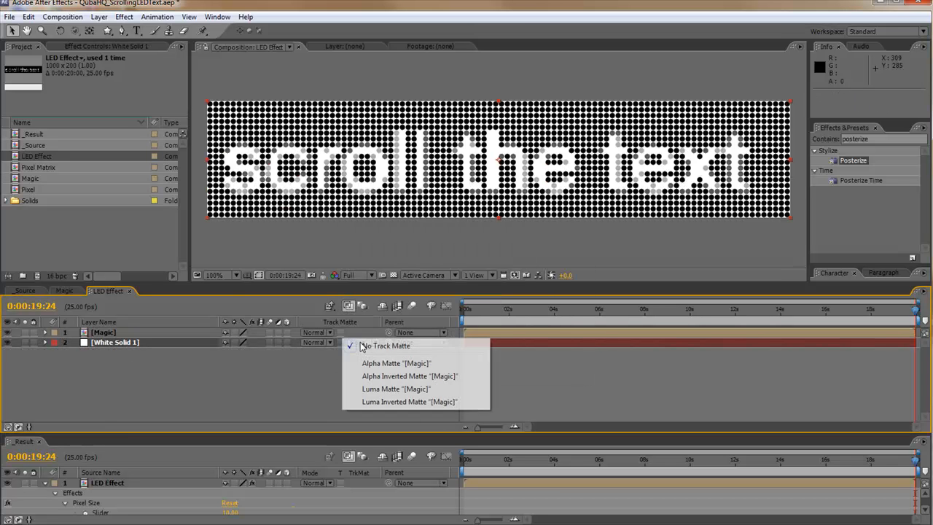
click(390, 390)
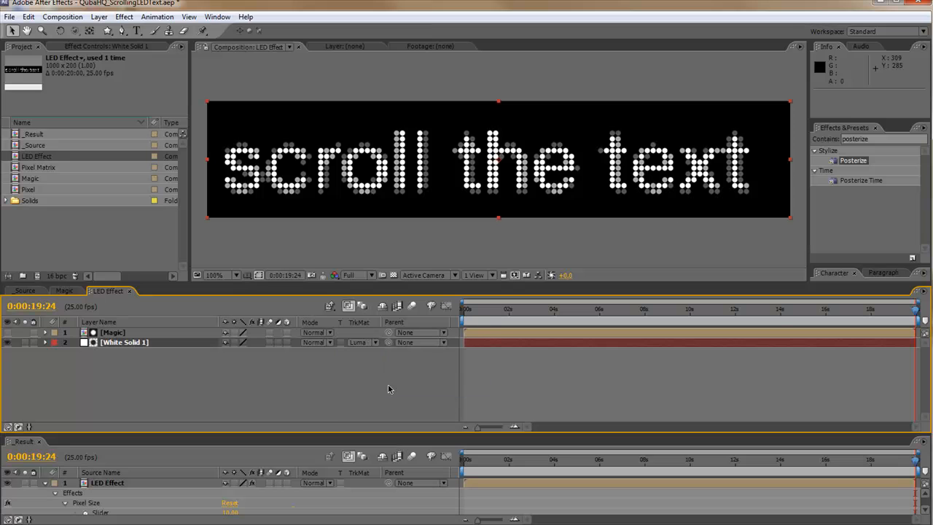
click(393, 275)
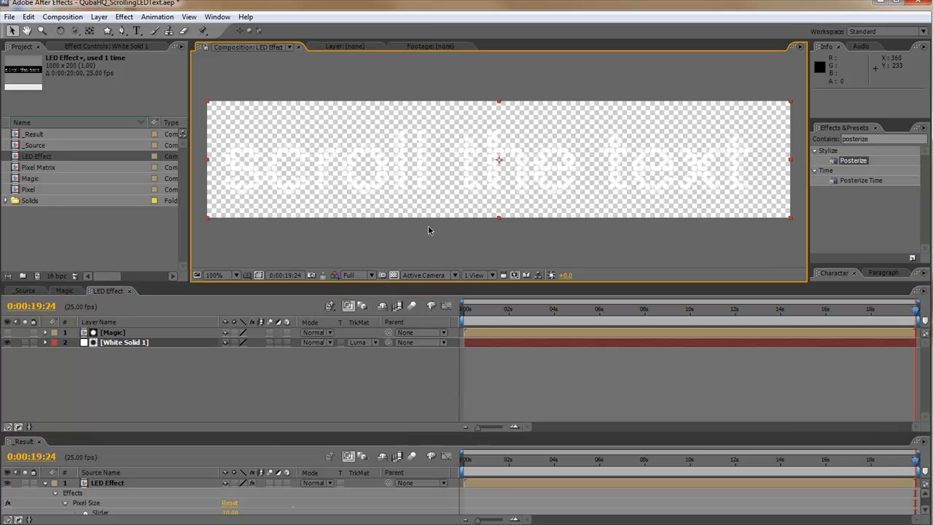
scroll(441, 186, up, 2)
scroll(441, 186, down, 2)
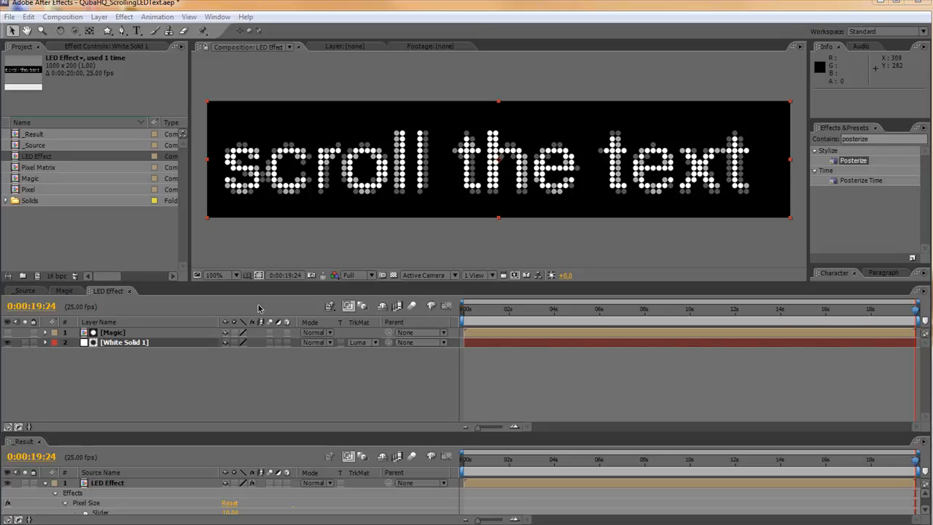
Step: Switch to the Magic composition and collapse the properties of the Pixel Matrix, Posterize and Mosaic layers
click(64, 291)
click(110, 334)
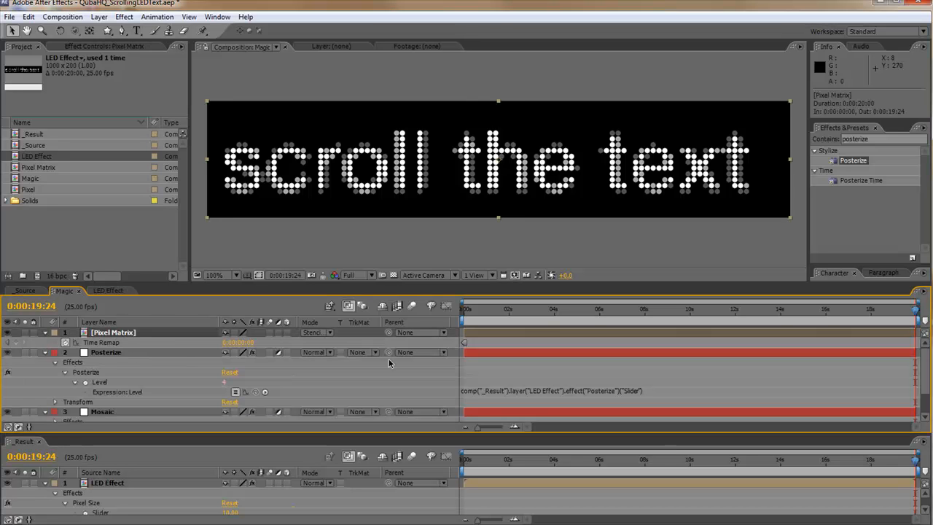
click(45, 334)
click(46, 343)
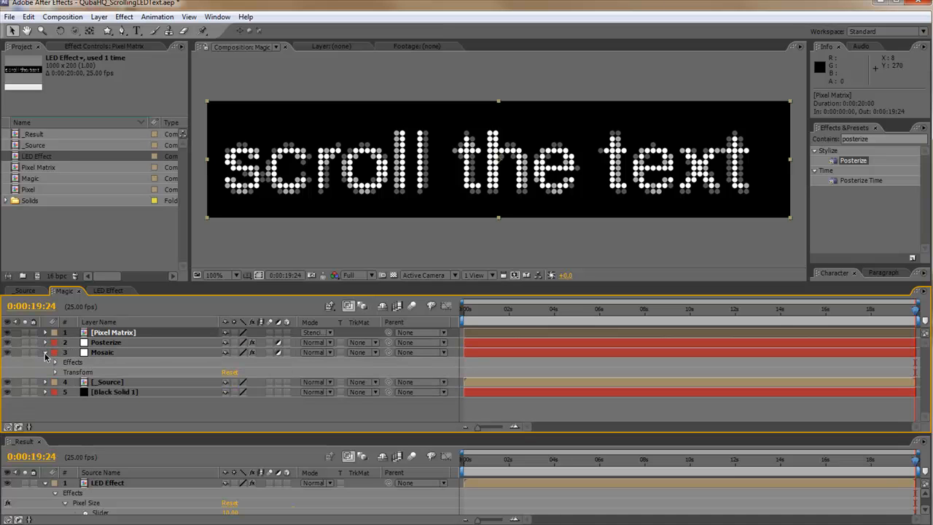
click(45, 353)
click(126, 404)
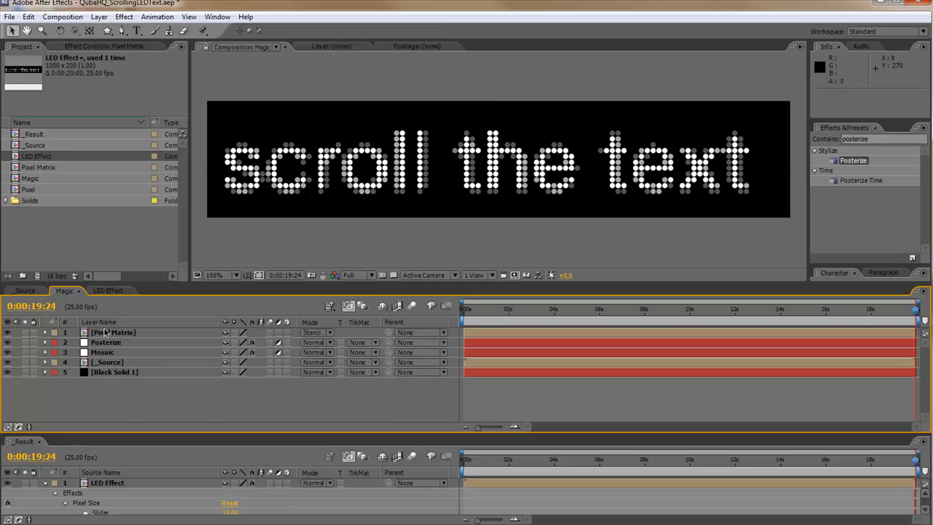
Step: Duplicate the Pixel Matrix layer and insert White Solid 1 from the Solids folder between the two copies
click(111, 334)
key(ctrl+d)
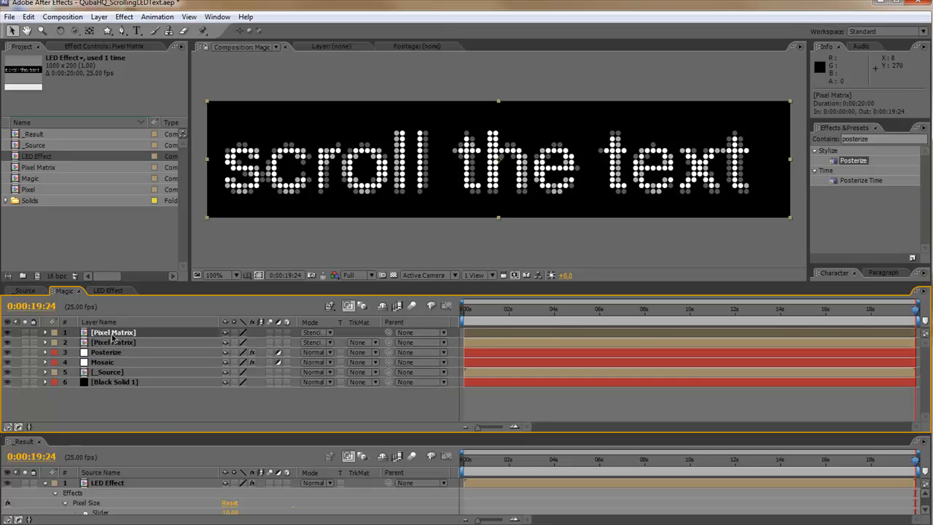
click(7, 201)
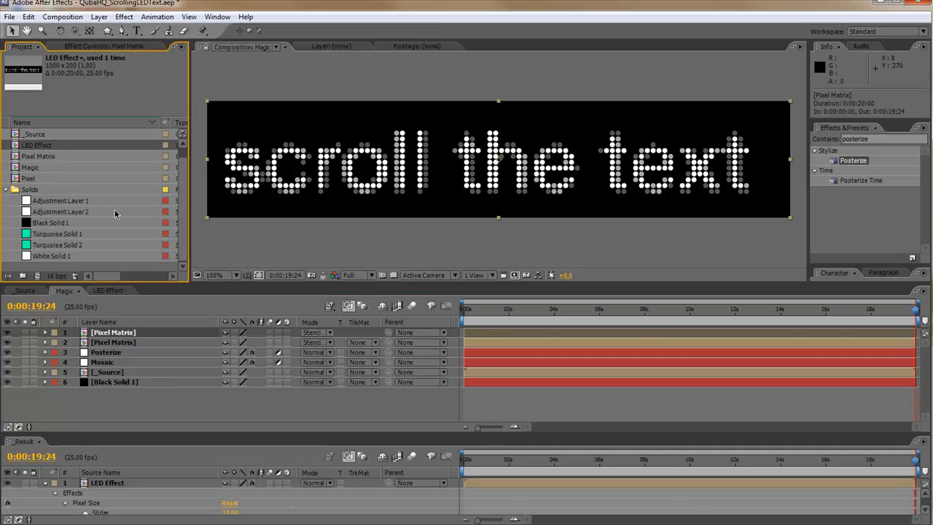
drag(55, 257, 138, 342)
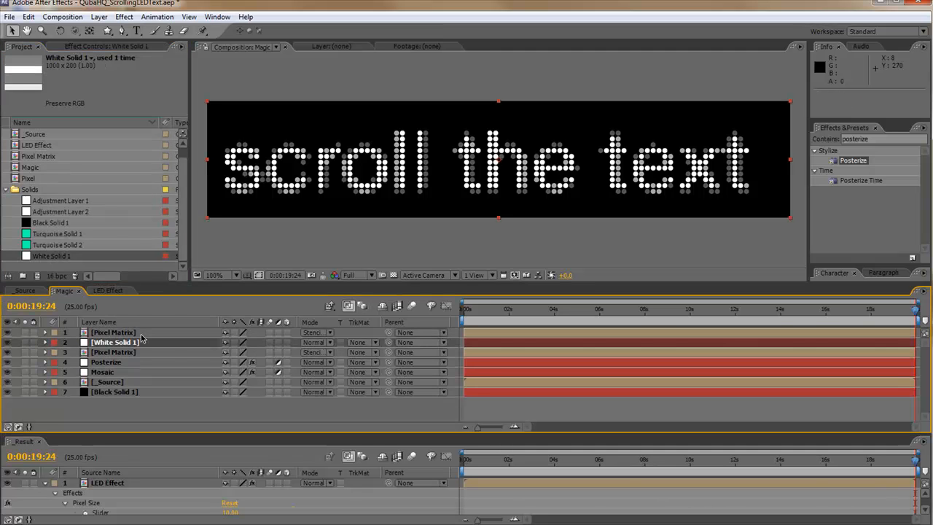
Step: Set the upper Pixel Matrix layer's blending mode to Normal and White Solid 1's track matte to Alpha Matte "[Pixel Matrix]"
click(330, 333)
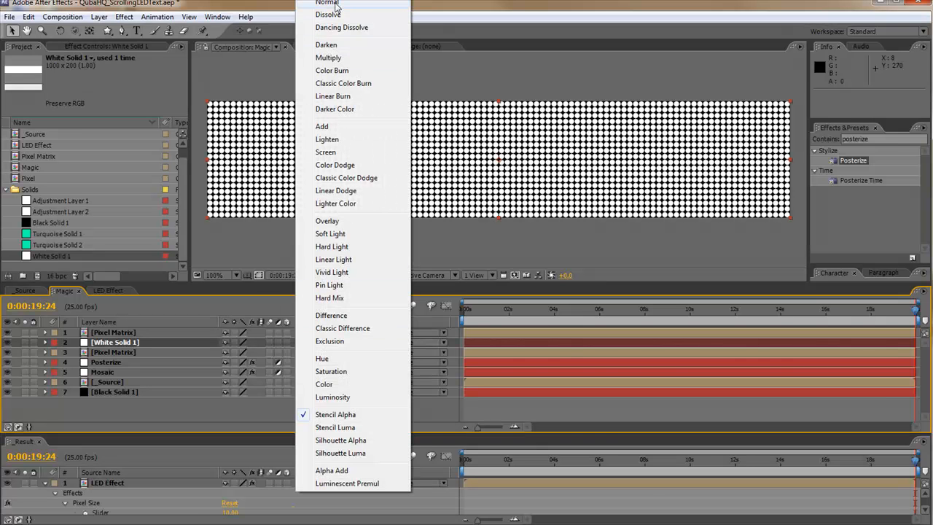
click(336, 3)
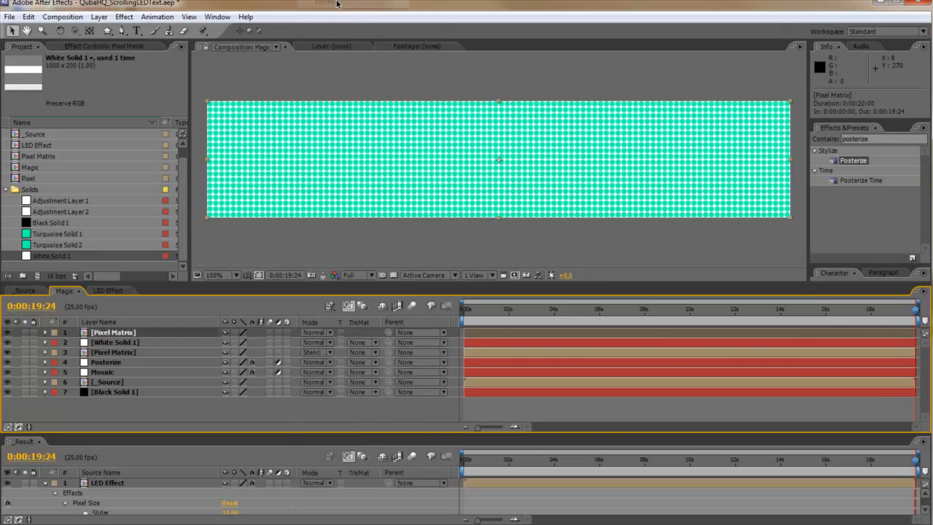
click(369, 343)
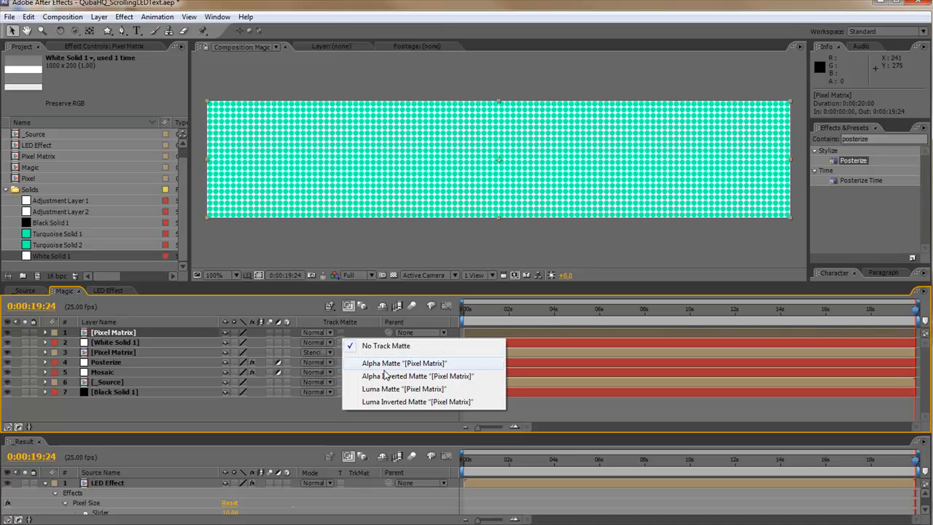
click(405, 363)
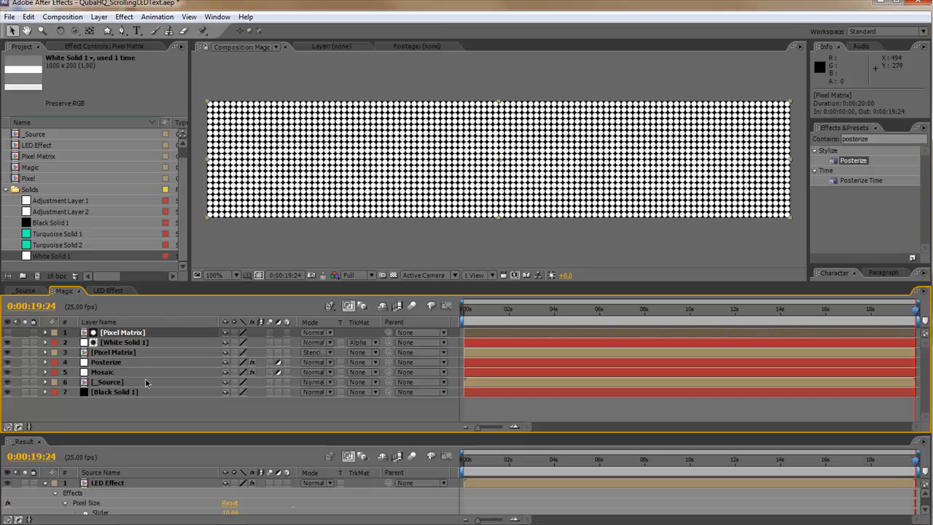
Step: Enlarge the Magic and _Result timelines to show all layers and LED Effect controls, and select the Posterize effect
click(135, 342)
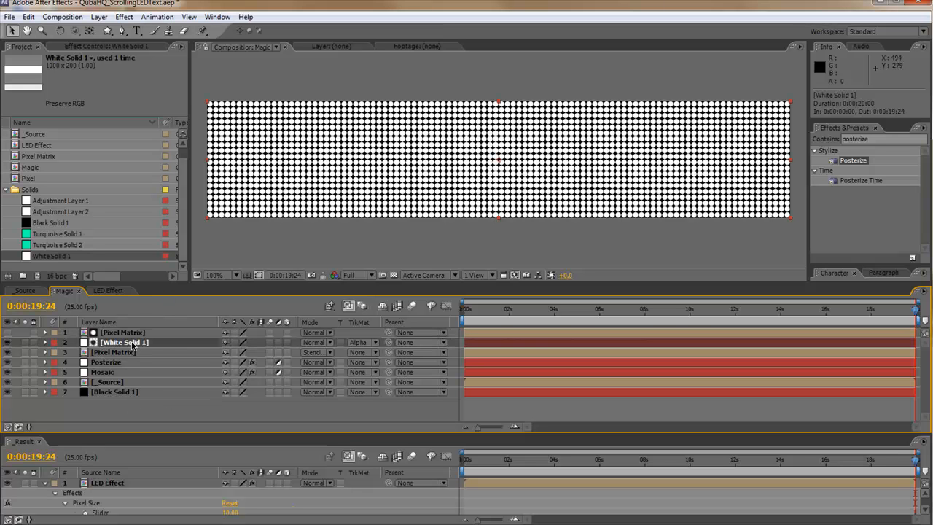
drag(348, 435, 350, 413)
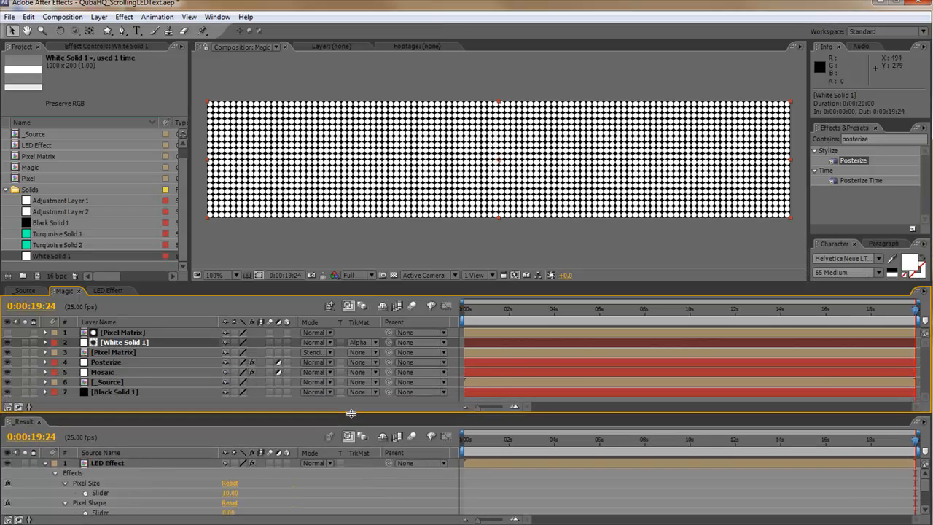
drag(367, 280, 378, 185)
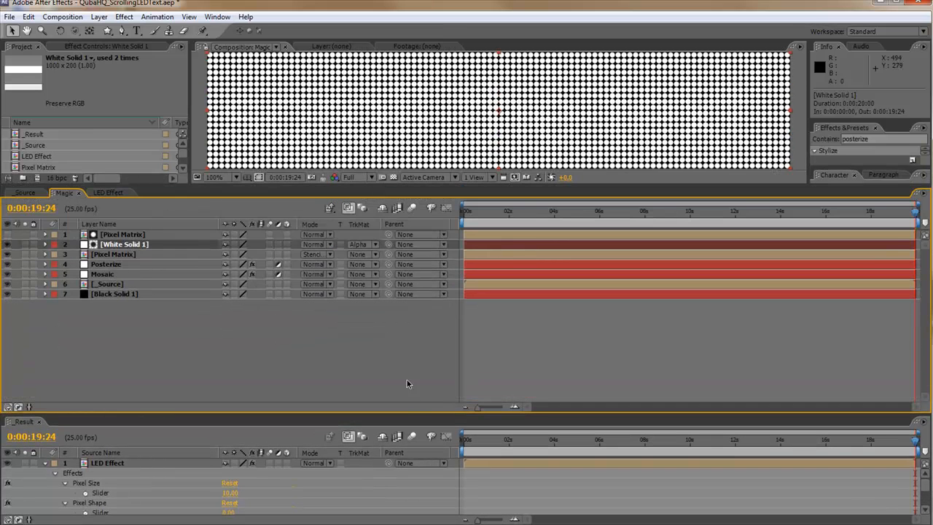
drag(408, 412, 409, 355)
mouse_move(471, 186)
mouse_down()
mouse_move(469, 178)
mouse_move(465, 200)
mouse_up()
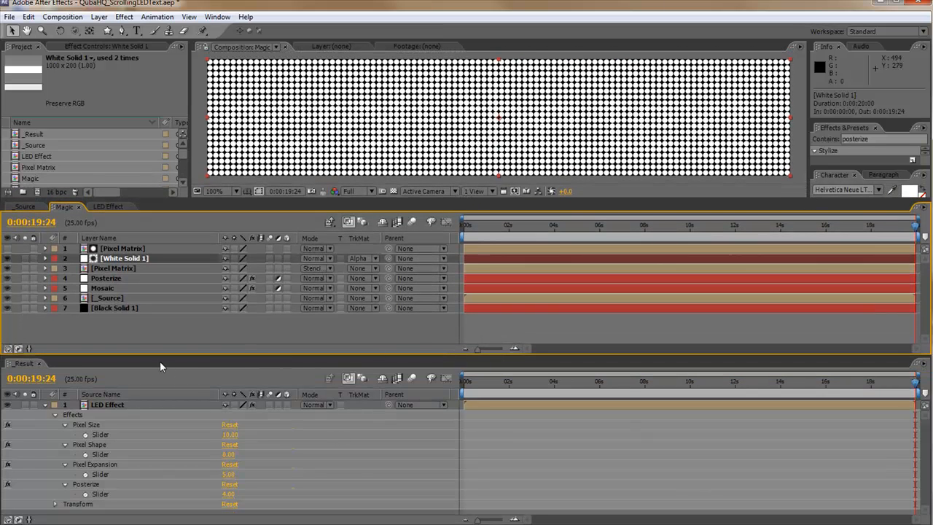
click(85, 485)
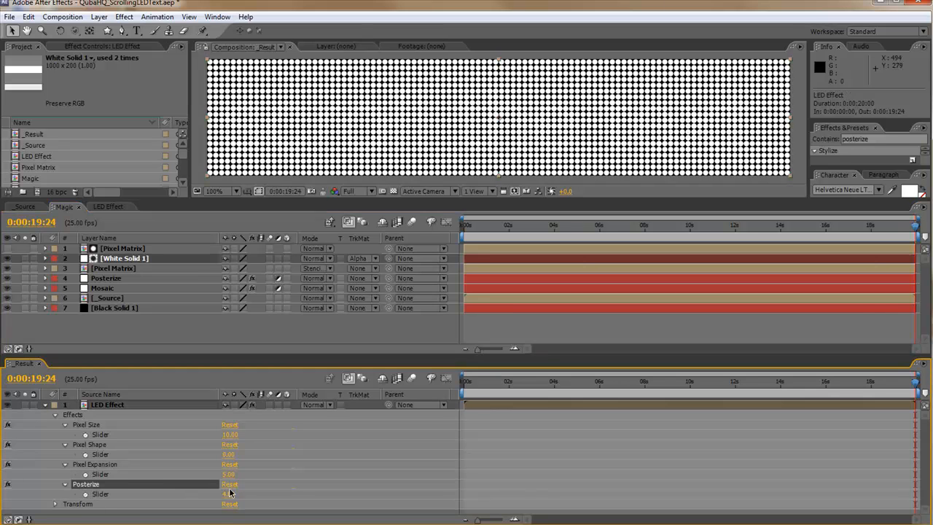
Step: Duplicate LED Effect's Posterize slider control, rename the copy "Background Opacity" and expand its properties
key(ctrl+d)
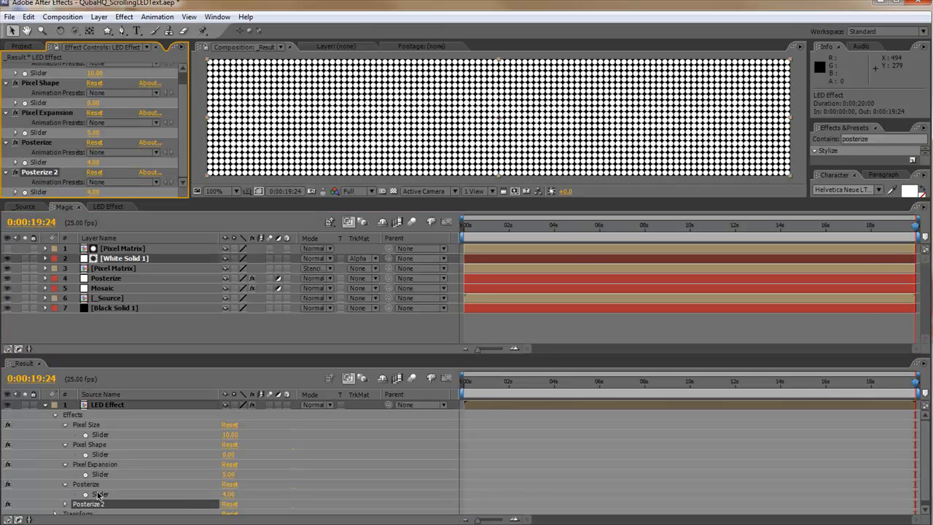
text(Background)
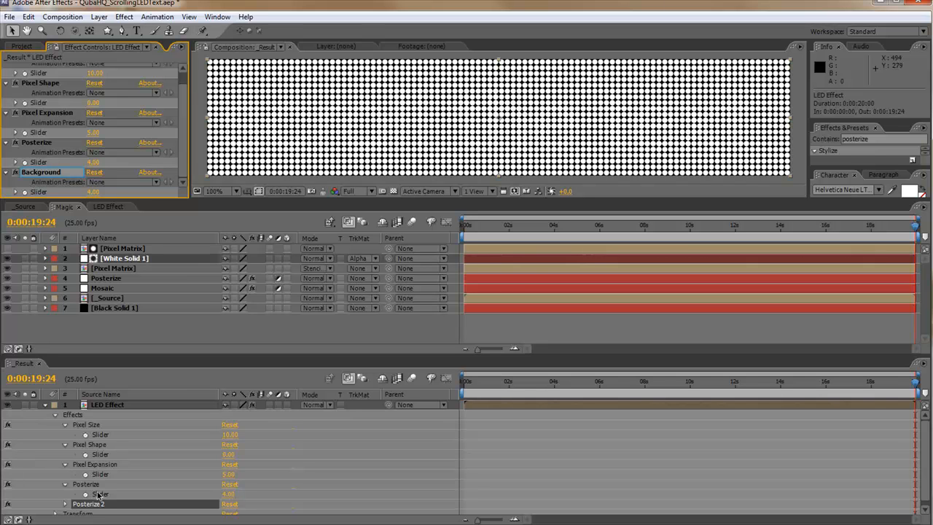
text( Opacity)
key(Return)
click(65, 504)
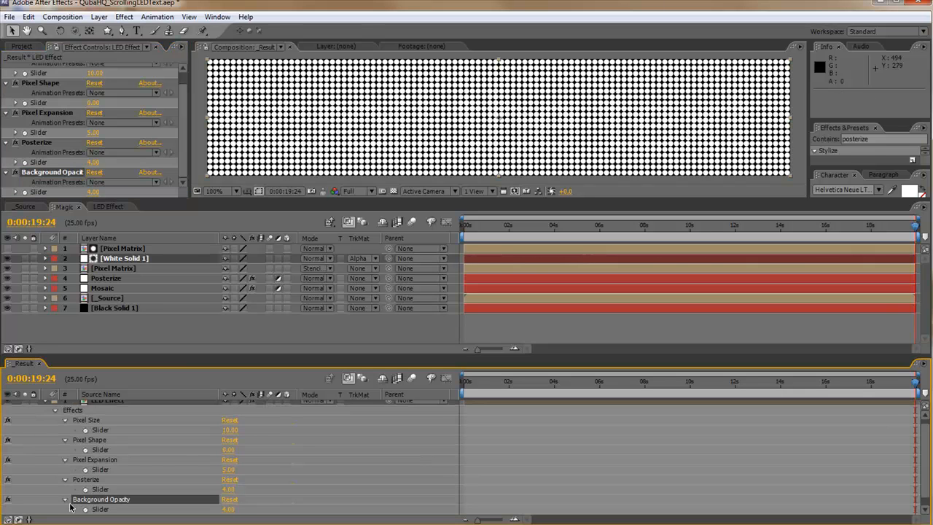
Step: Link White Solid 1's opacity to LED Effect's Background Opacity slider with an expression, and set that slider to 15
click(124, 259)
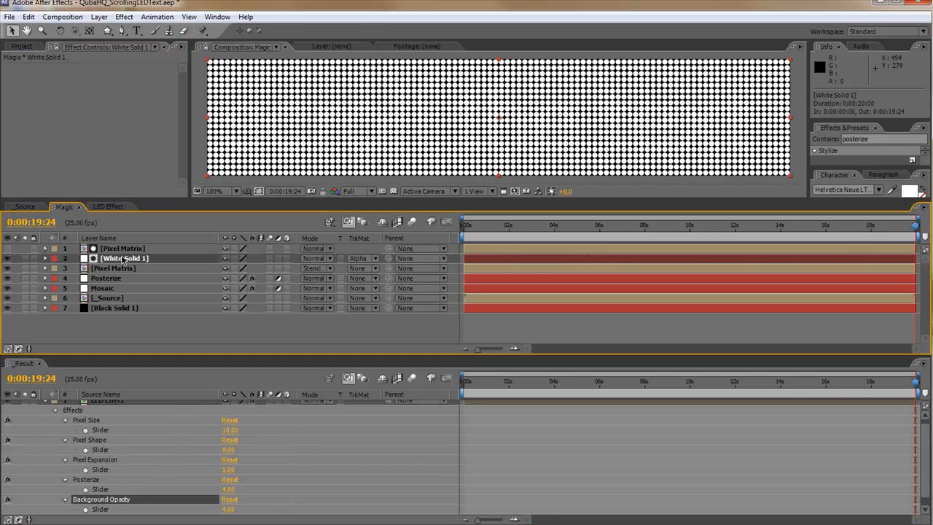
key(t)
alt+click(75, 269)
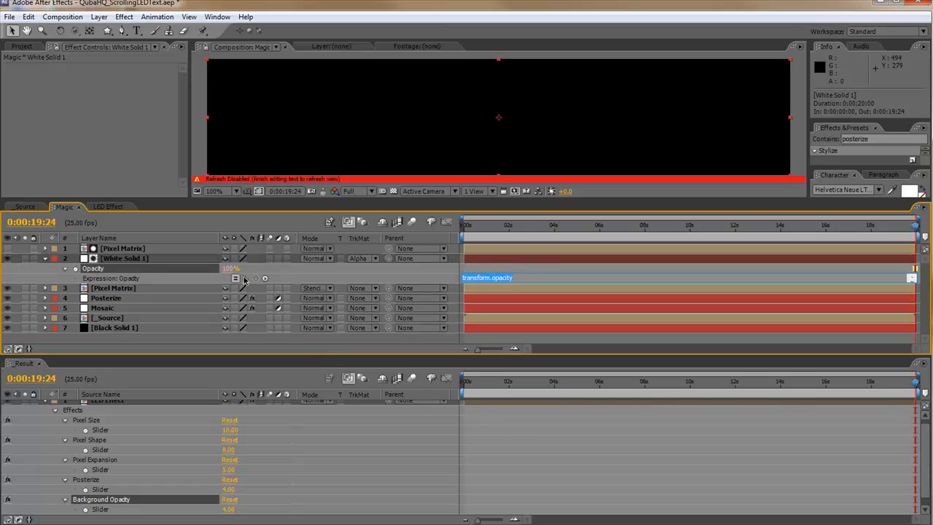
drag(255, 277, 98, 500)
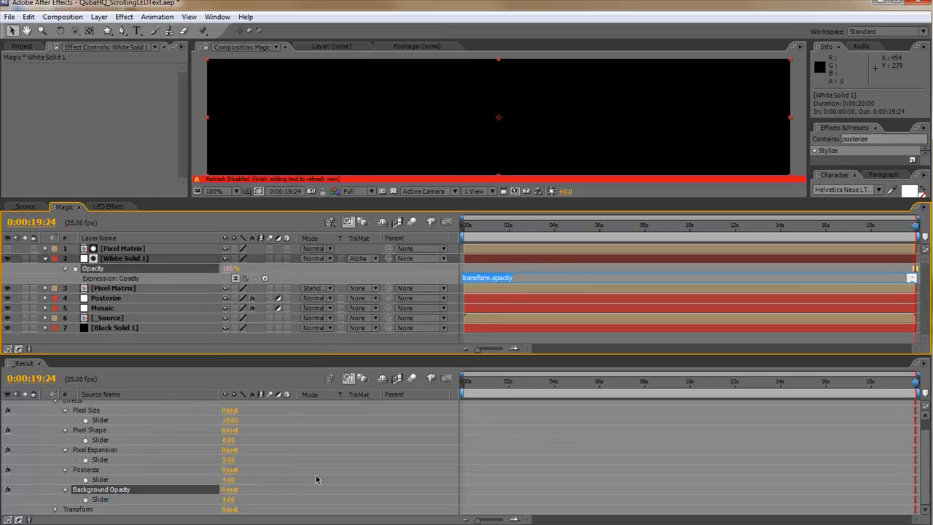
click(387, 446)
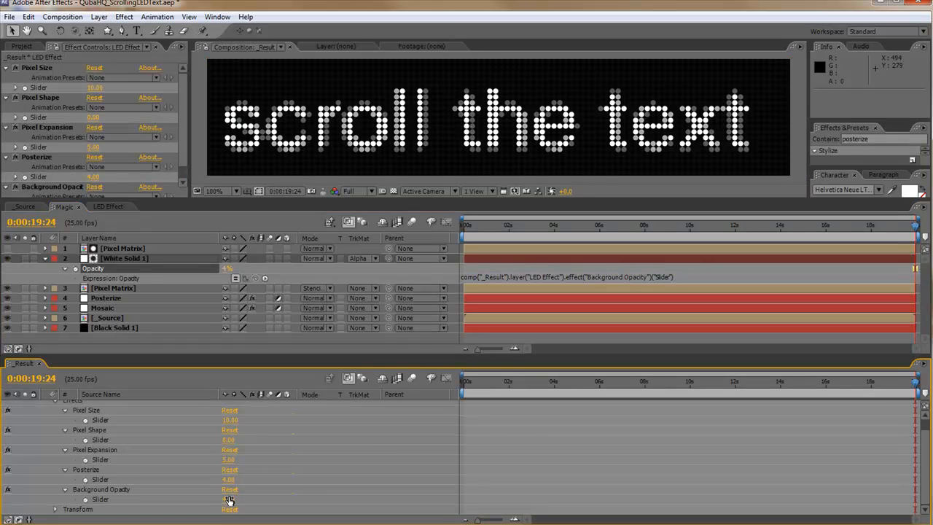
mouse_move(229, 499)
mouse_down()
mouse_move(248, 494)
mouse_move(230, 496)
mouse_up()
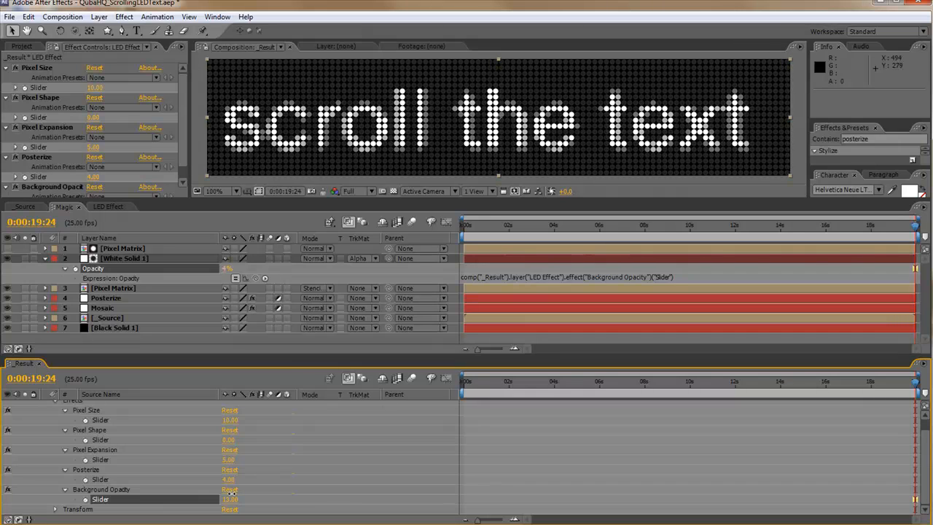
click(231, 499)
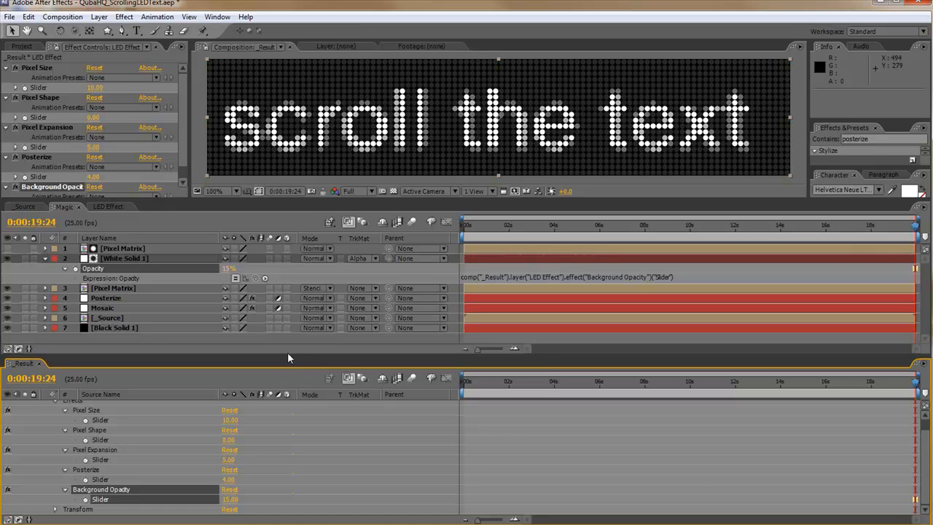
drag(314, 353, 315, 388)
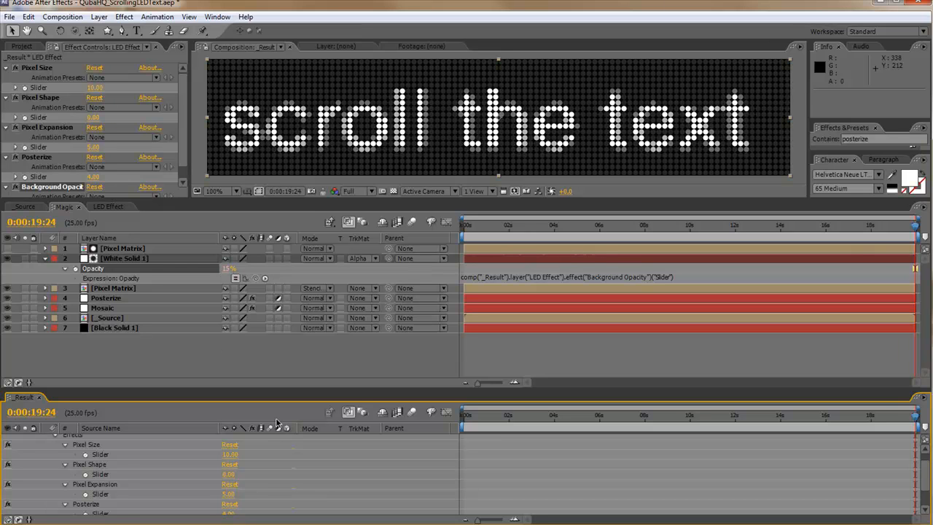
click(65, 484)
click(65, 464)
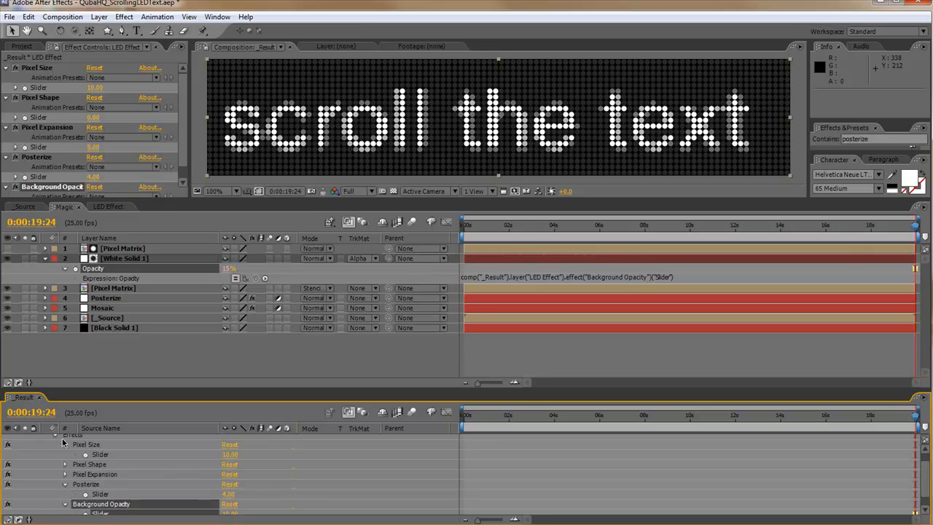
click(65, 444)
click(65, 475)
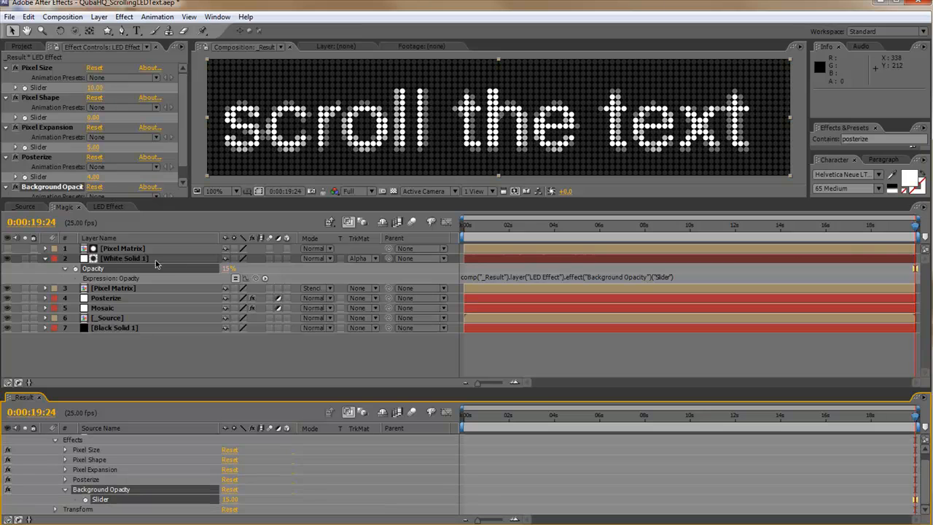
Step: Set White Solid 1's blending mode to Lighten, then try a higher Background Opacity and return it to 15
click(317, 259)
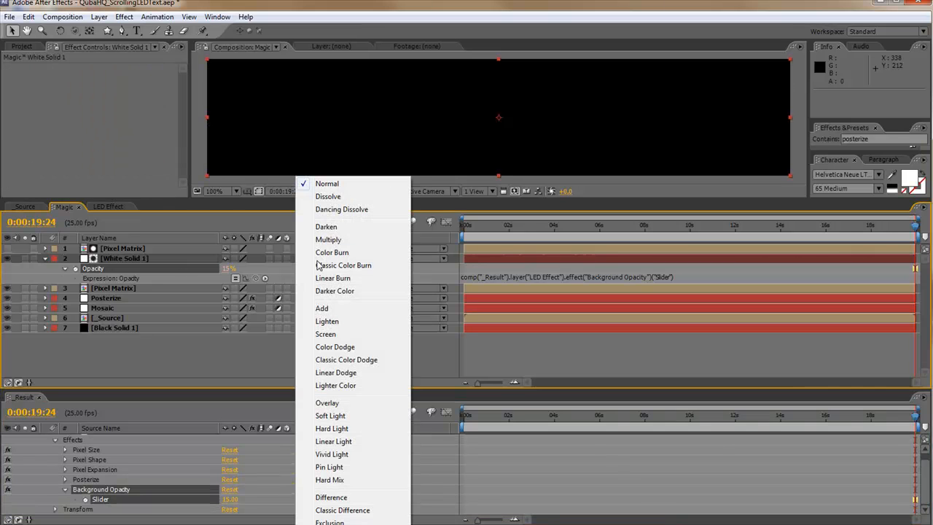
click(326, 321)
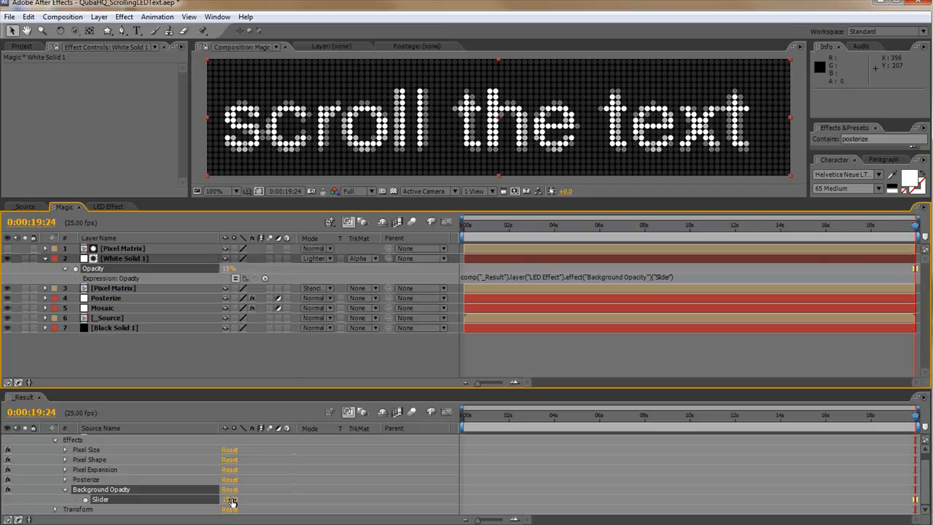
mouse_move(232, 499)
mouse_down()
mouse_move(261, 497)
mouse_move(229, 496)
mouse_up()
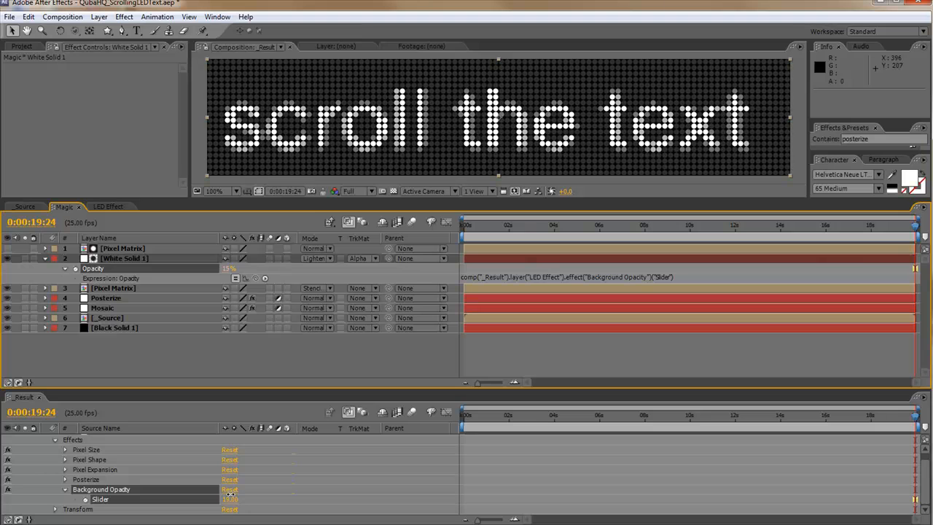
click(230, 499)
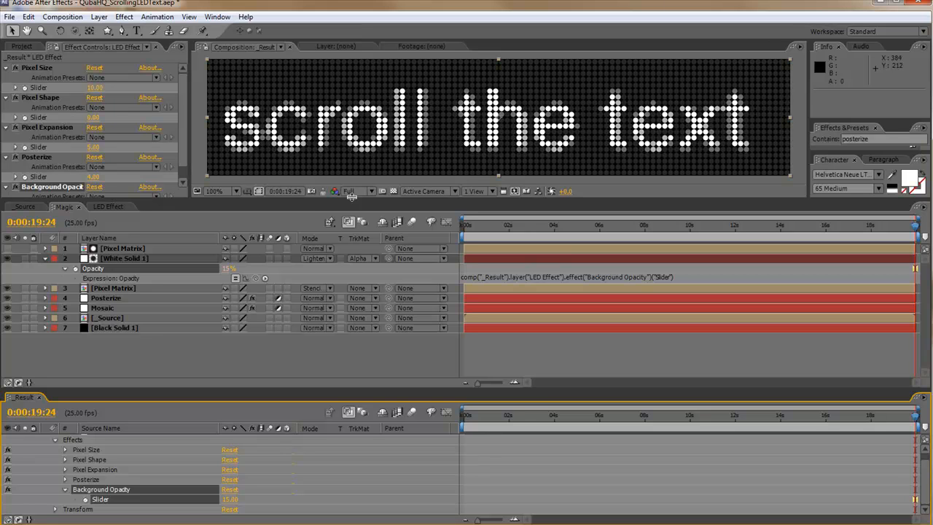
Step: Enlarge the composition viewer slightly and play a RAM preview of the scrolling text in the _Result composition
drag(350, 197, 350, 208)
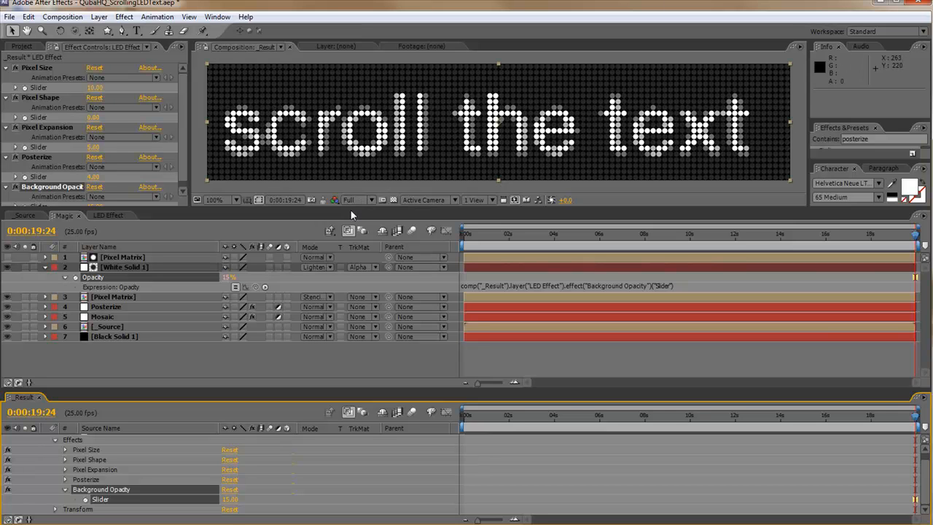
click(359, 188)
key(KP_0)
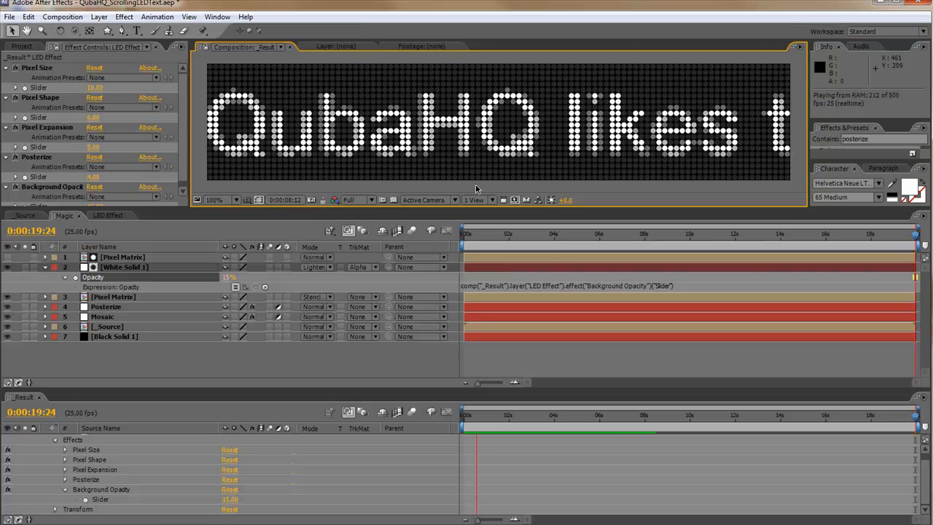
key(space)
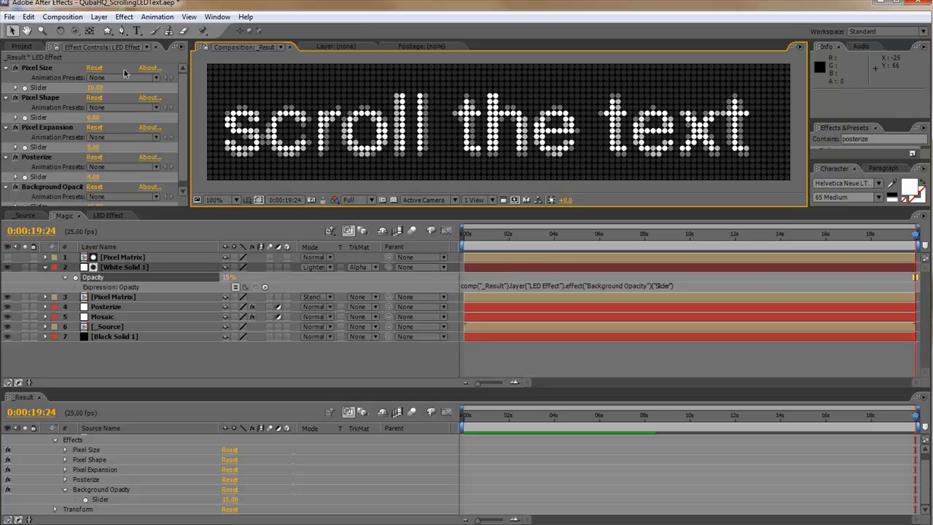
Step: In the _Source composition, remove the text layer's Position keyframes and set its position to 950, 154 at the first frame
click(24, 215)
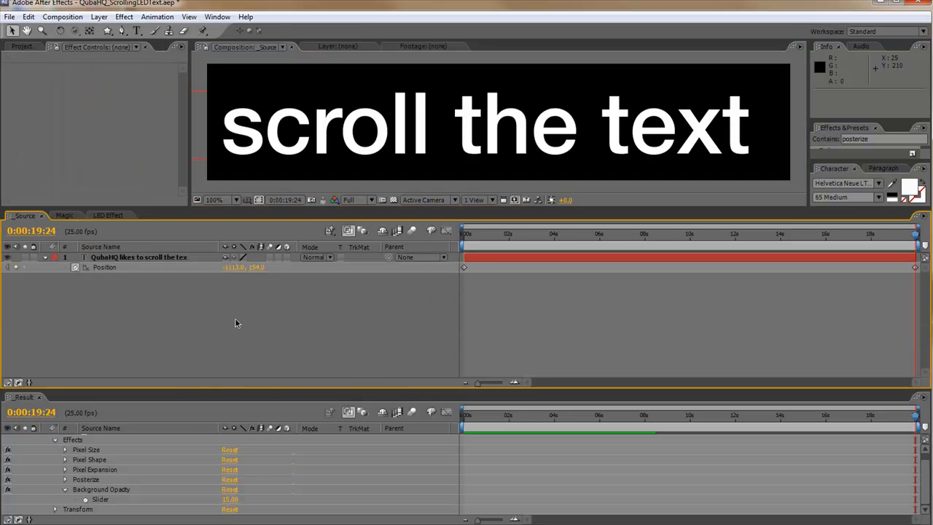
click(76, 269)
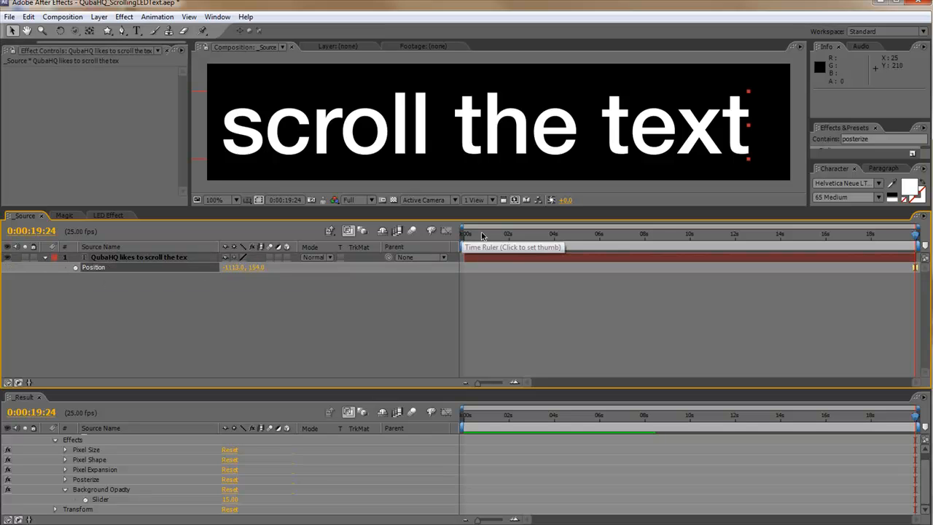
click(463, 234)
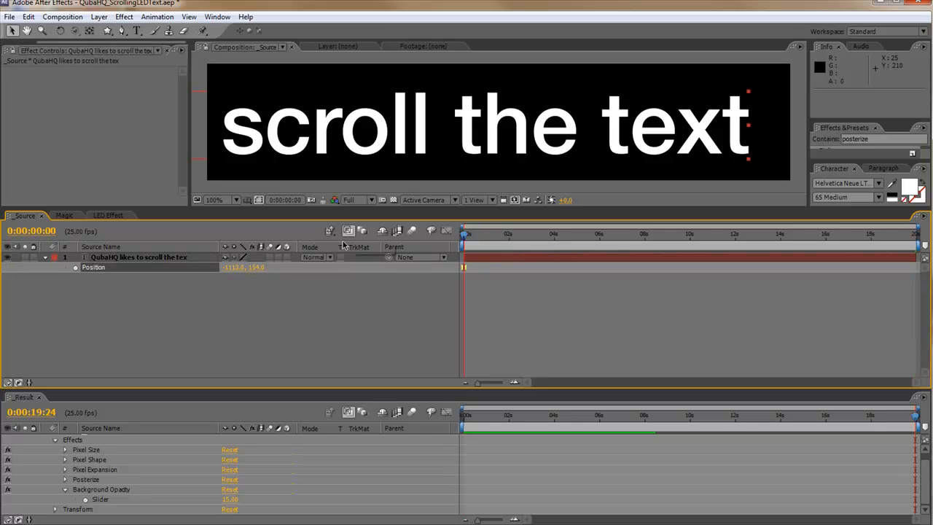
drag(236, 268, 835, 266)
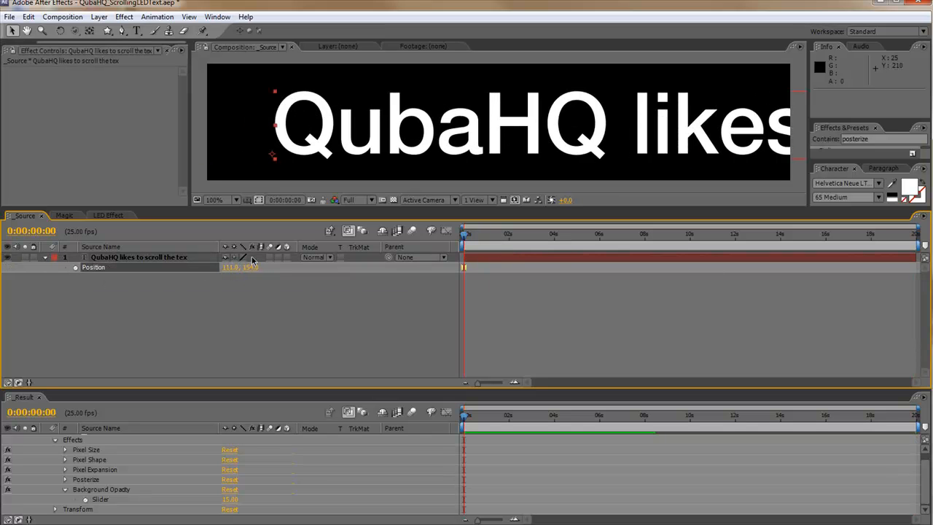
drag(227, 268, 720, 272)
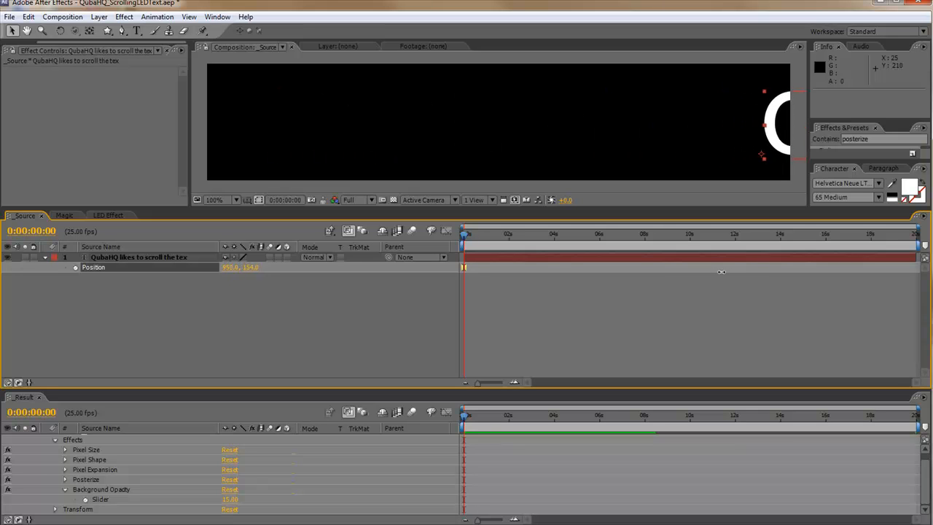
Step: Add a null object to the _Source composition and set its position to 0, 0
click(284, 322)
right_click(279, 323)
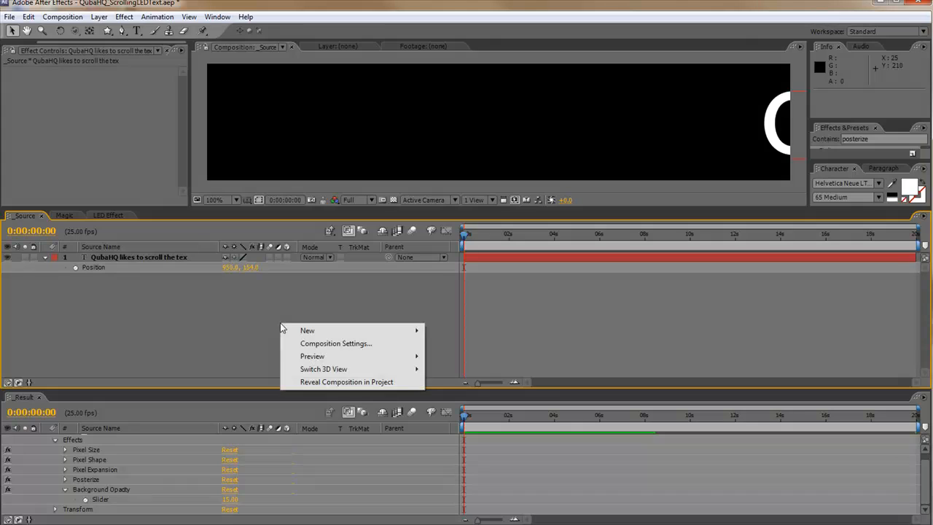
click(308, 309)
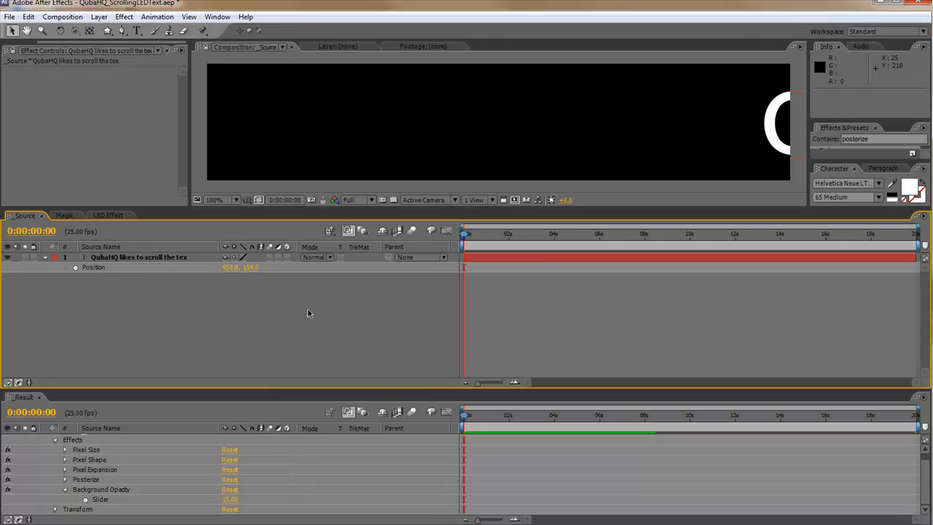
key(ctrl+alt+shift+y)
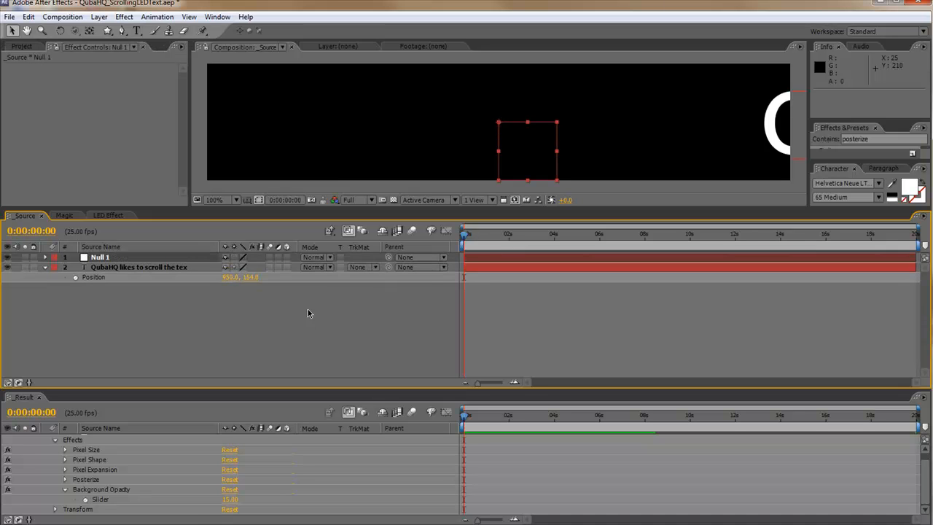
key(a)
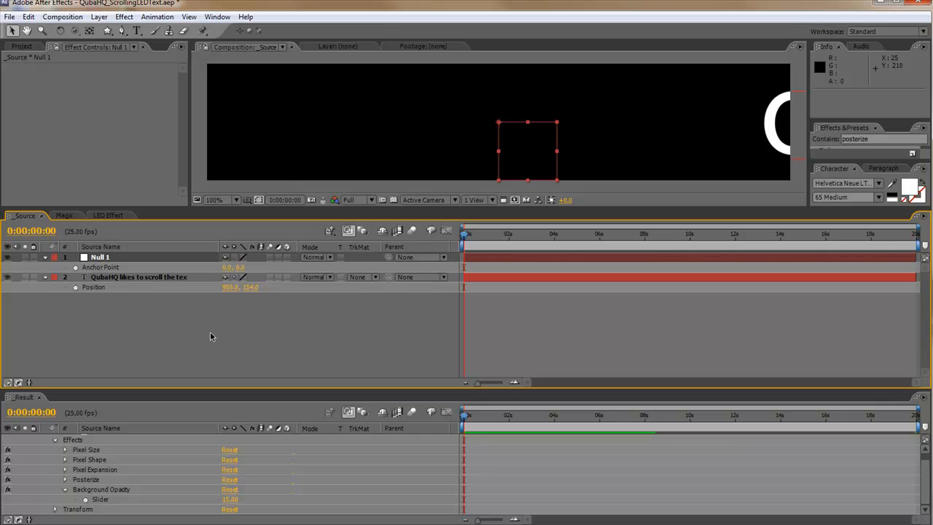
key(p)
click(229, 268)
text(0)
key(Tab)
text(0)
key(Return)
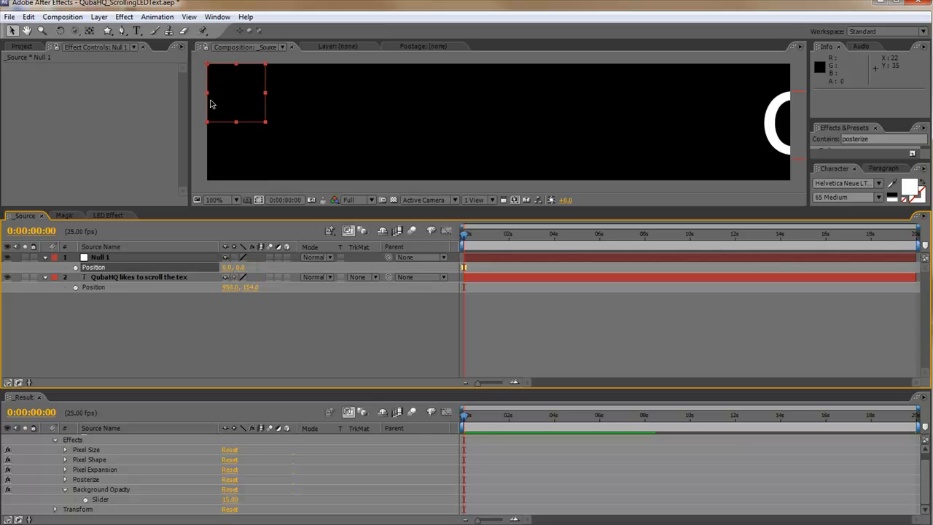
Step: Rename the null object layer as Driver
click(130, 300)
click(106, 260)
key(Return)
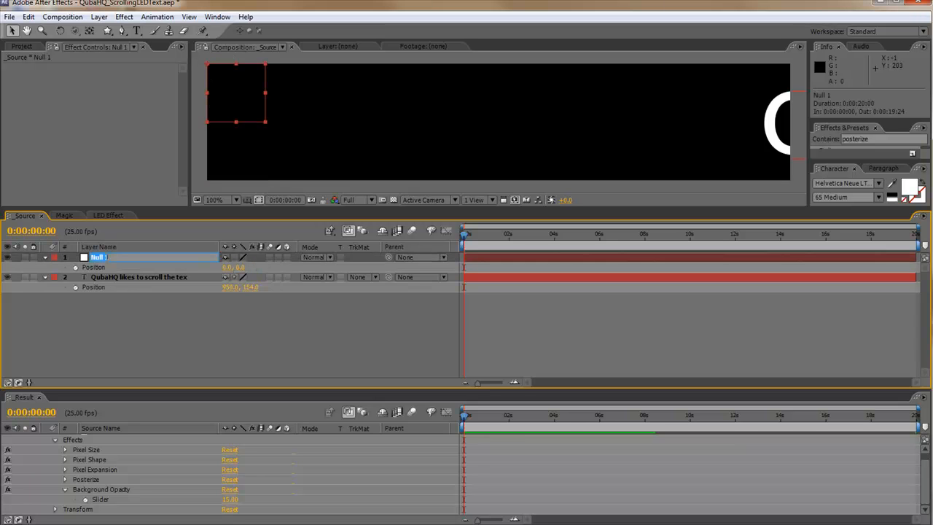
text(Driver)
key(Return)
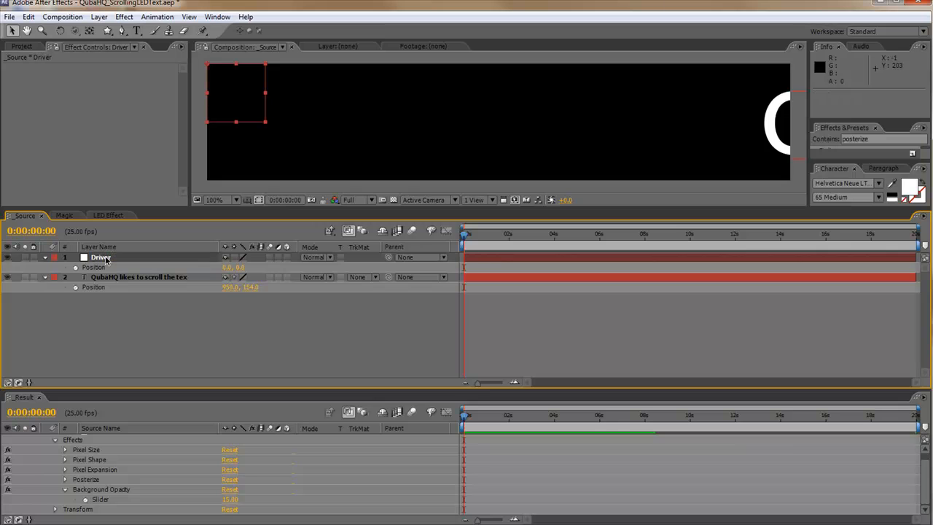
Step: Duplicate the LED Effect layer's Background Opacity slider in the _Result composition and rename the copy Speed
click(65, 450)
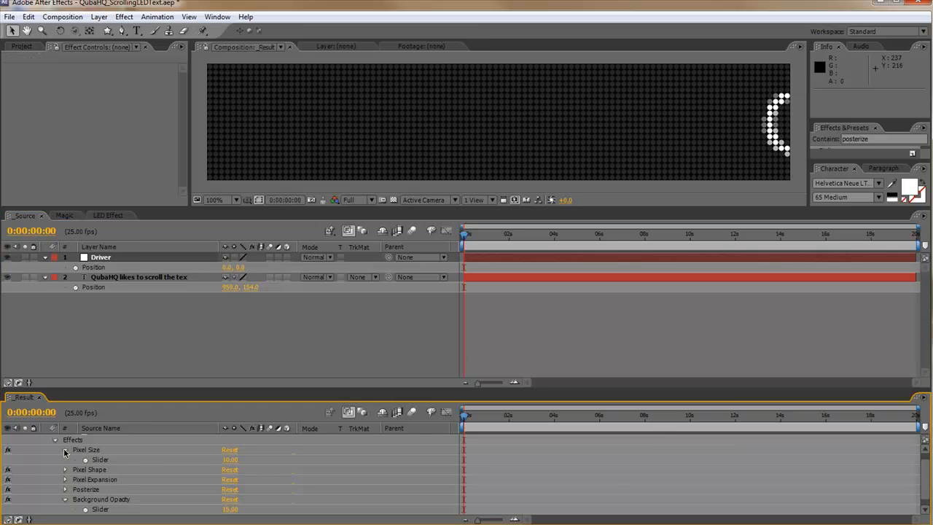
click(251, 342)
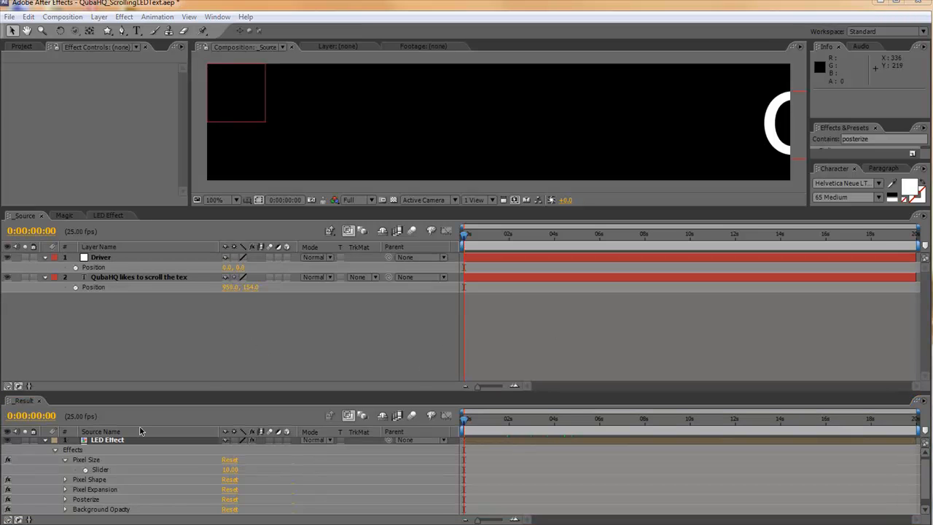
drag(169, 395, 172, 336)
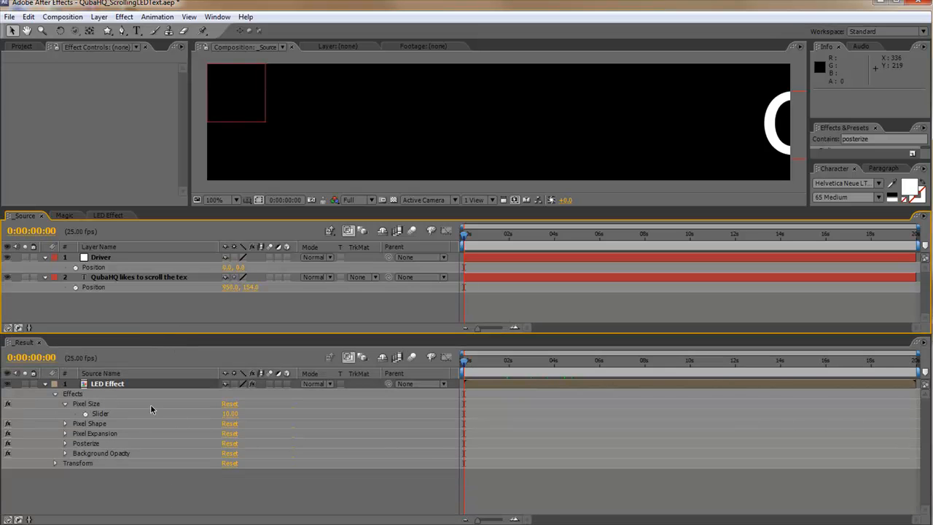
click(114, 386)
click(108, 456)
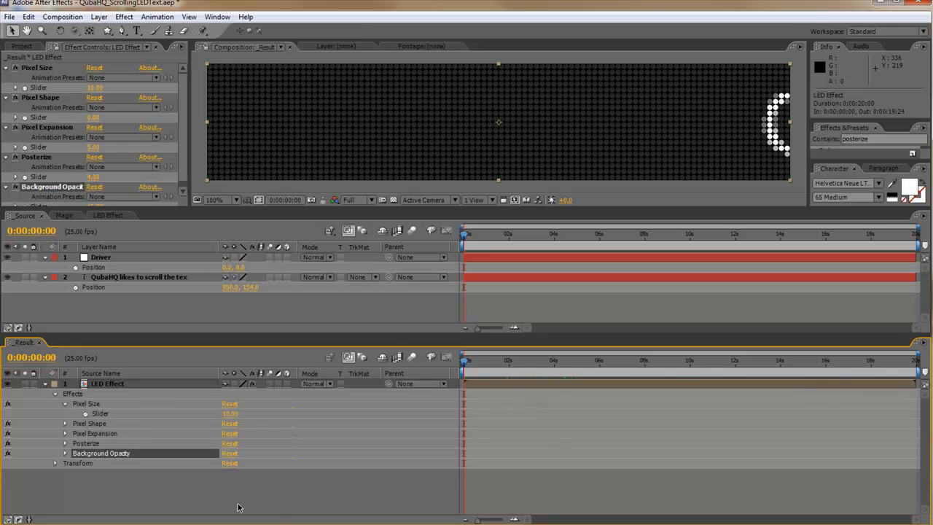
key(ctrl+d)
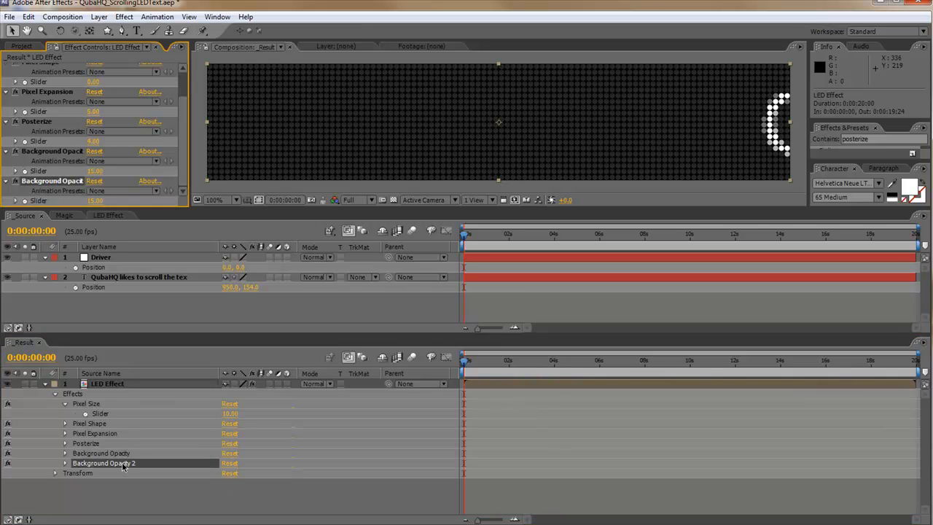
key(Return)
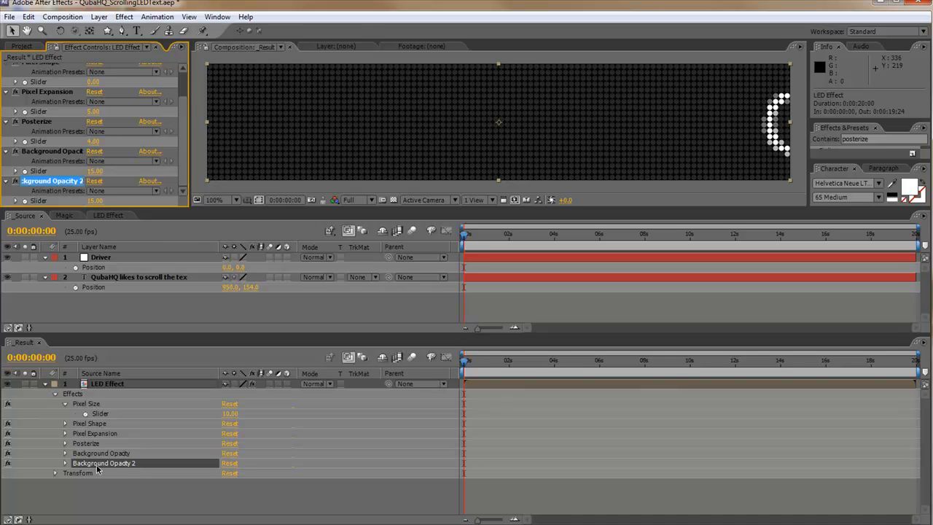
text(Spee)
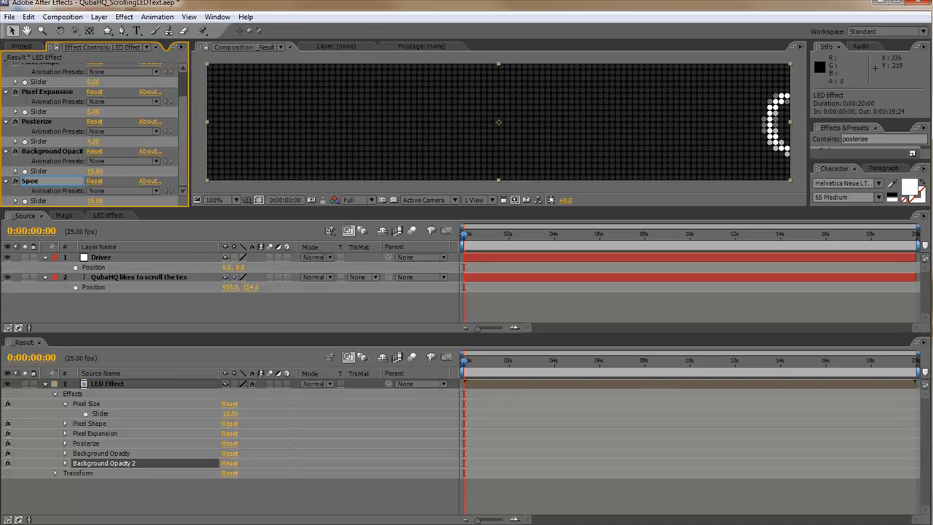
text(d)
key(Return)
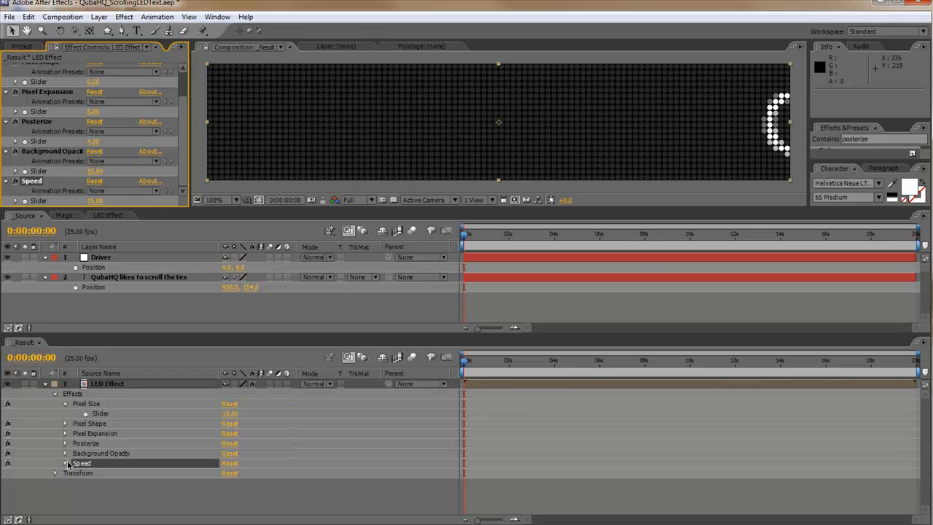
Step: Set the Speed slider on the LED Effect layer to 1
click(66, 463)
click(230, 473)
text(1)
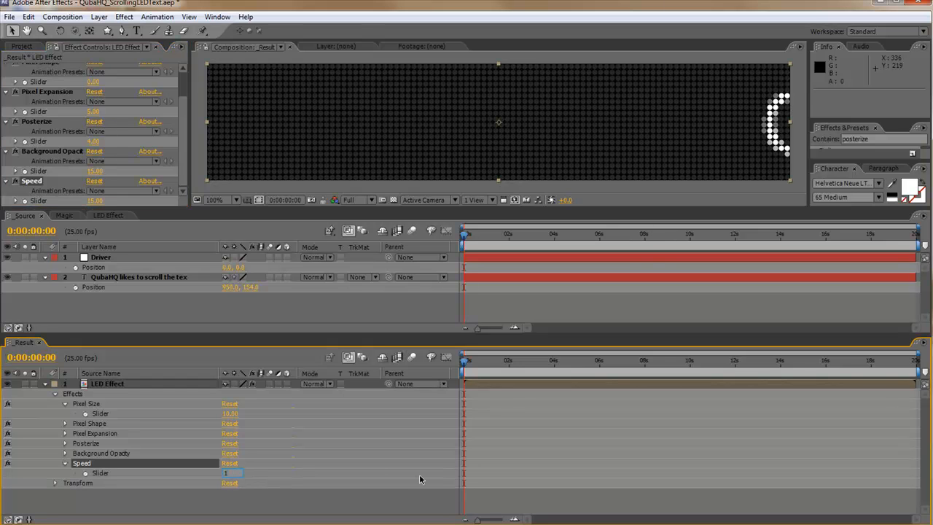
key(Return)
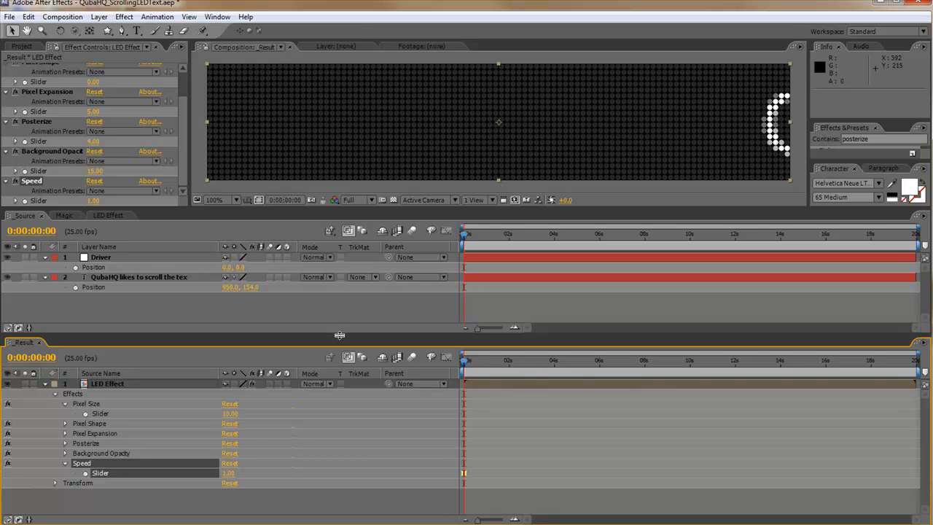
Step: Add an expression to the Driver null's Position that defines pixelSize as a link to the LED Effect layer's Pixel Size slider
drag(340, 334, 277, 356)
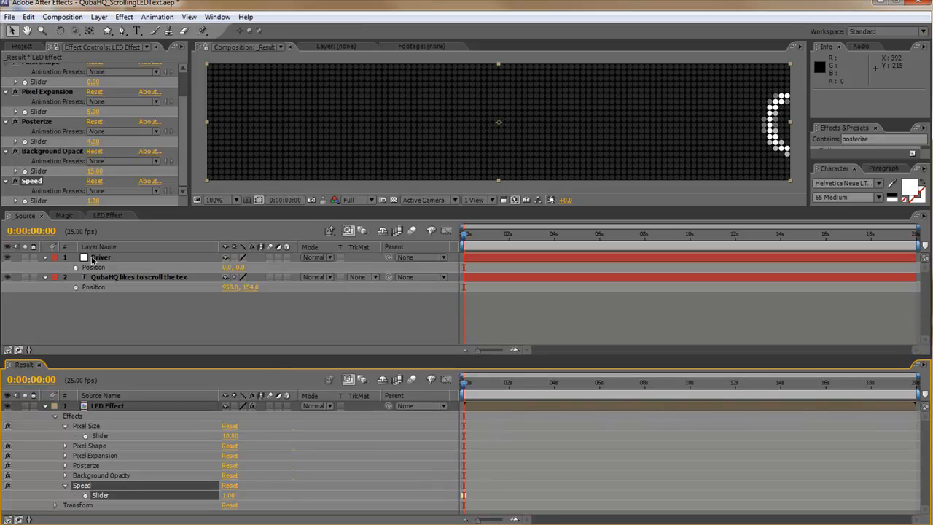
click(103, 258)
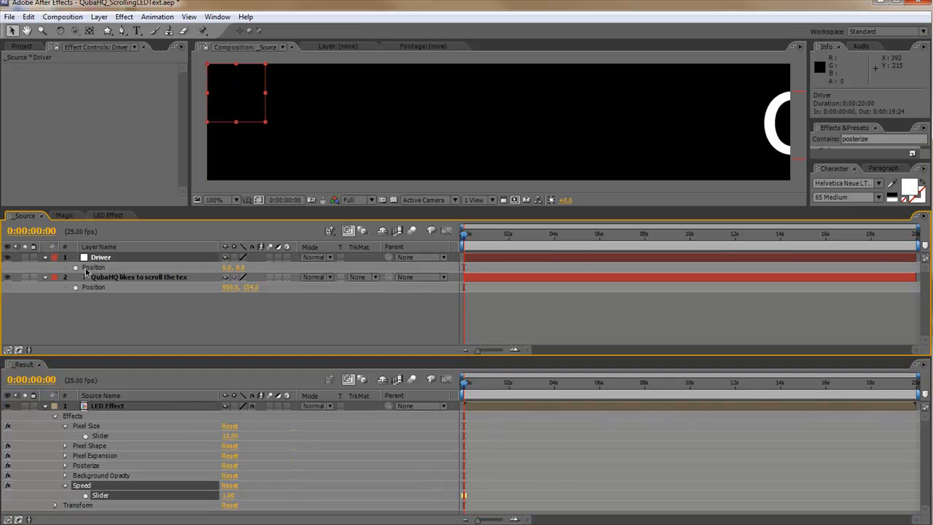
alt+click(75, 267)
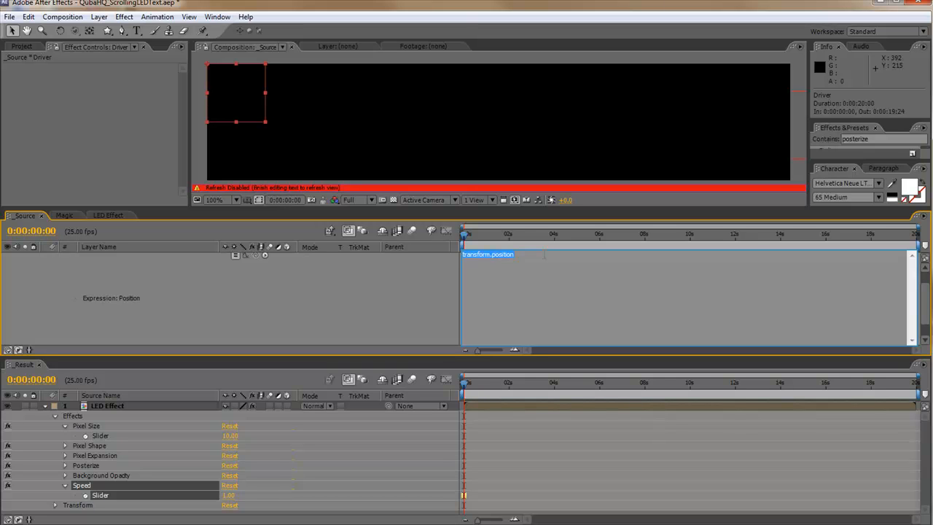
text(pixelS)
drag(265, 255, 133, 438)
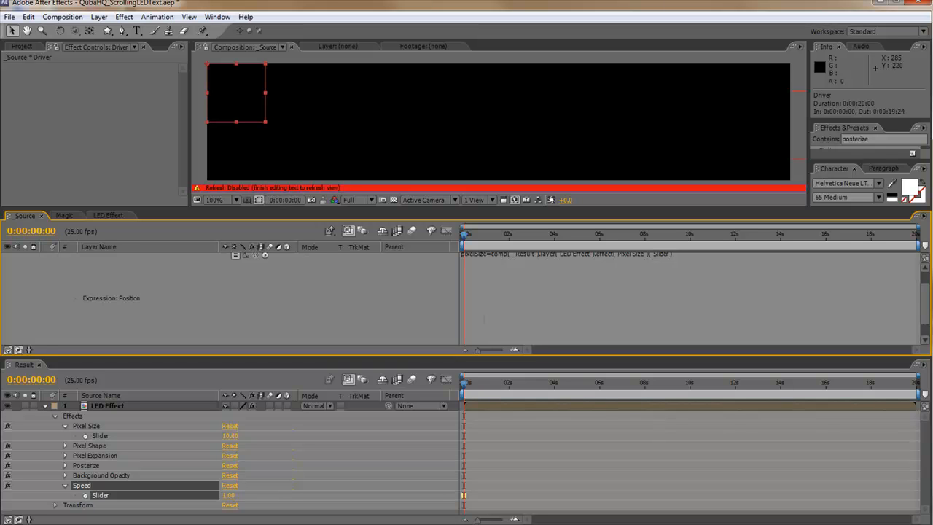
click(731, 316)
click(581, 402)
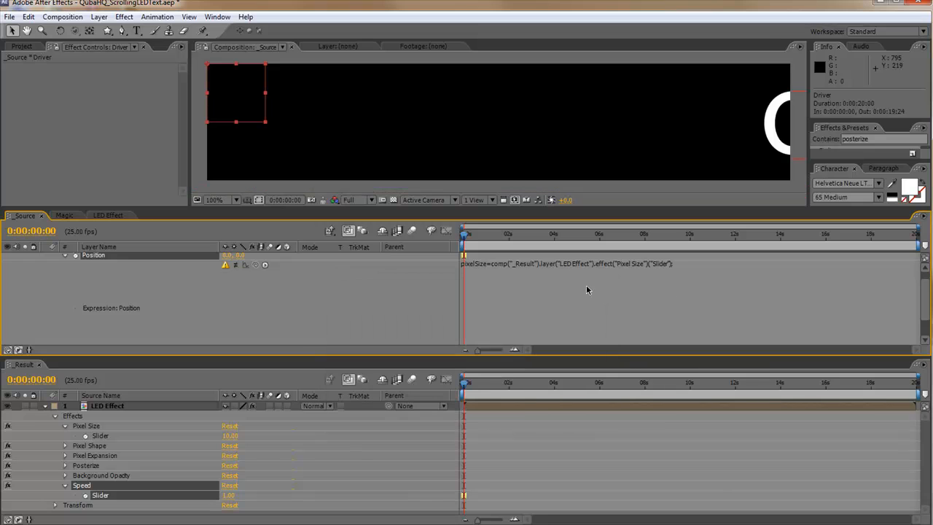
Step: Add a scrollingSpeed variable to the Driver's Position expression, linked to the LED Effect layer's Speed slider
click(544, 285)
click(495, 283)
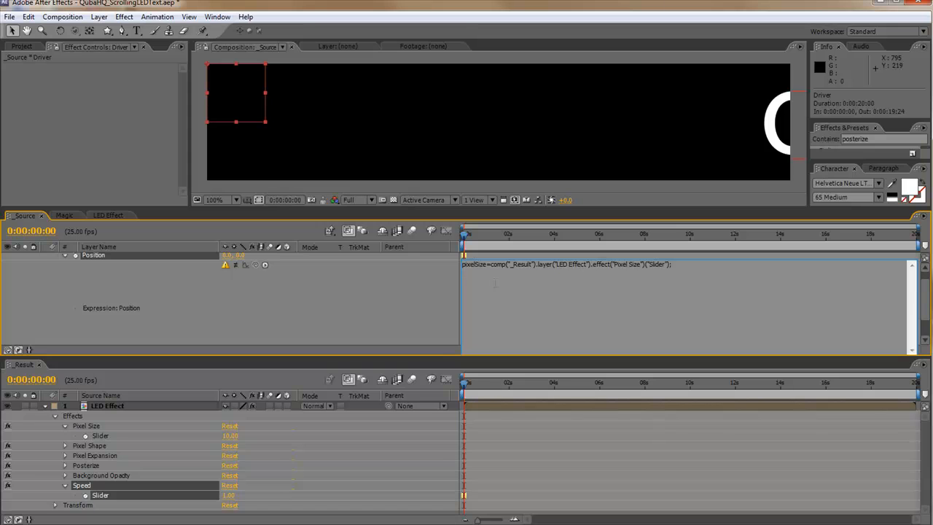
key(Return)
text(scrollingSpeed=)
drag(255, 264, 115, 497)
click(687, 266)
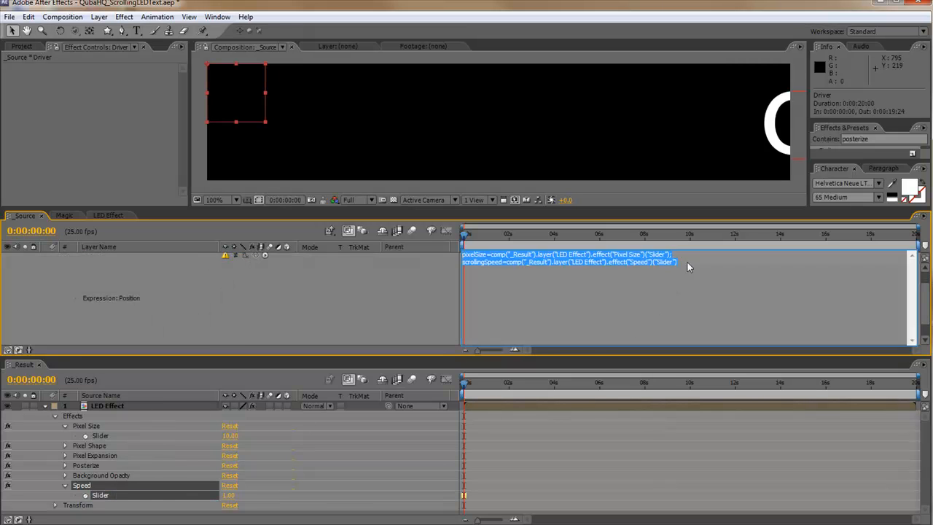
click(579, 406)
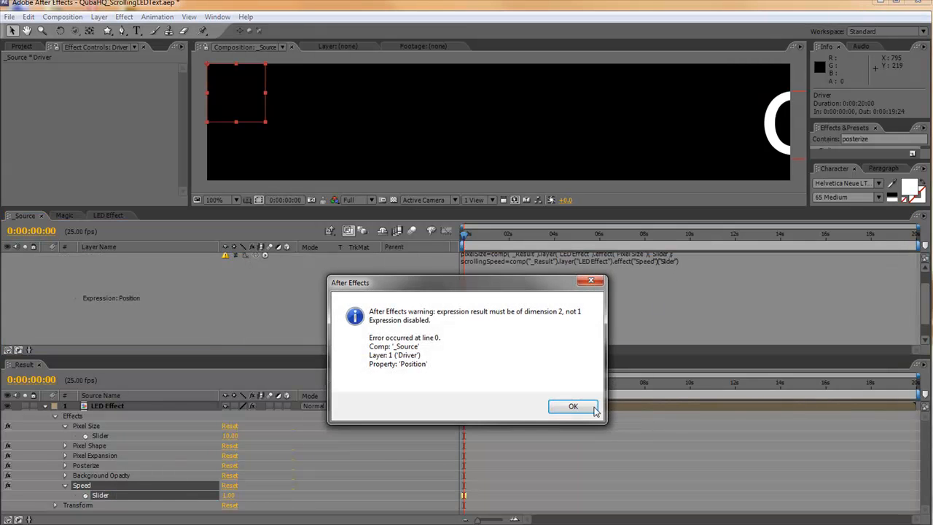
click(594, 408)
Step: Complete the Driver's Position expression with ourFrame=time*25; and x=ourFrame*pixelSize*scrollingSpeed; and the output [-x , 0]
click(688, 266)
click(689, 264)
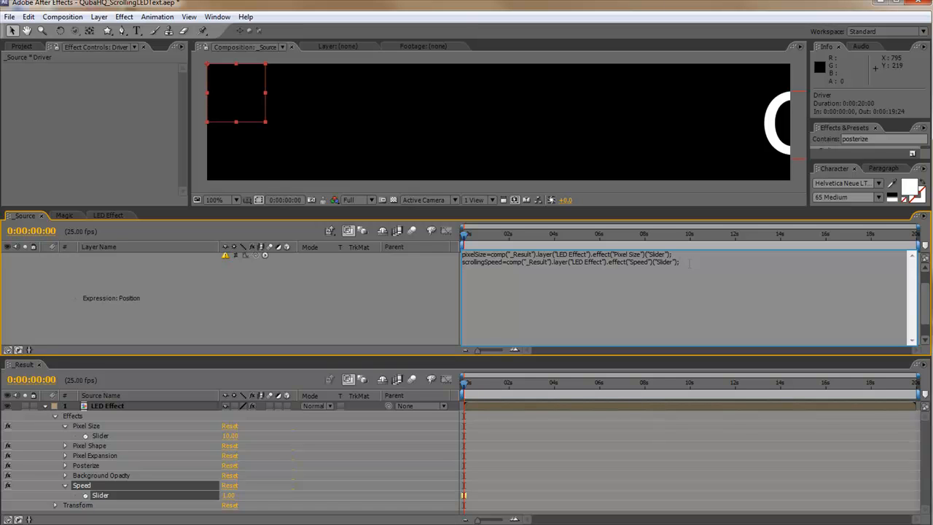
text(ourTime)
key(BackSpace)
text(Frame)
text(=time*2)
text(Fram)
text(e*pixelSize*s)
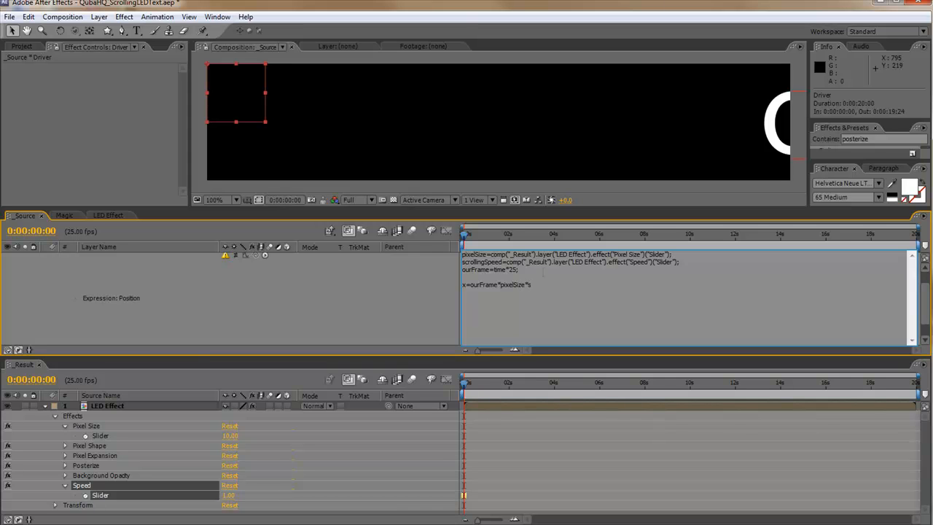
text(crollingSpeed;)
click(420, 299)
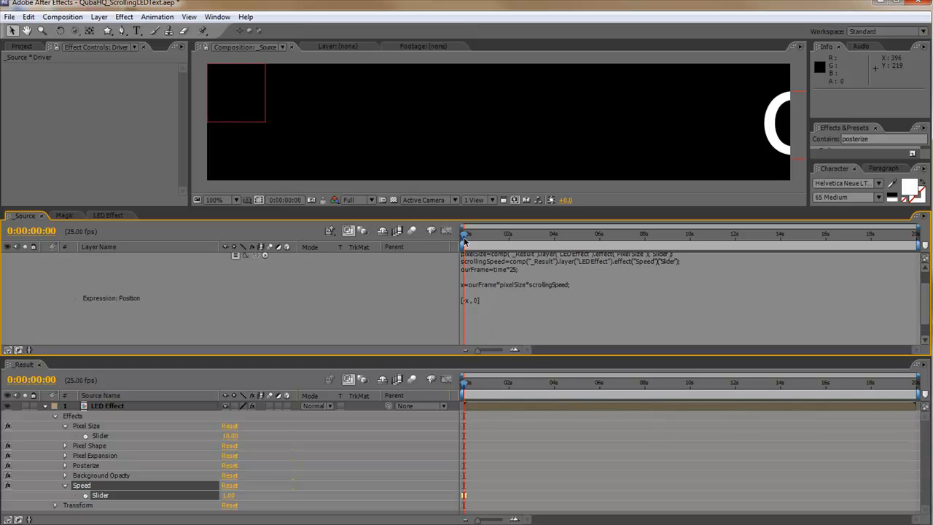
Step: Parent the text layer to the Driver null and preview the scrolling in the _Source composition
click(470, 238)
mouse_move(470, 238)
mouse_down()
mouse_move(481, 240)
mouse_move(455, 239)
mouse_up()
scroll(208, 309, up, 1)
click(64, 256)
drag(389, 277, 116, 260)
mouse_move(465, 235)
mouse_down()
mouse_move(742, 235)
mouse_move(512, 234)
mouse_move(500, 241)
mouse_move(544, 243)
mouse_move(503, 246)
mouse_move(465, 235)
mouse_up()
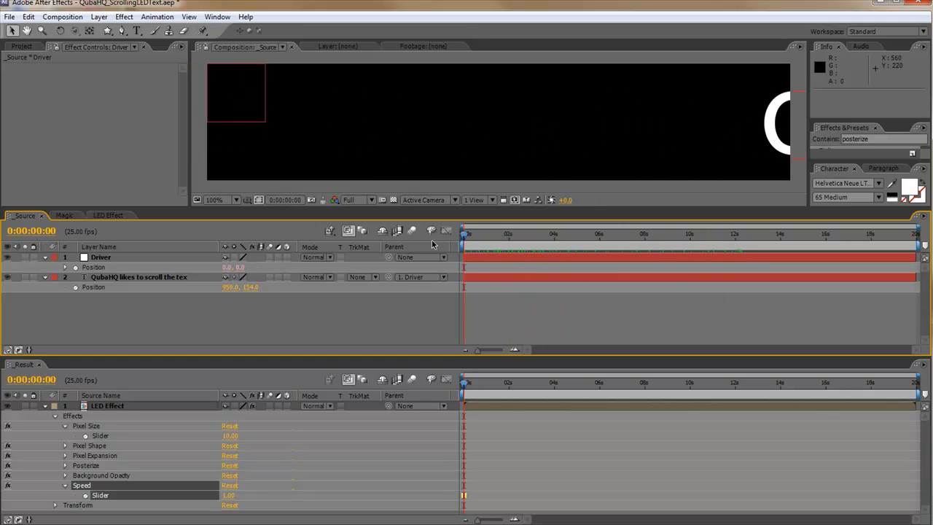
key(space)
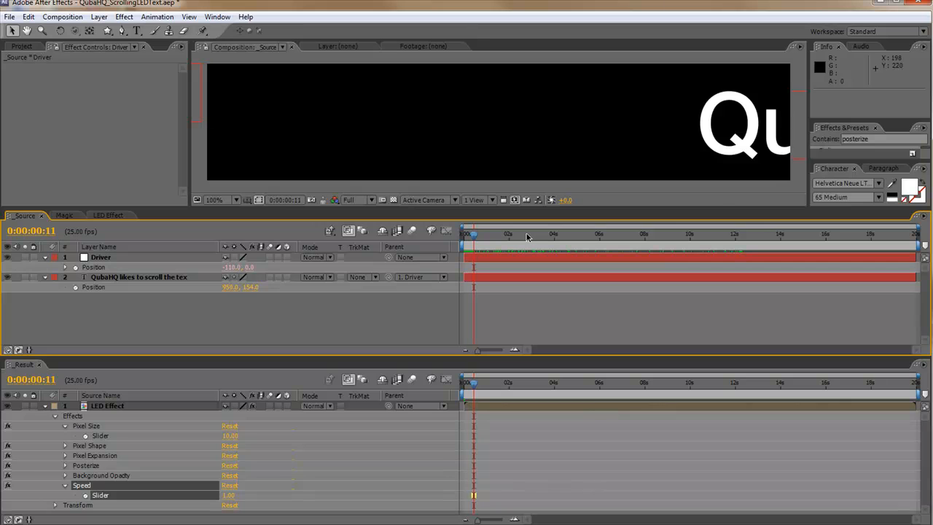
Step: Examine the text's movement across the LED pixels frame by frame in the Magic composition at 200% in an enlarged viewer
click(65, 216)
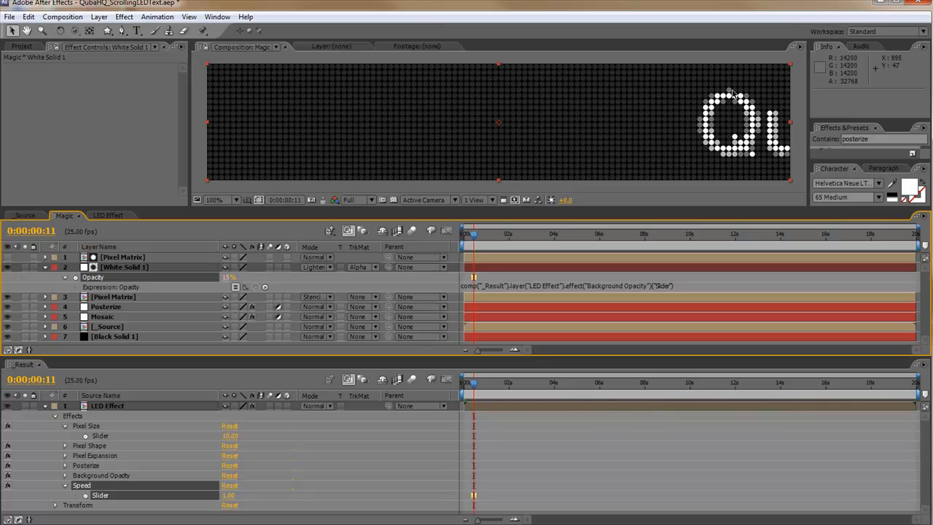
key(period)
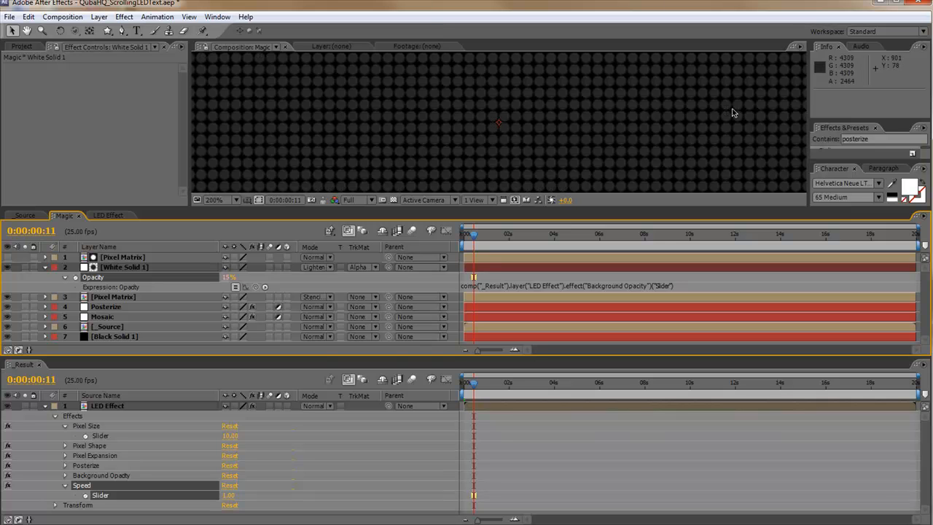
key(h)
drag(744, 98, 403, 83)
key(v)
drag(555, 208, 552, 308)
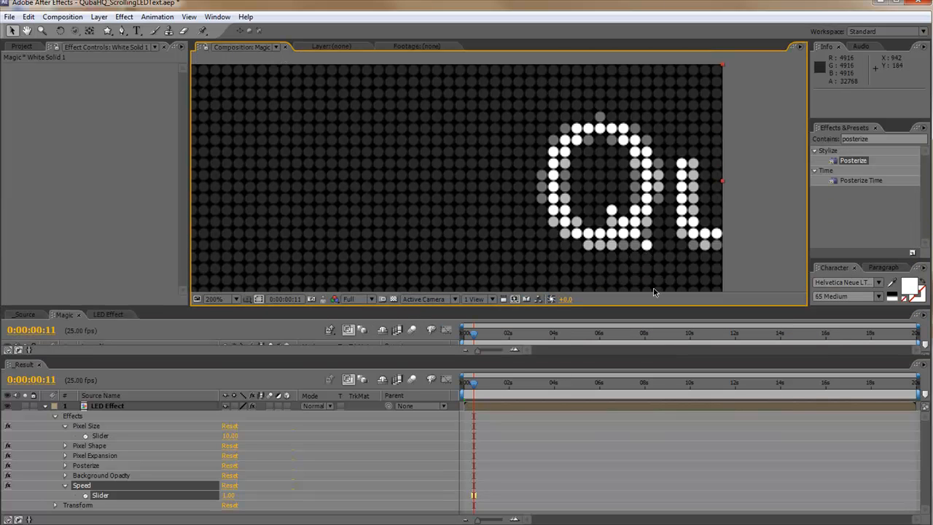
key(Page_Down)
key(Page_Down)
key(Page_Down)
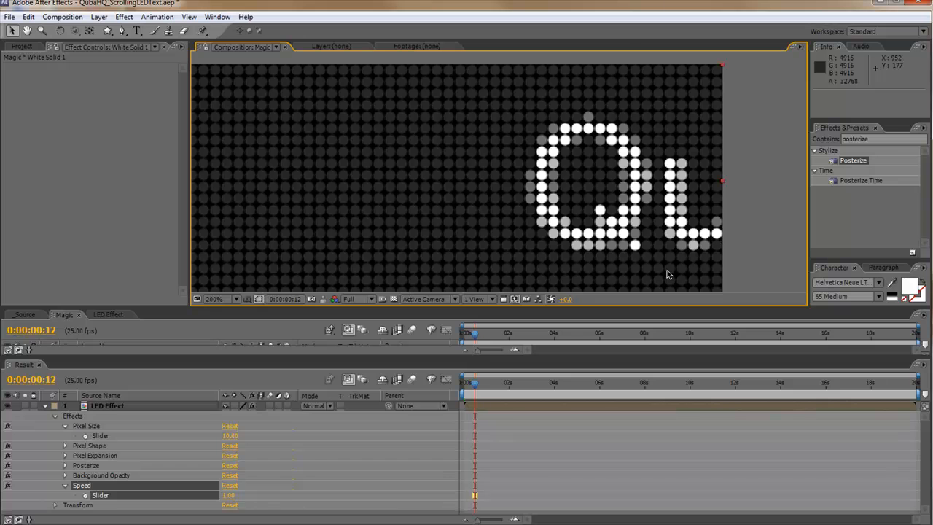
key(Page_Down)
key(Page_Down)
key(Page_Down)
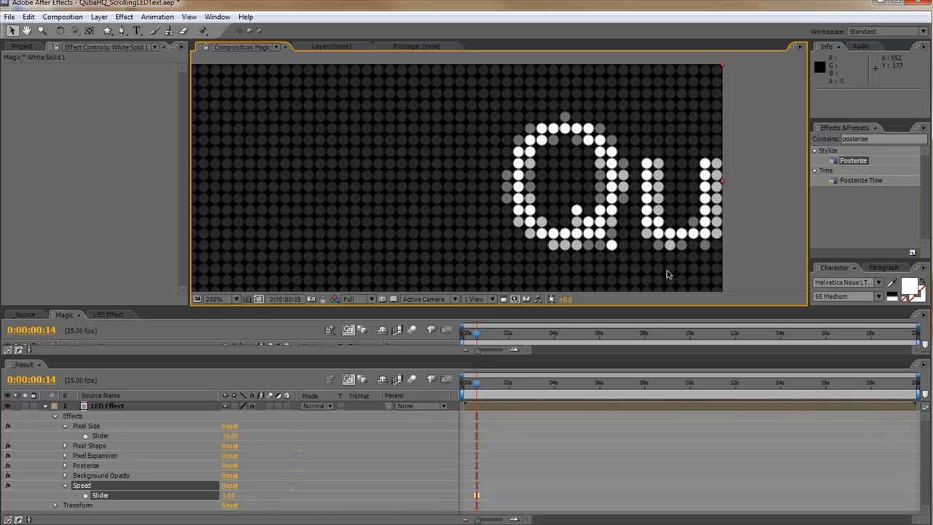
key(Page_Down)
key(Page_Down)
key(Page_Down)
key(Page_Down)
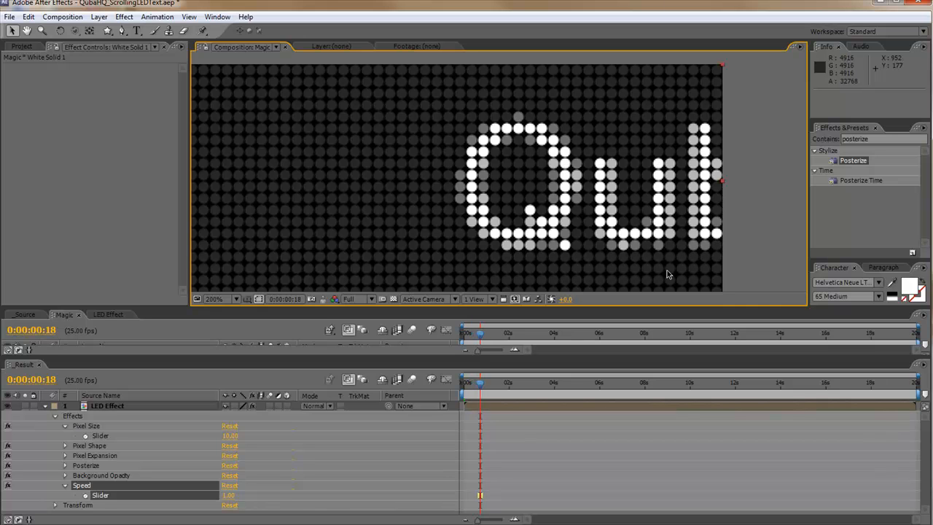
key(Page_Down)
key(Page_Down)
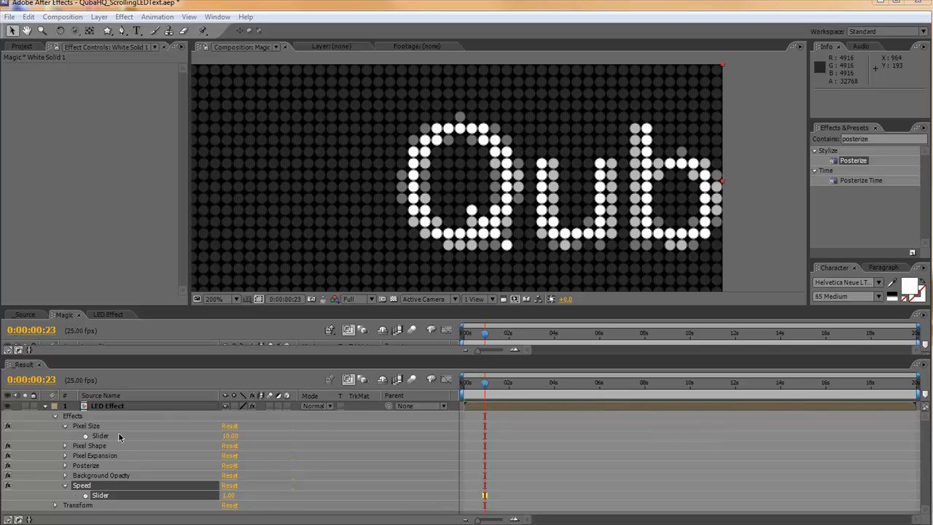
Step: Try a Pixel Size of 20 on the LED Effect layer and step through a few frames in both directions
click(229, 435)
text(20)
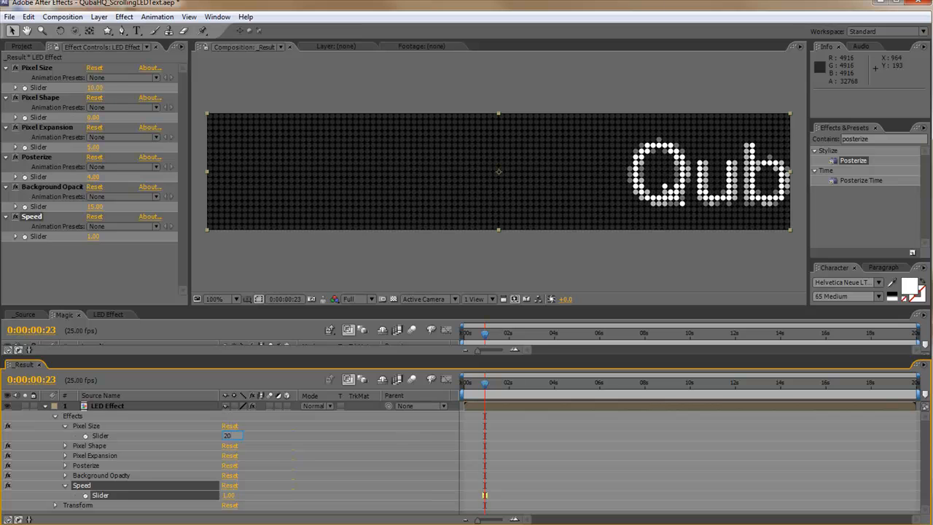
key(Return)
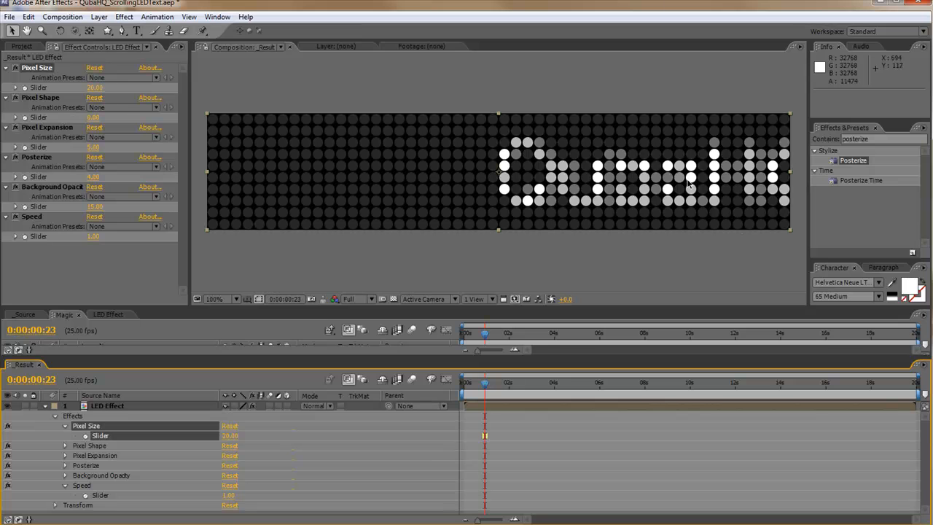
key(Page_Down)
key(Page_Down)
key(Page_Up)
key(Page_Up)
key(Page_Up)
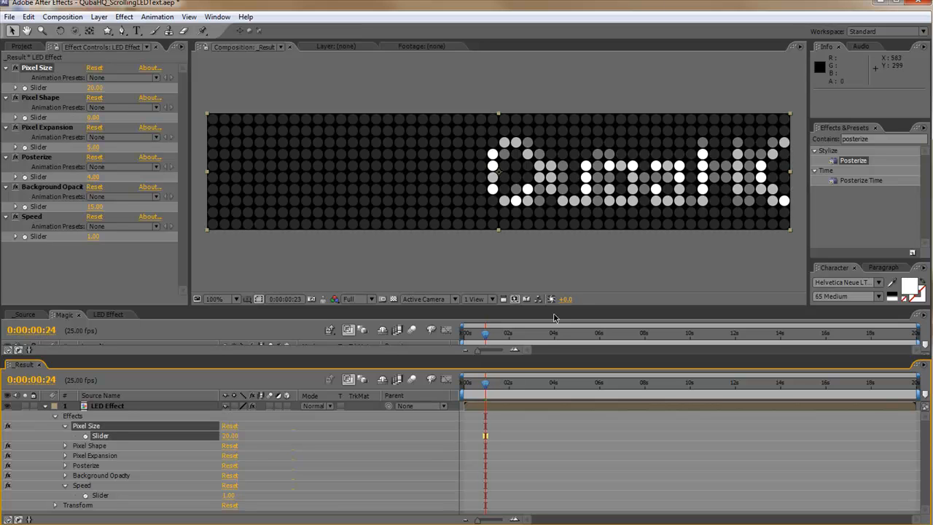
Step: Set the Pixel Size slider back to 10
click(230, 435)
text(10)
key(Return)
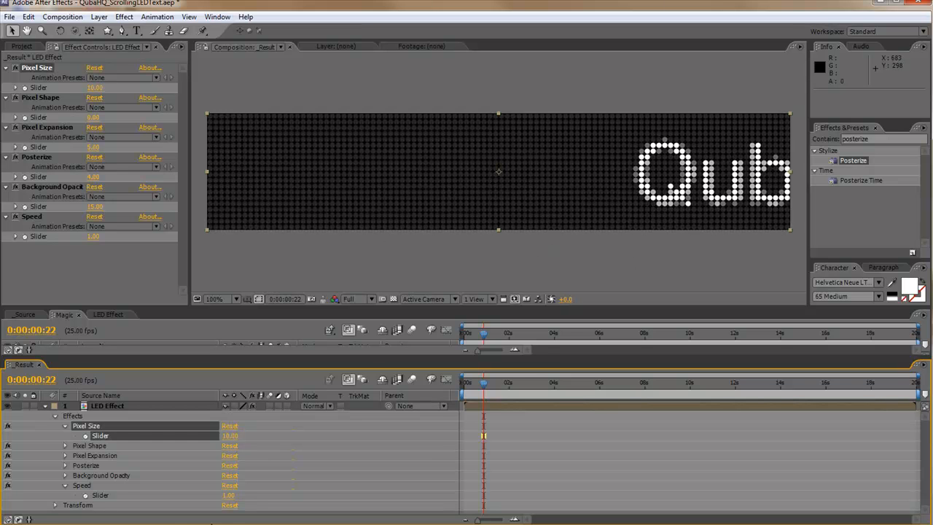
Step: Set the LED Effect layer's Speed slider to 2
click(231, 495)
text(2)
key(Return)
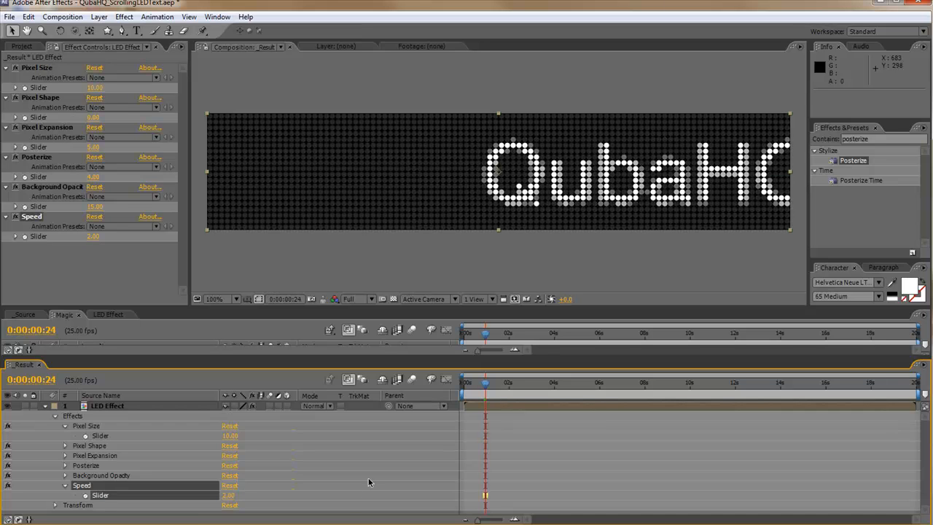
Step: Try a Speed value of 1.3 on the LED Effect layer
click(230, 496)
text(1.3)
click(357, 460)
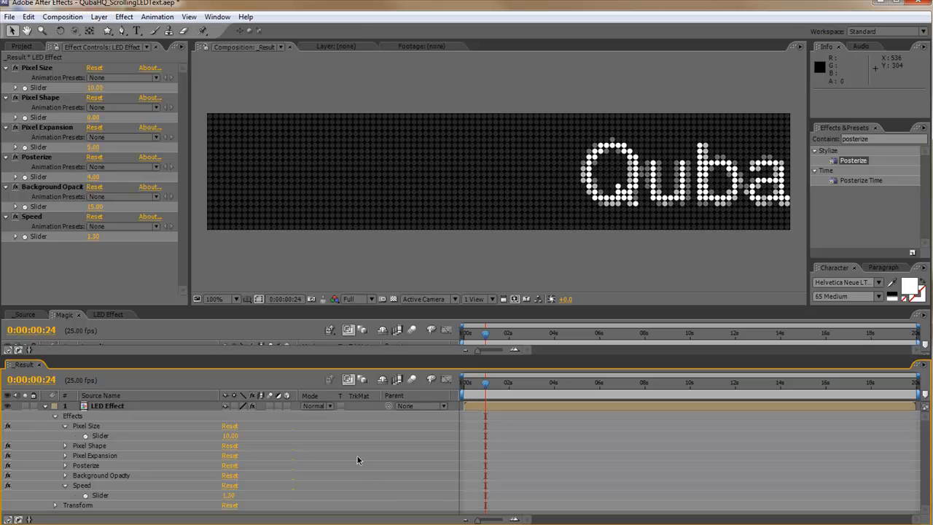
Step: Step through the _Result composition frame by frame to examine how evenly the text advances across the LED pixels
key(Page_Down)
key(Page_Down)
key(Page_Down)
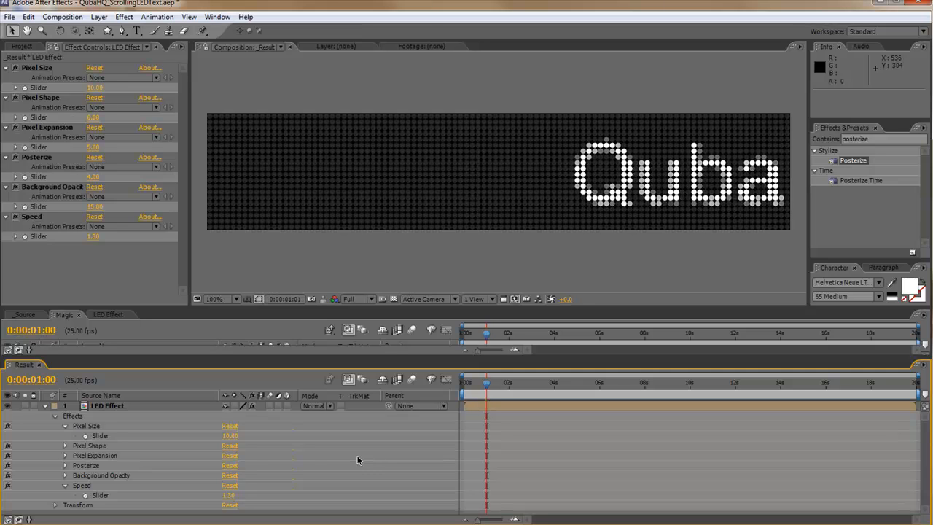
key(Page_Down)
key(Page_Down)
key(Page_Down)
key(Page_Down)
key(Page_Down)
key(Page_Down)
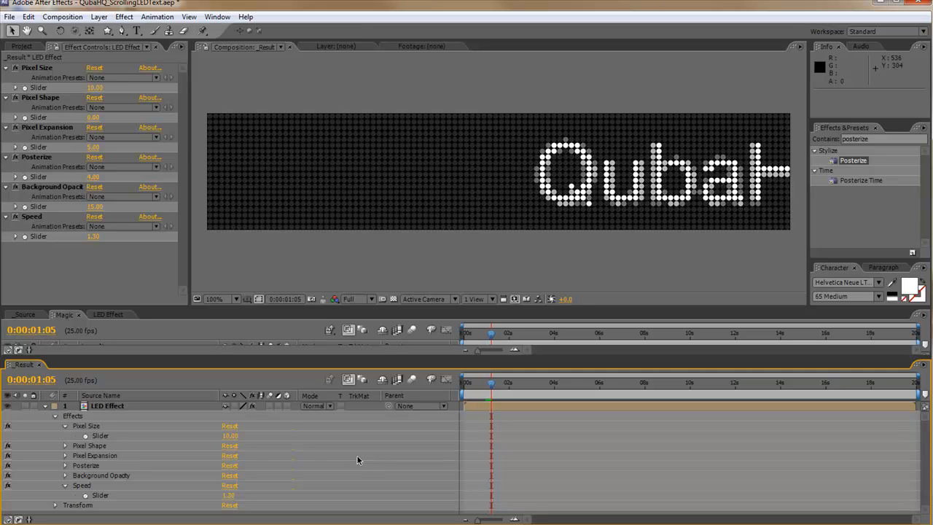
key(Page_Down)
key(Page_Down)
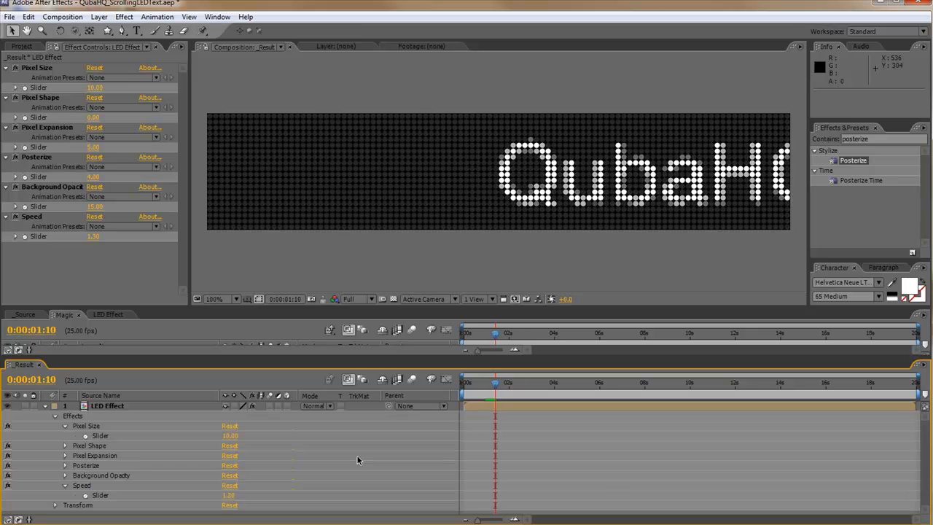
key(Page_Up)
key(Page_Up)
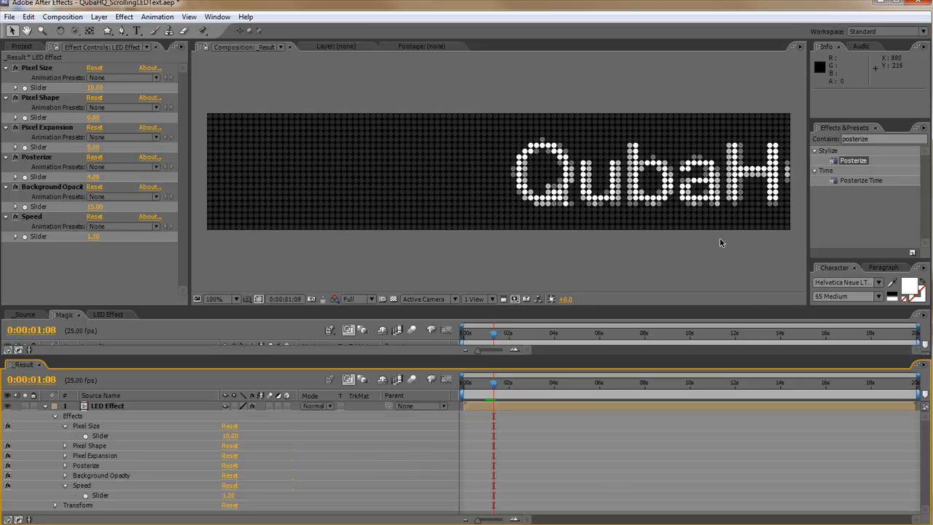
key(Page_Down)
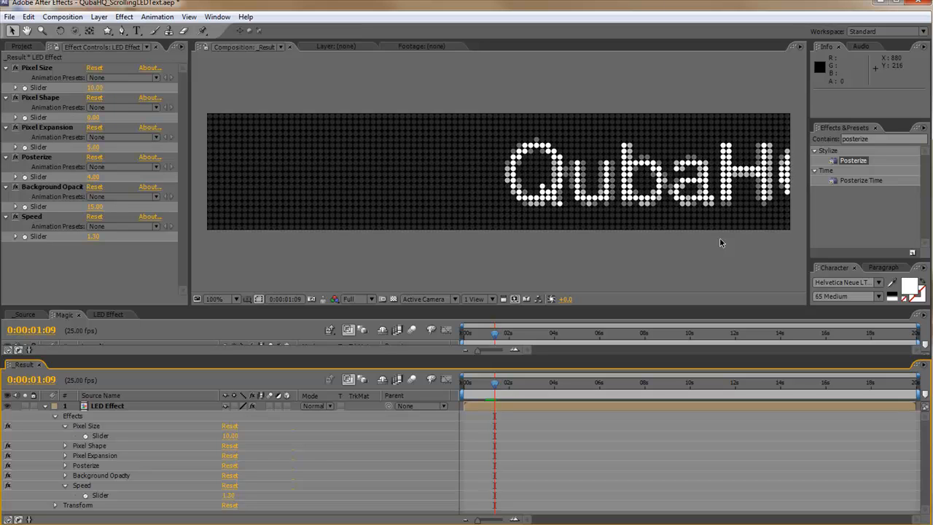
key(Page_Down)
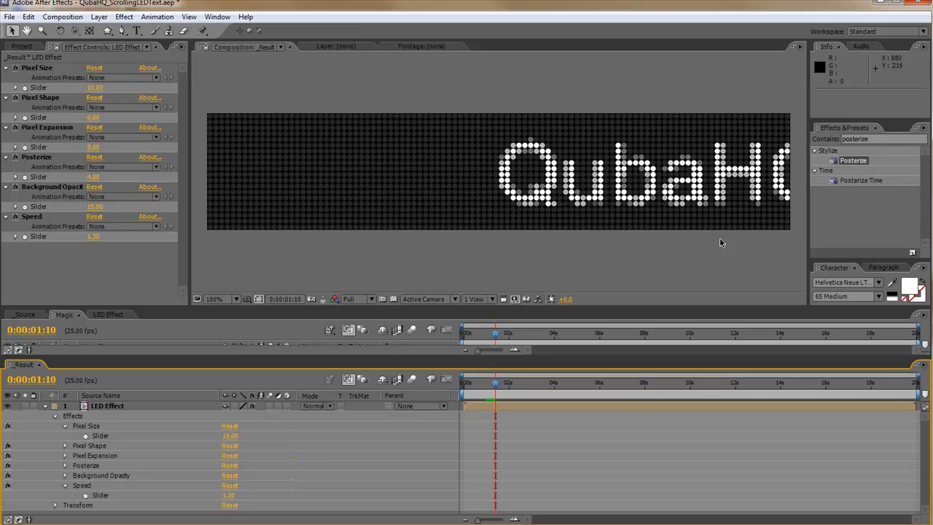
key(Page_Down)
key(Page_Down)
key(Page_Down)
key(Page_Down)
key(Page_Down)
key(Page_Down)
key(Page_Down)
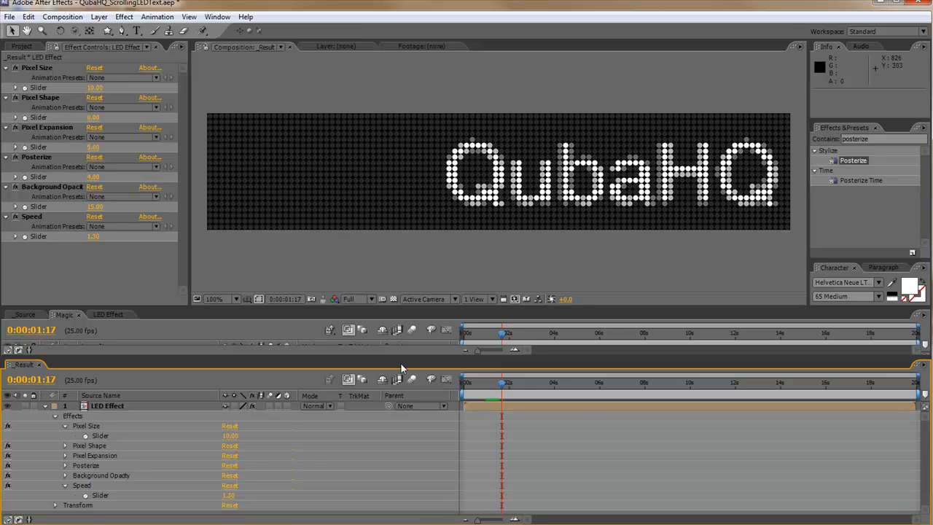
Step: Set the LED Effect layer's Speed slider to 1
click(229, 495)
text(1)
key(Return)
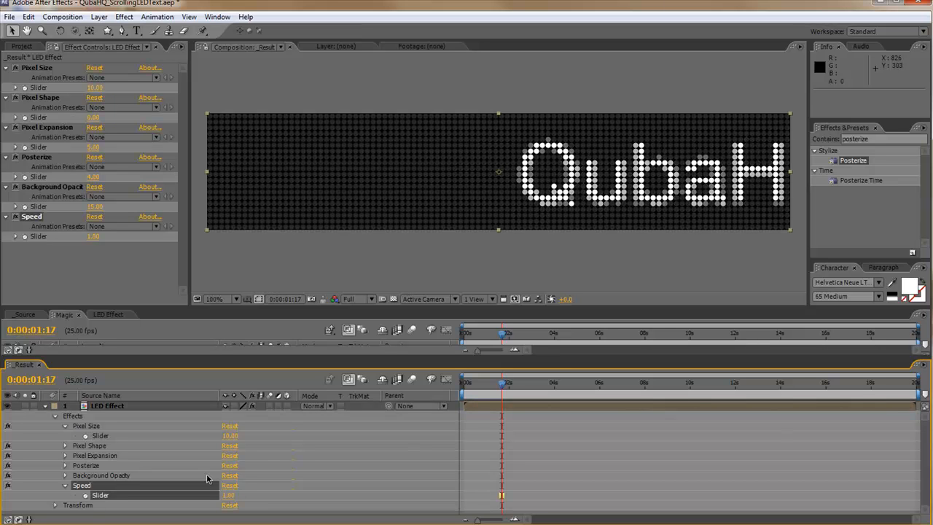
Step: Apply a Fill effect to the White Solid 1 layer in the LED Effect composition
drag(560, 356, 561, 419)
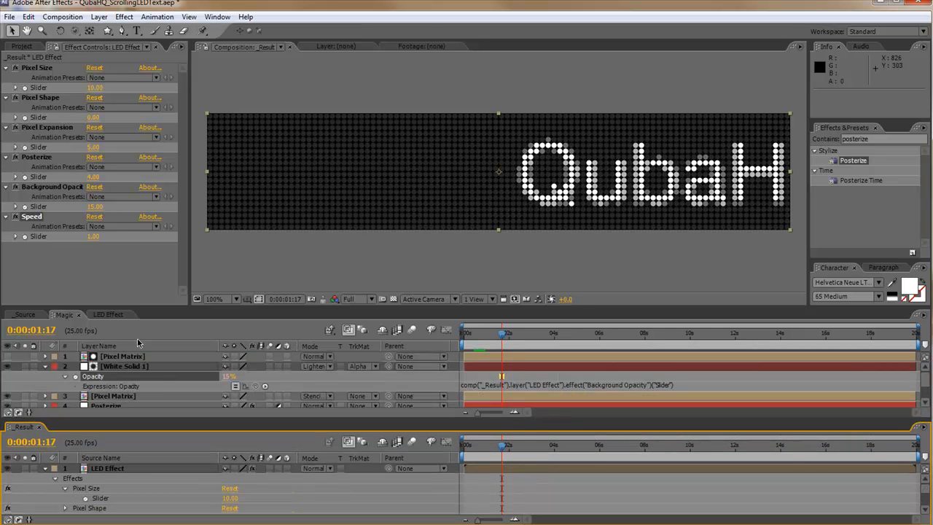
click(107, 314)
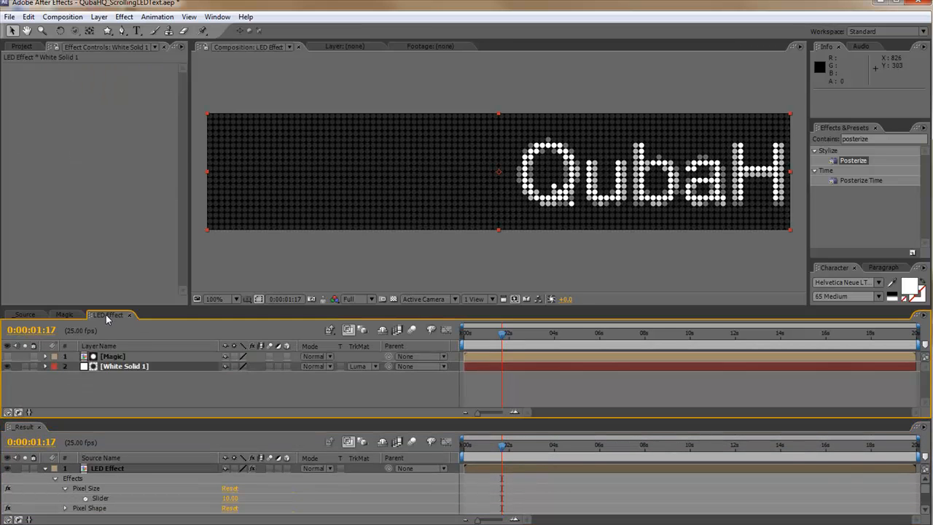
click(115, 375)
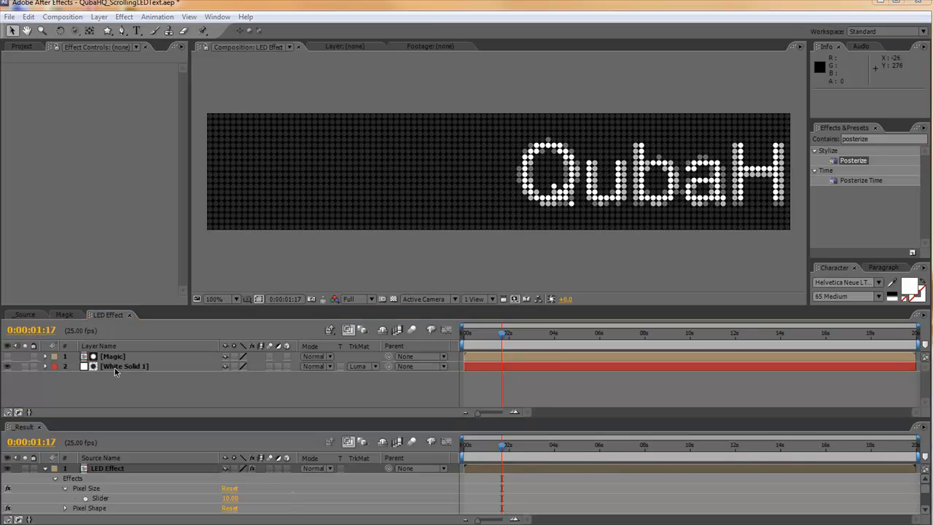
click(131, 368)
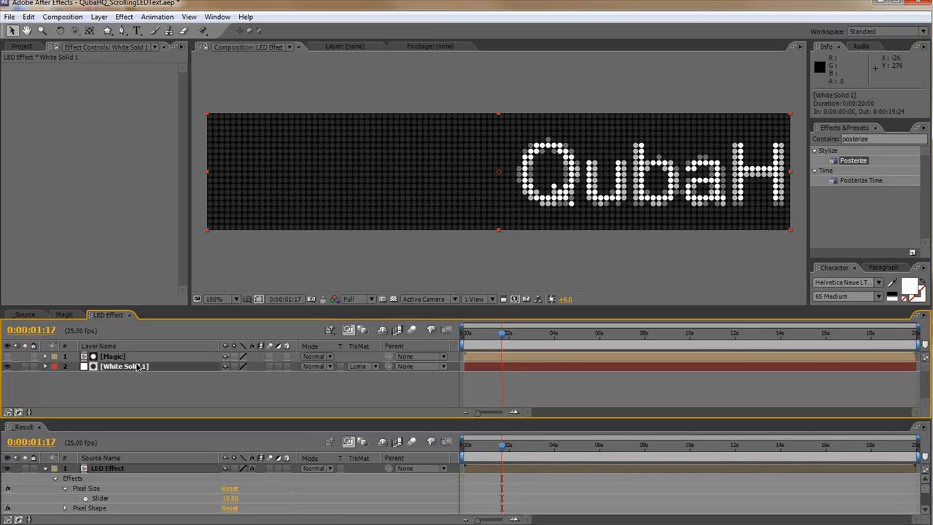
right_click(136, 368)
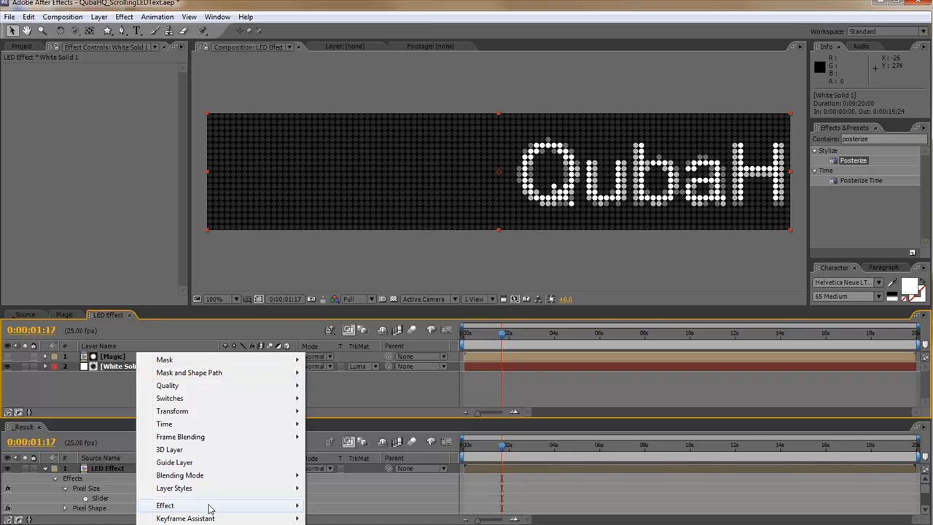
mouse_move(209, 508)
mouse_move(449, 303)
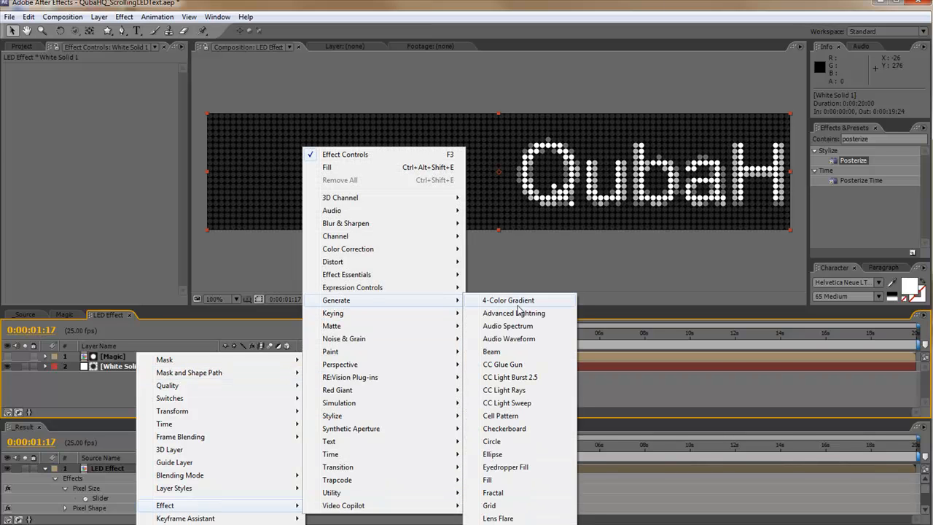
click(521, 480)
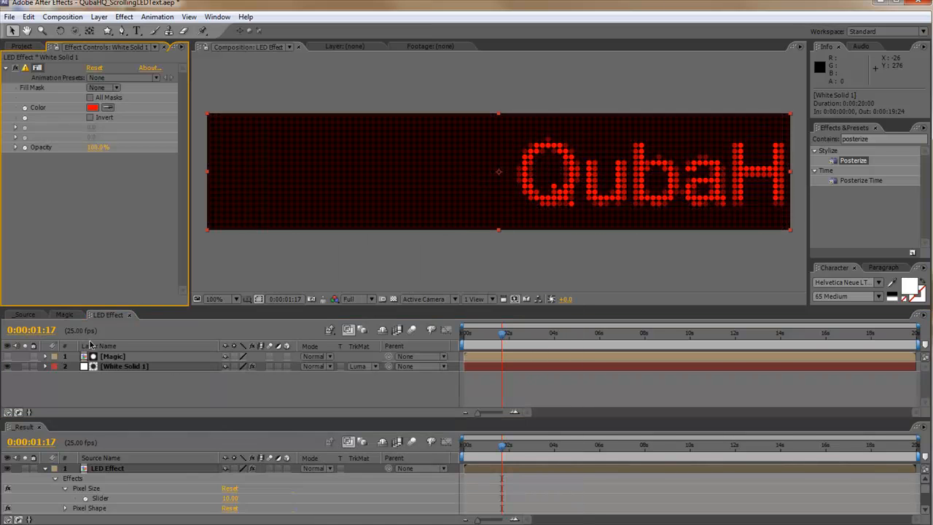
Step: Expand the Fill effect's properties on White Solid 1 and enlarge both timelines so its Color and the LED Effect controls show together
click(46, 366)
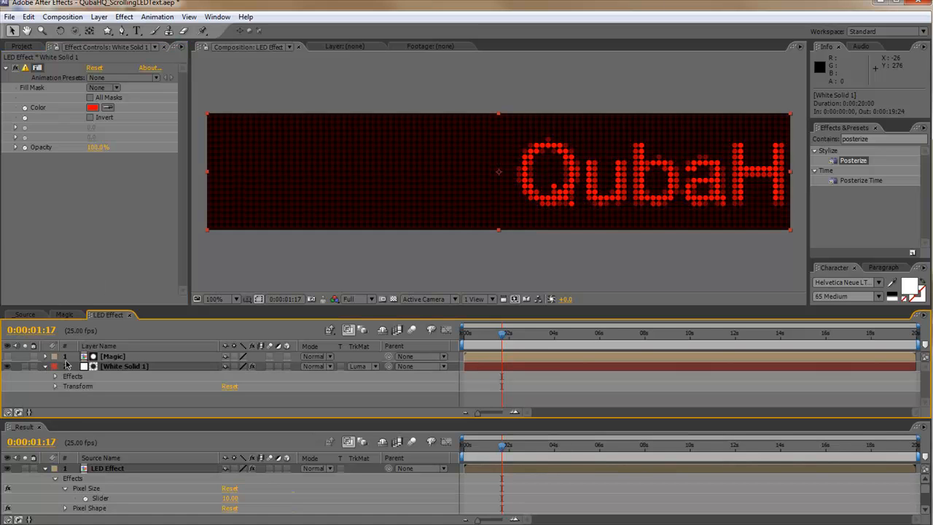
click(55, 381)
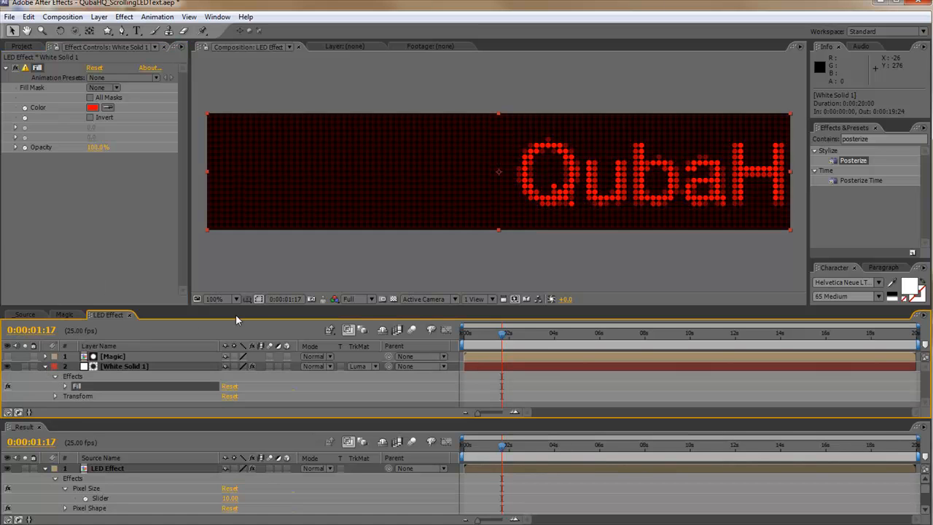
drag(264, 307, 277, 186)
drag(309, 420, 306, 328)
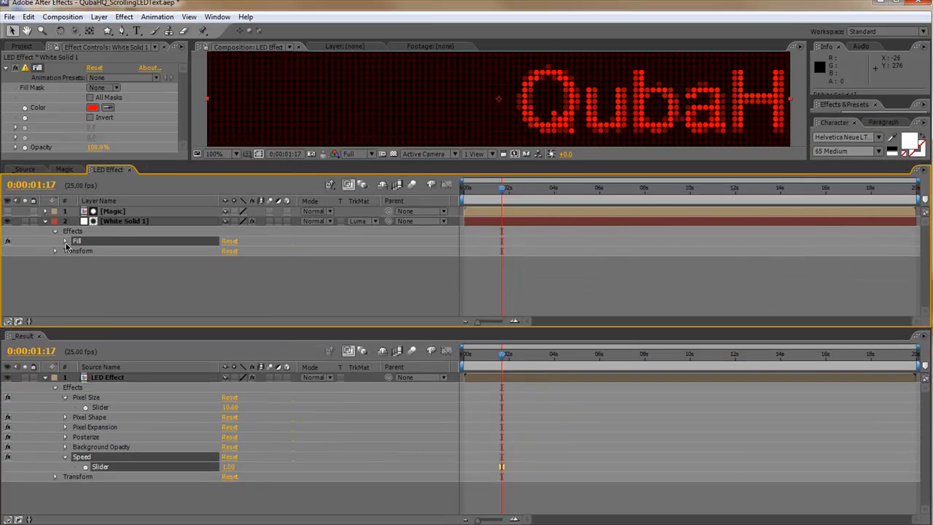
click(64, 242)
click(92, 496)
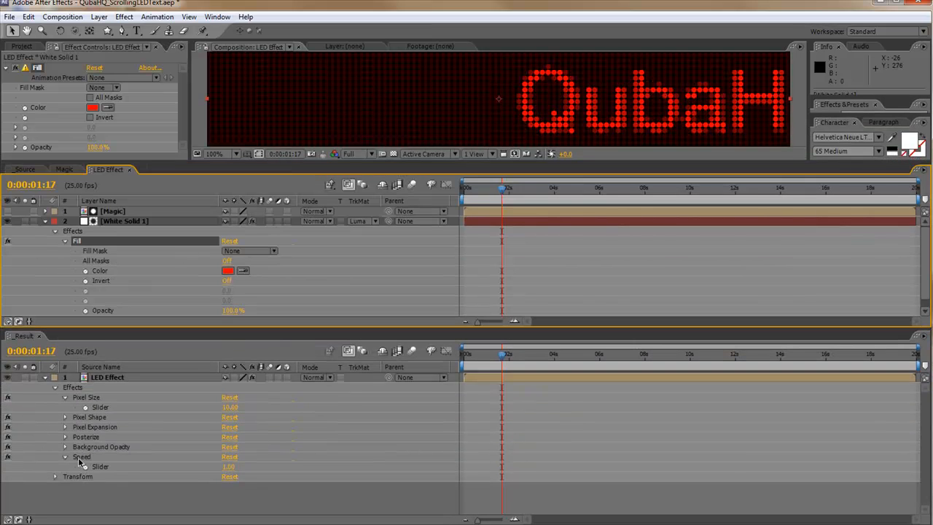
Step: Collapse the Speed and Pixel Size controls and add a Color Control effect to the LED Effect layer in _Result
click(65, 457)
click(64, 397)
right_click(114, 378)
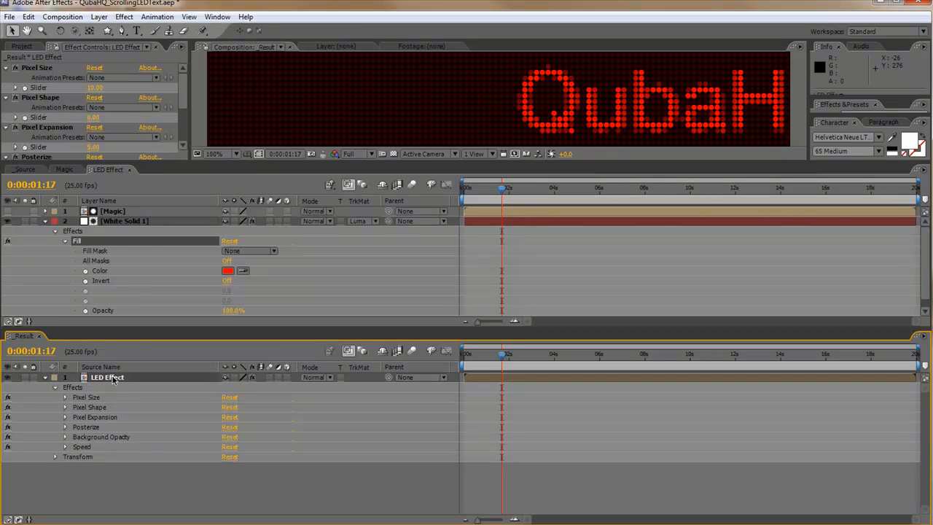
mouse_move(215, 507)
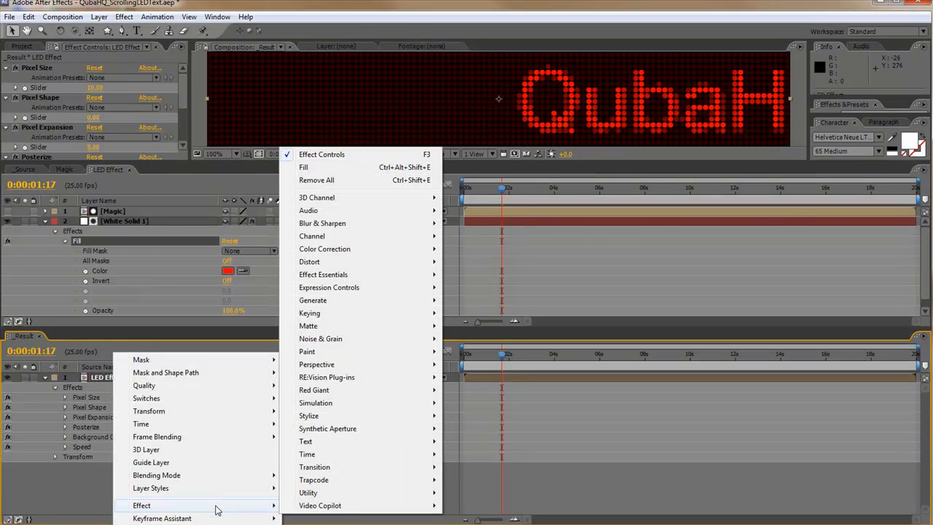
mouse_move(370, 366)
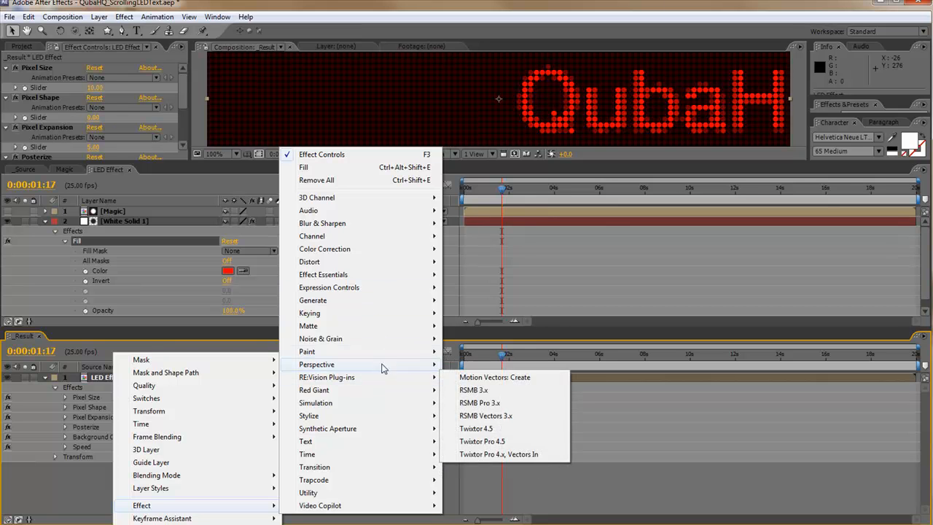
mouse_move(392, 290)
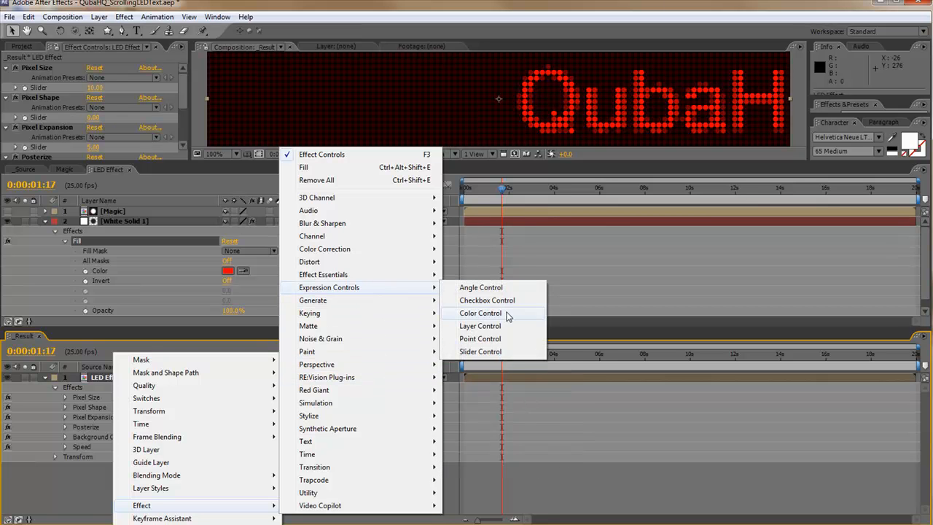
click(483, 314)
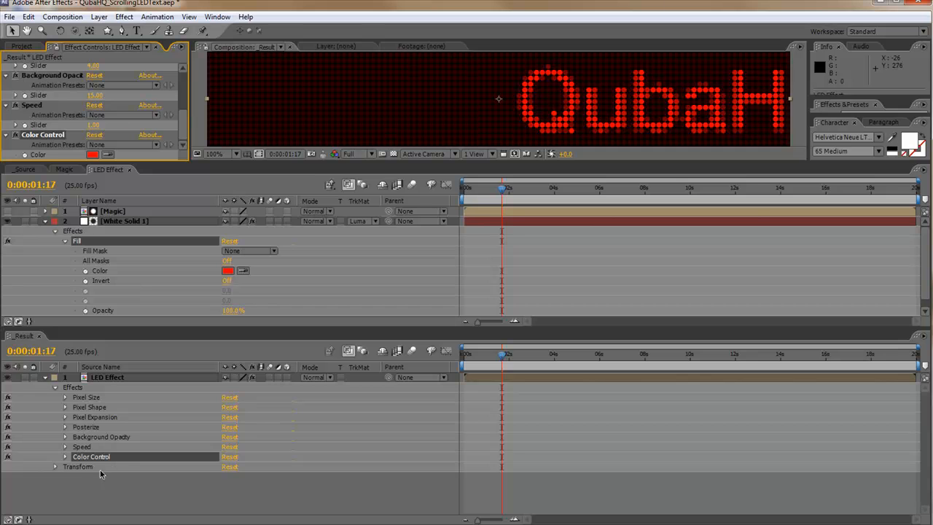
Step: Set the LED Effect layer's Color Control to an orange hue
click(65, 457)
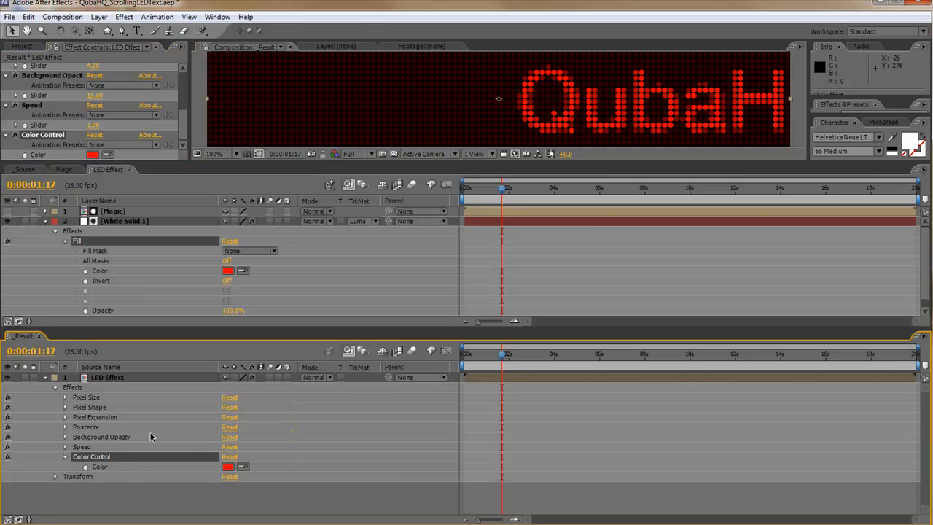
click(228, 467)
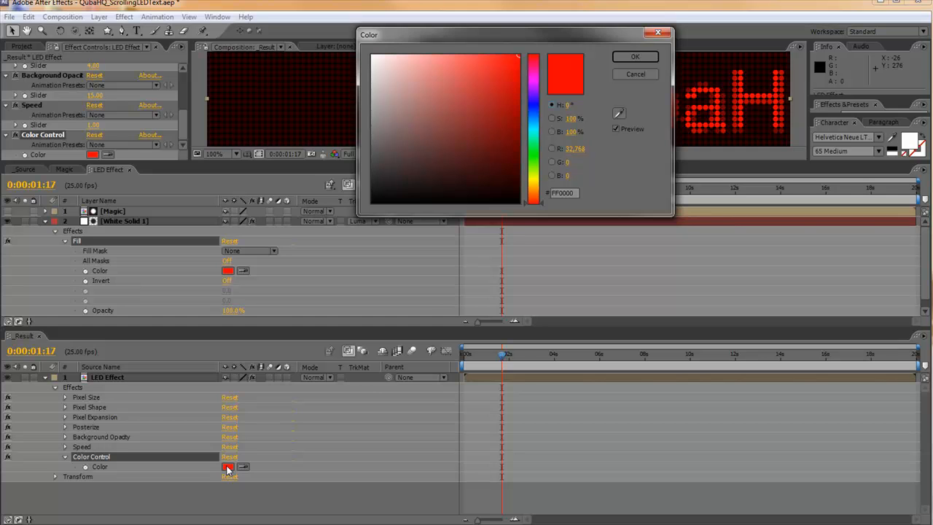
drag(531, 198, 532, 186)
key(Return)
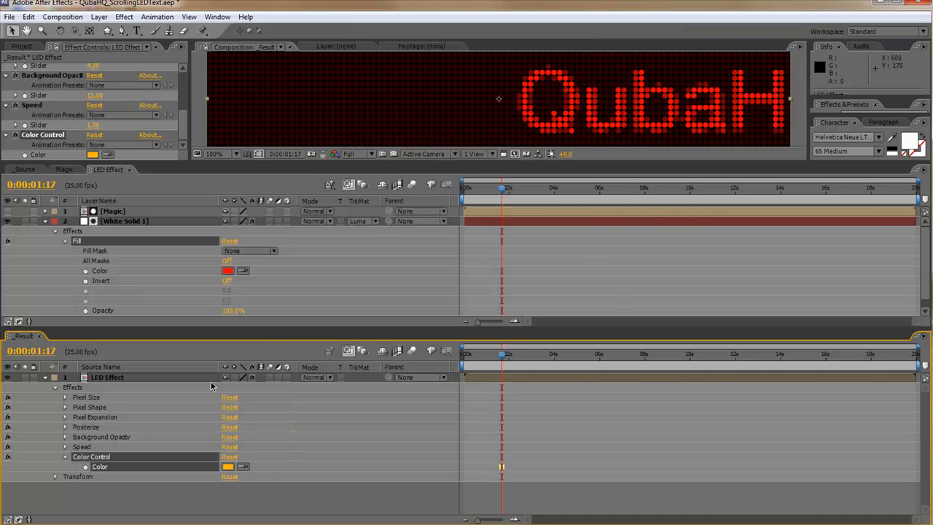
Step: Link the Fill effect's Color on White Solid 1 by expression to the Color property of the LED Effect layer's Color Control
alt+click(85, 271)
drag(264, 280, 102, 467)
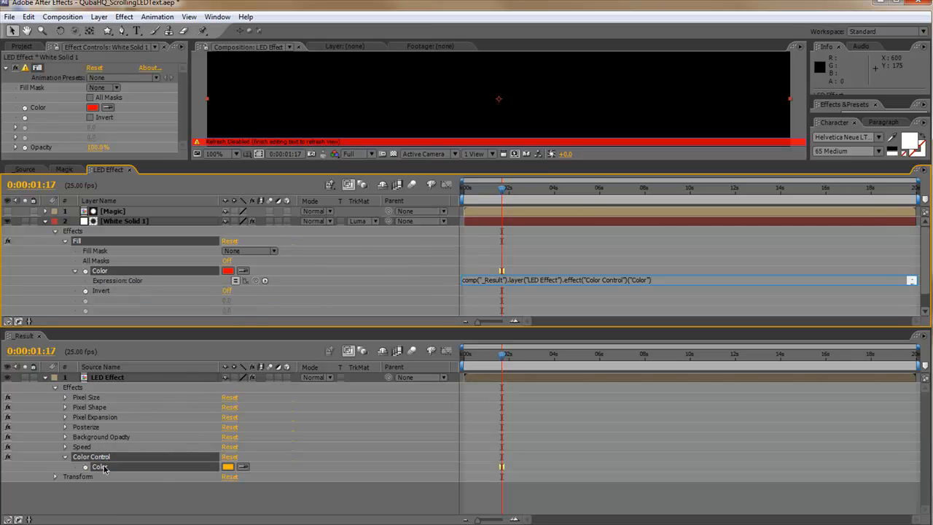
click(169, 506)
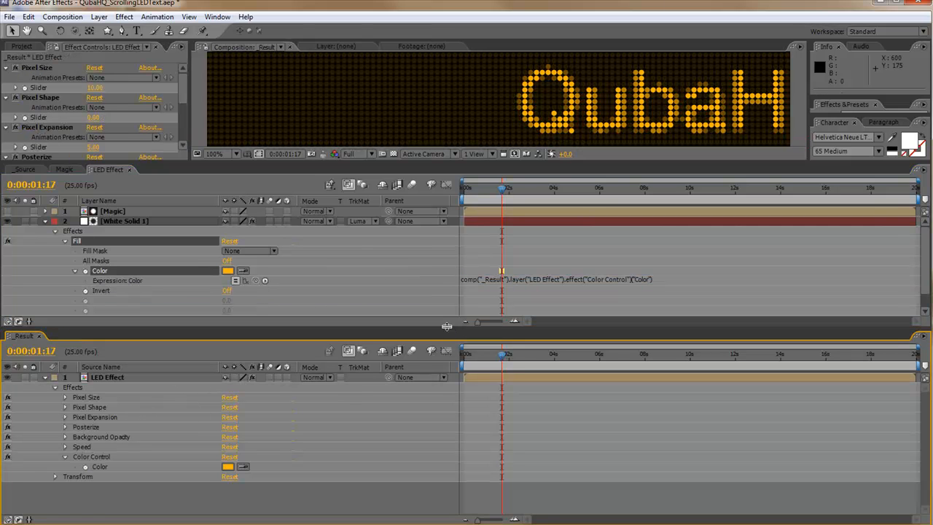
Step: Dock the _Result timeline back alongside the other compositions' timelines and enlarge the composition viewer
drag(448, 332, 450, 481)
drag(23, 492, 165, 169)
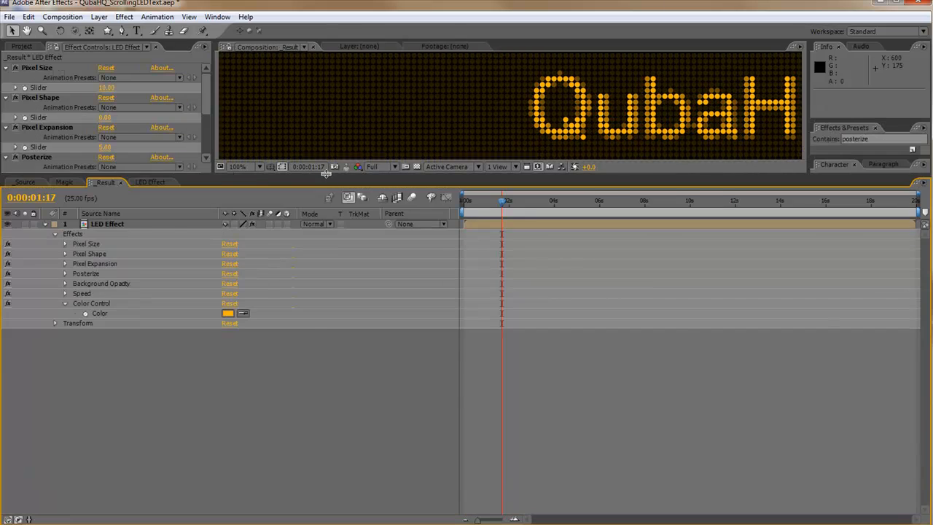
drag(326, 173, 318, 368)
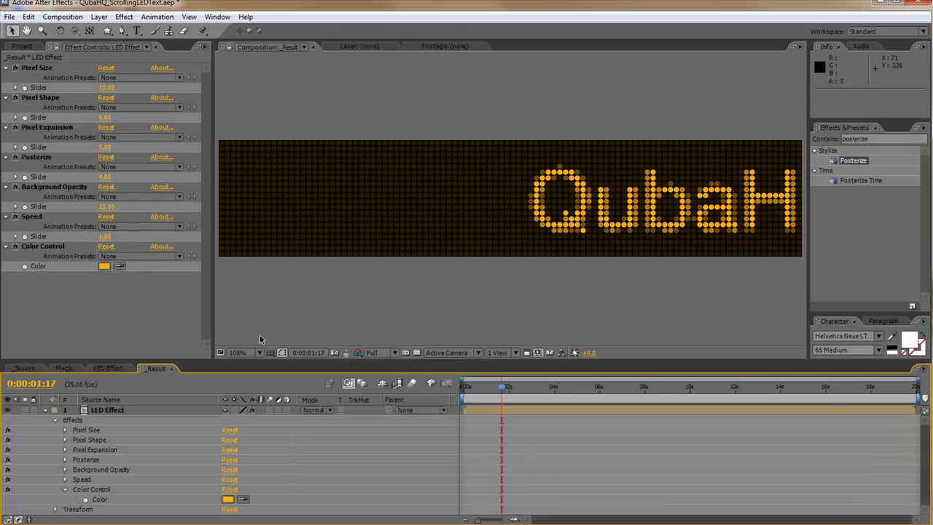
Step: Preview the orange scrolling LED text in the _Result composition from the first frame to 0:00:12:00
drag(491, 391, 405, 395)
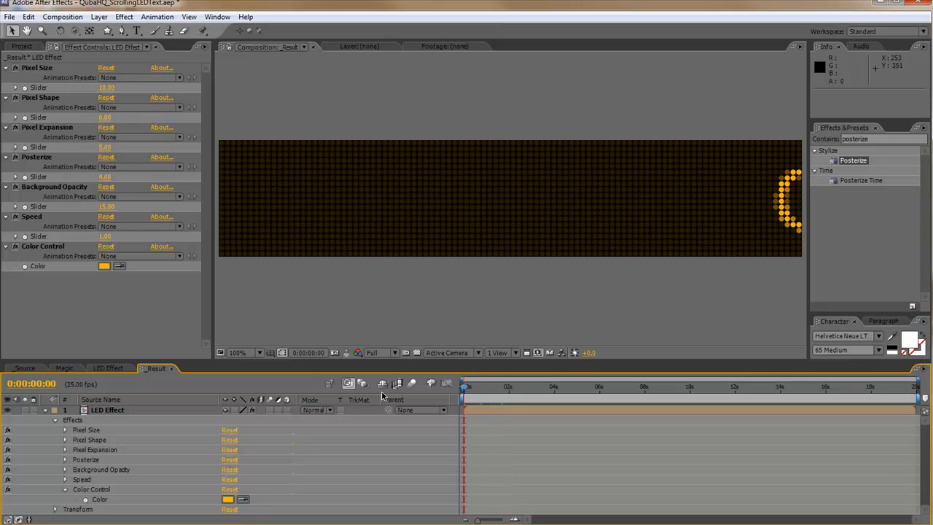
click(719, 337)
key(space)
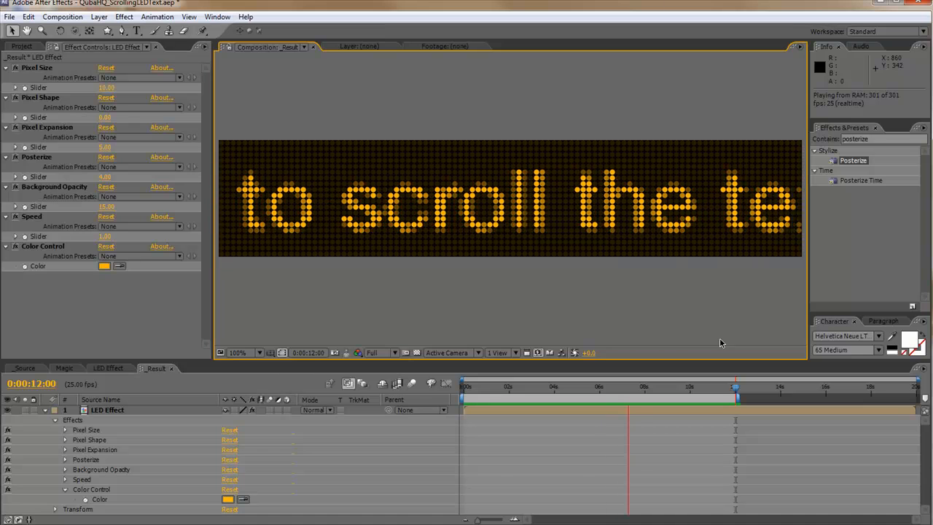
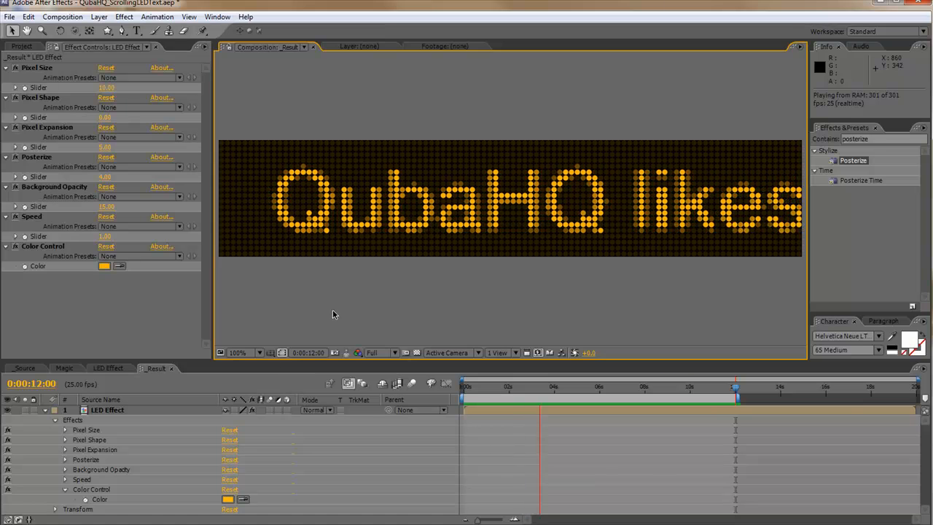
Step: Stop the preview, place the _Result time at 0:00:03:11, and collapse the Solids folder in the project
click(25, 47)
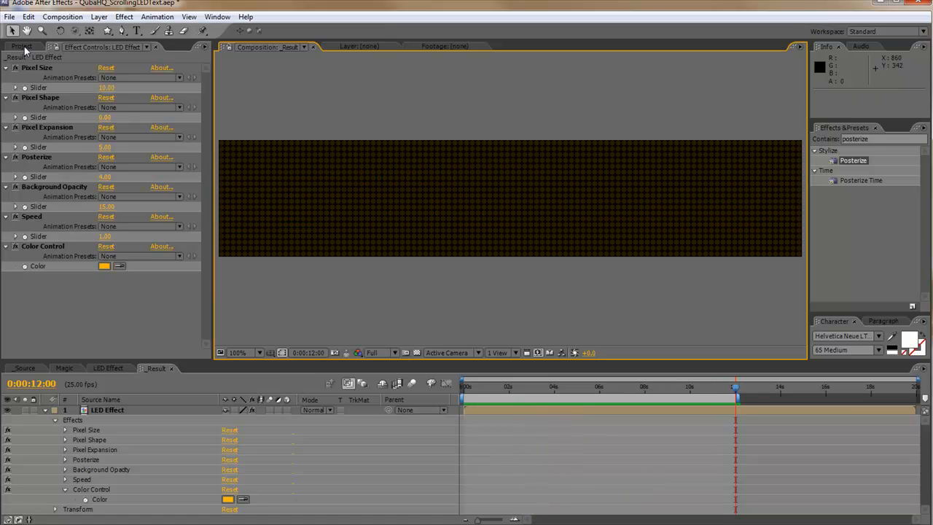
click(25, 47)
click(541, 387)
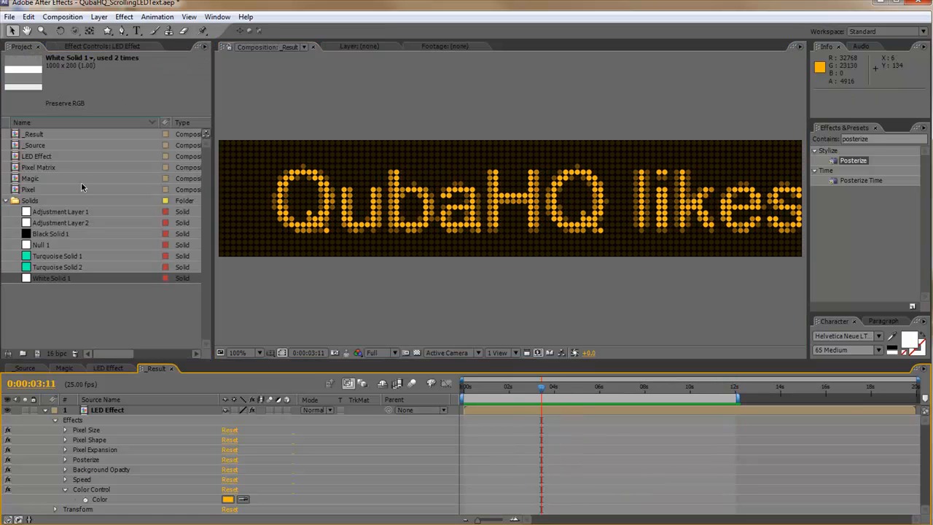
click(6, 201)
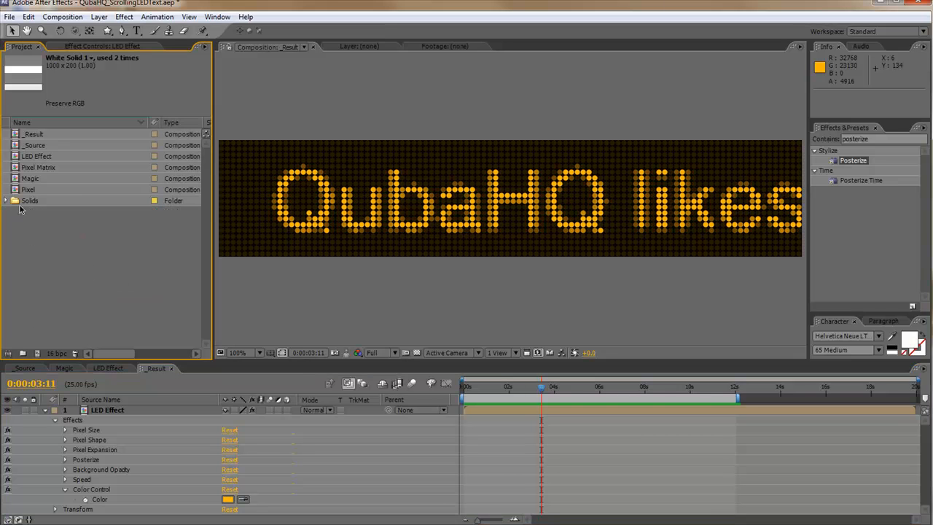
Step: Open the _Source composition to view its plain scrolling text and return to the _Result composition
double_click(34, 146)
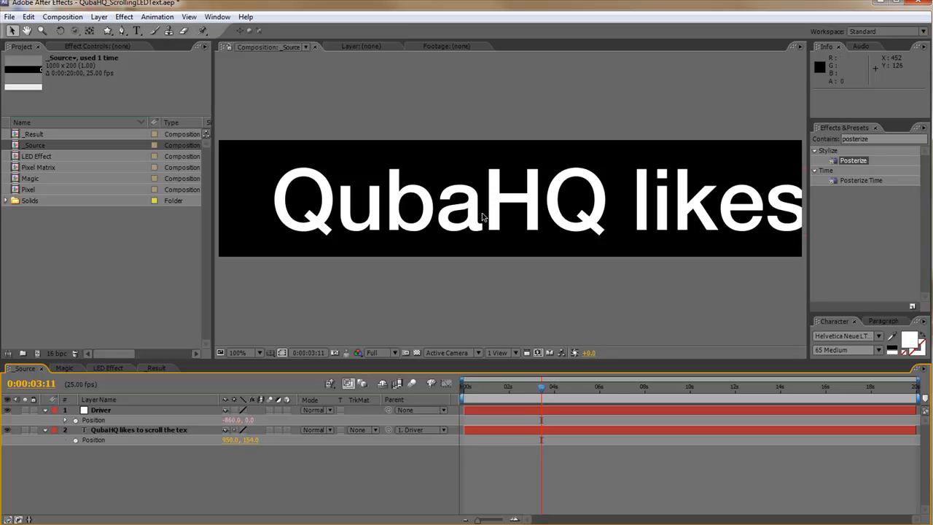
click(40, 135)
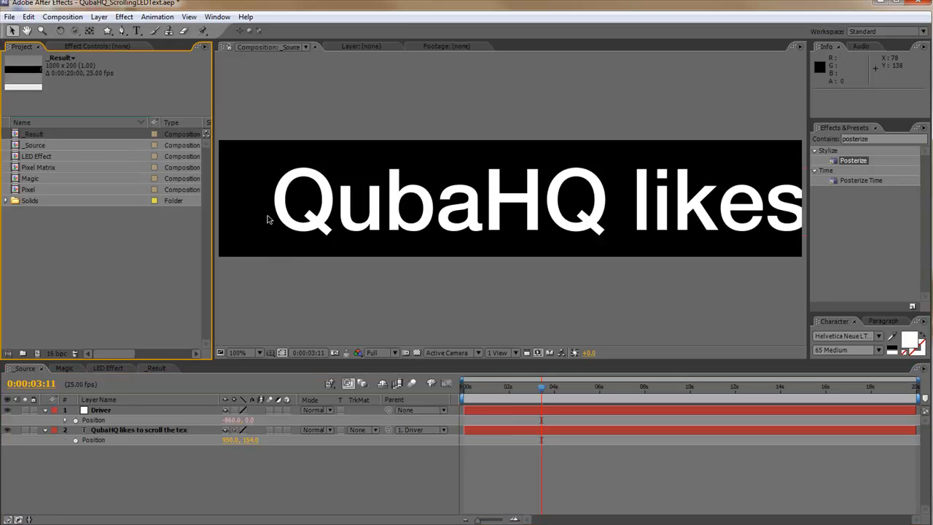
double_click(40, 135)
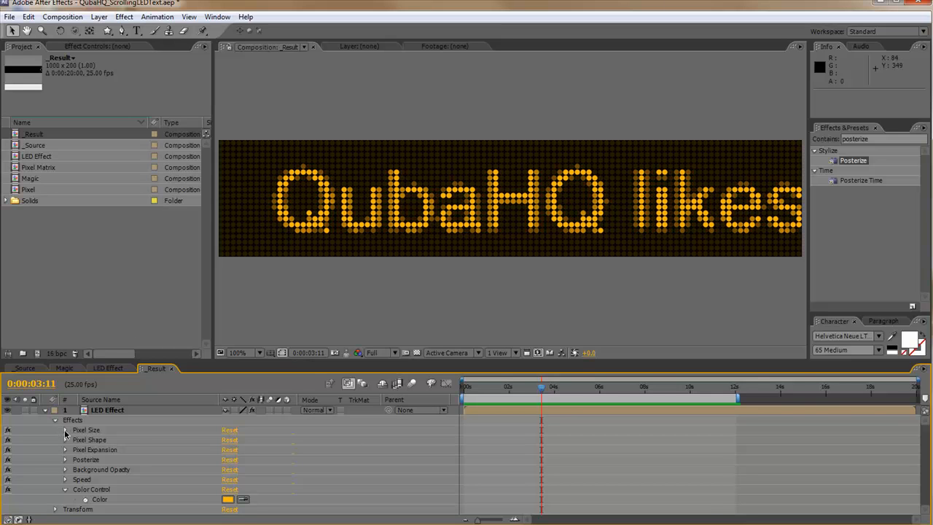
Step: Set the LED Effect layer's Pixel Size slider to 5 and preview the scrolling text in _Result
click(65, 430)
click(230, 439)
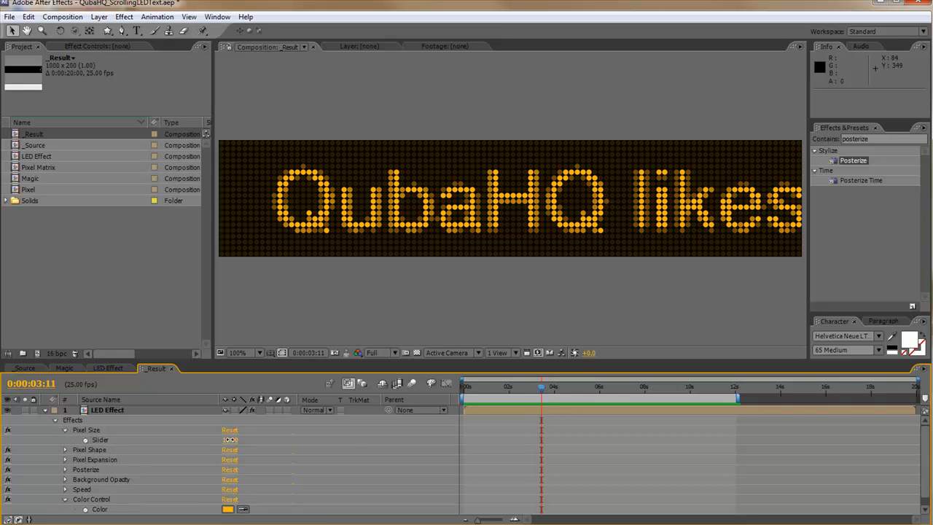
key(Return)
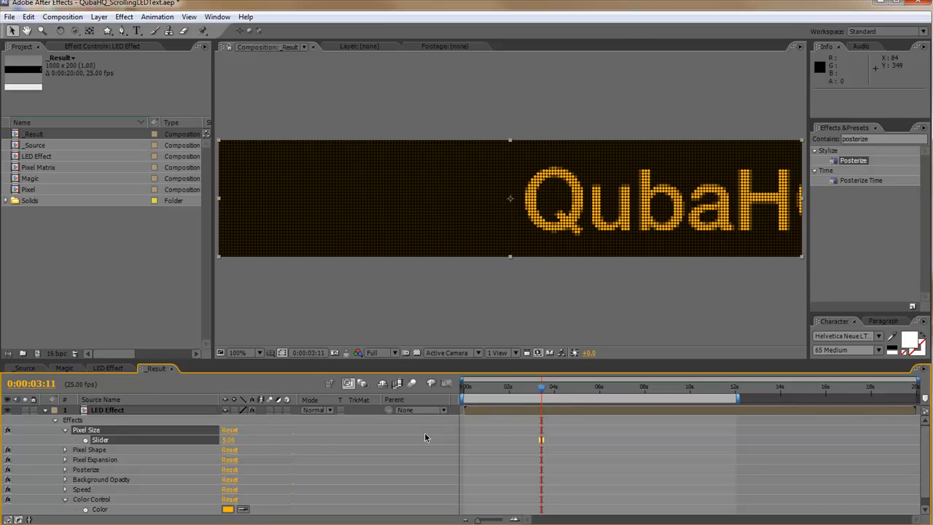
key(KP_0)
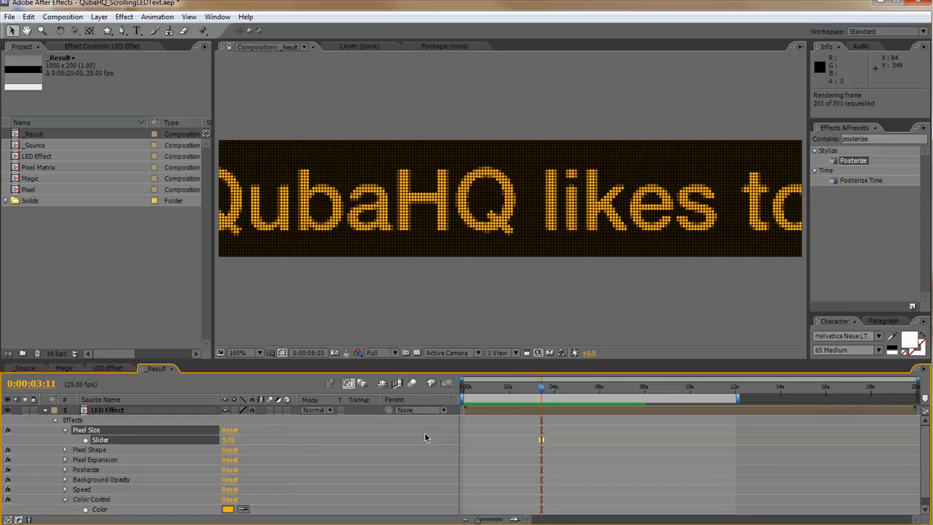
key(space)
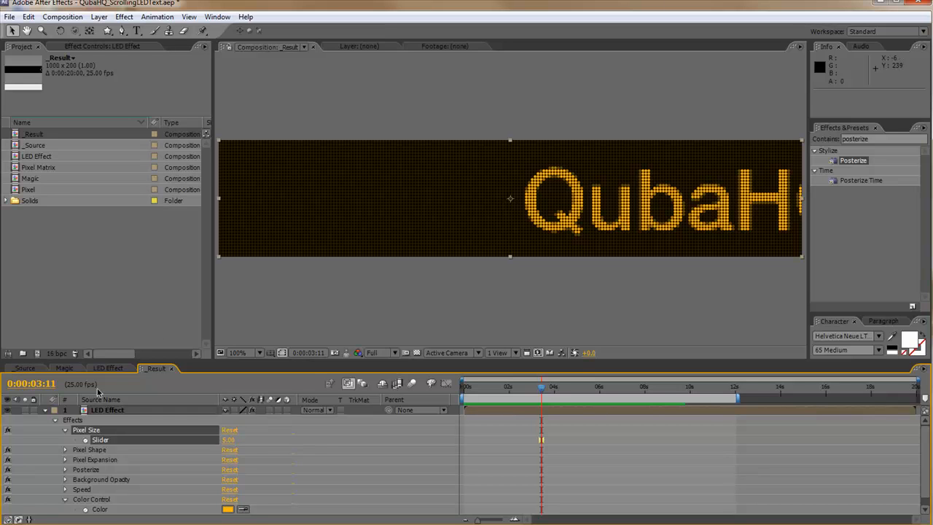
Step: In the _Source composition, move the time to 0:00:08:11 and hide the scrolling text layer
click(29, 368)
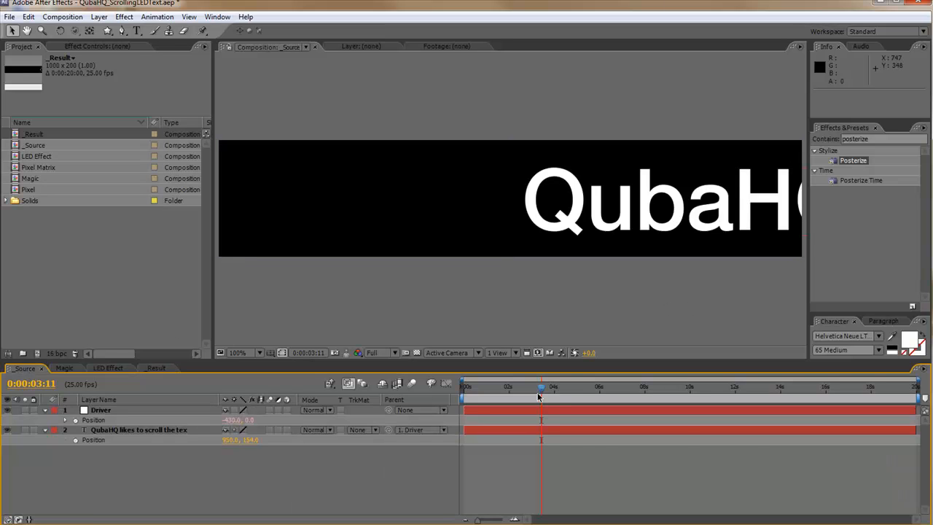
drag(542, 388, 655, 386)
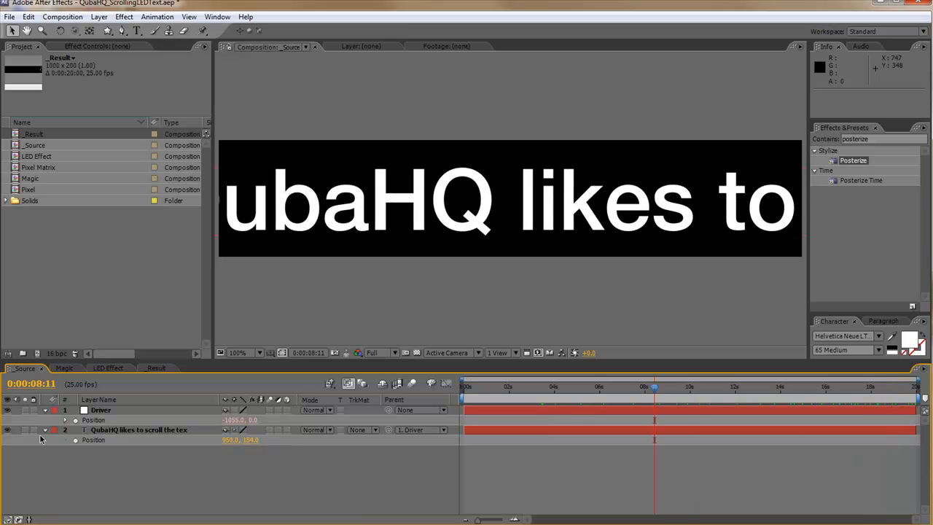
click(12, 431)
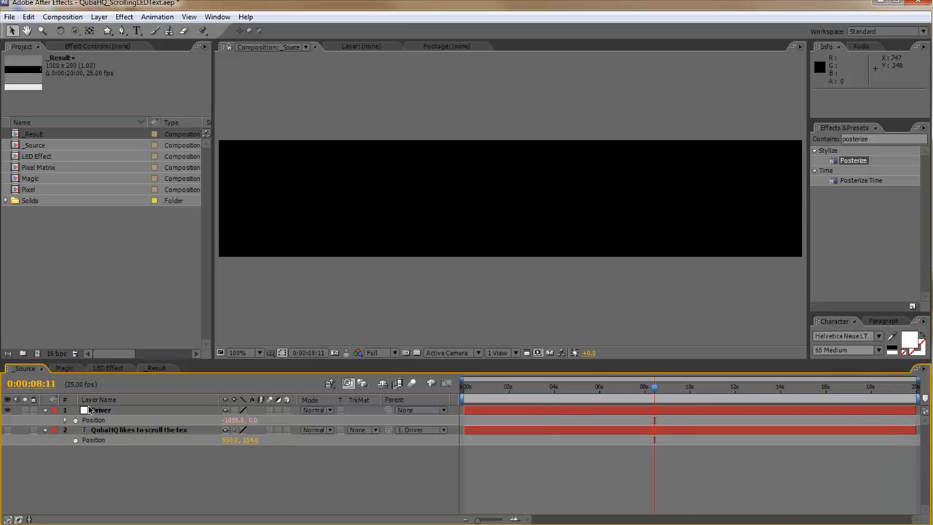
click(620, 330)
click(288, 492)
Step: Clear the effects search and apply the SplatterType preset from the _QubaHQ_SplatterType folder in _Source
click(885, 139)
key(BackSpace)
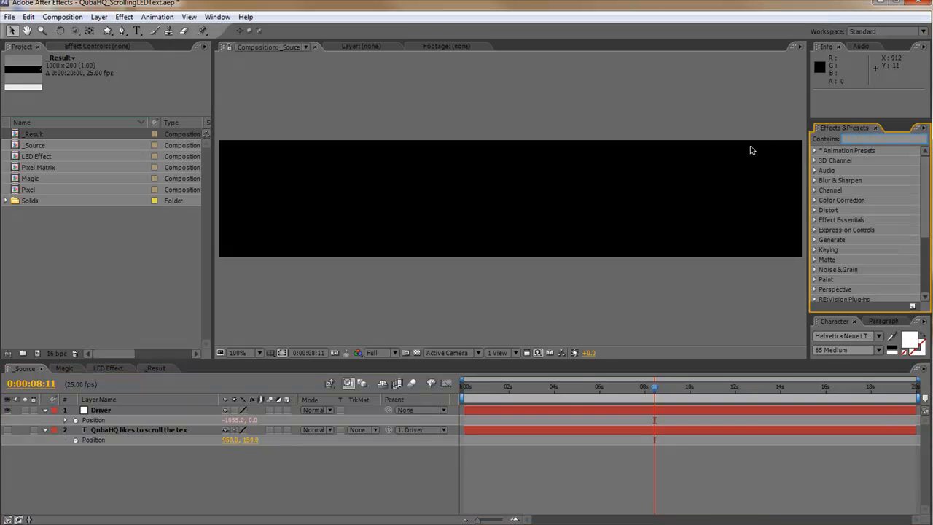
click(815, 151)
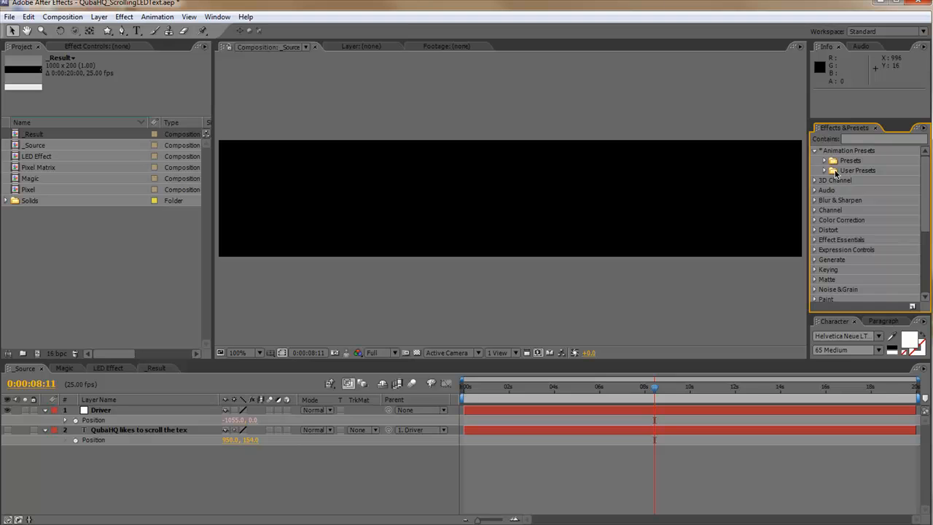
click(826, 171)
click(825, 170)
click(822, 162)
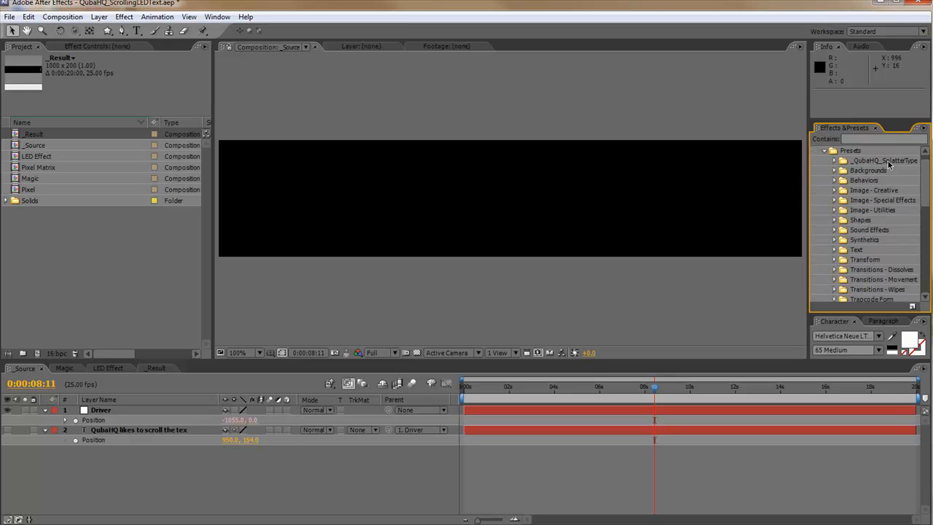
click(834, 161)
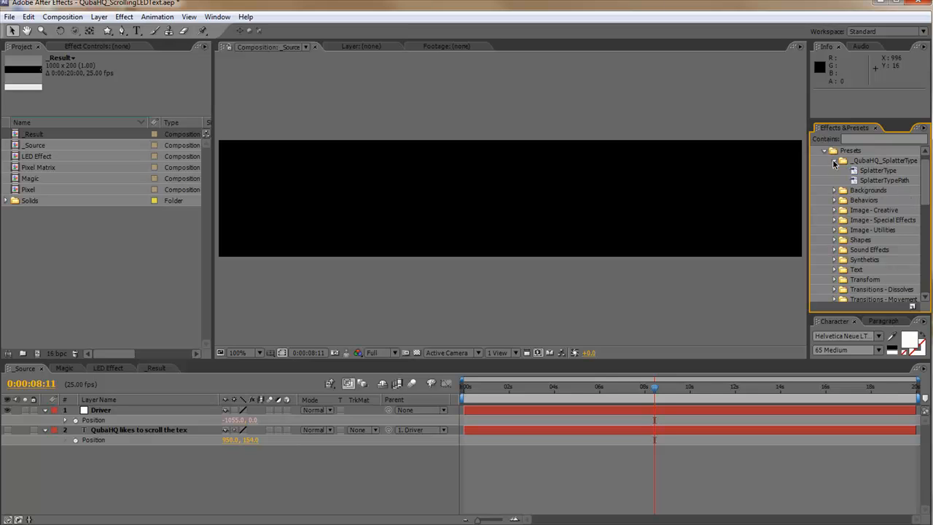
double_click(879, 170)
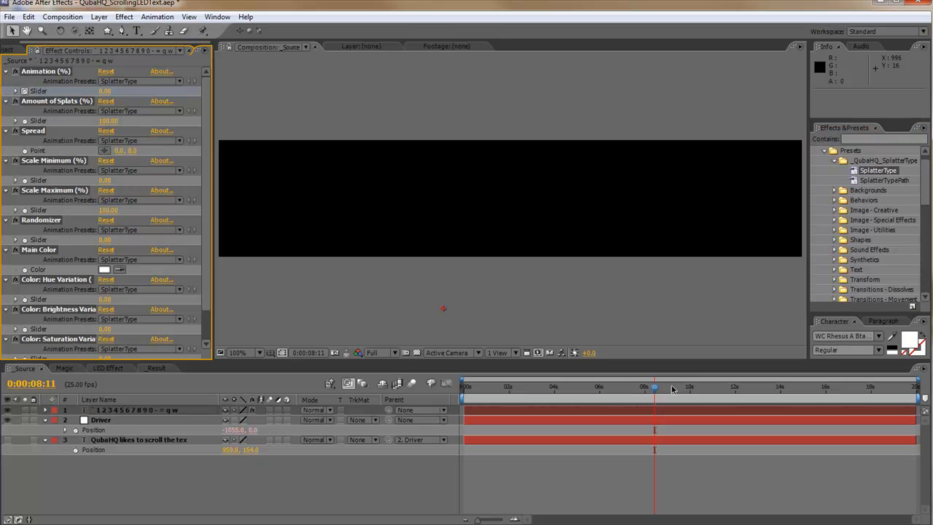
Step: At 0:00:09:09, move the splatter layer to about 508, 135 and view it in the _Result composition
drag(656, 390, 675, 391)
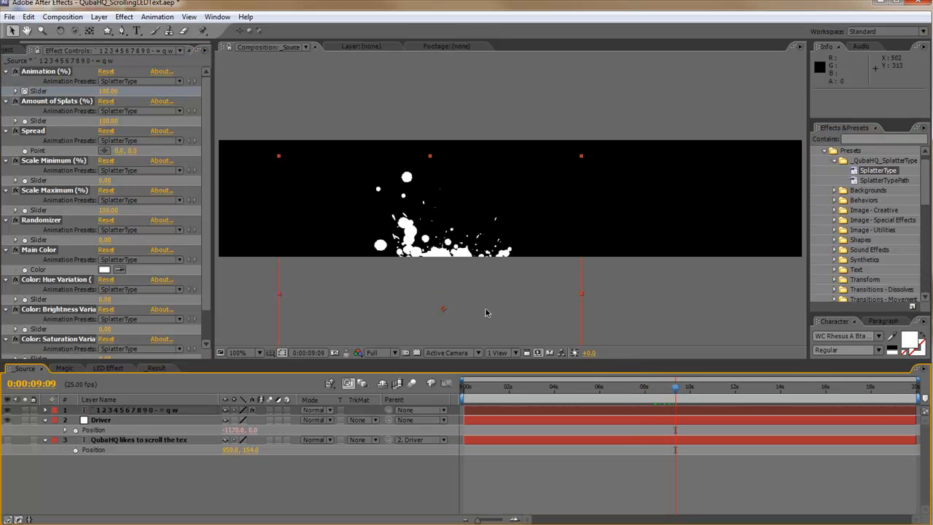
drag(488, 270, 545, 204)
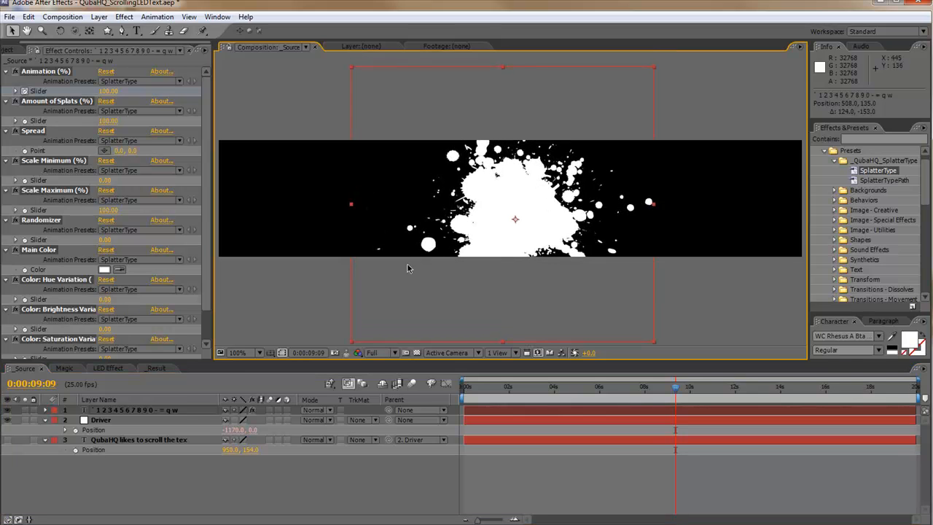
click(155, 368)
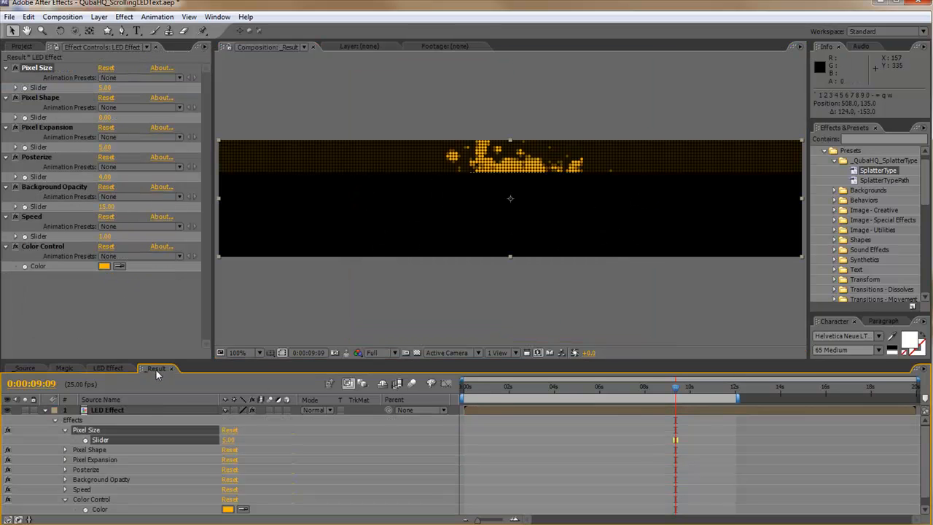
Step: Start the _Result work area at 0:00:08:08 and preview the LED version of the splatter
click(653, 393)
key(b)
key(KP_0)
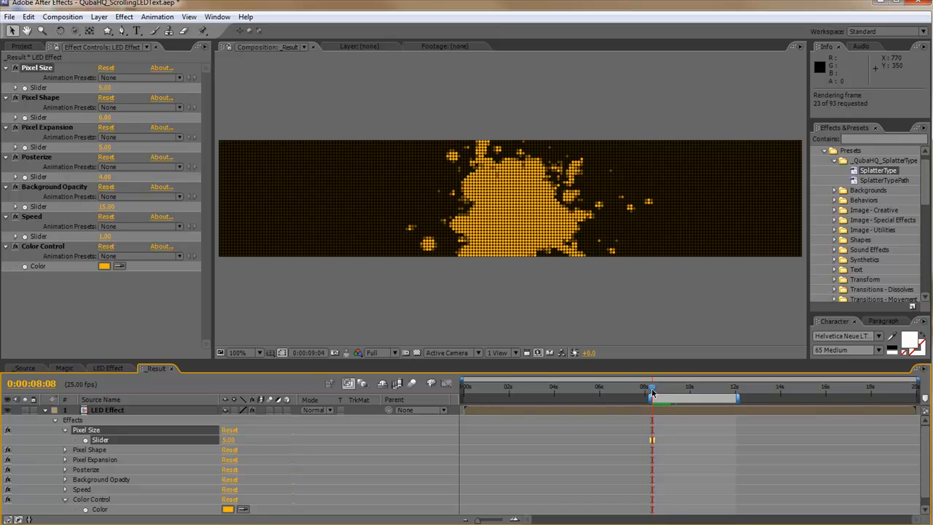
key(space)
key(space)
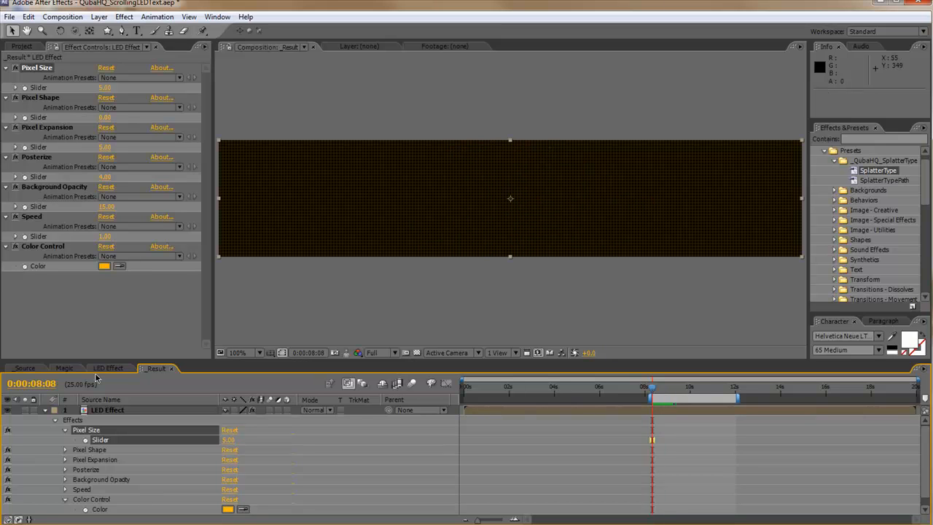
Step: Delete the splatter layer from _Source, show the scrolling text layer again, and return to _Result
click(25, 368)
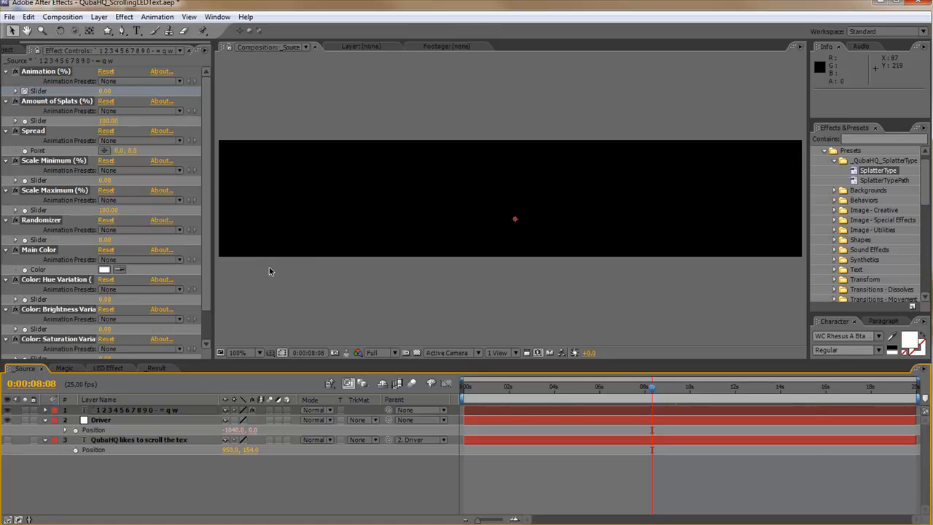
click(428, 303)
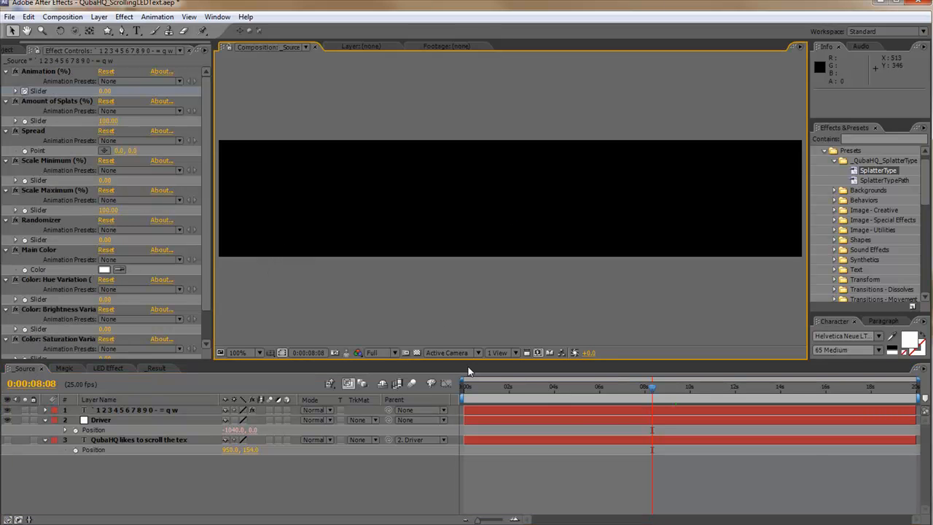
click(109, 410)
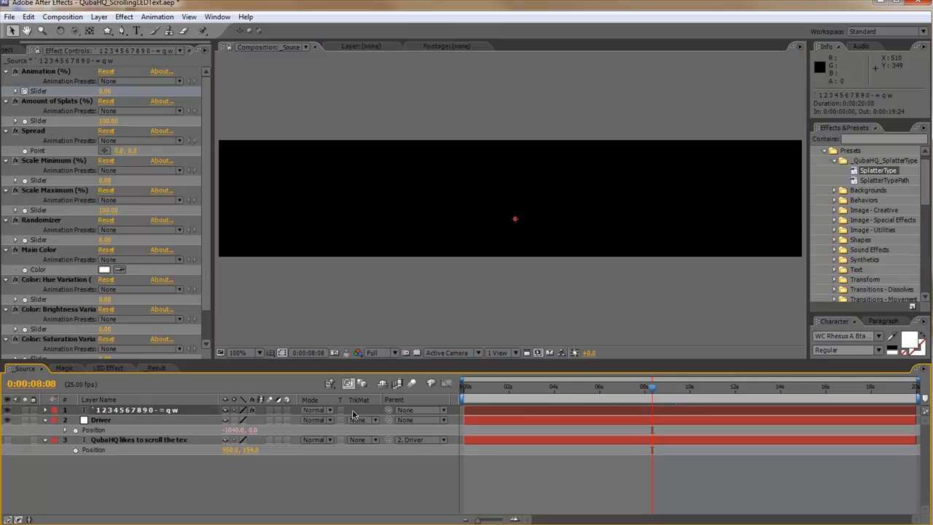
key(Delete)
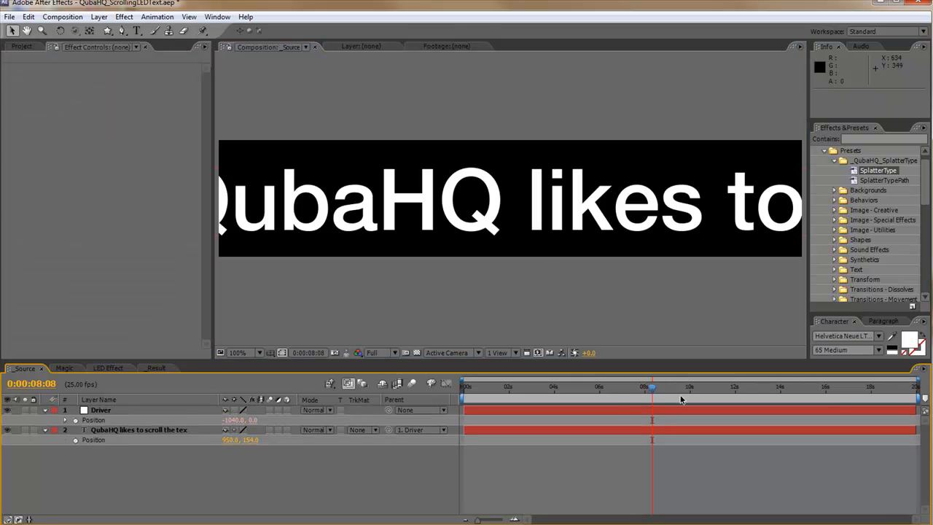
click(151, 369)
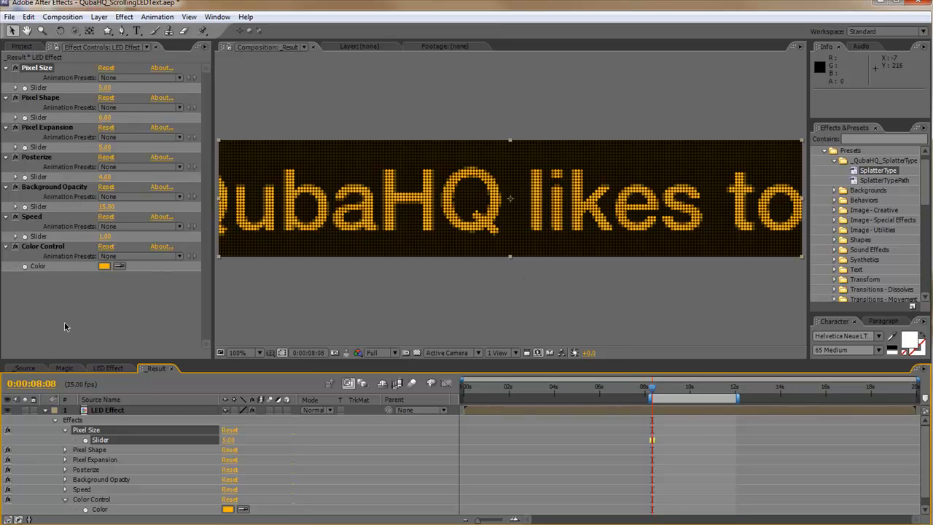
Step: Create a new composition named Comp 1 with the PAL D1/DV Square Pixel preset
click(62, 351)
click(28, 46)
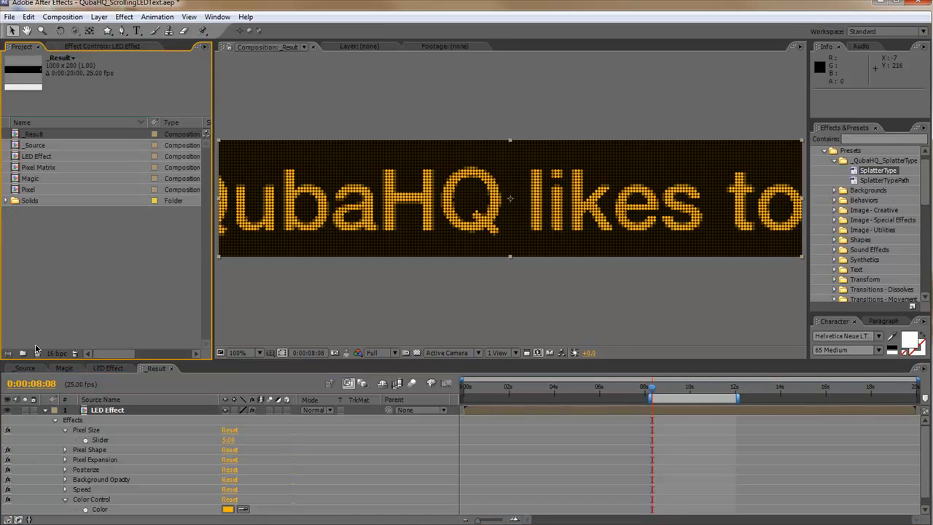
click(37, 353)
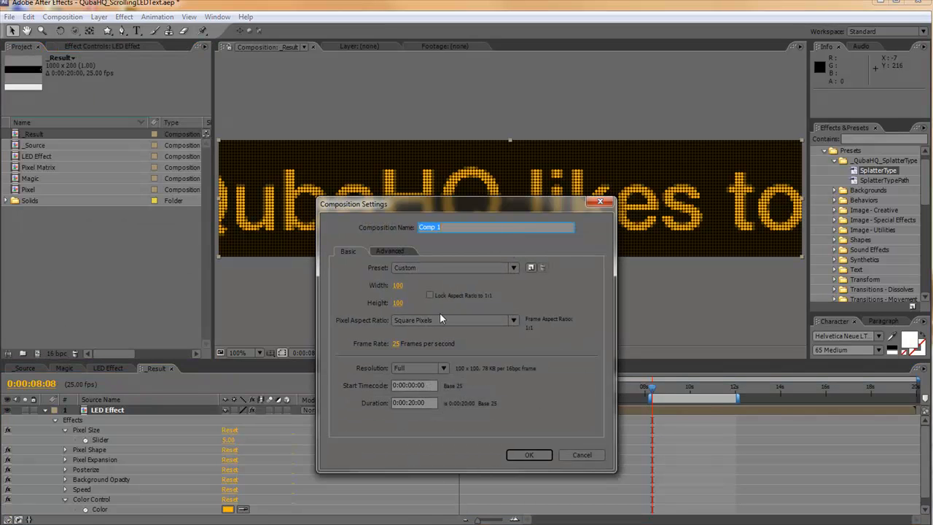
click(426, 267)
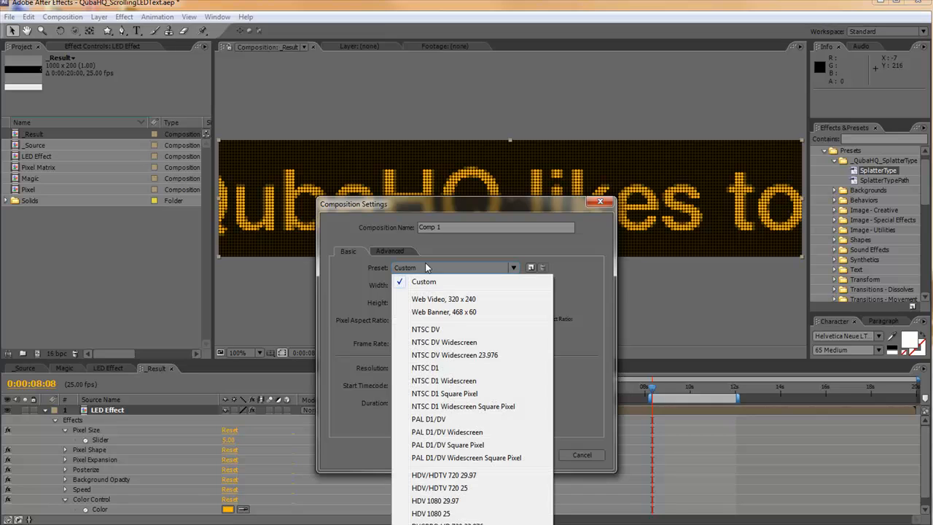
click(480, 446)
click(532, 455)
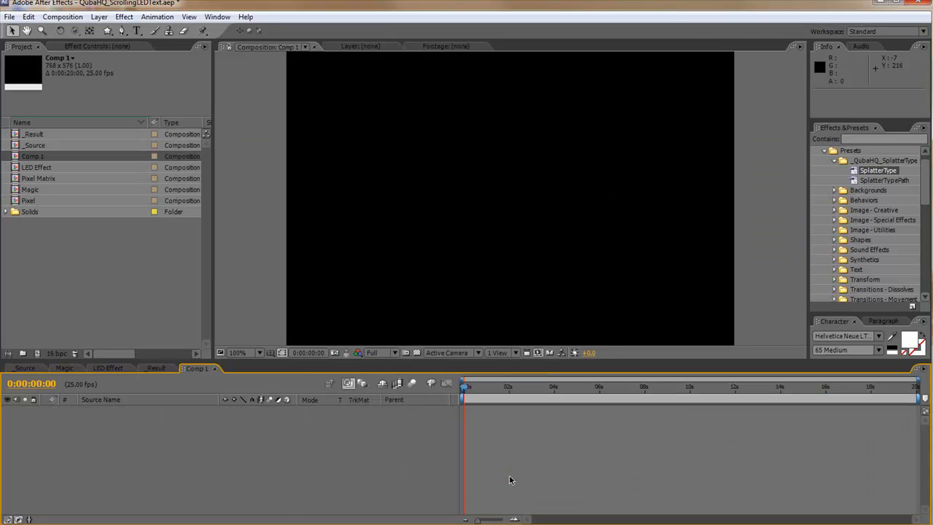
Step: Add _Result to Comp 1 and, at 0:00:07:05, give it a rectangular mask covering the whole layer
drag(48, 134, 284, 443)
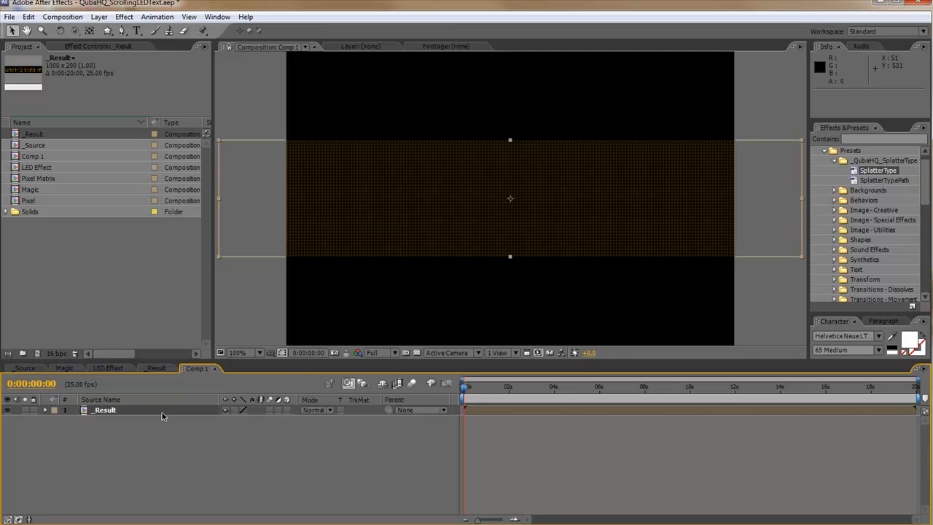
drag(522, 387, 626, 389)
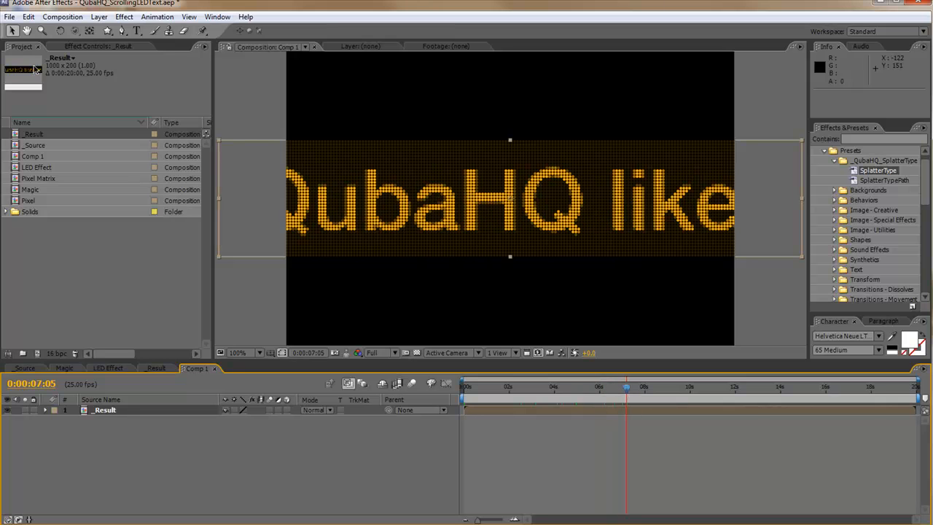
drag(108, 30, 171, 32)
double_click(108, 30)
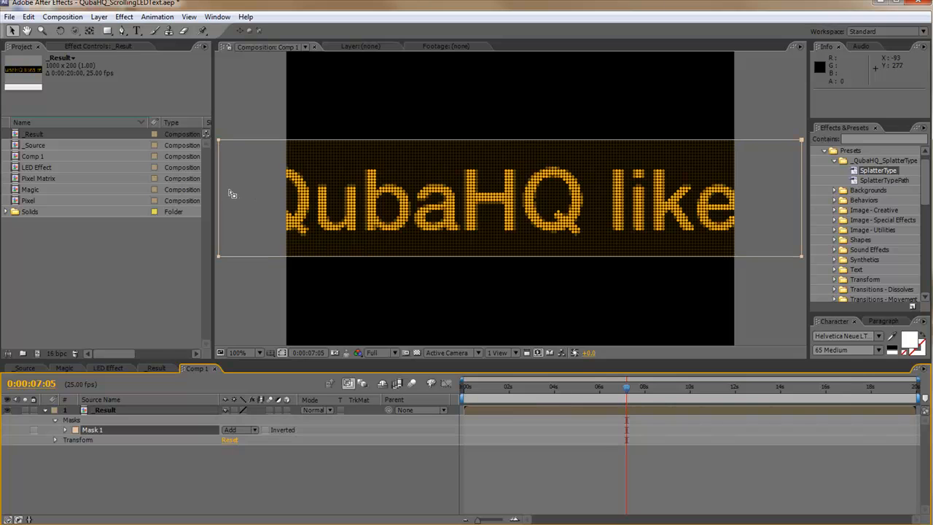
Step: In the Layer view of _Result, shrink the mask to about the layer's right half by moving its left edge toward the centre
double_click(223, 192)
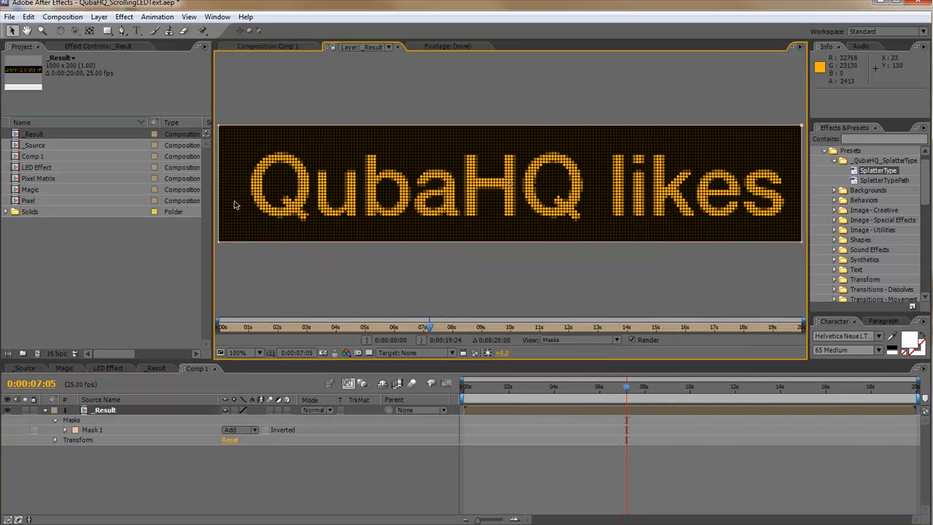
click(218, 184)
drag(219, 183, 507, 183)
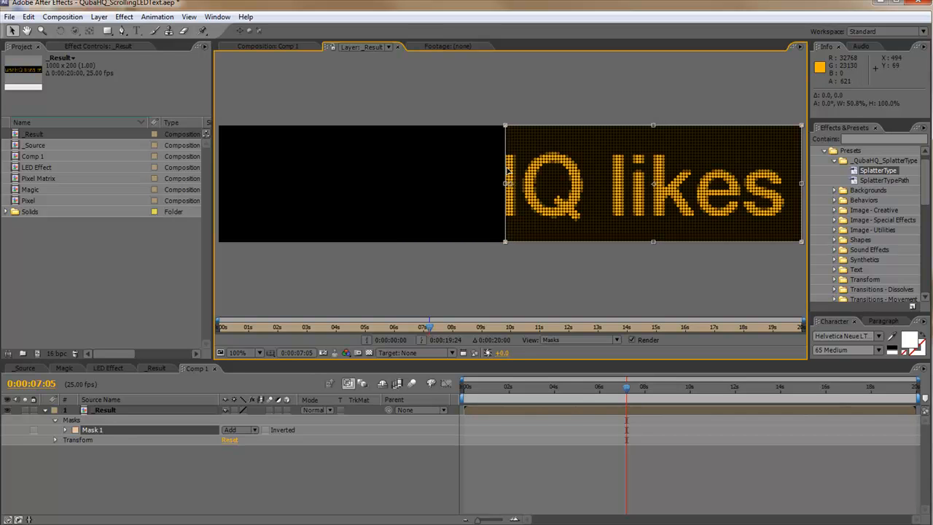
key(period)
key(period)
key(period)
key(period)
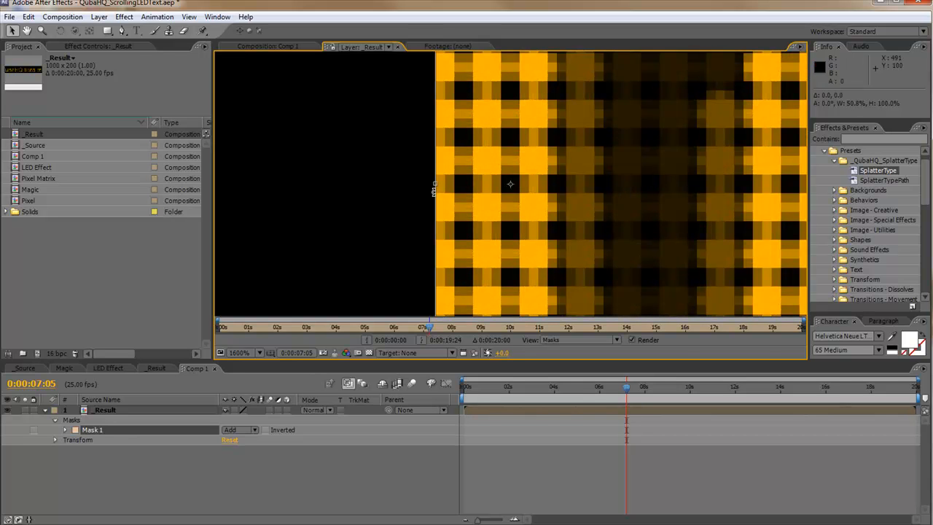
drag(434, 184, 464, 185)
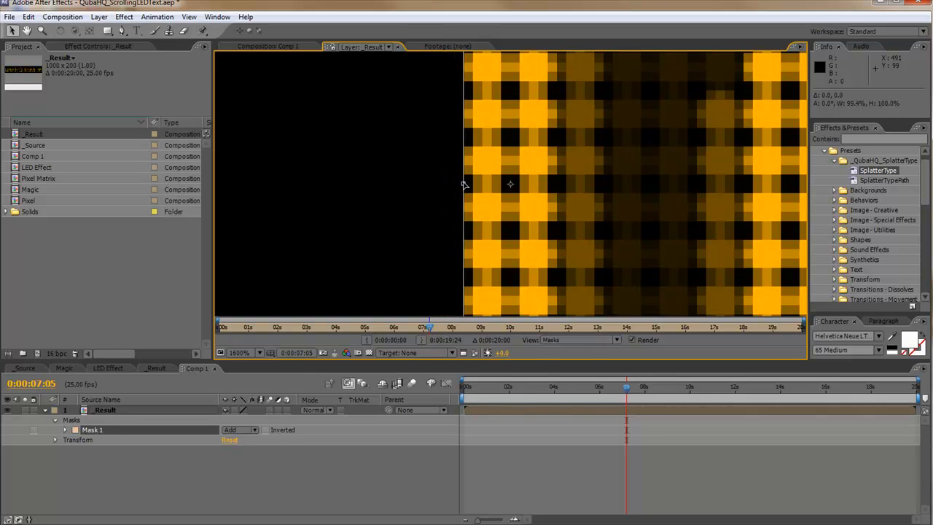
Step: Back in Comp 1, align the mask's left edge exactly with the layer's centre anchor point
key(backslash)
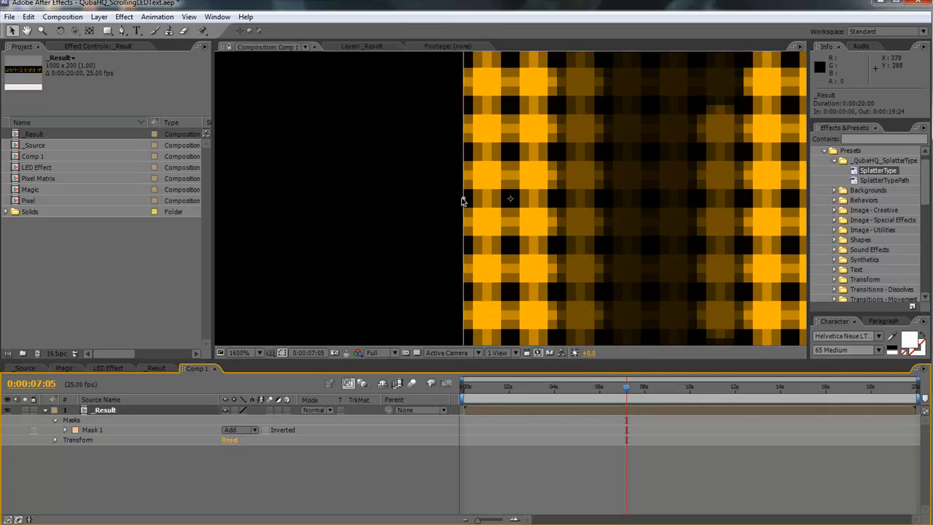
double_click(464, 189)
drag(464, 198, 511, 198)
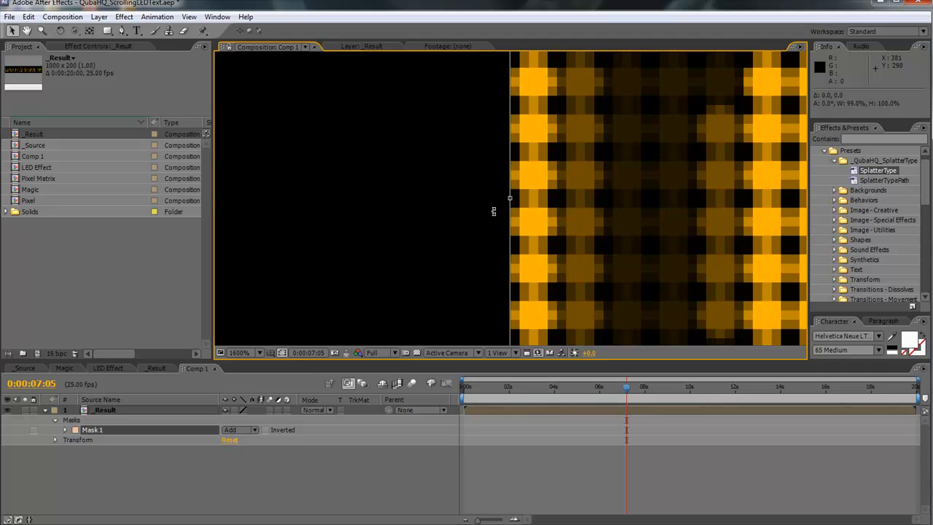
key(comma)
key(comma)
key(comma)
key(comma)
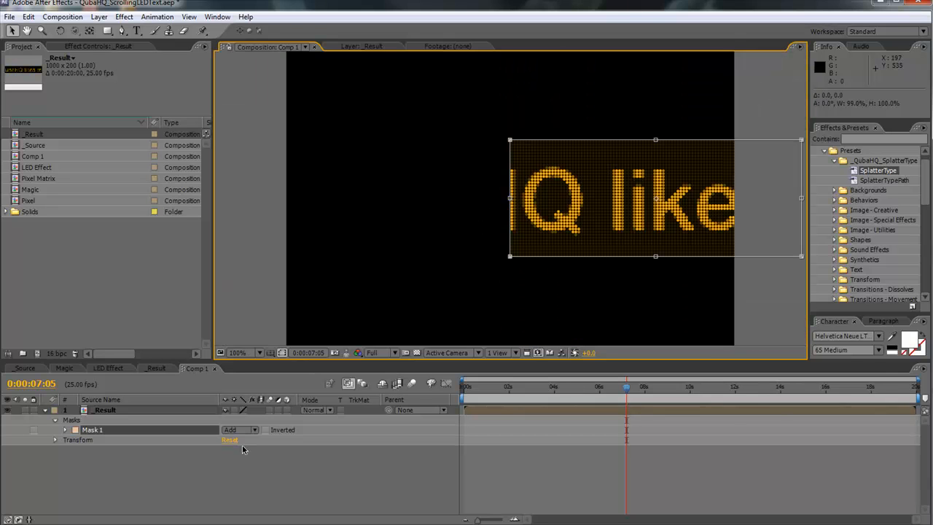
Step: Duplicate the masked _Result layer and set the upper copy's Mask 1 mode to Subtract
click(101, 410)
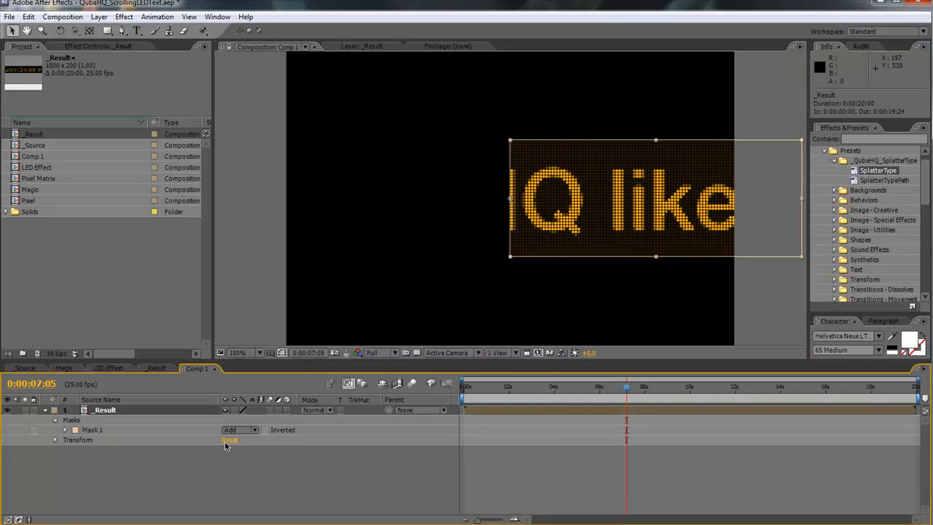
key(ctrl+d)
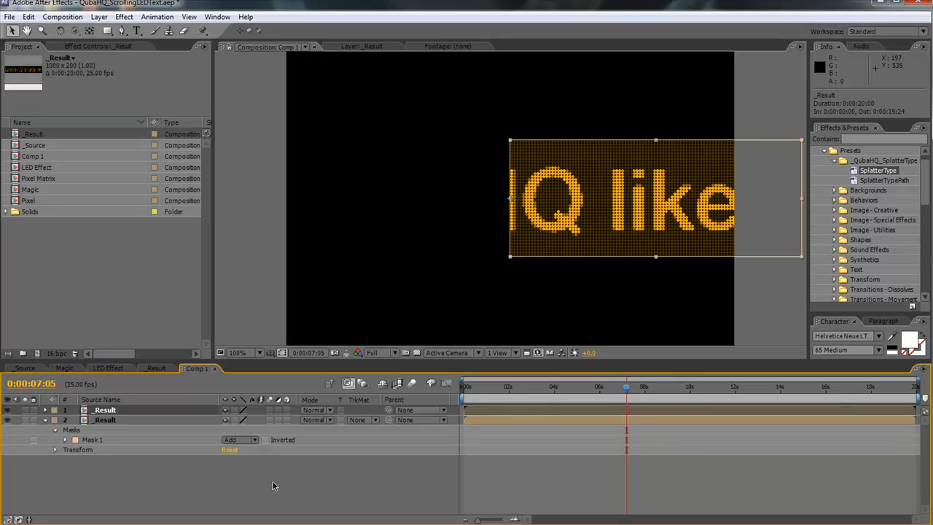
click(46, 411)
click(55, 420)
click(240, 429)
click(250, 444)
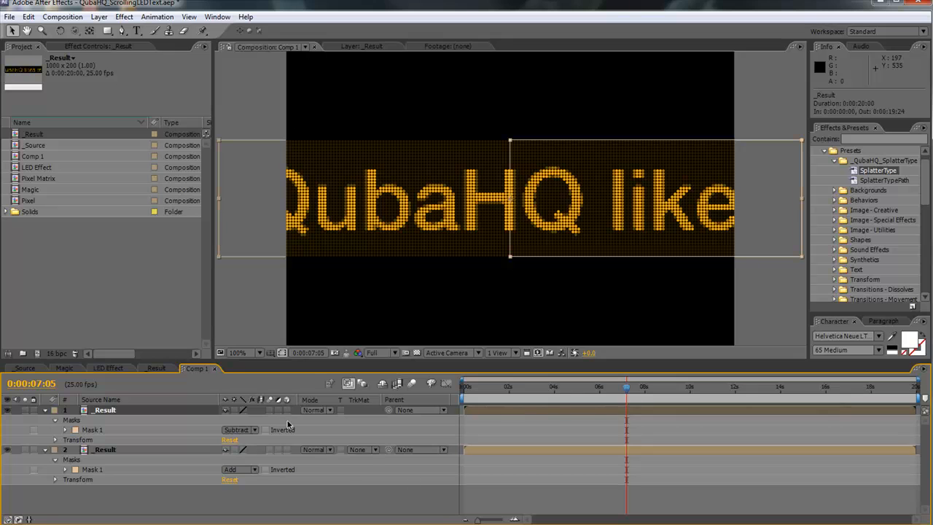
Step: Make both _Result layers 3D, parent the lower one to the upper one, and set the lower layer's Y Rotation to -90°
drag(286, 410, 288, 488)
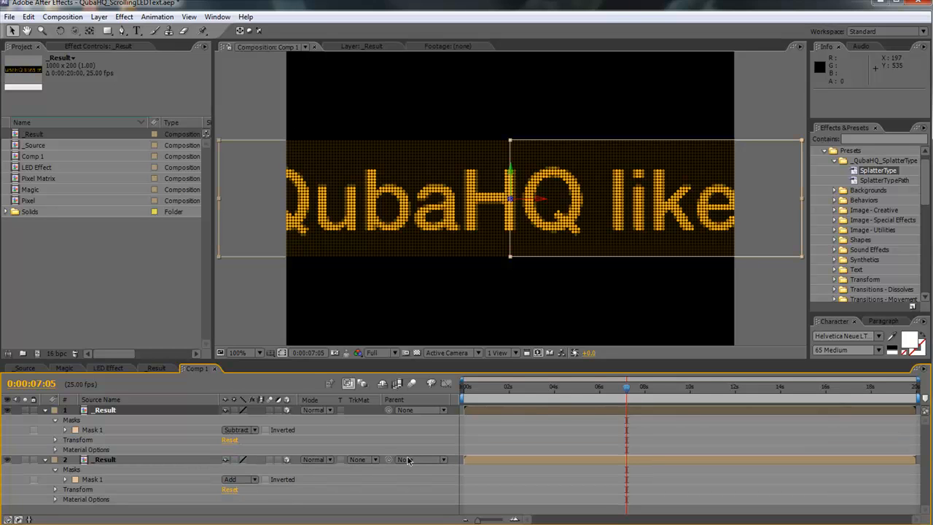
drag(388, 460, 104, 410)
click(109, 460)
key(r)
drag(241, 489, 184, 489)
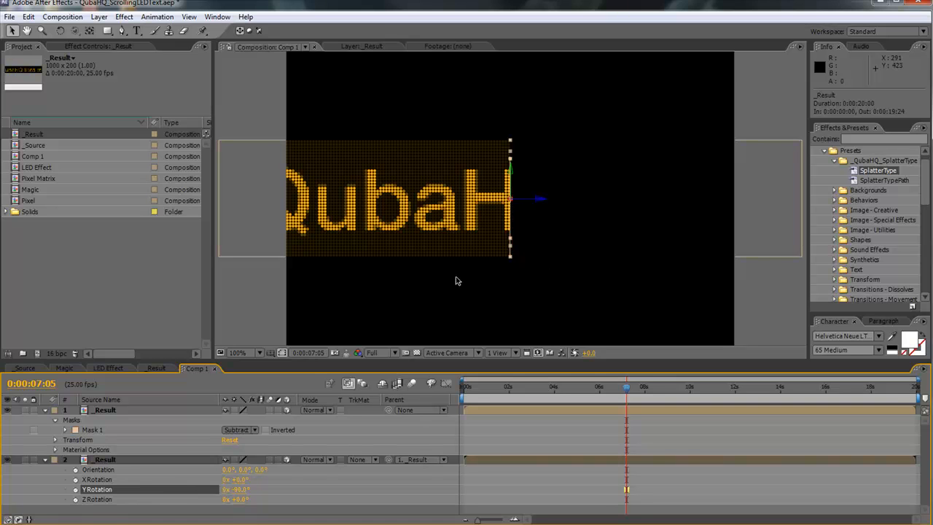
Step: Add Camera 1 with the Custom preset and orbit it to look at the folded LED corner from above and the side
key(ctrl+alt+shift+c)
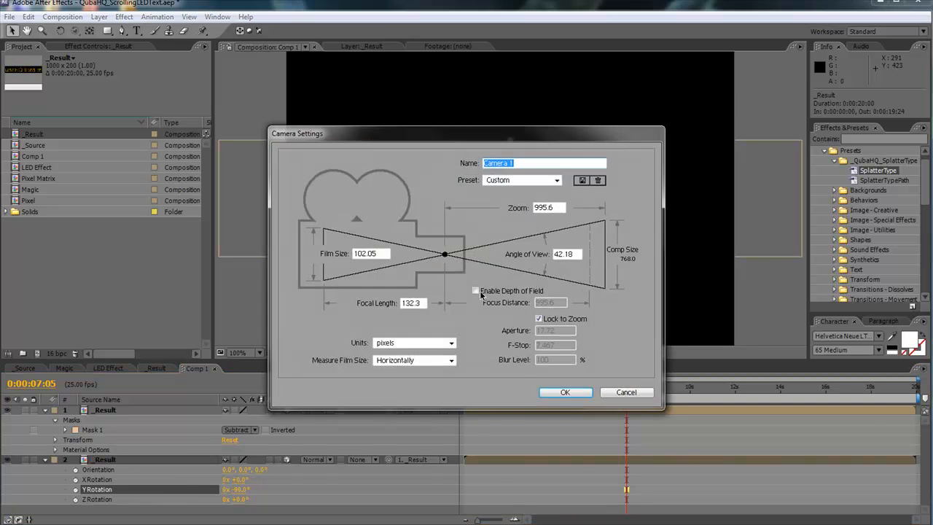
click(571, 393)
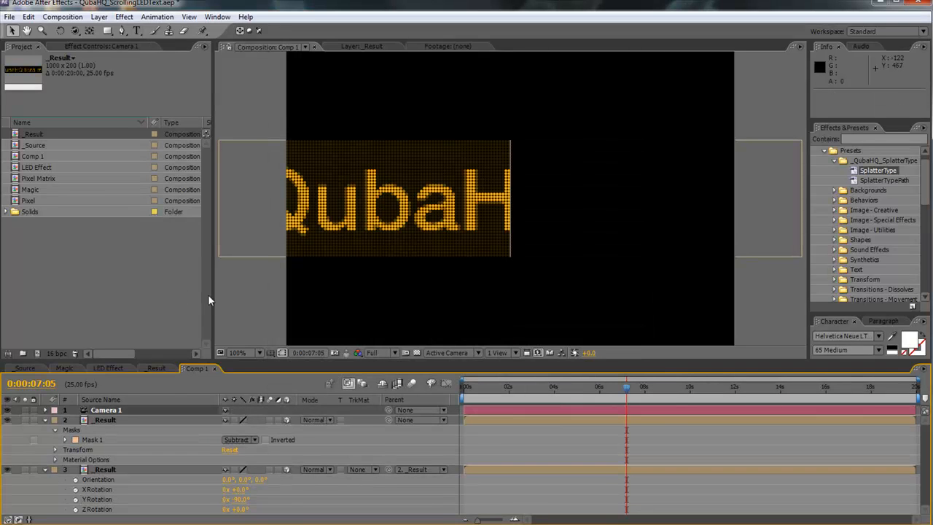
key(c)
drag(544, 200, 454, 243)
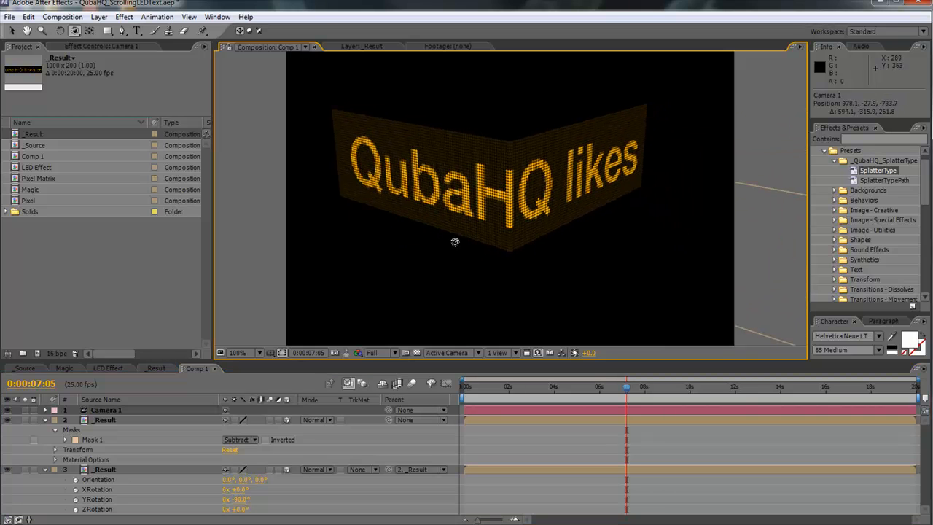
Step: Collapse both _Result layers and add a new adjustment layer to Comp 1
click(44, 421)
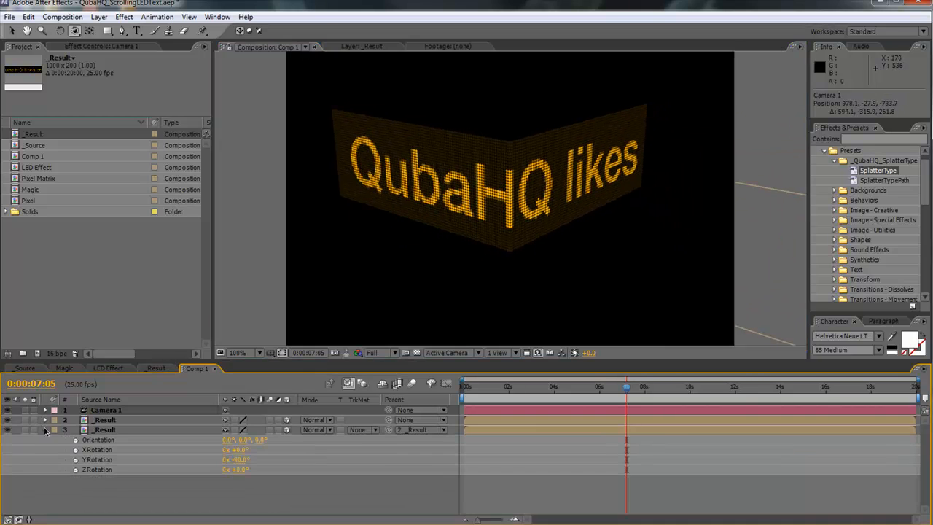
click(45, 430)
right_click(181, 474)
mouse_move(290, 481)
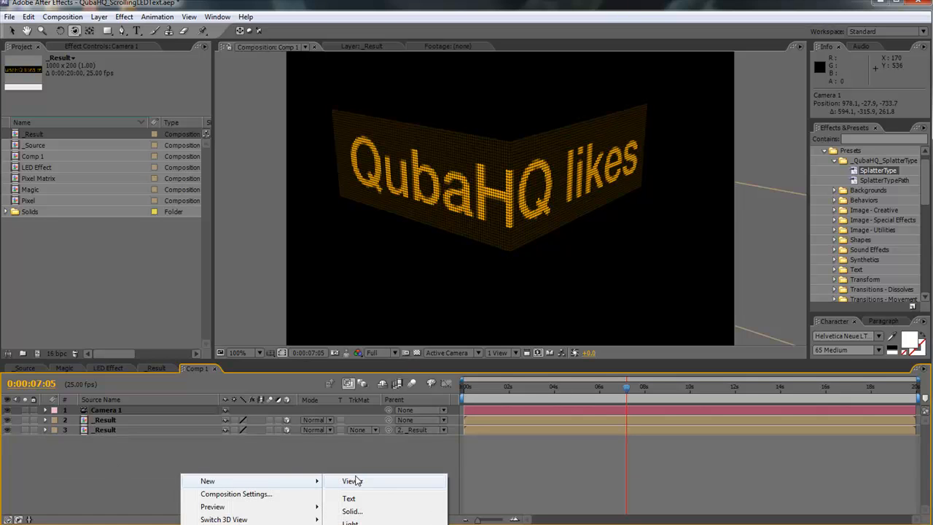
click(364, 524)
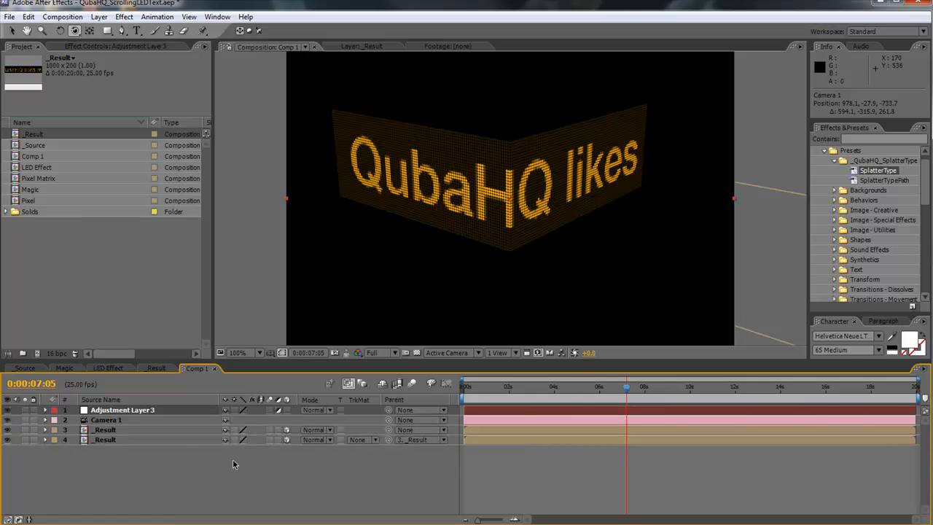
Step: Find the Stylize Glow effect and apply it to the adjustment layer
click(872, 139)
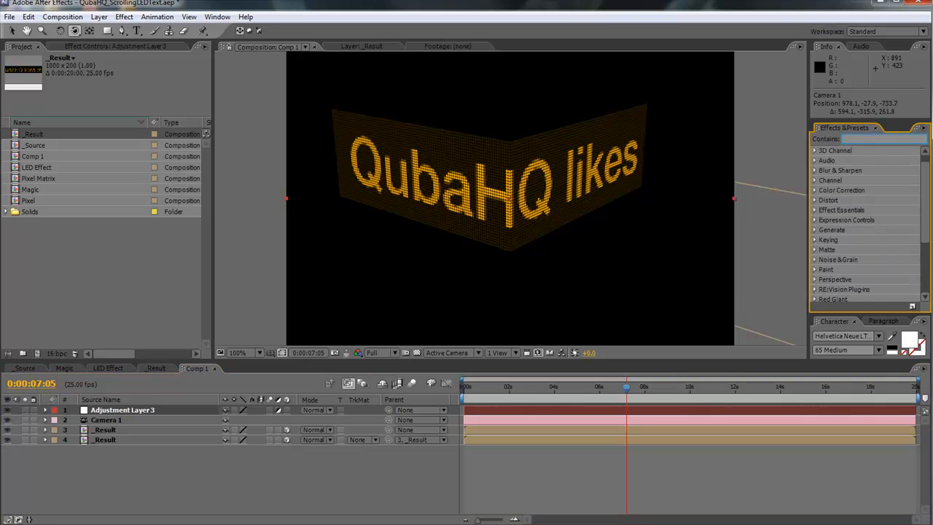
text(glow)
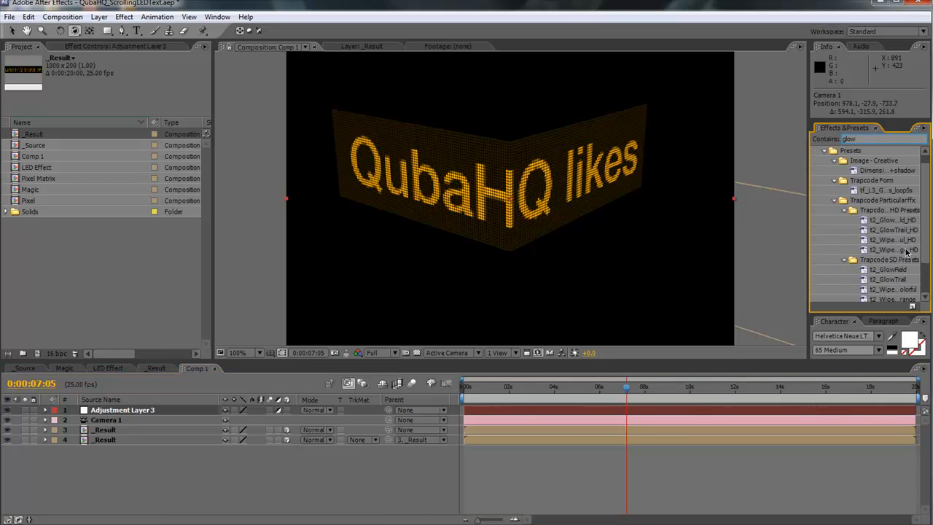
scroll(922, 192, down, 3)
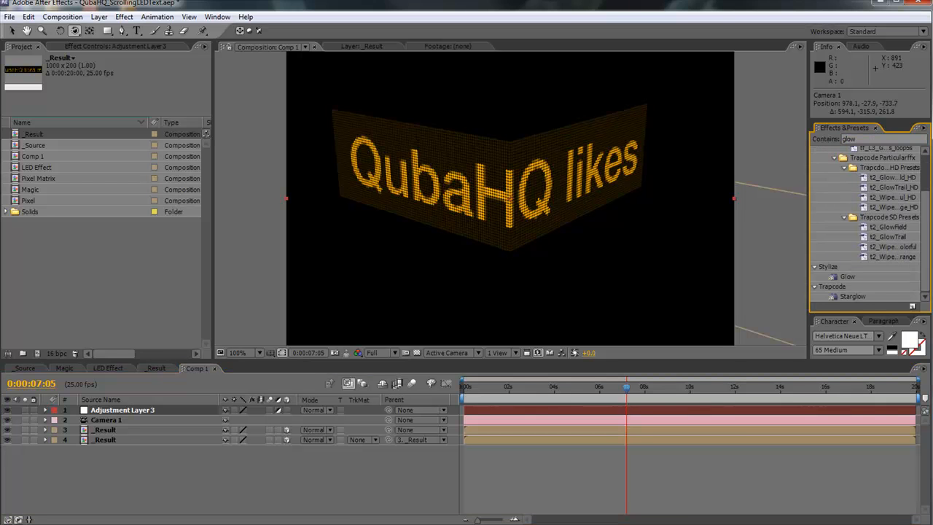
double_click(847, 277)
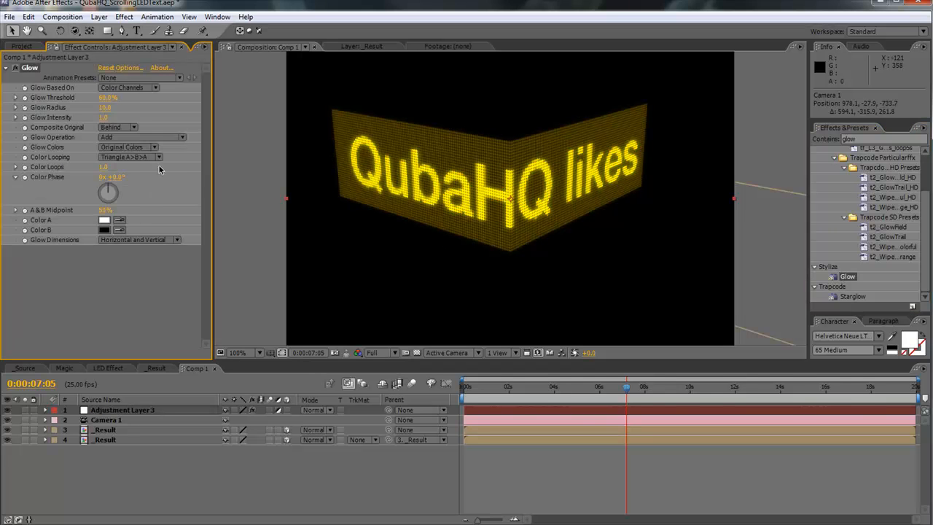
Step: Try a project color depth of 32 bpc, cycle it back to 16 bpc, and return to the start of Comp 1
click(103, 99)
click(86, 299)
click(22, 46)
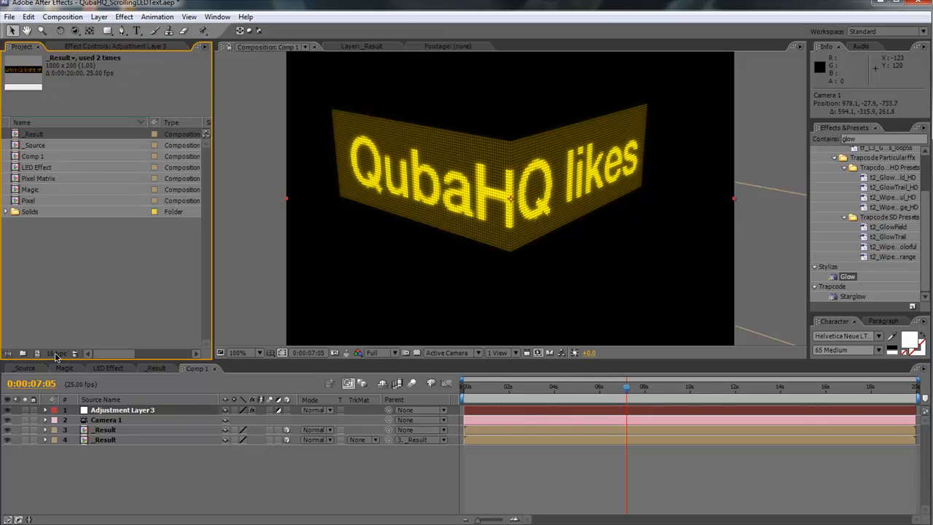
alt+click(55, 354)
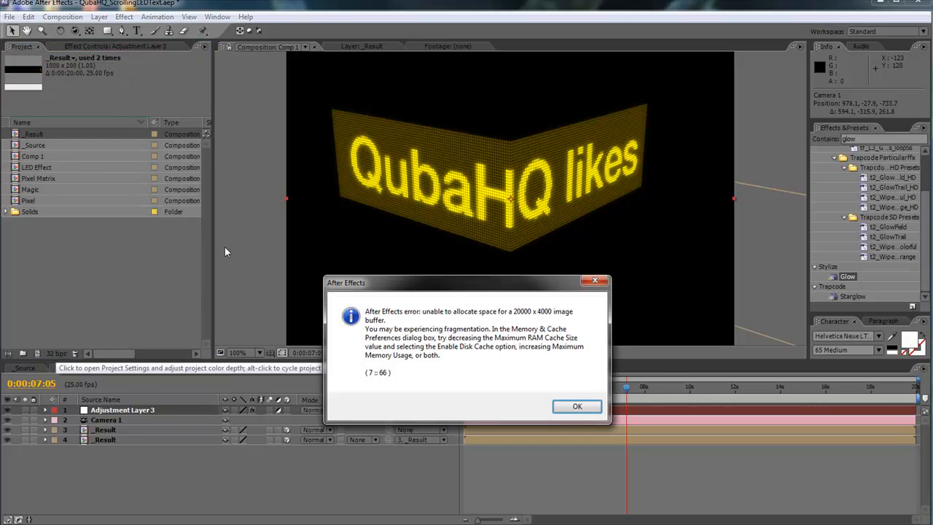
click(579, 406)
alt+click(57, 354)
alt+click(56, 353)
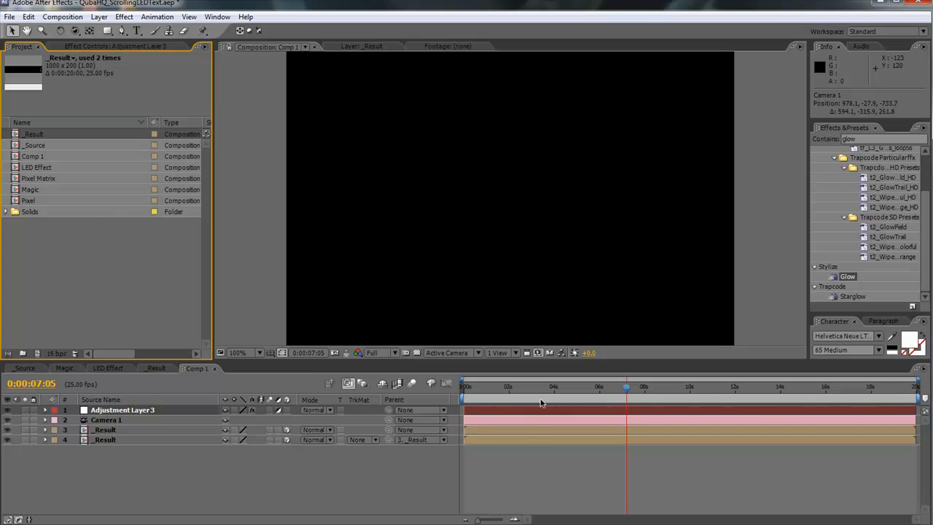
click(599, 387)
key(Home)
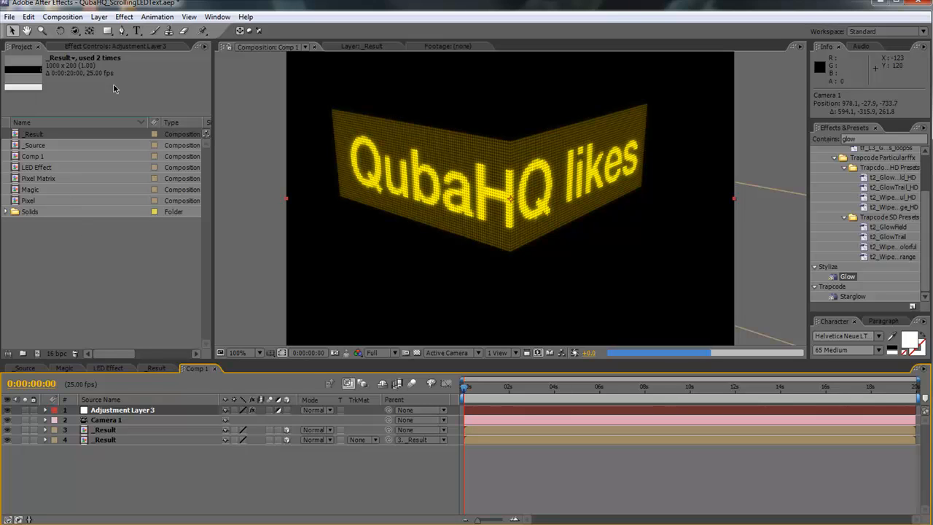
Step: Set the adjustment layer's Glow Threshold to 40% and Glow Intensity to 0.5
click(117, 47)
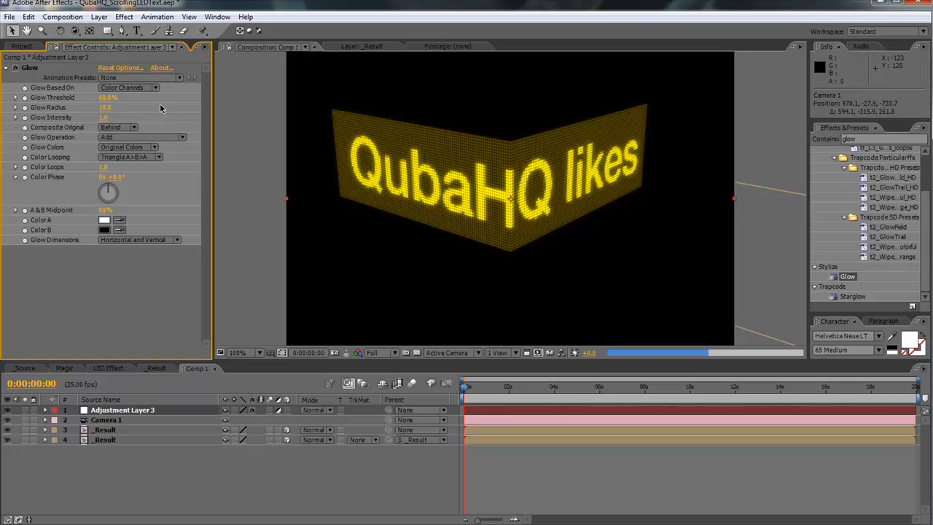
click(106, 97)
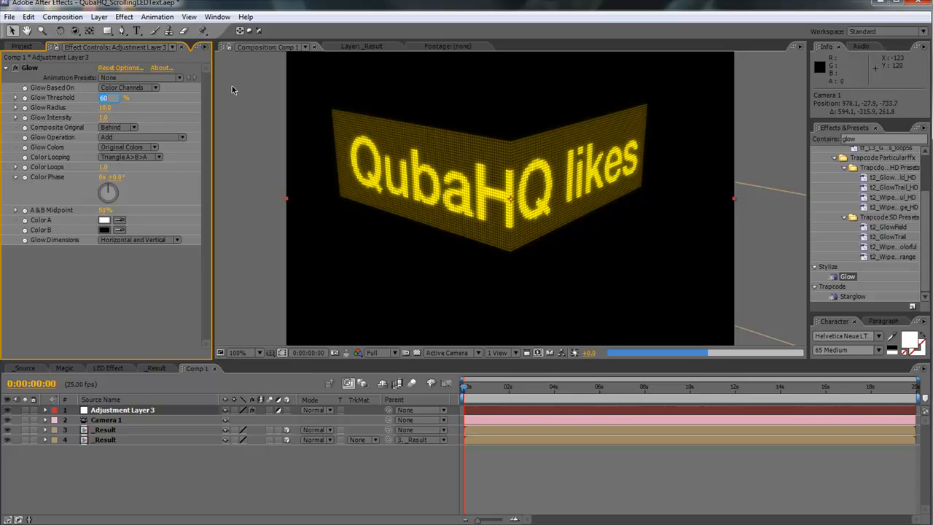
text(40)
key(Return)
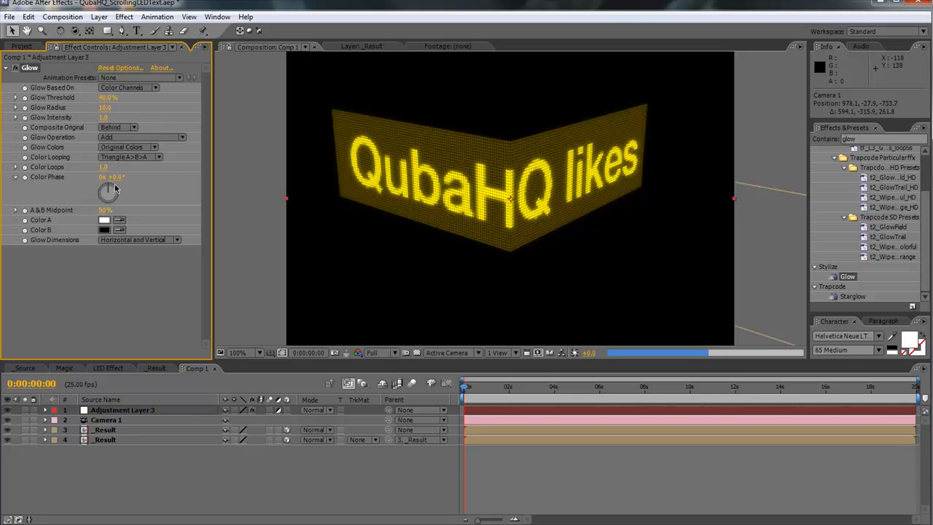
click(103, 117)
text(0.5)
key(Return)
Step: At 0:00:05:19, set the adjustment layer's Glow Radius to 20 and Glow Intensity to 0.3
click(104, 108)
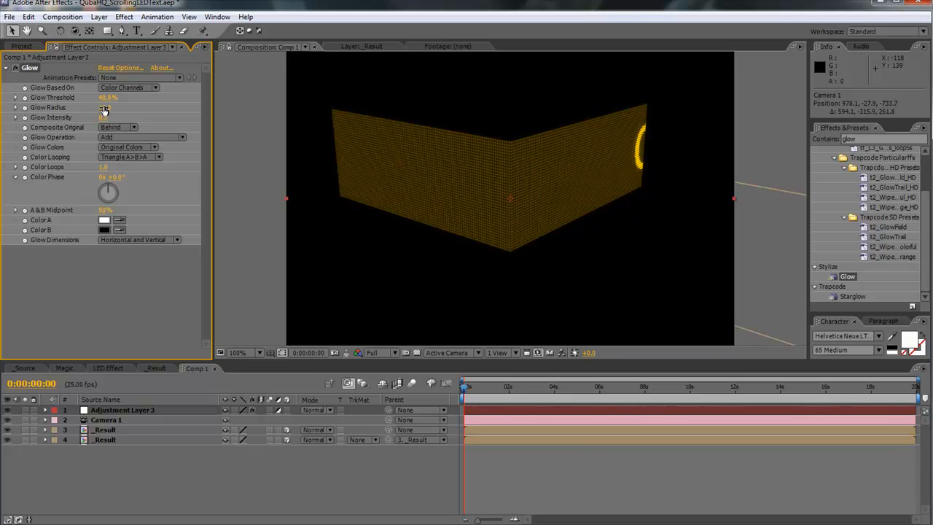
click(594, 390)
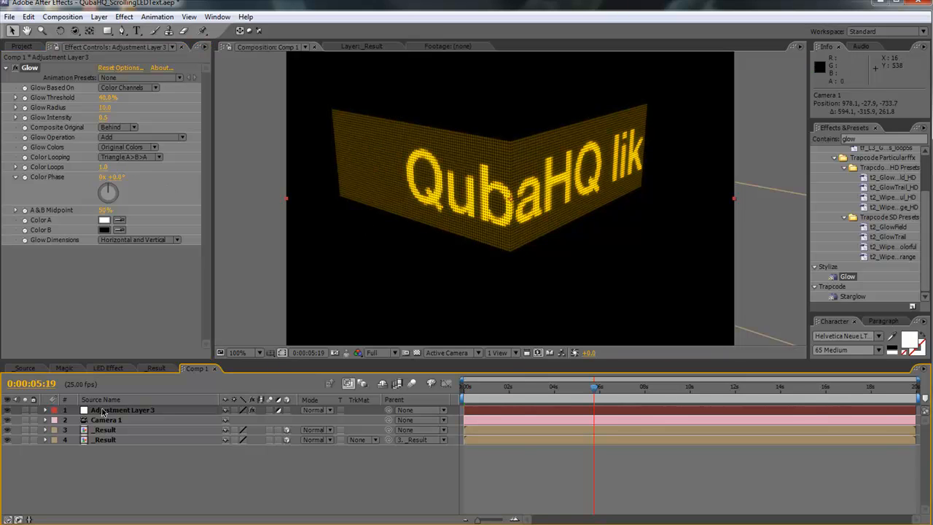
click(7, 411)
click(106, 118)
text(0.3)
key(Return)
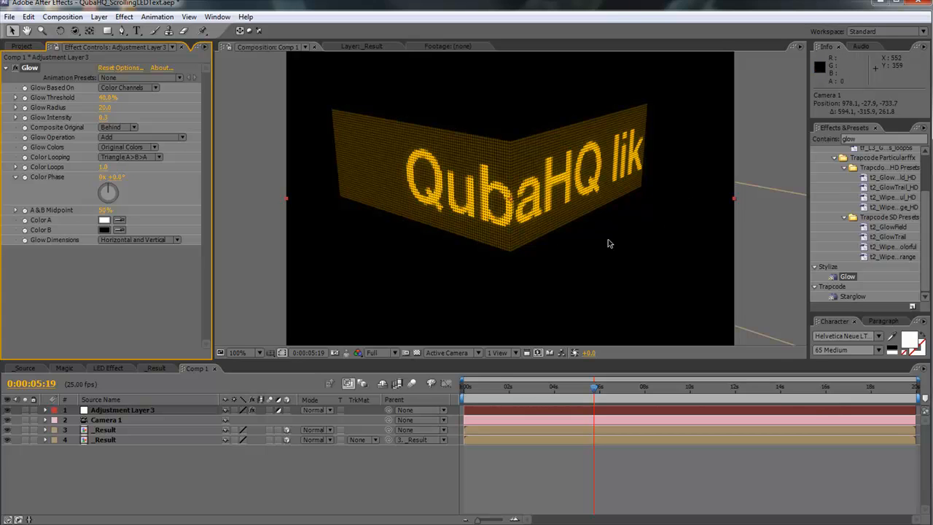
Step: Run a RAM preview of the glowing LED corner in Comp 1, stop it, and switch to the _Result composition
key(KP_0)
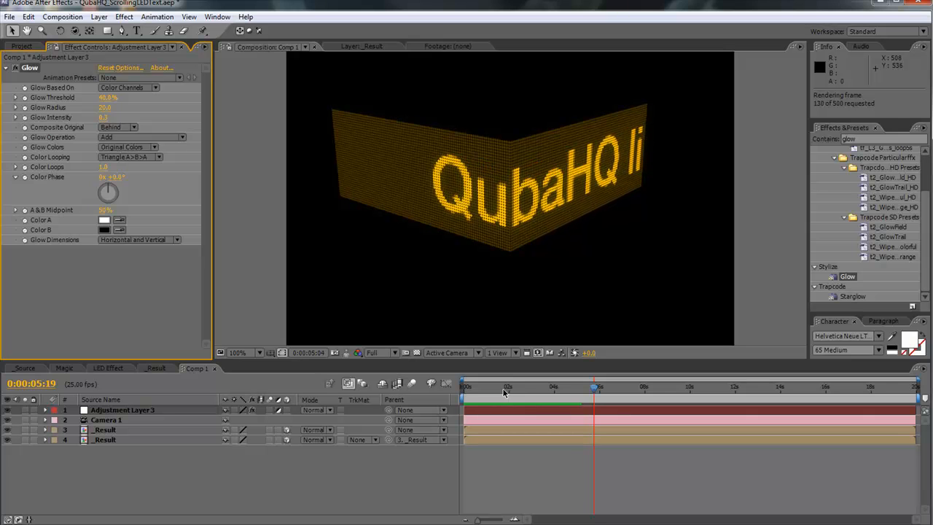
key(space)
click(157, 368)
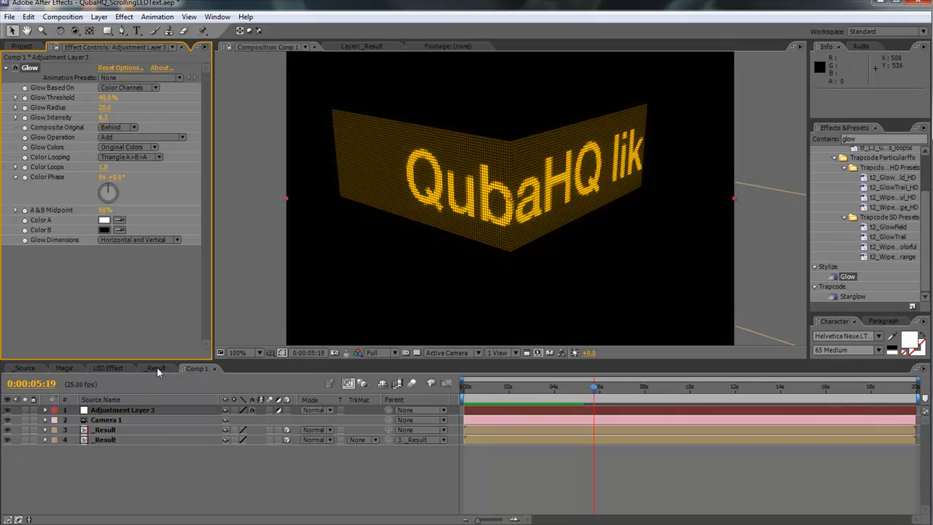
click(156, 368)
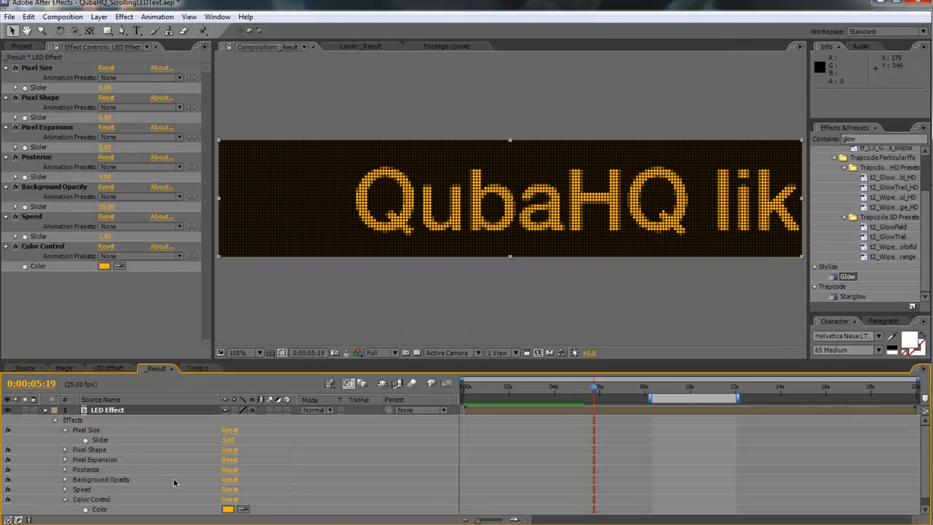
Step: Set the LED Effect layer's Pixel Size to 10 and, at 0:00:03:15, extend the work area back to the composition's start
click(227, 440)
text(10)
key(Return)
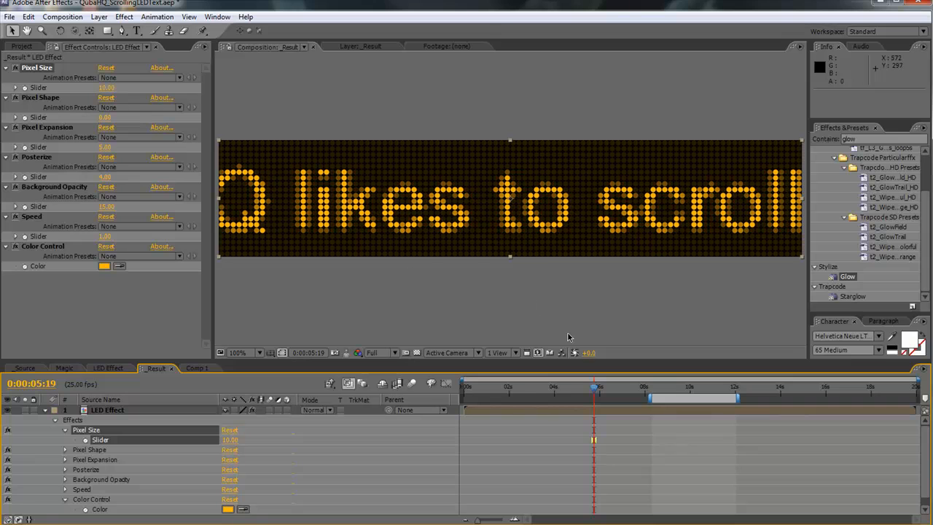
click(545, 388)
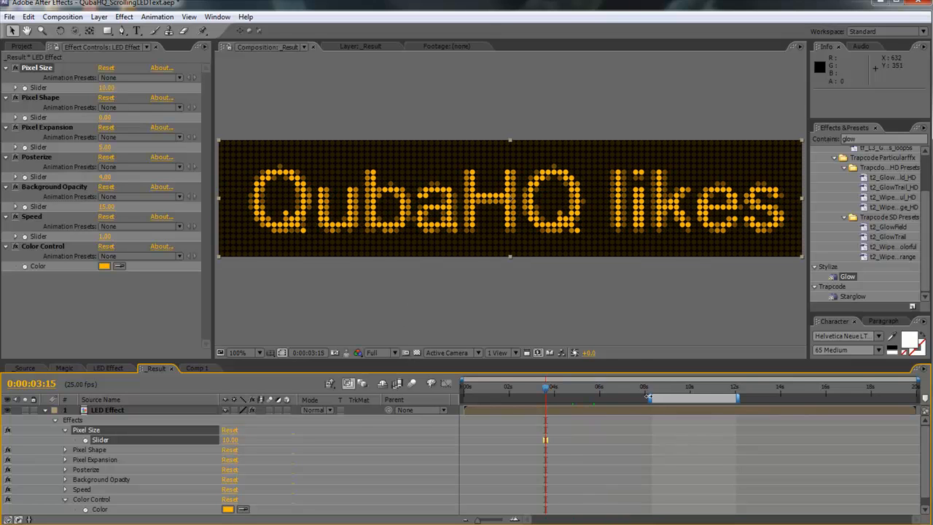
drag(647, 397, 385, 406)
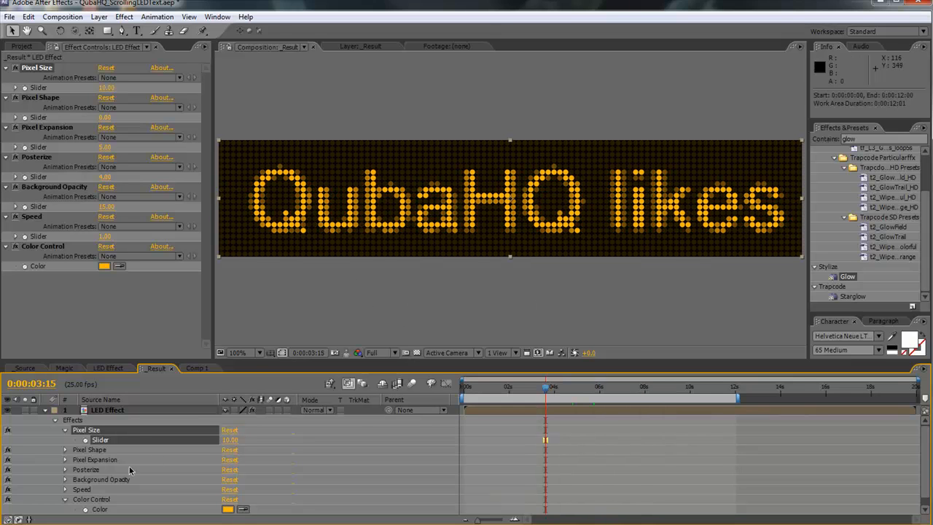
Step: Set the LED Effect layer's Pixel Shape to 1 and its Pixel Expansion to 10
click(66, 450)
click(227, 459)
text(1)
key(Return)
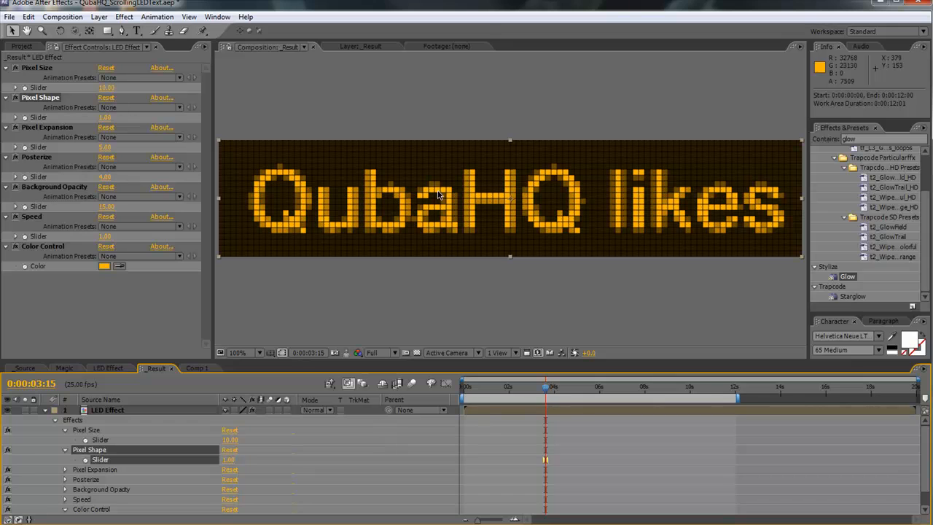
click(66, 469)
click(225, 480)
text(10)
key(Return)
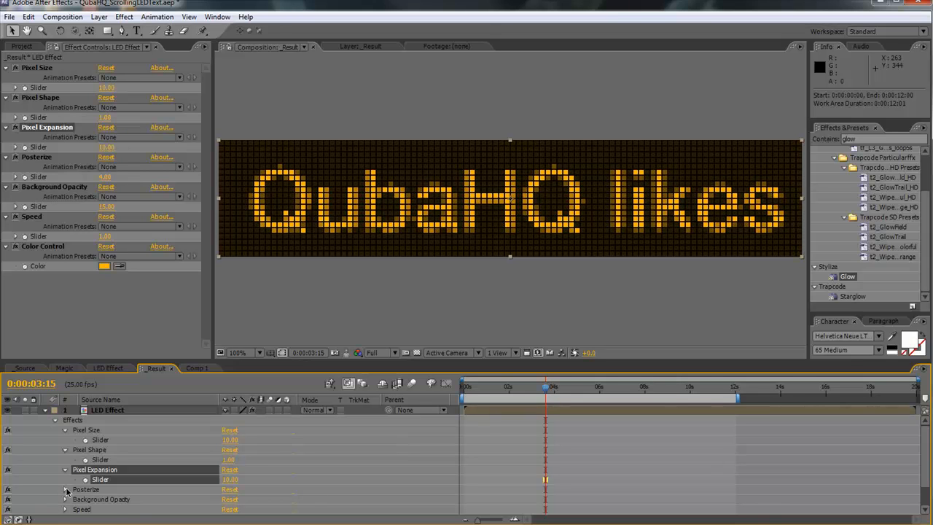
Step: Try a Background Opacity of 30 on the LED Effect layer and reduce it to 19
scroll(172, 448, down, 3)
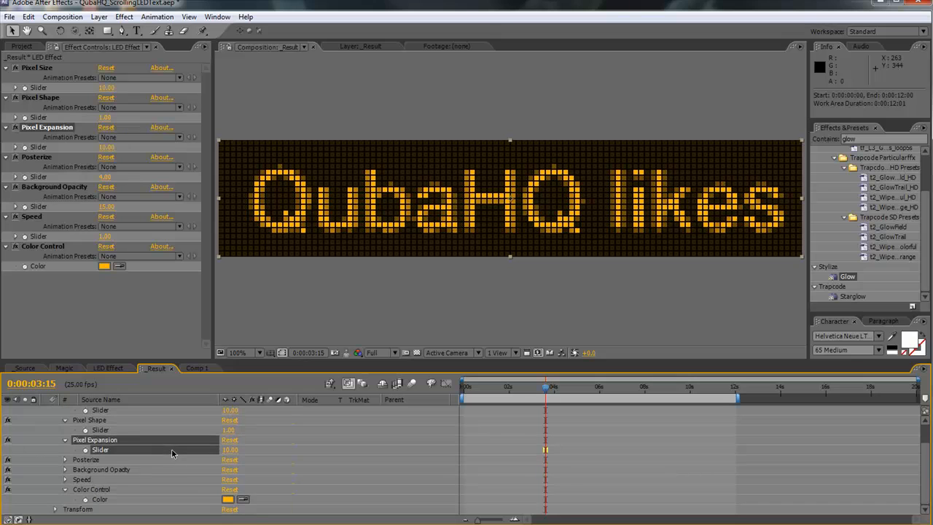
click(65, 470)
click(229, 480)
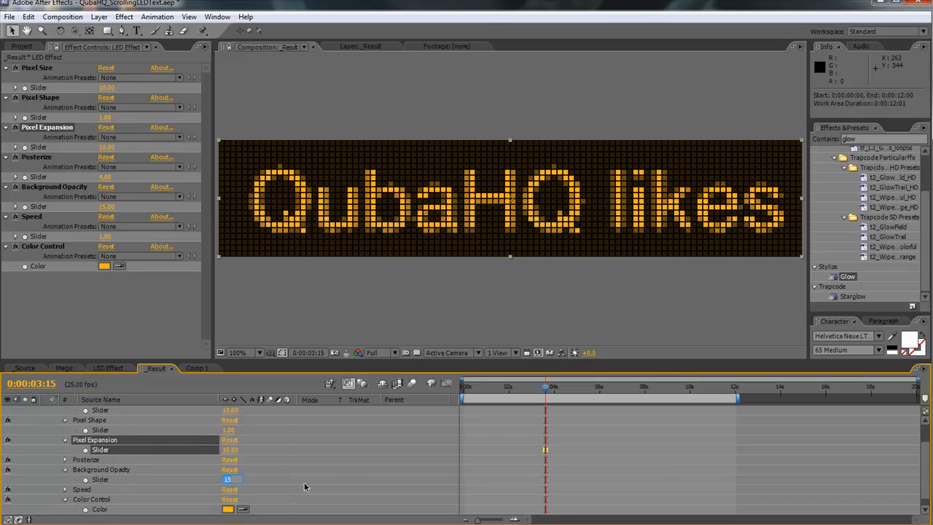
text(30)
key(Return)
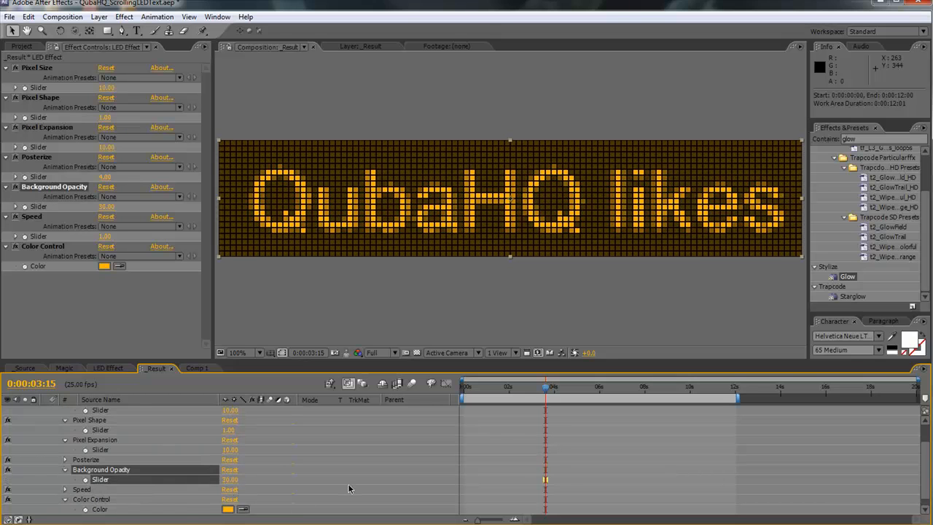
drag(231, 480, 226, 480)
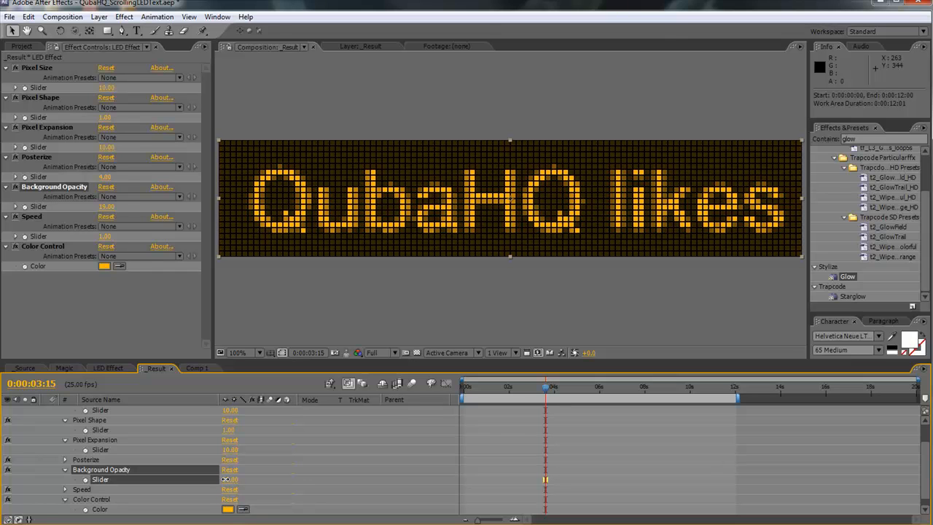
Step: Change the LED Effect layer's Color Control color to a bright, fully saturated sky blue
click(228, 509)
drag(536, 140, 538, 126)
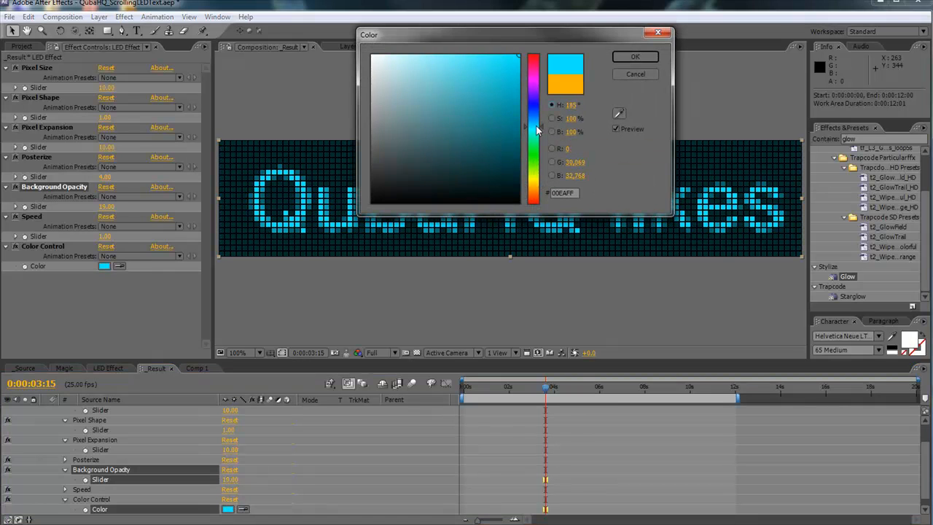
click(634, 58)
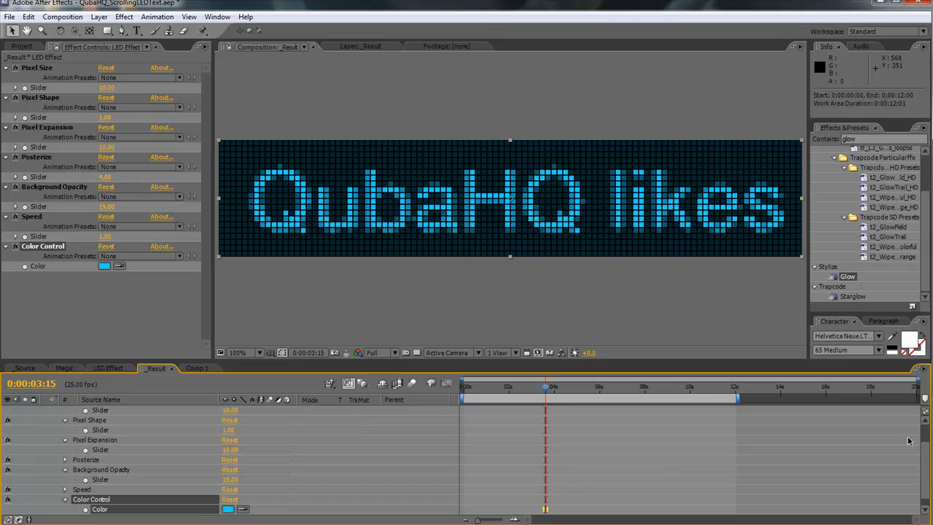
Step: Set the LED Effect layer's Pixel Shape to 2 and its Pixel Expansion to 0
mouse_move(924, 449)
mouse_down()
mouse_move(925, 429)
mouse_move(927, 447)
mouse_up()
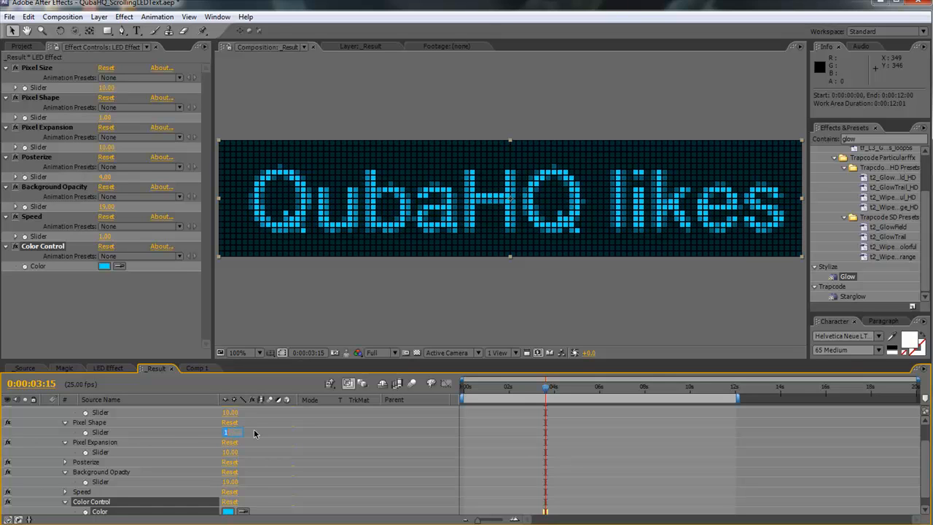
key(Return)
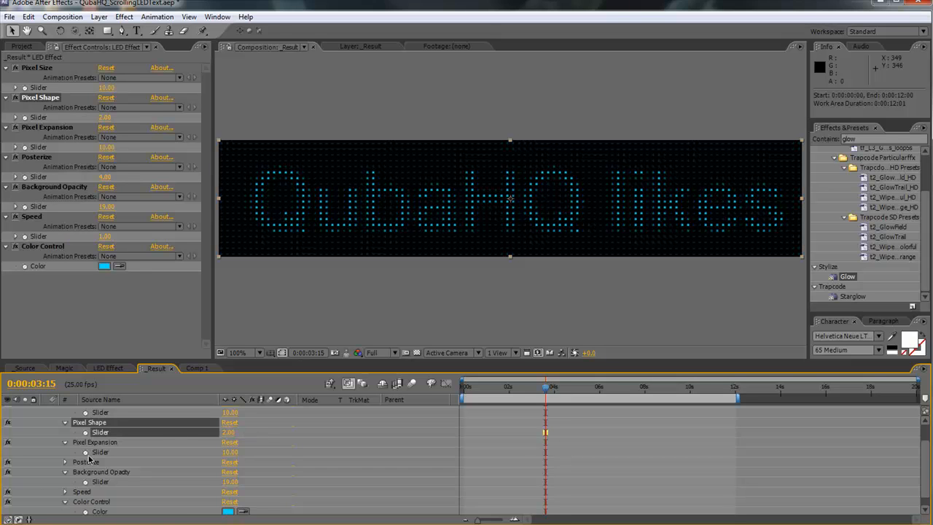
click(228, 452)
text(0)
key(Return)
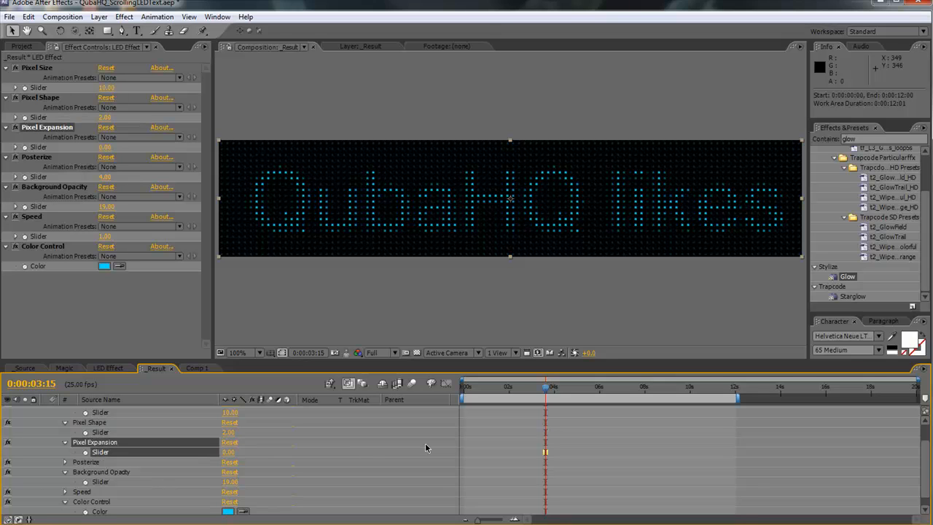